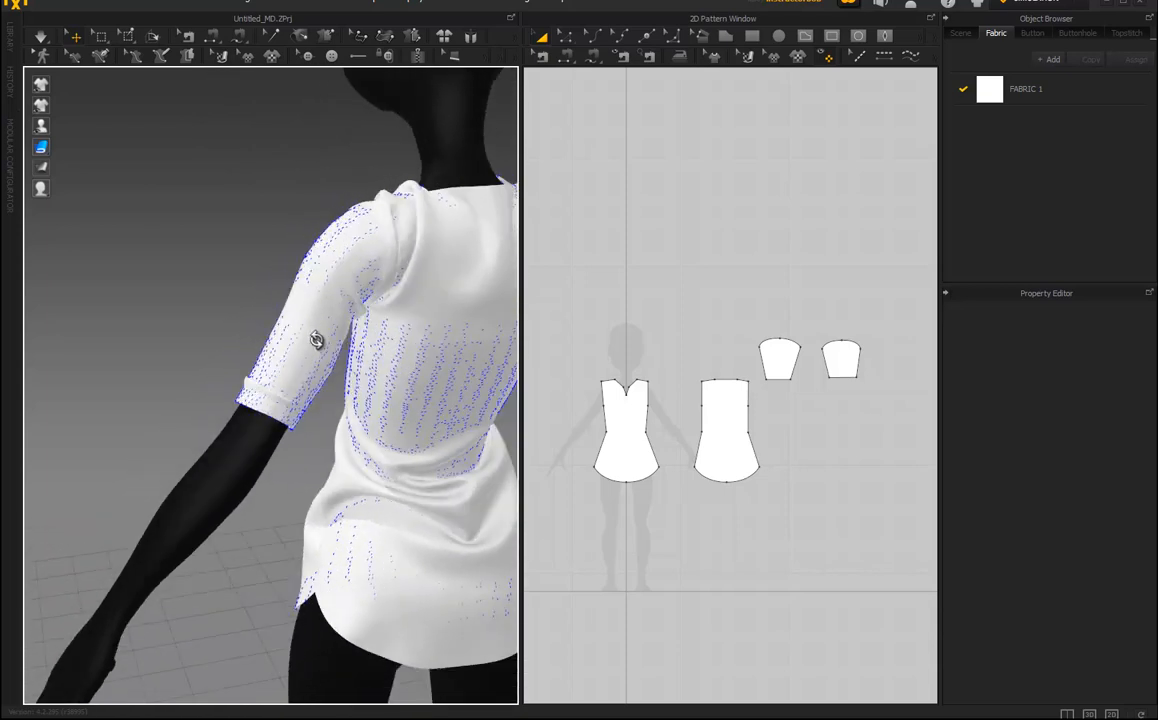
Step: Select all four shirt pattern pieces together: the front, the back and both sleeves
{"action": "right_click_drag", "start_coordinate": [140, 296], "coordinate": [470, 243]}
{"action": "scroll", "coordinate": [370, 305], "scroll_direction": "down", "scroll_amount": 3}
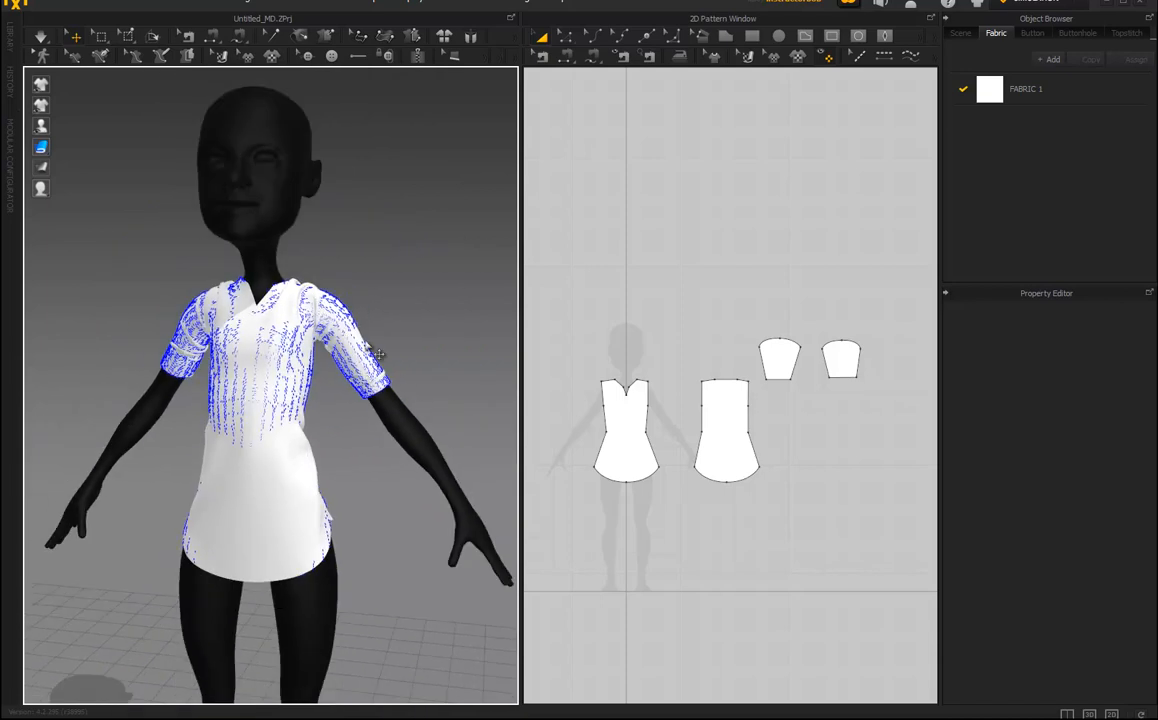
{"action": "mouse_move", "coordinate": [401, 336]}
{"action": "right_mouse_down"}
{"action": "mouse_move", "coordinate": [401, 300]}
{"action": "mouse_move", "coordinate": [401, 315]}
{"action": "right_mouse_up"}
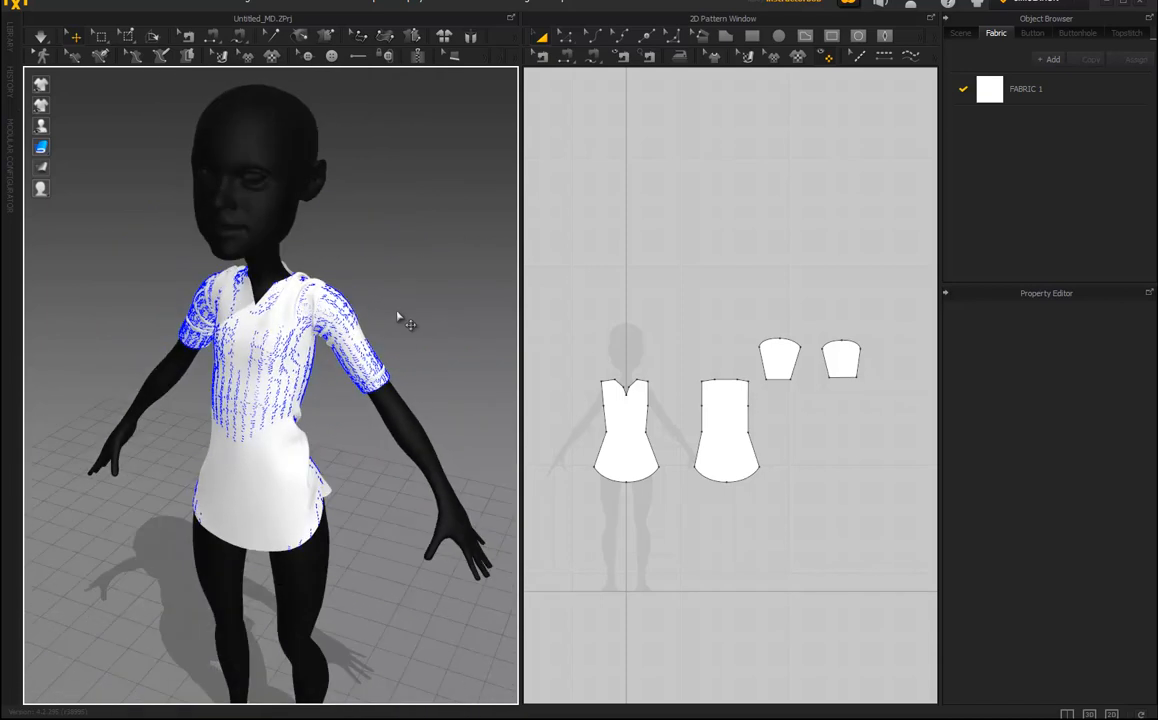
{"action": "left_click", "coordinate": [631, 408]}
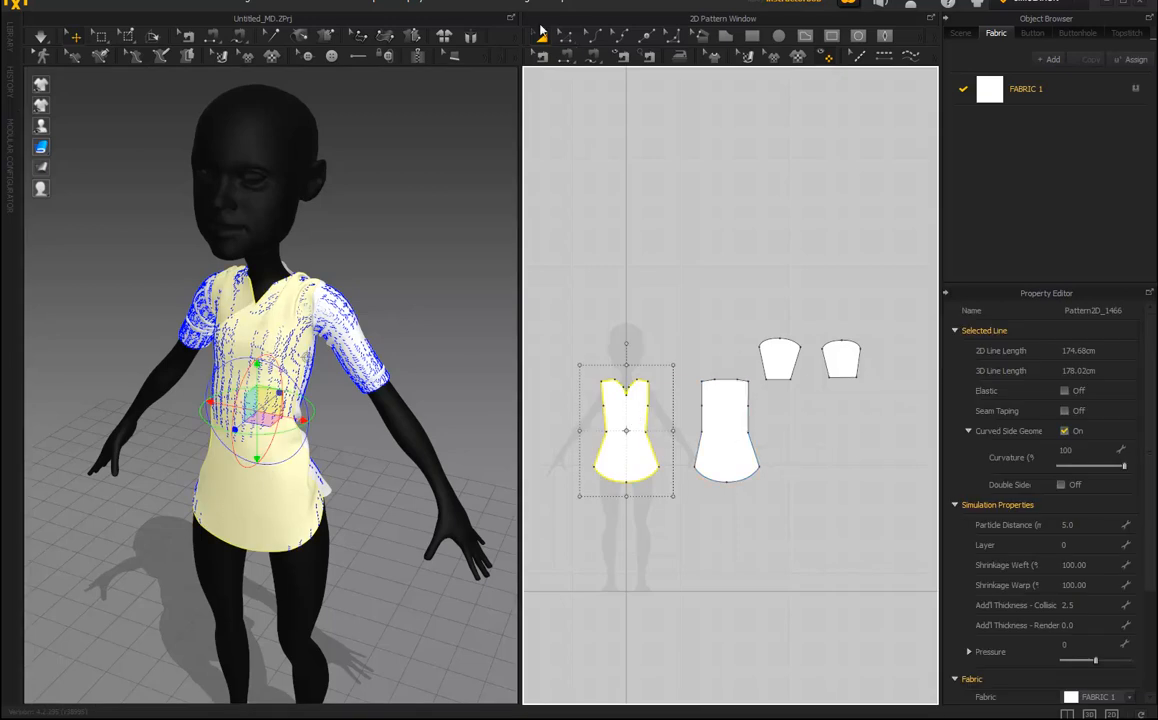
{"action": "left_click", "coordinate": [724, 398], "text": "shift"}
{"action": "left_click", "coordinate": [790, 358], "text": "shift"}
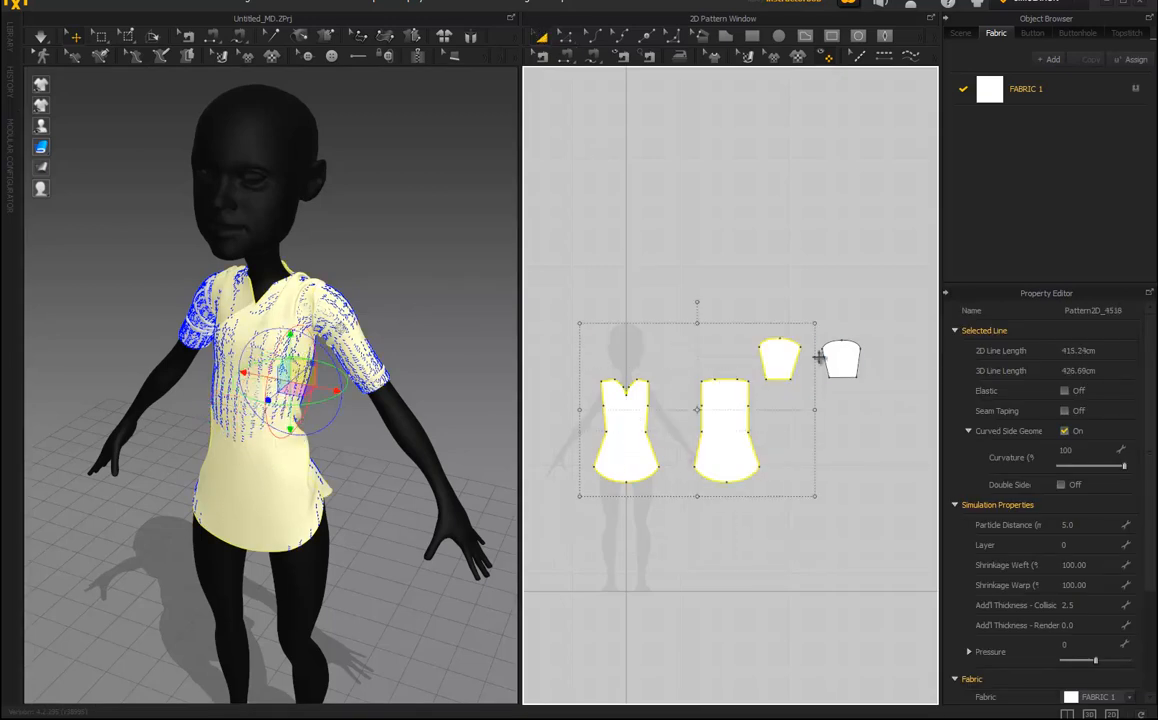
{"action": "left_click", "coordinate": [843, 358], "text": "shift"}
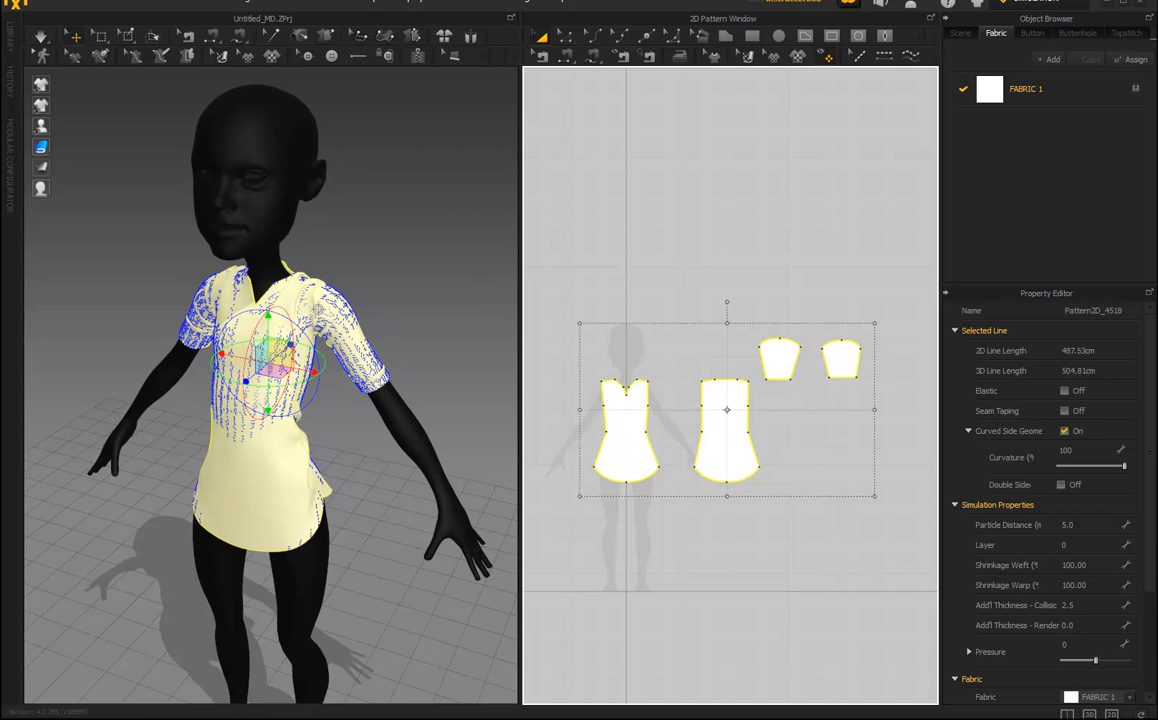
Step: Export the selected draped patterns as the OBJ file gretaShirt in the scenes folder, using the cm (DAZ Studio) scale
{"action": "left_click", "coordinate": [49, 5]}
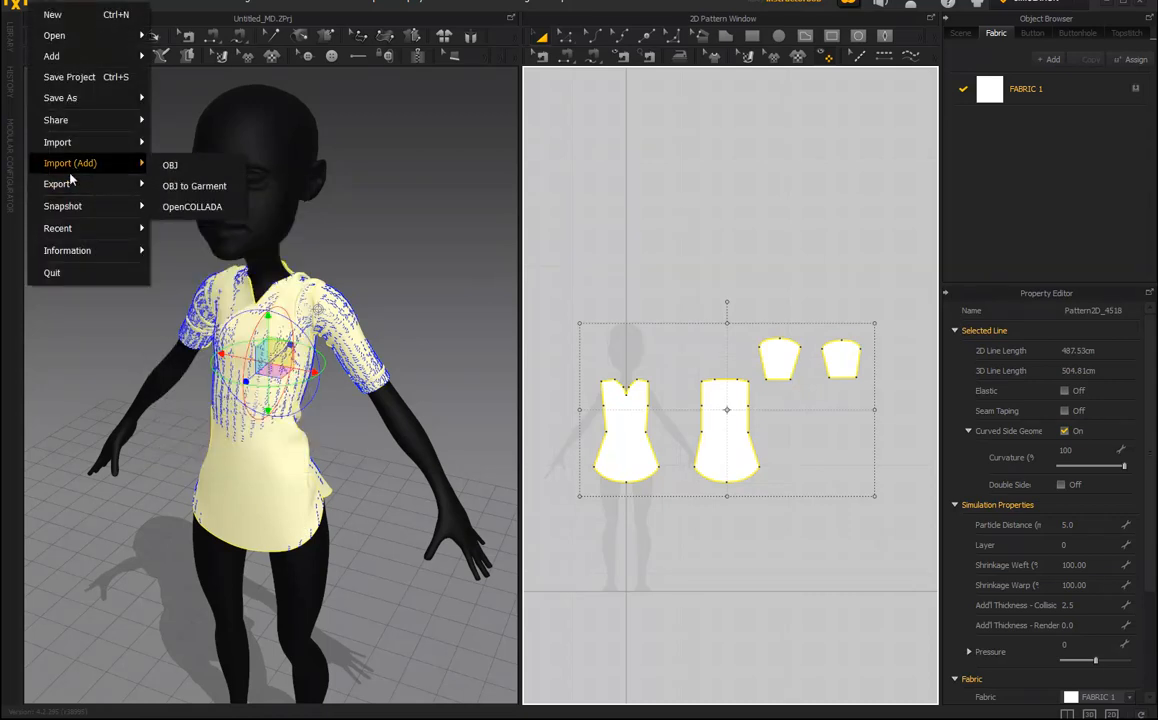
{"action": "mouse_move", "coordinate": [62, 184]}
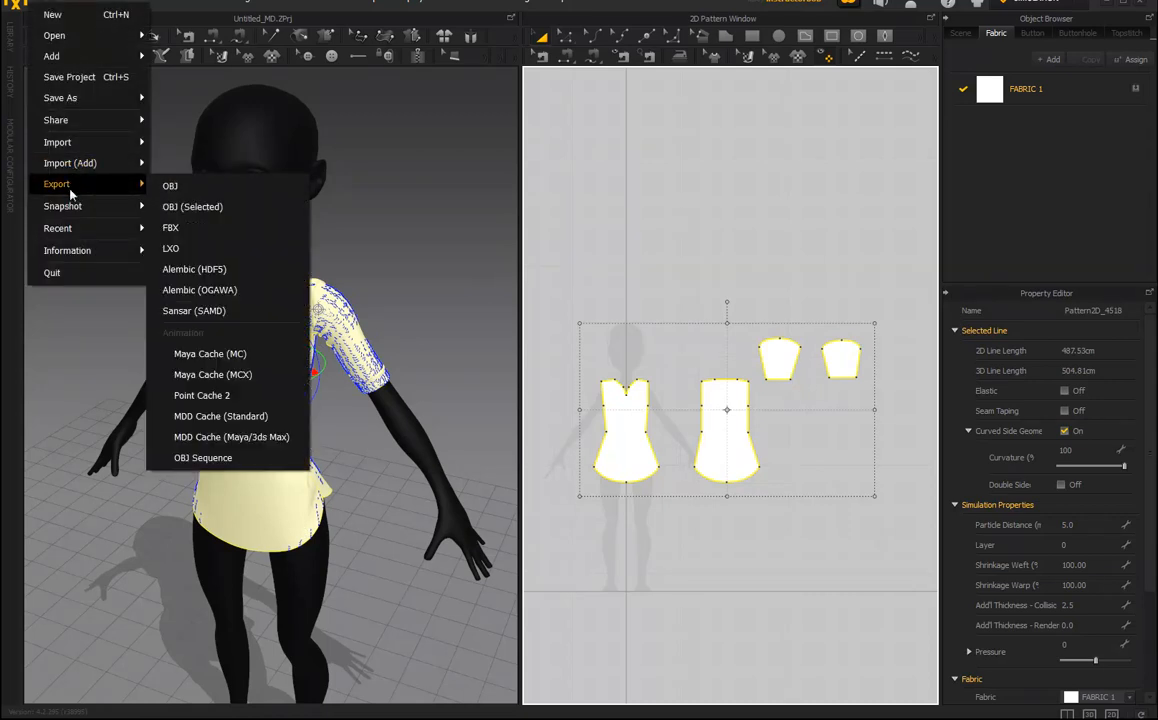
{"action": "left_click", "coordinate": [200, 207]}
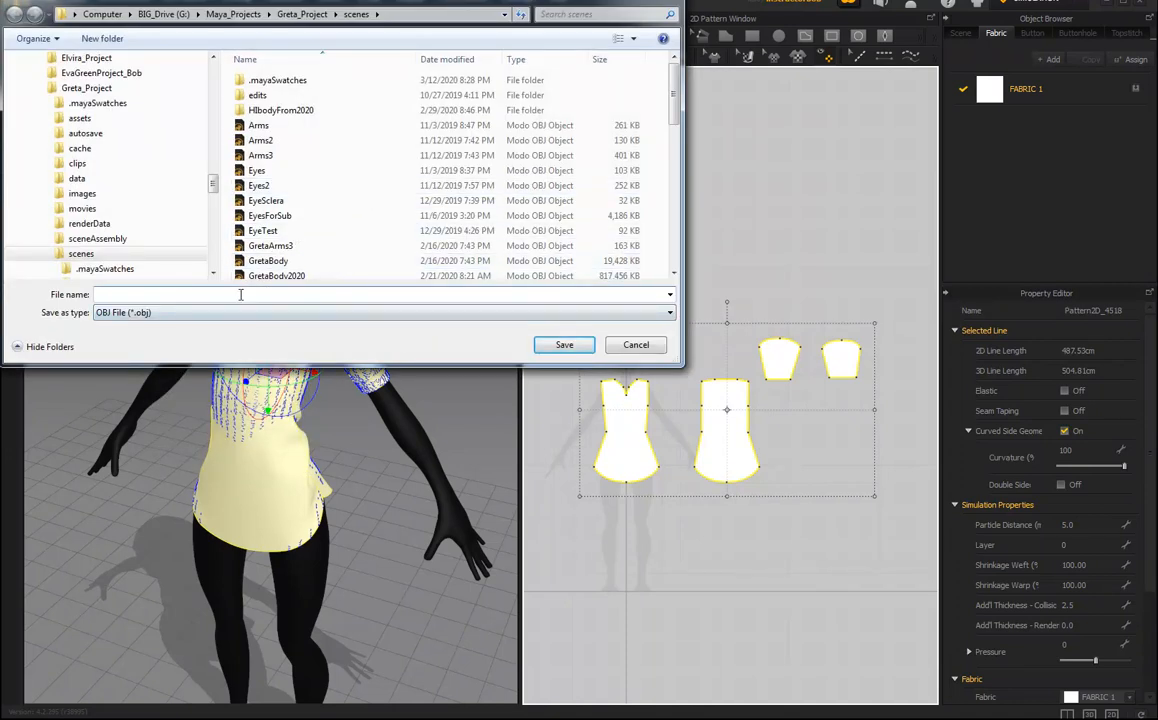
{"action": "type", "text": "gret"}
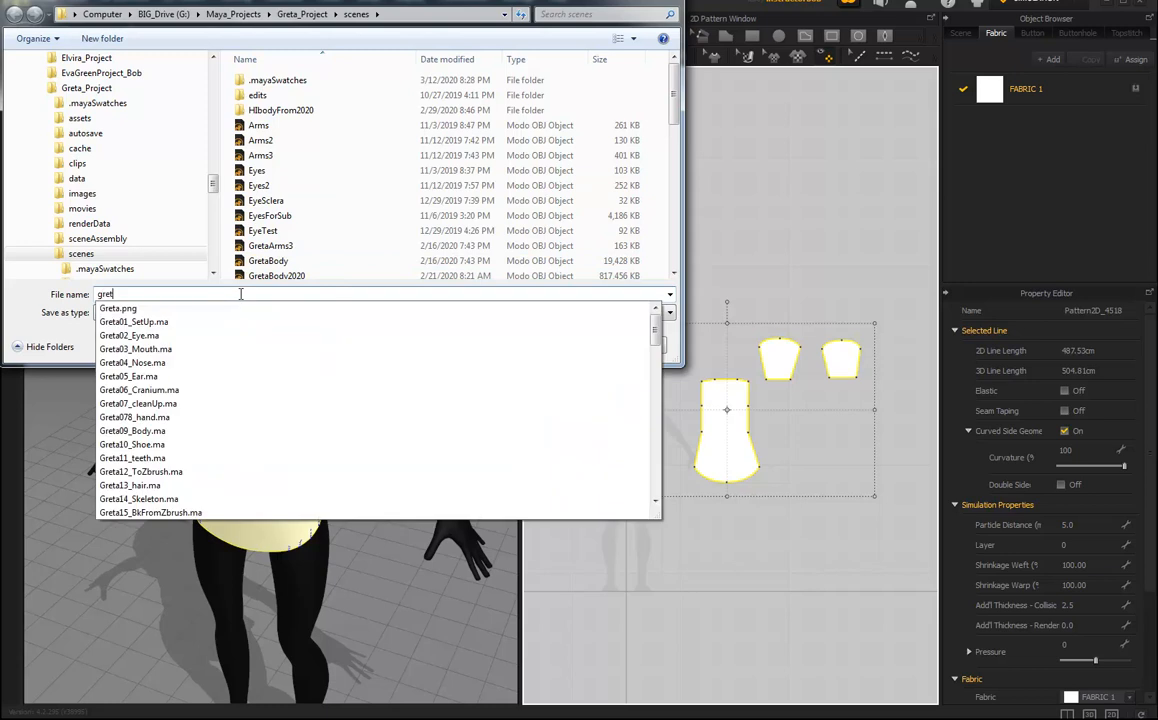
{"action": "type", "text": "aShirt"}
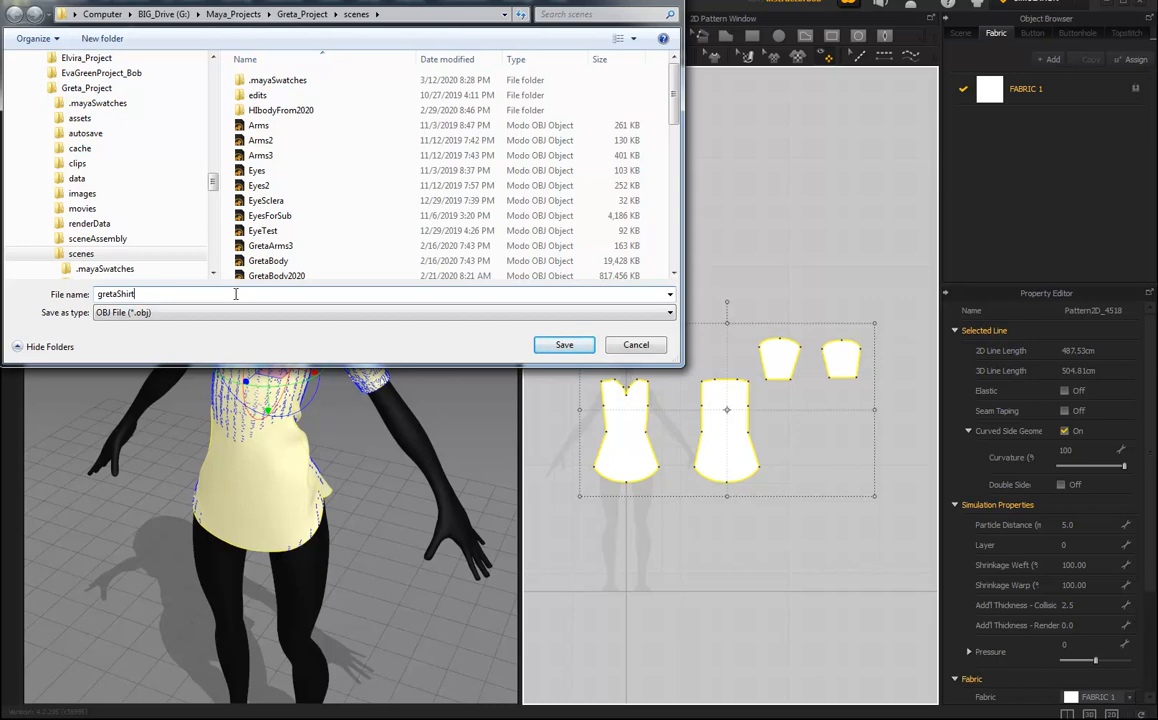
{"action": "left_click", "coordinate": [566, 346]}
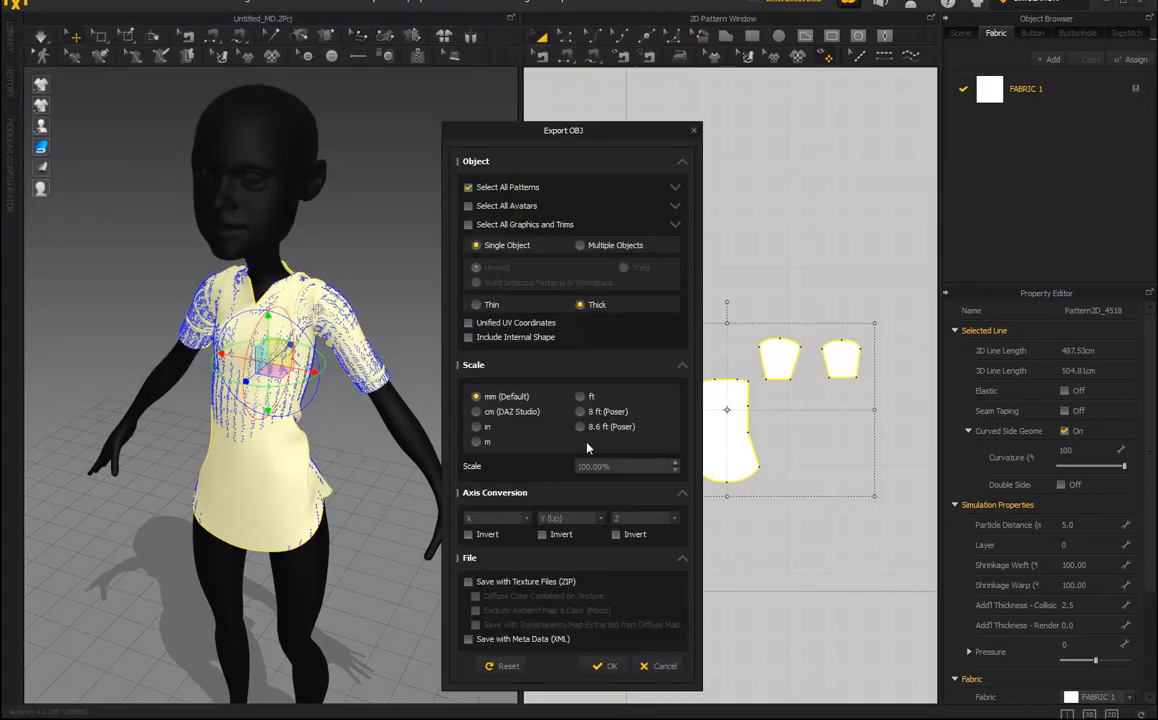
{"action": "left_click", "coordinate": [488, 412]}
{"action": "left_click", "coordinate": [609, 667]}
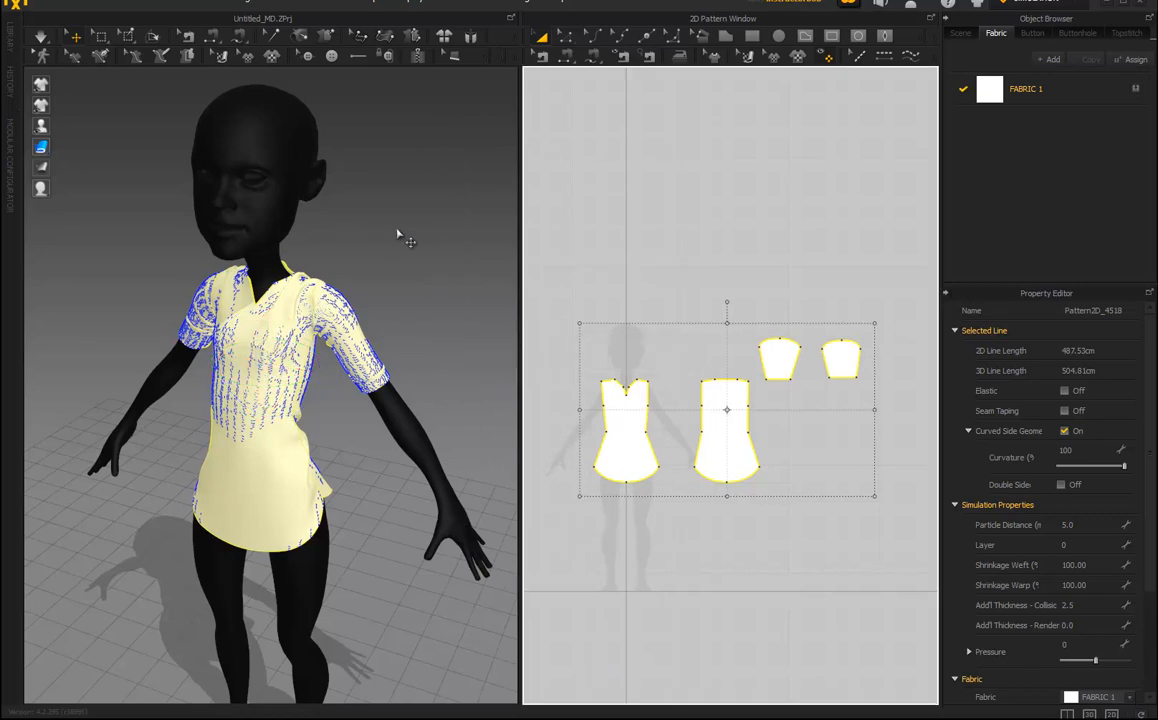
Step: Reset the 3D arrangement of the selected shirt patterns to their flat 2D layout
{"action": "scroll", "coordinate": [414, 233], "scroll_direction": "down", "scroll_amount": 3}
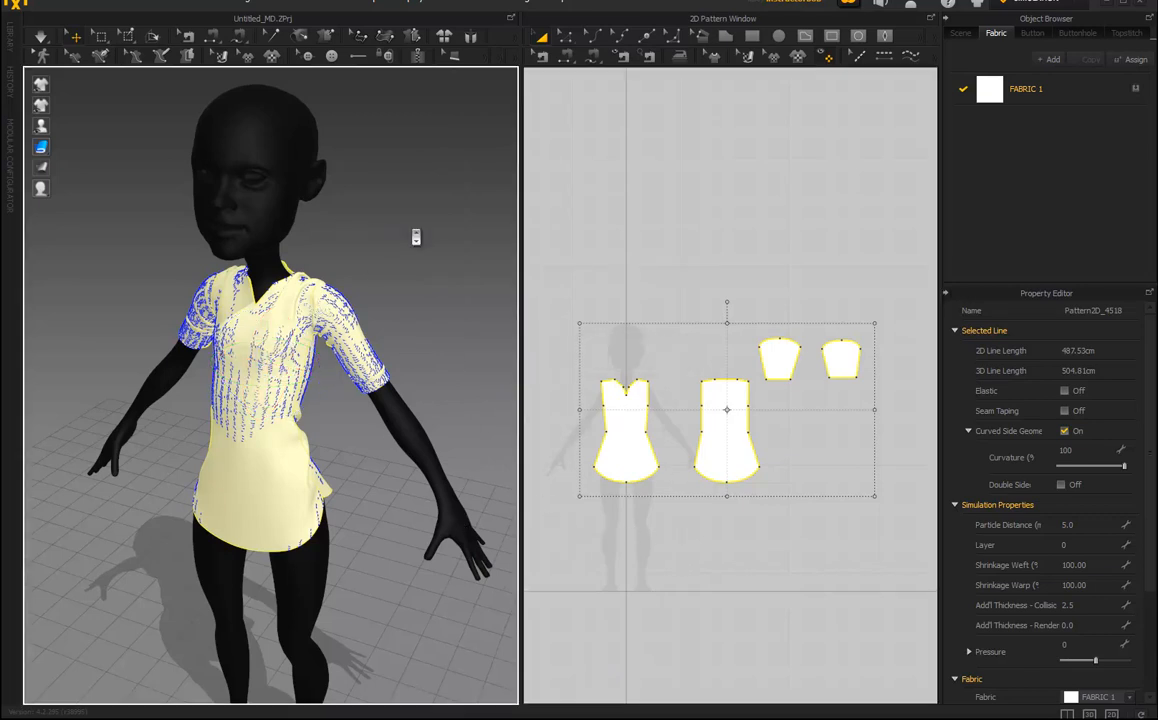
{"action": "left_click", "coordinate": [446, 40]}
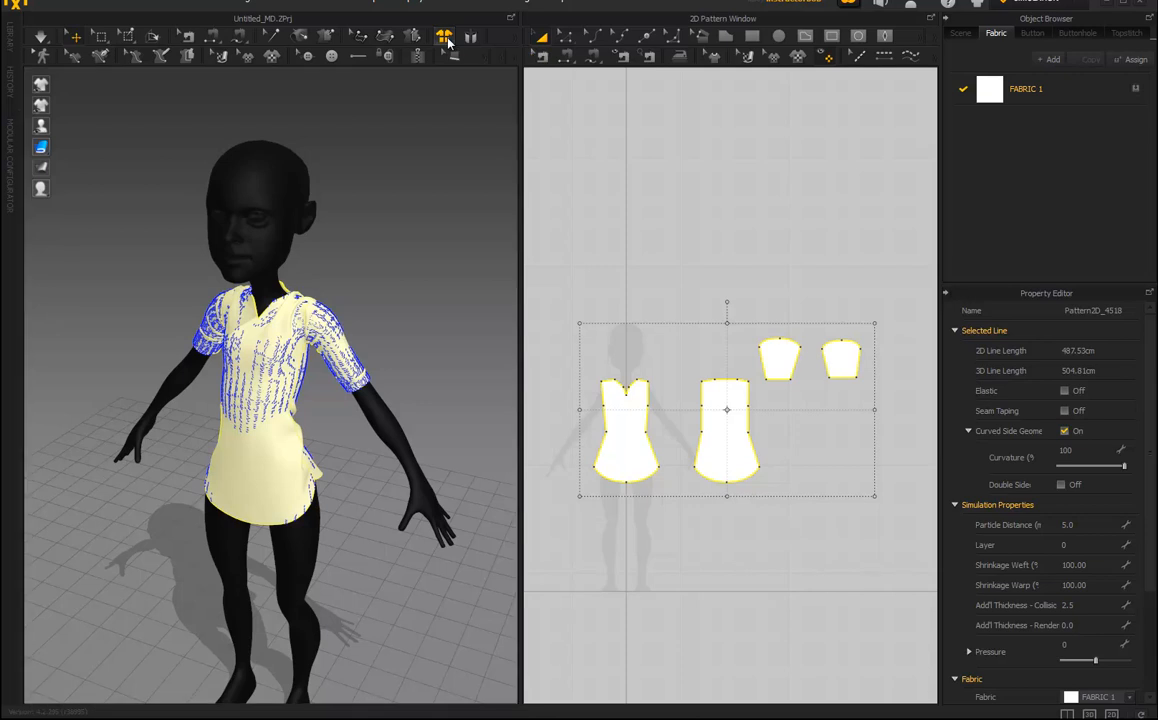
{"action": "scroll", "coordinate": [397, 299], "scroll_direction": "down", "scroll_amount": 4}
{"action": "right_click_drag", "start_coordinate": [286, 318], "coordinate": [339, 284]}
{"action": "scroll", "coordinate": [385, 302], "scroll_direction": "up", "scroll_amount": 3}
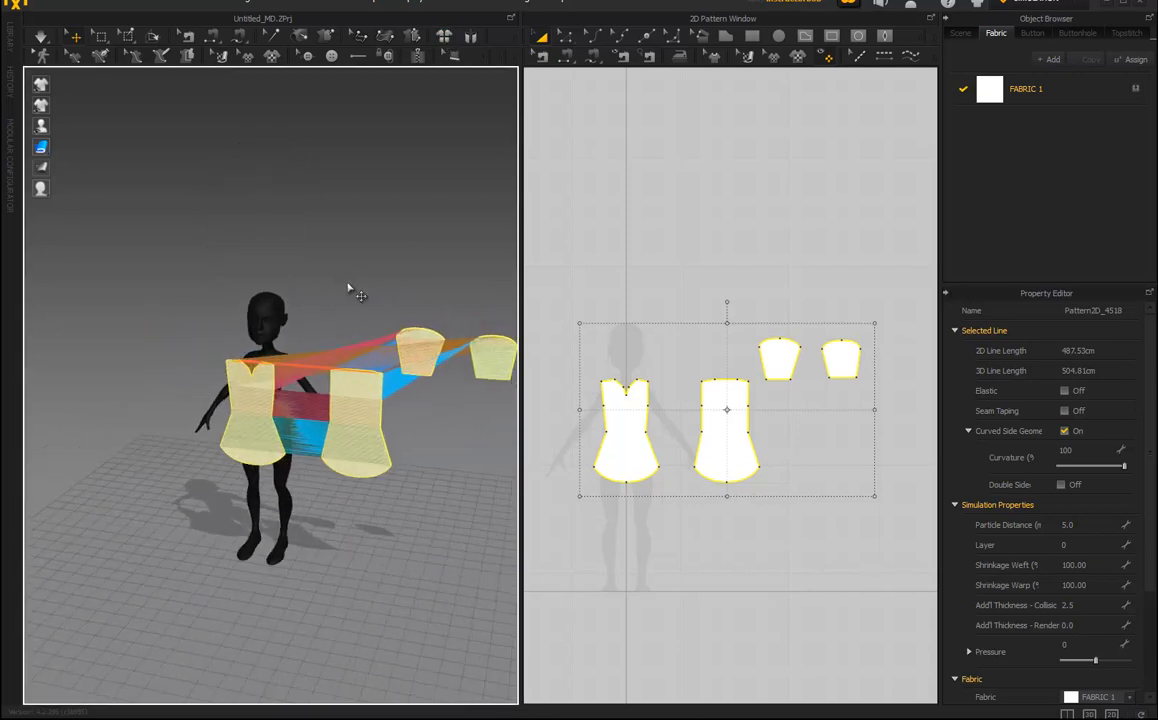
Step: Export the selected flat patterns as the OBJ file gretaShirt2D in the scenes folder, keeping the cm (DAZ Studio) scale
{"action": "left_click", "coordinate": [58, 4]}
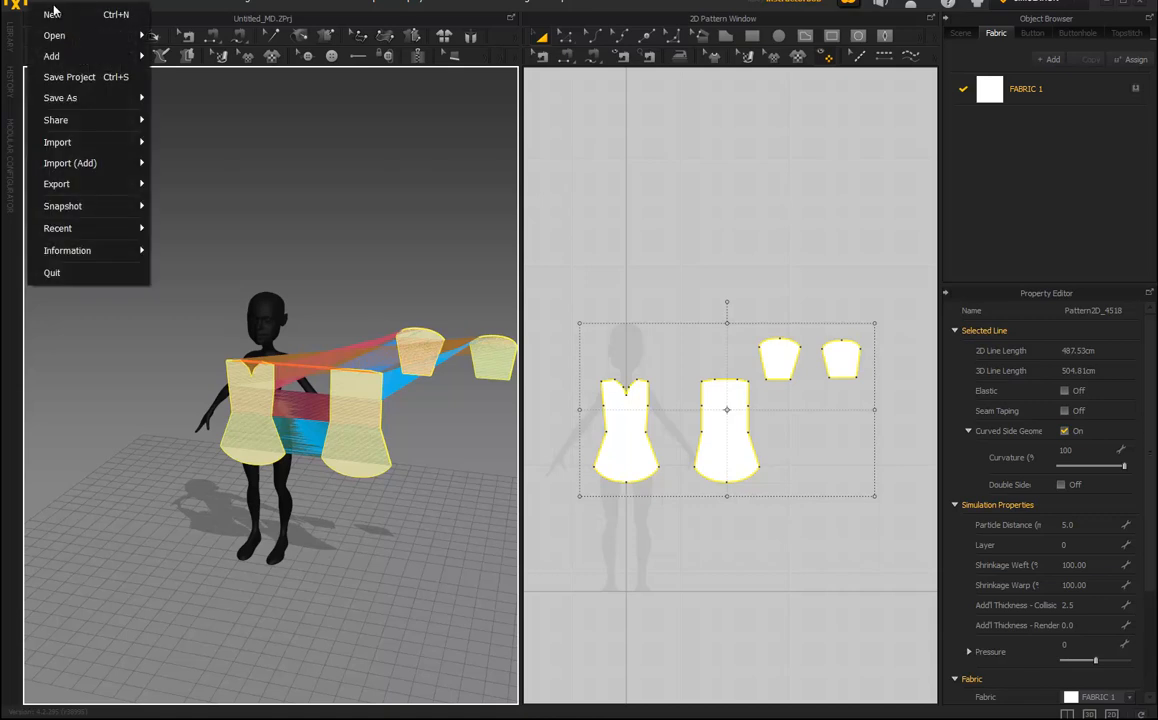
{"action": "mouse_move", "coordinate": [75, 184]}
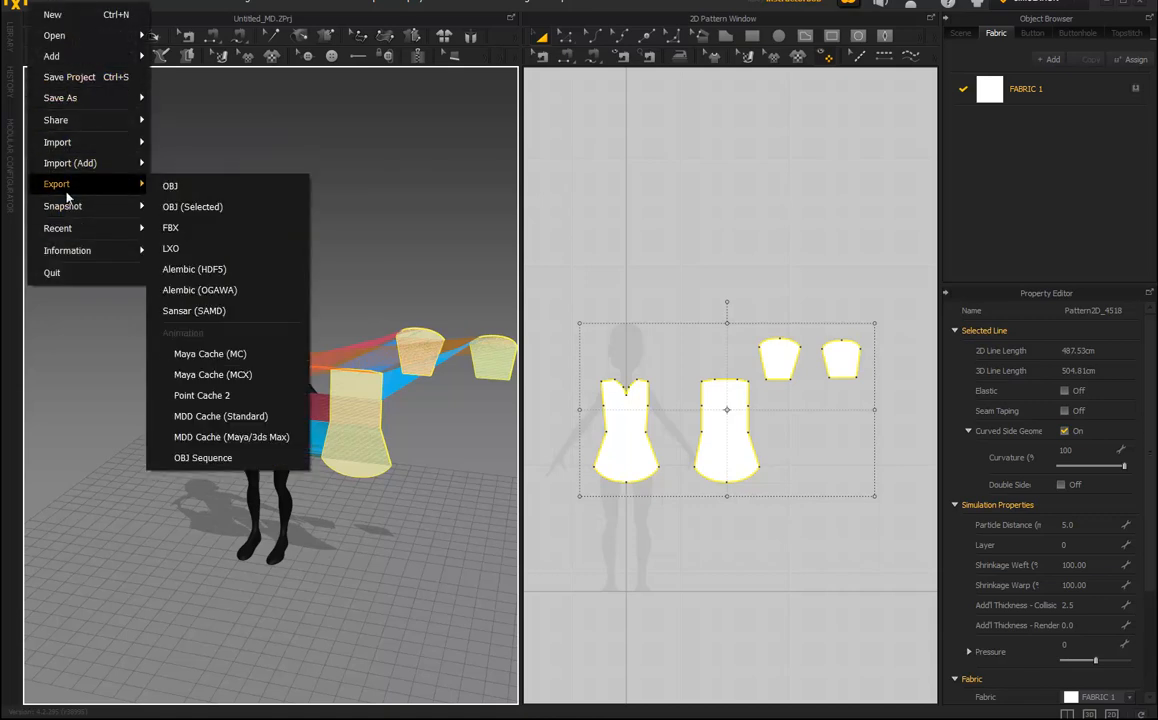
{"action": "left_click", "coordinate": [181, 209]}
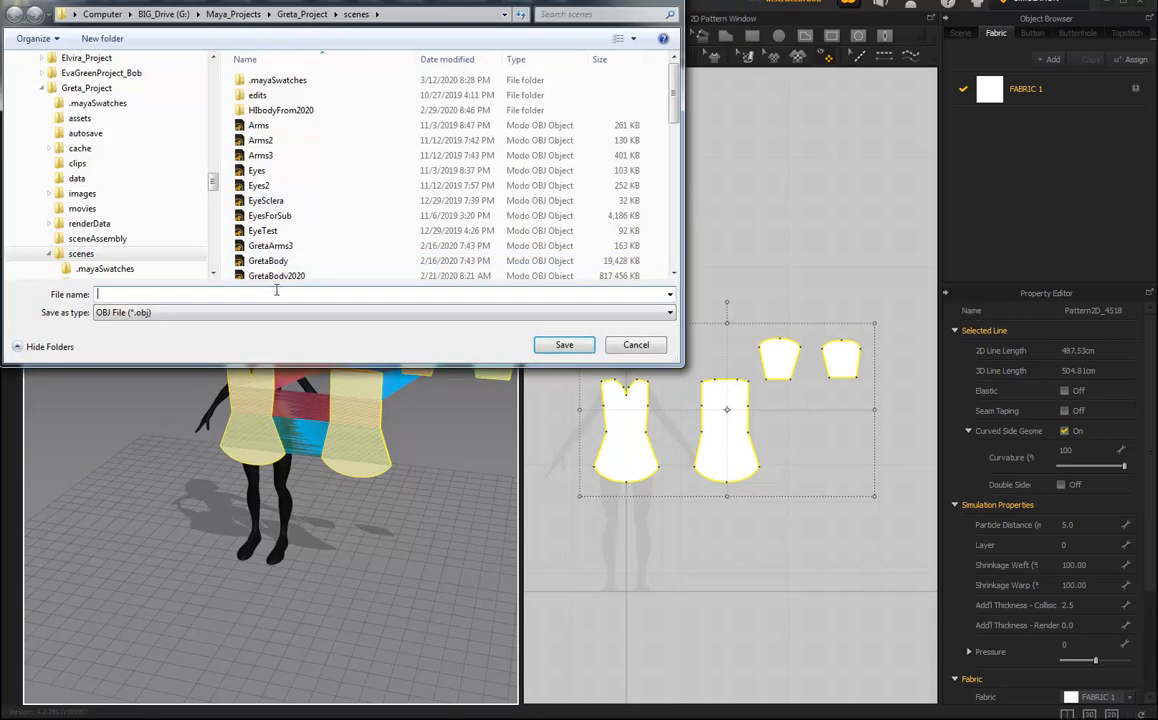
{"action": "left_click", "coordinate": [335, 260]}
{"action": "scroll", "coordinate": [333, 252], "scroll_direction": "down", "scroll_amount": 3}
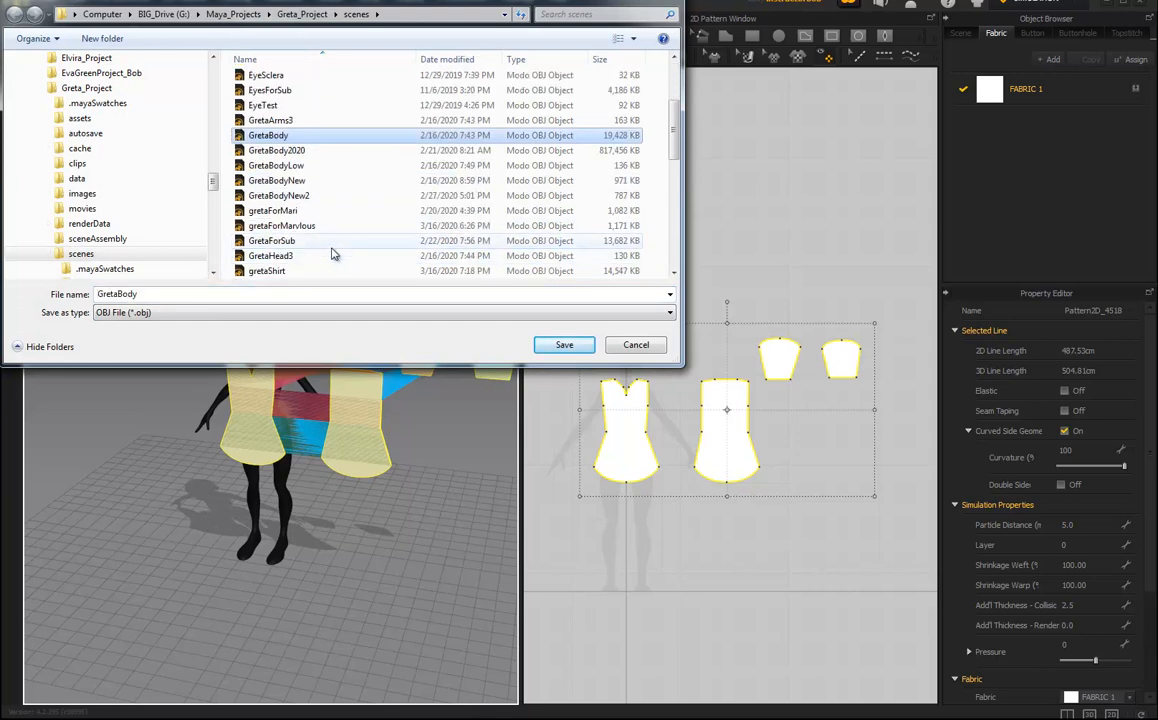
{"action": "scroll", "coordinate": [325, 258], "scroll_direction": "down", "scroll_amount": 2}
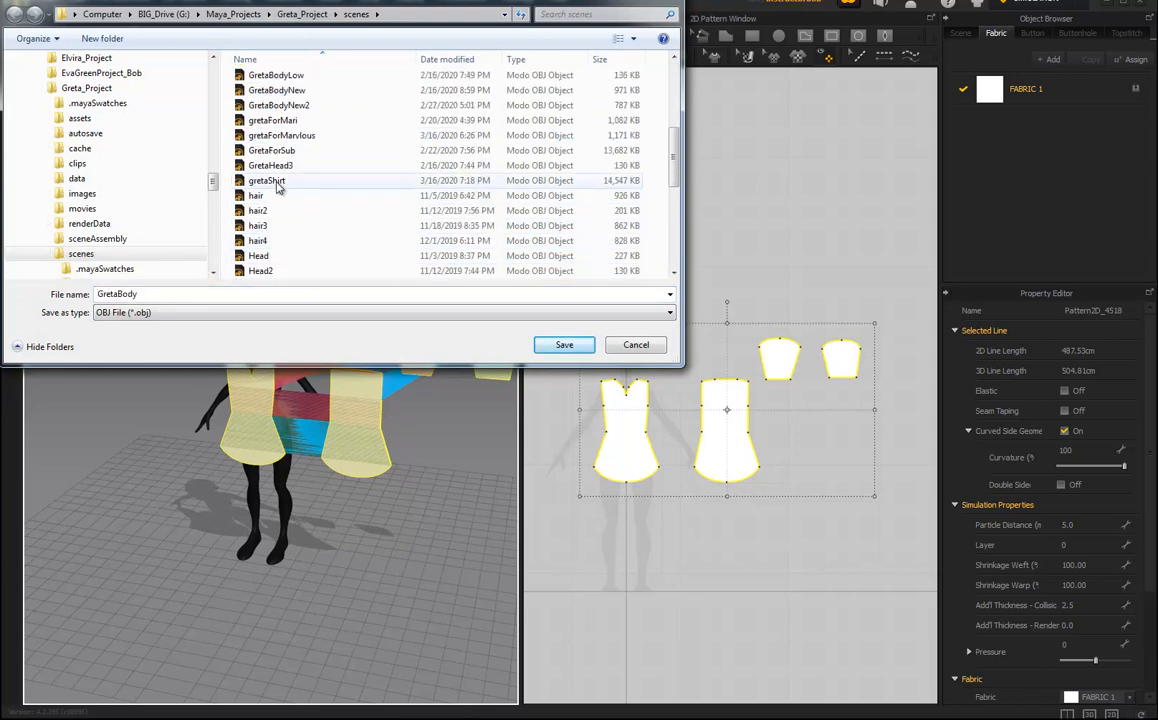
{"action": "left_click", "coordinate": [272, 181]}
{"action": "left_click", "coordinate": [139, 296]}
{"action": "left_click", "coordinate": [148, 296]}
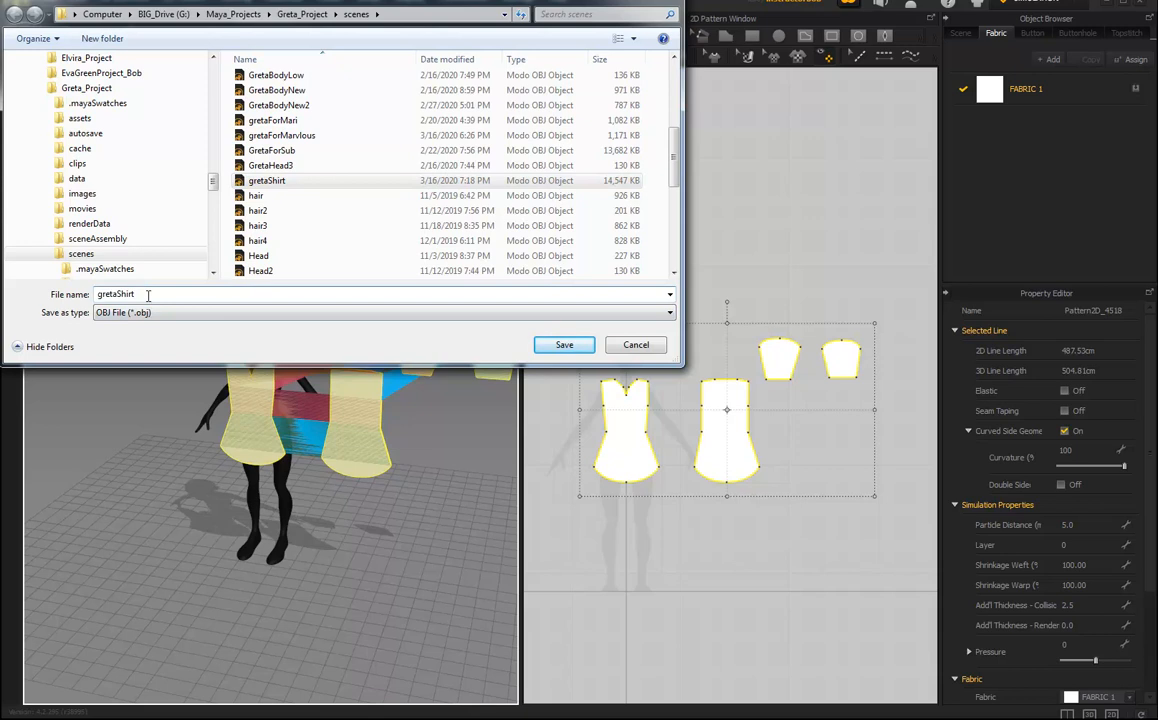
{"action": "type", "text": "2D"}
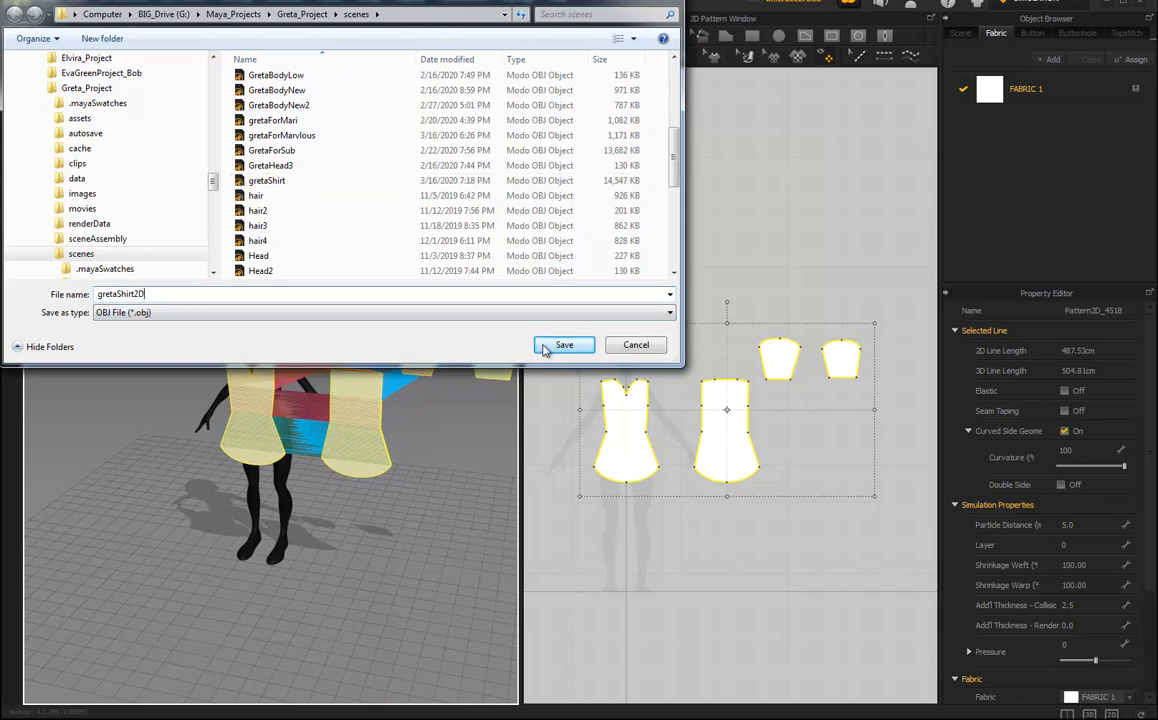
{"action": "left_click", "coordinate": [560, 346]}
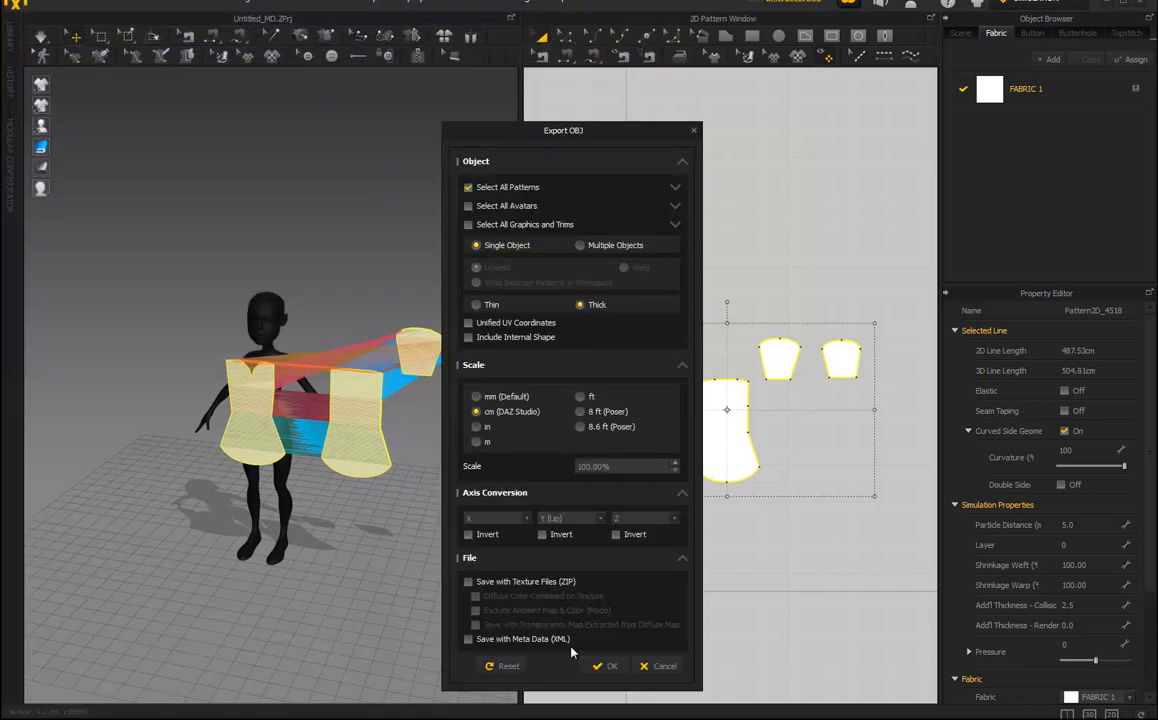
{"action": "left_click", "coordinate": [606, 666]}
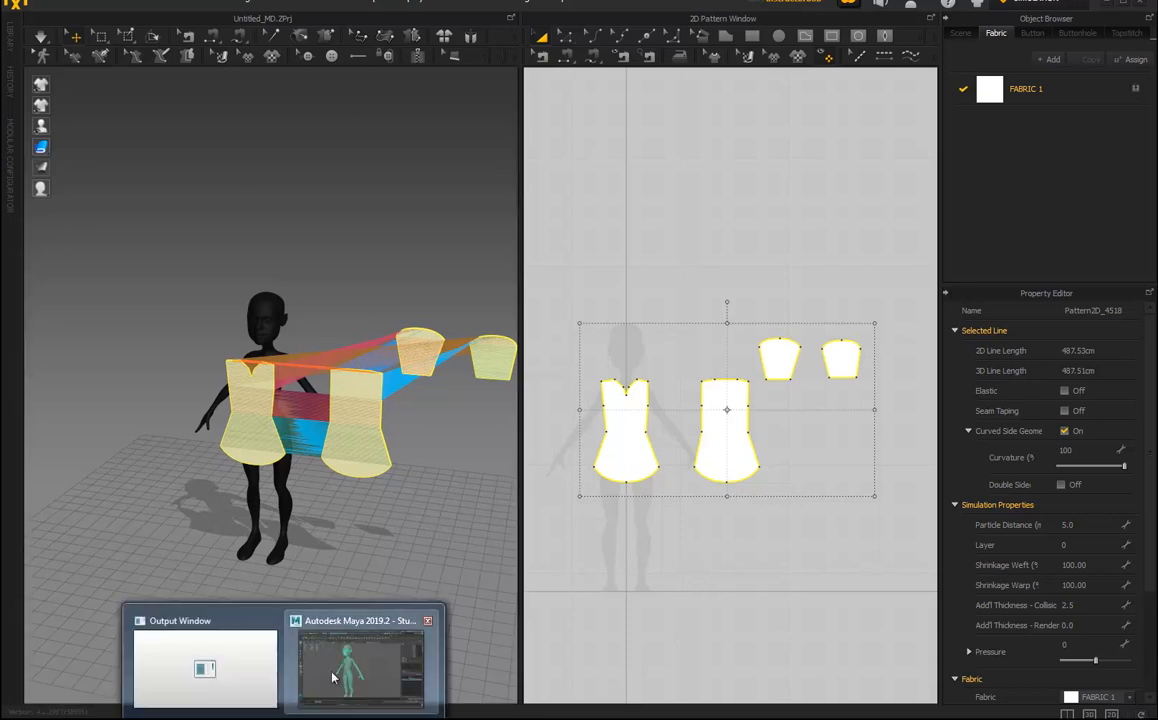
Step: Switch to Maya and import gretaShirt.obj from the project's scenes folder as a single object, merged into the selected namespace
{"action": "left_click", "coordinate": [300, 625]}
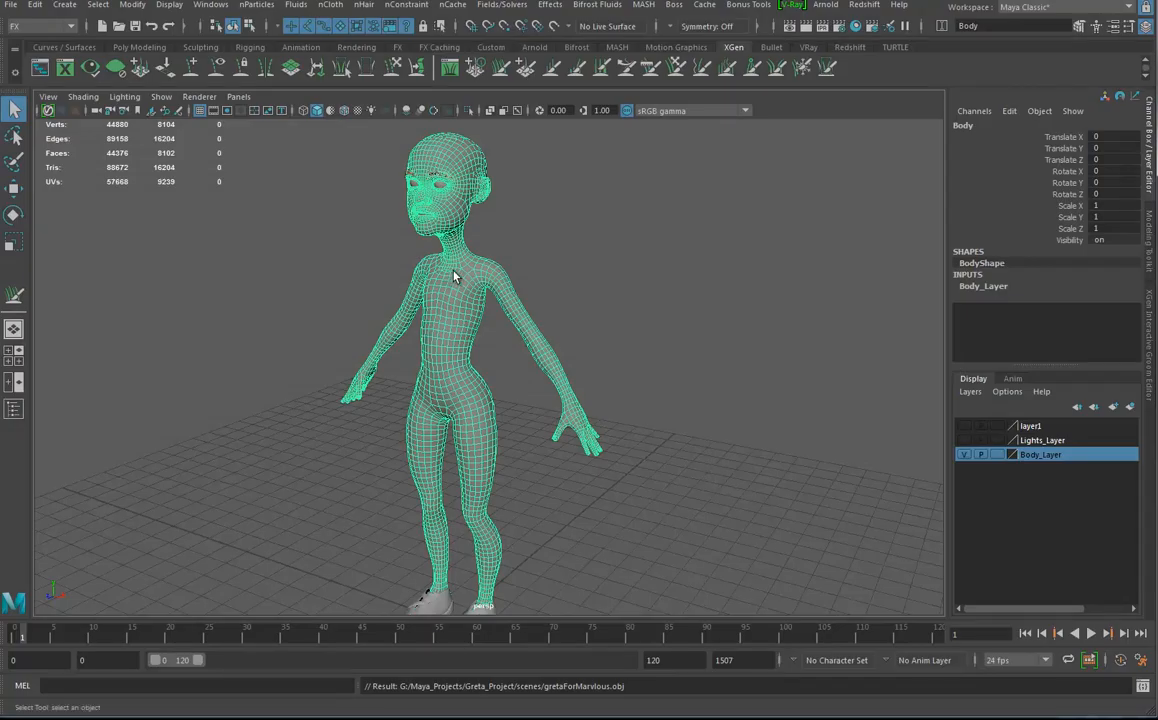
{"action": "left_click", "coordinate": [10, 4]}
{"action": "left_click", "coordinate": [50, 162]}
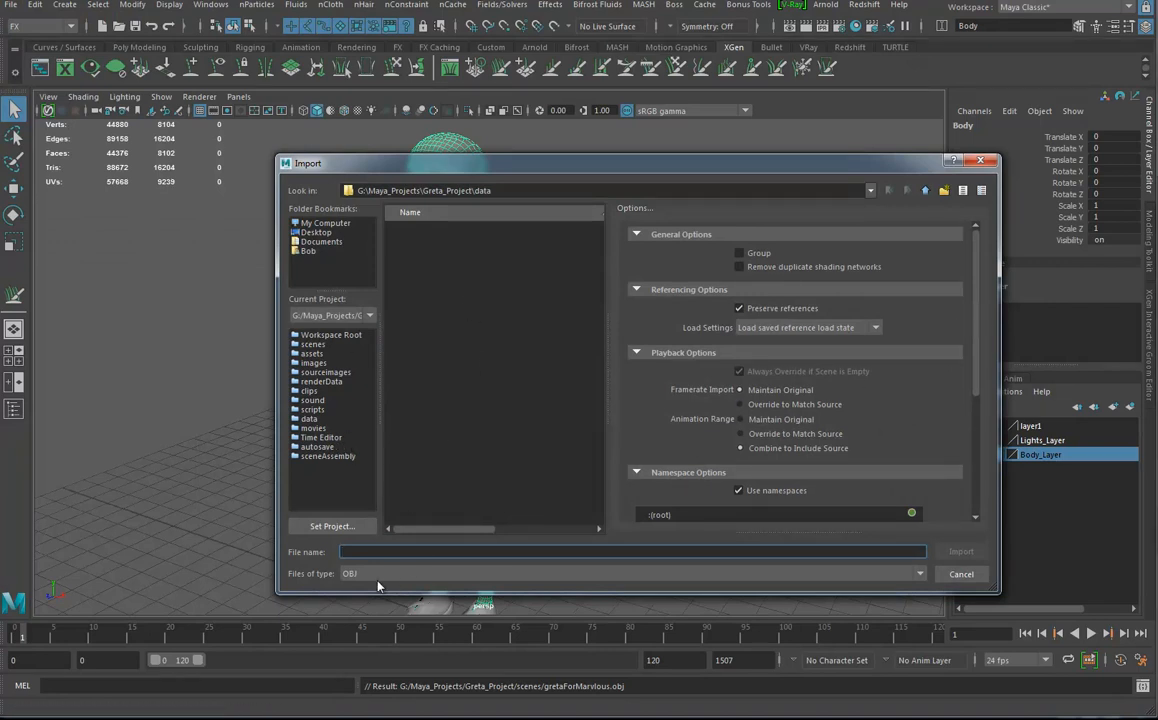
{"action": "left_click_drag", "start_coordinate": [977, 352], "coordinate": [973, 481]}
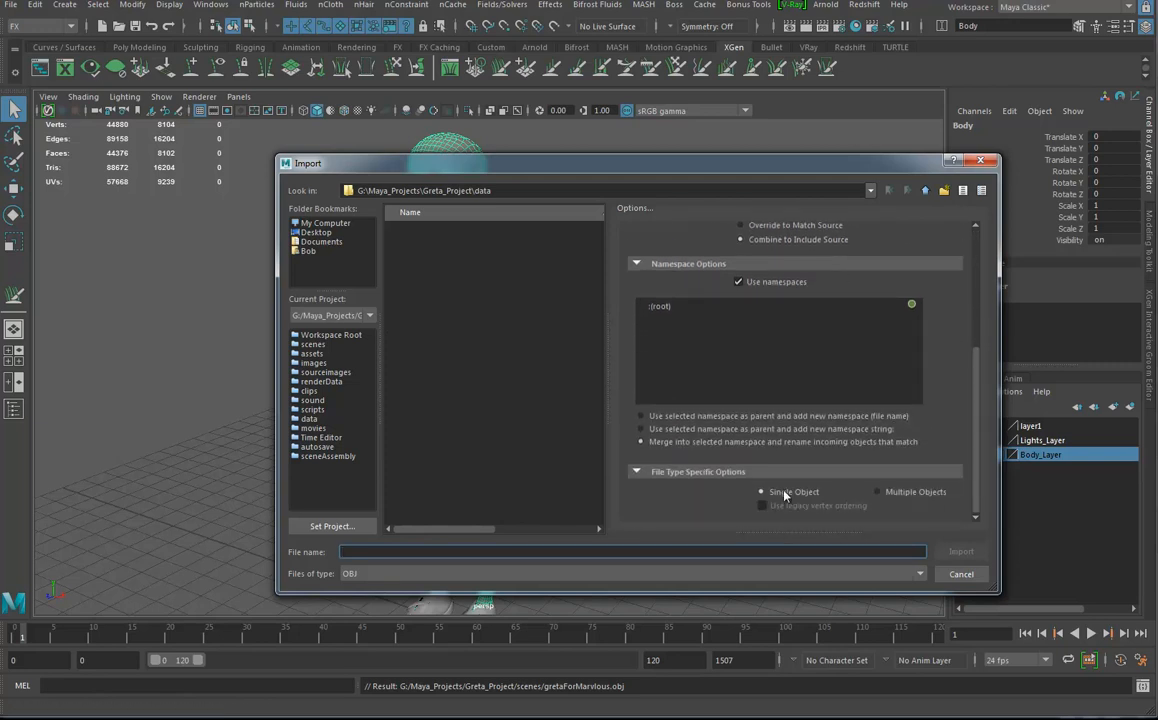
{"action": "left_click", "coordinate": [640, 442]}
{"action": "left_click", "coordinate": [925, 191]}
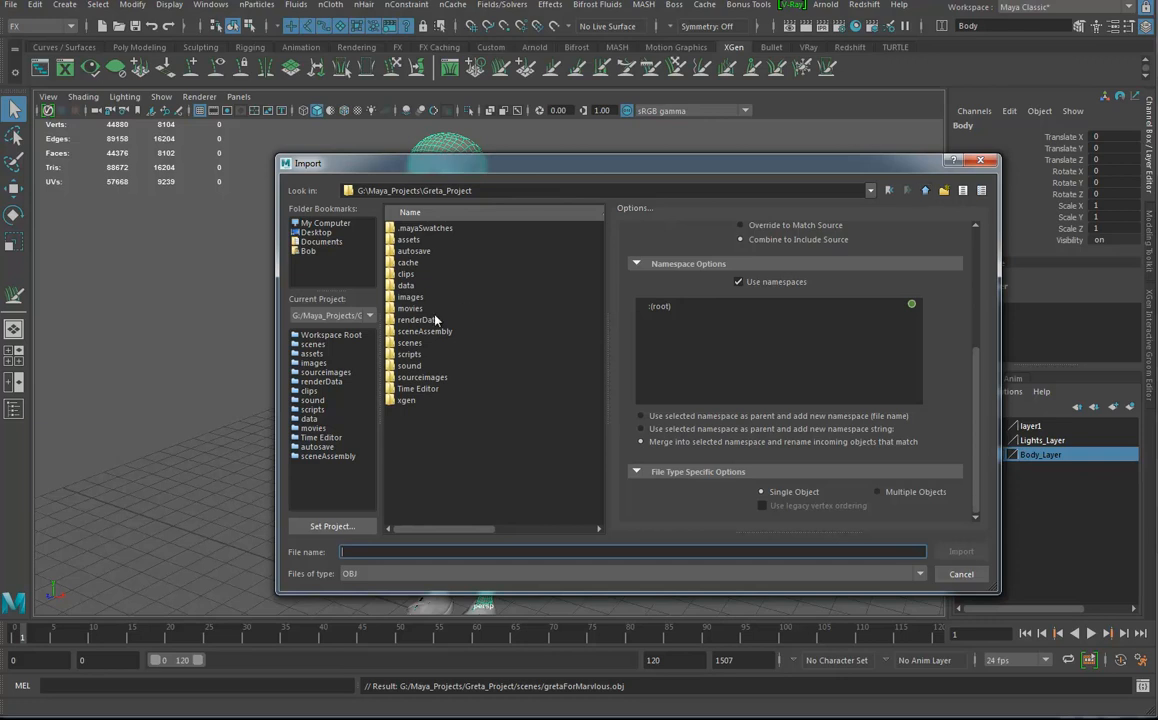
{"action": "double_click", "coordinate": [410, 343]}
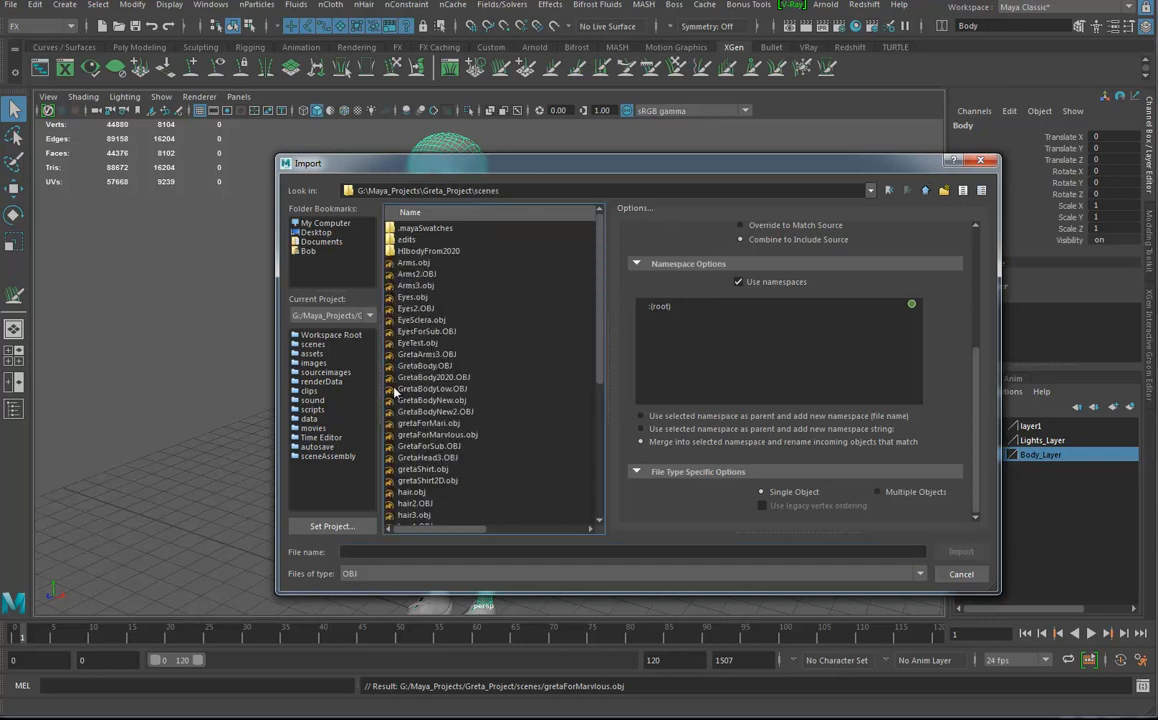
{"action": "left_click", "coordinate": [422, 469]}
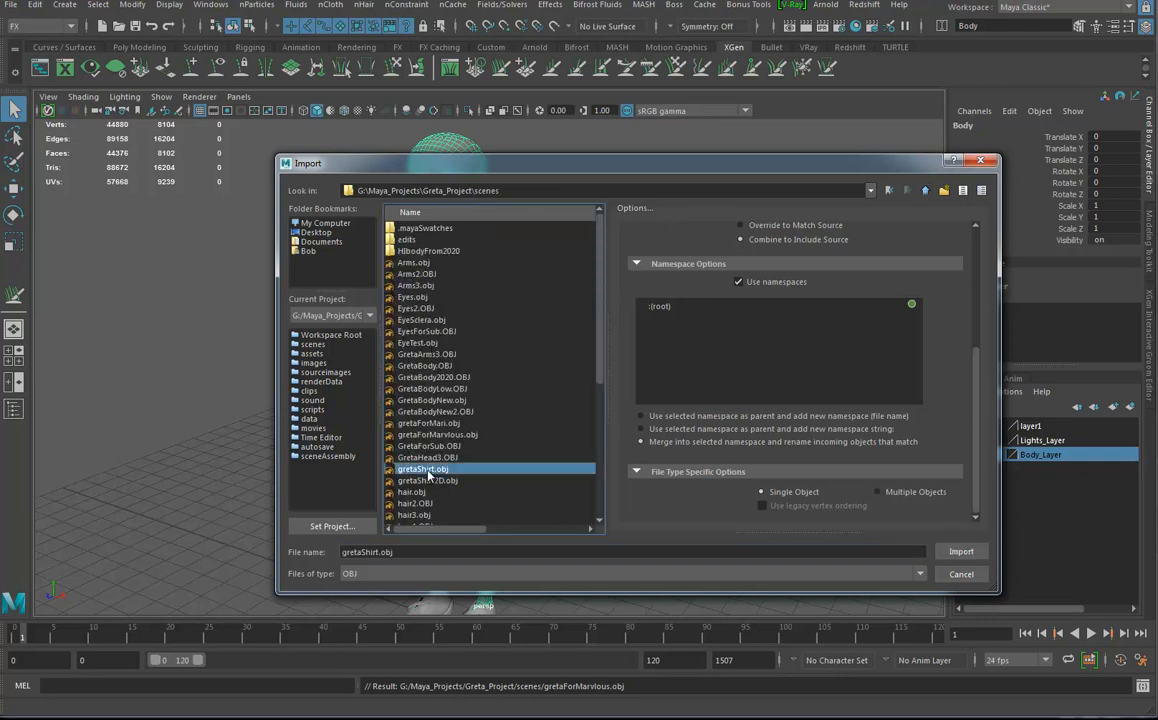
{"action": "left_click", "coordinate": [960, 551]}
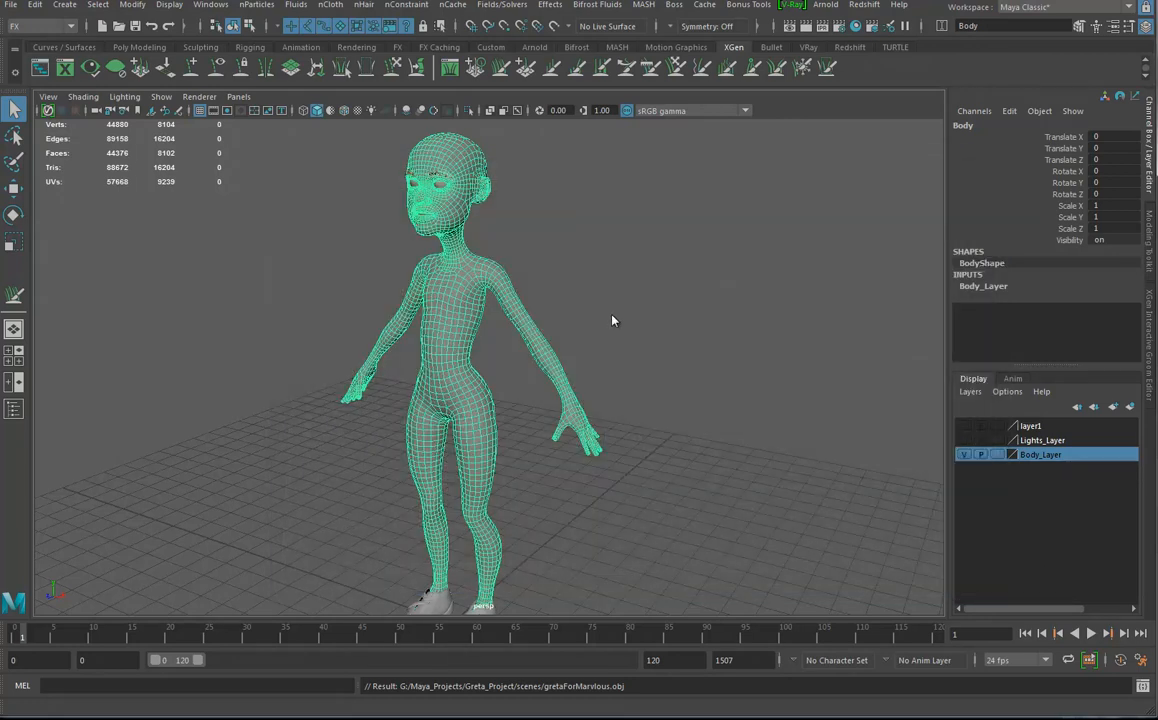
Step: Examine how the imported shirt fits on the body mesh from several sides
{"action": "left_click_drag", "start_coordinate": [695, 370], "coordinate": [554, 340], "text": "alt"}
{"action": "right_click_drag", "start_coordinate": [554, 340], "coordinate": [651, 323], "text": "alt"}
{"action": "left_click_drag", "start_coordinate": [651, 323], "coordinate": [570, 332], "text": "alt"}
{"action": "right_click_drag", "start_coordinate": [570, 332], "coordinate": [685, 364], "text": "alt"}
{"action": "left_click_drag", "start_coordinate": [447, 301], "coordinate": [484, 304], "text": "alt"}
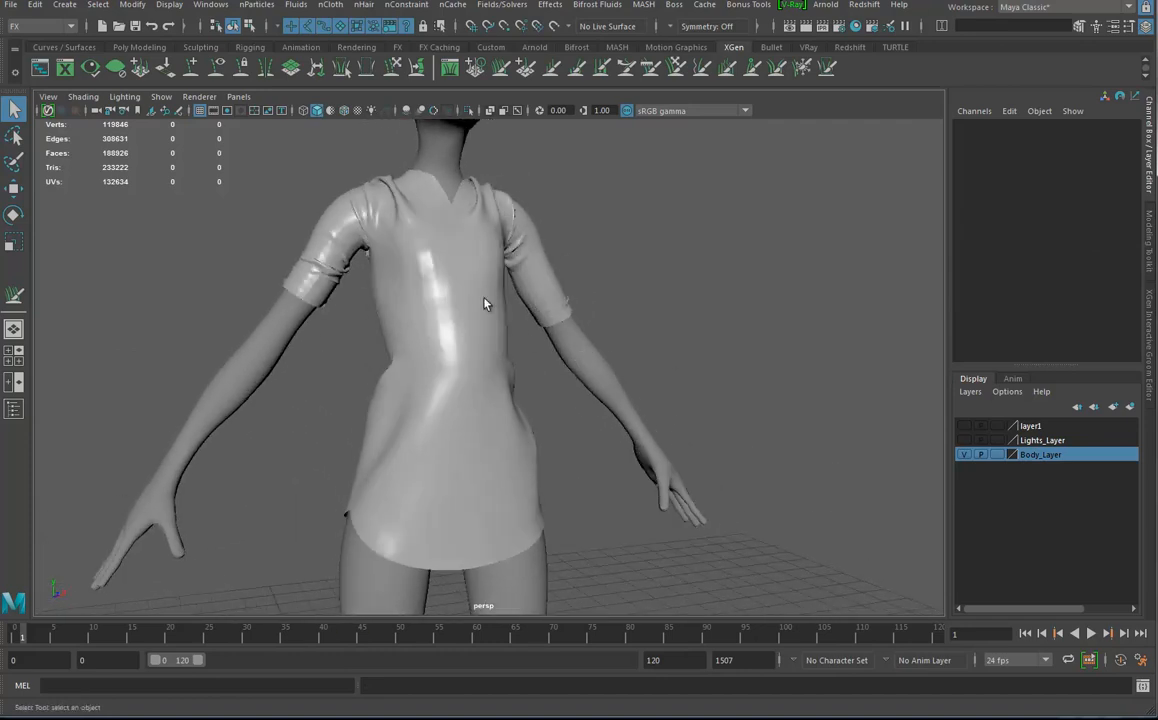
{"action": "left_click", "coordinate": [290, 327]}
{"action": "left_click_drag", "start_coordinate": [496, 385], "coordinate": [525, 361], "text": "alt"}
{"action": "left_click_drag", "start_coordinate": [631, 243], "coordinate": [576, 240], "text": "alt"}
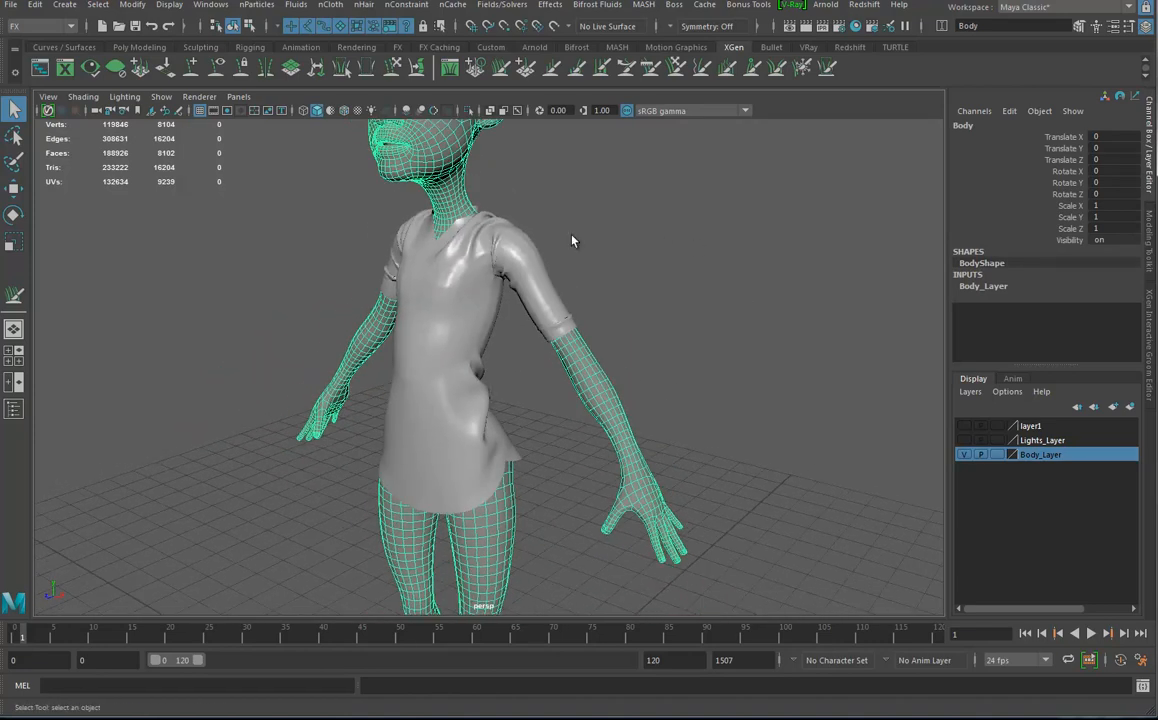
Step: Import gretaShirt2D.obj from the project's scenes folder into the scene with the current import options
{"action": "left_click", "coordinate": [11, 5]}
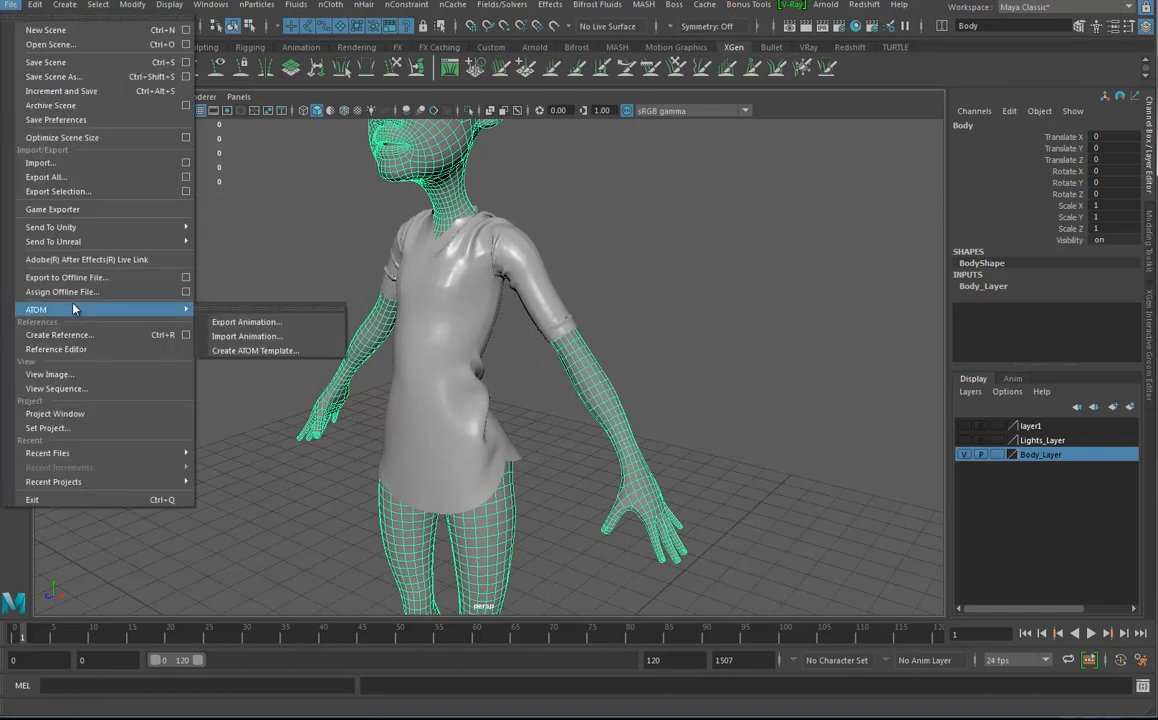
{"action": "left_click", "coordinate": [62, 162]}
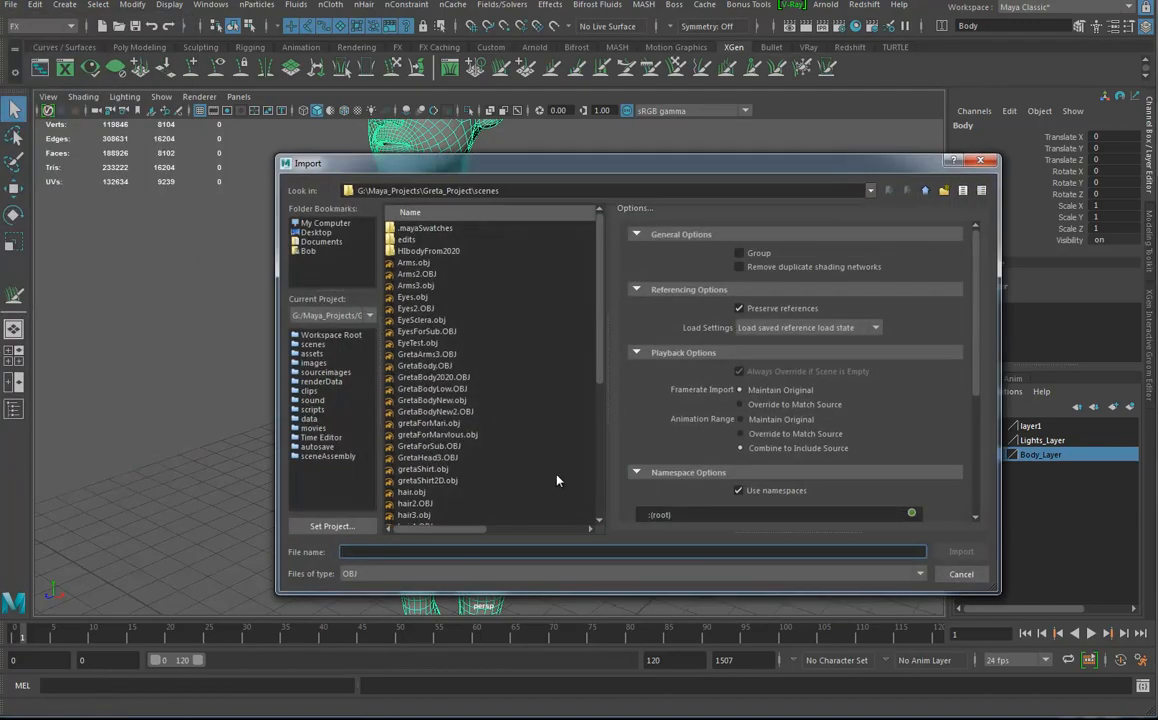
{"action": "left_click", "coordinate": [418, 482]}
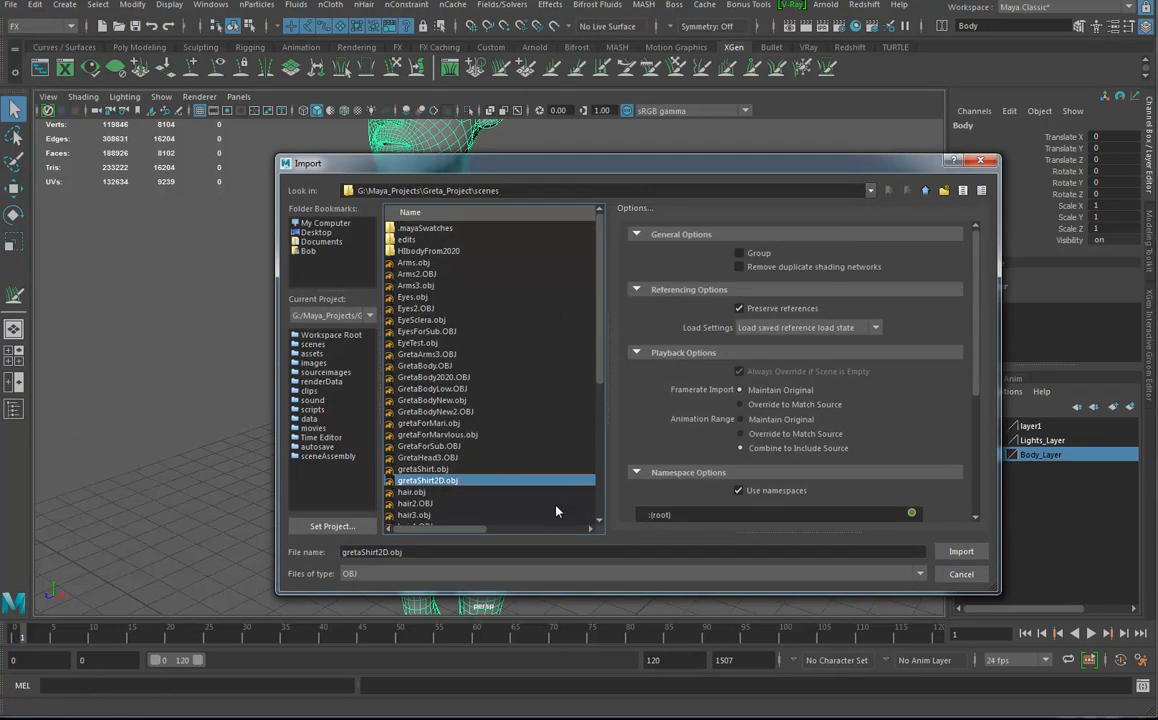
{"action": "left_click", "coordinate": [961, 552]}
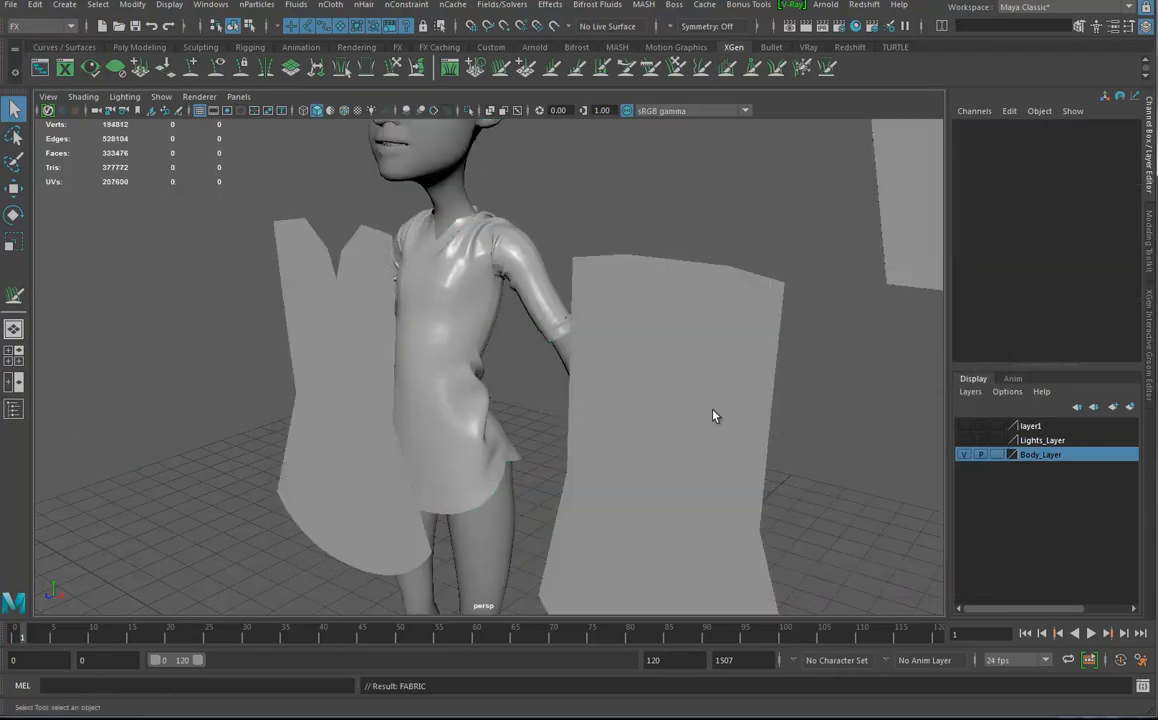
Step: Set the perspective camera's Near Clip Plane to 1 in its camera attributes
{"action": "left_click_drag", "start_coordinate": [561, 395], "coordinate": [632, 410], "text": "alt"}
{"action": "right_click_drag", "start_coordinate": [633, 410], "coordinate": [810, 468], "text": "alt"}
{"action": "left_click", "coordinate": [515, 324]}
{"action": "left_click", "coordinate": [49, 96]}
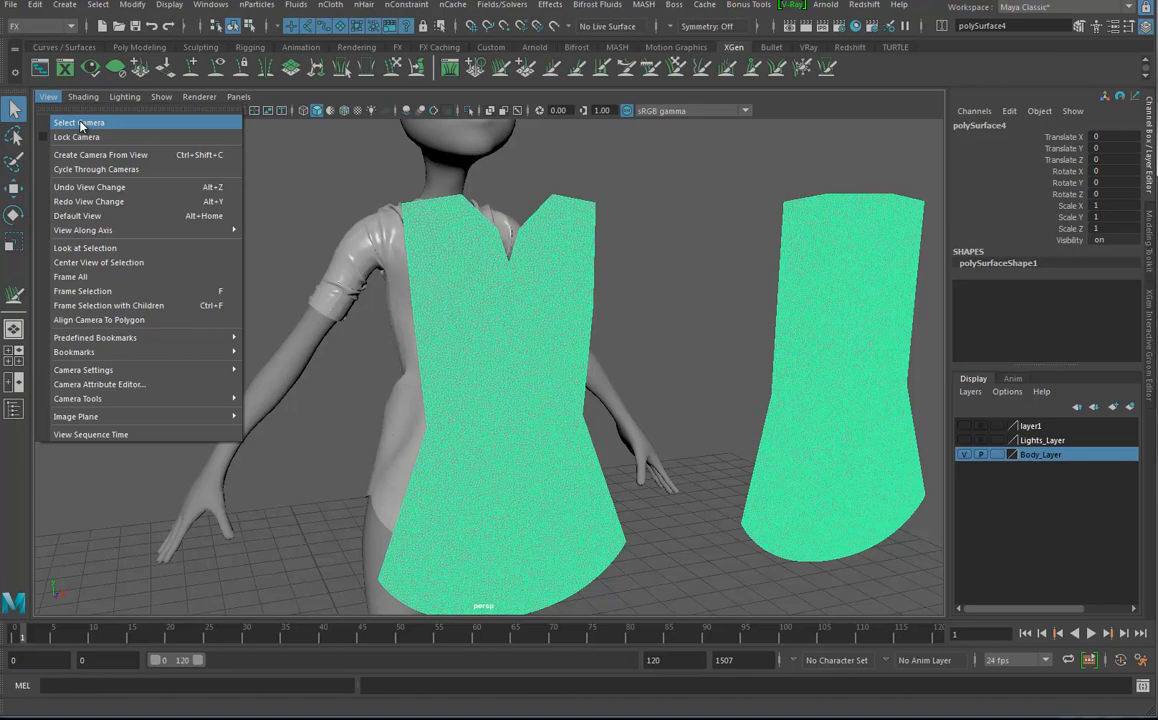
{"action": "left_click", "coordinate": [112, 384]}
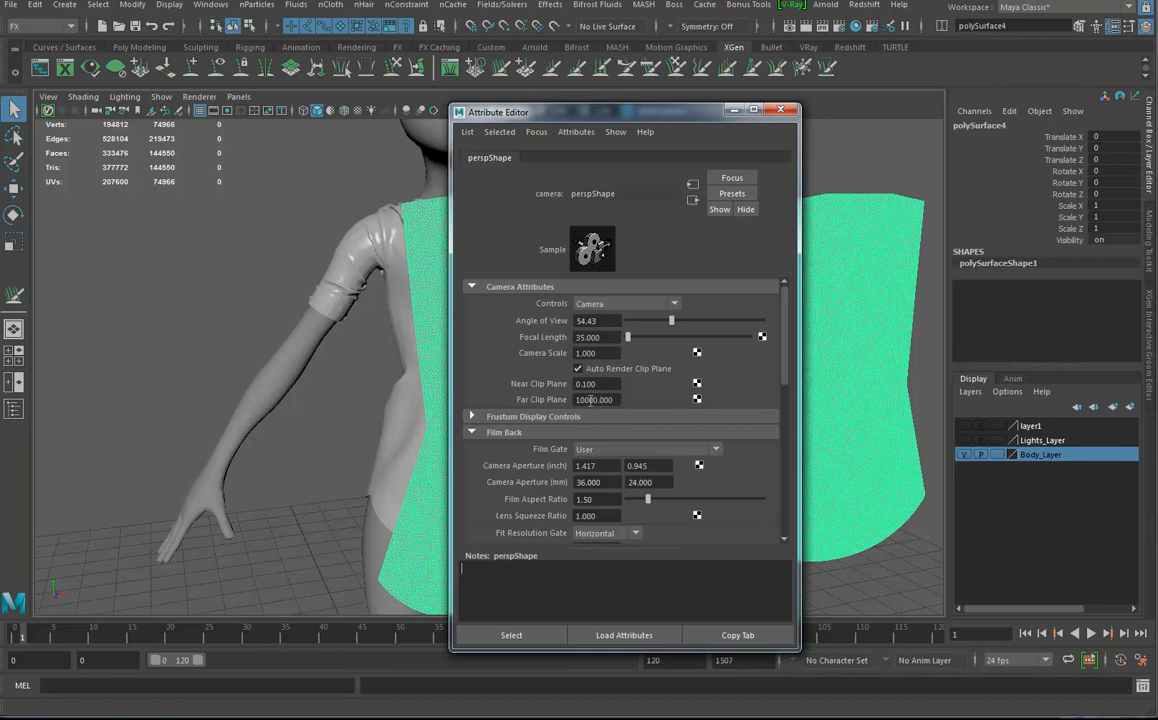
{"action": "left_click", "coordinate": [601, 383]}
{"action": "type", "text": "1"}
{"action": "key", "text": "Return"}
Step: Examine how the flat patterns and the body display from several angles, and close the attribute window
{"action": "left_click_drag", "start_coordinate": [629, 119], "coordinate": [893, 135]}
{"action": "left_click", "coordinate": [603, 267]}
{"action": "right_click_drag", "start_coordinate": [603, 267], "coordinate": [657, 297], "text": "alt"}
{"action": "left_click", "coordinate": [556, 277]}
{"action": "left_click_drag", "start_coordinate": [449, 316], "coordinate": [474, 284], "text": "alt"}
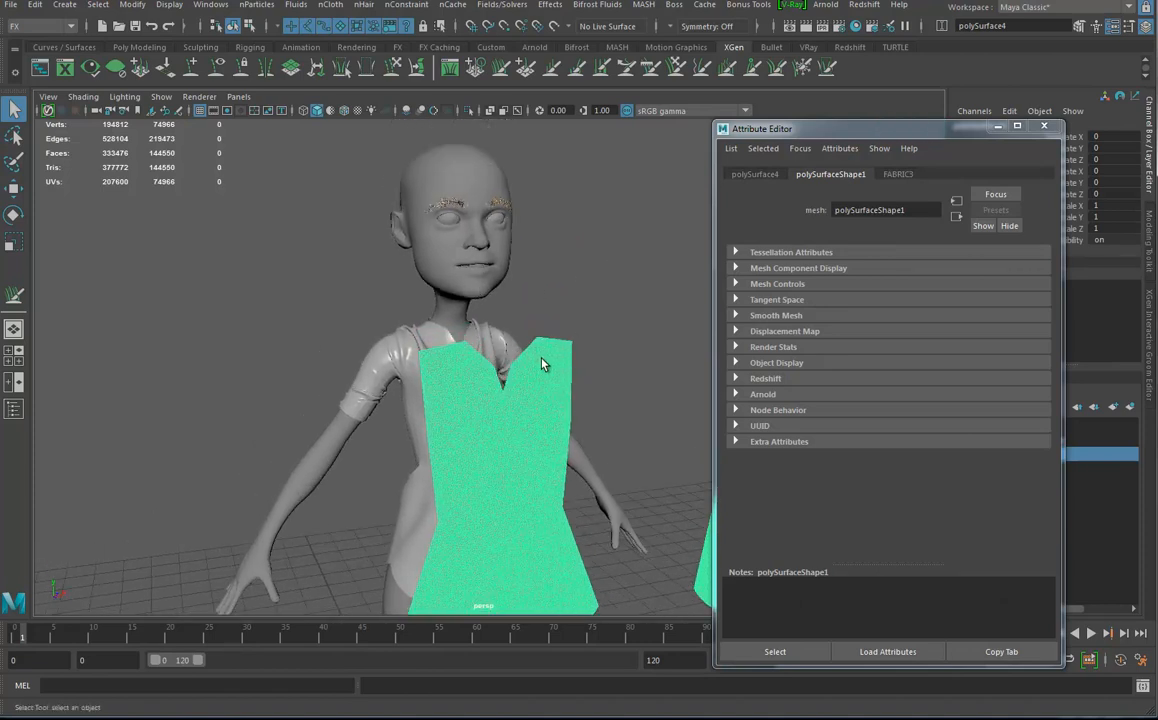
{"action": "left_click_drag", "start_coordinate": [557, 327], "coordinate": [410, 370], "text": "alt"}
{"action": "middle_click_drag", "start_coordinate": [411, 364], "coordinate": [414, 367], "text": "alt"}
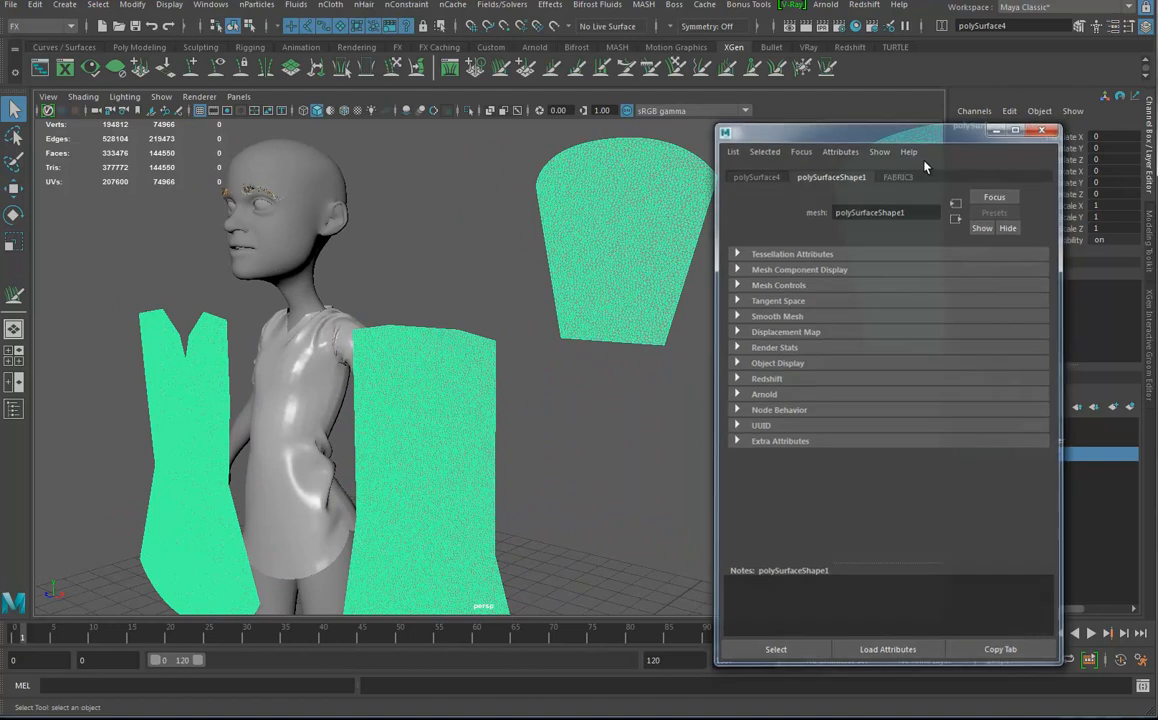
{"action": "left_click", "coordinate": [1044, 126]}
Step: Create a blend shape on the flat 2D patterns using the fitted 3D shirt as its target
{"action": "left_click_drag", "start_coordinate": [551, 383], "coordinate": [579, 370], "text": "alt"}
{"action": "right_click_drag", "start_coordinate": [478, 408], "coordinate": [548, 406], "text": "alt"}
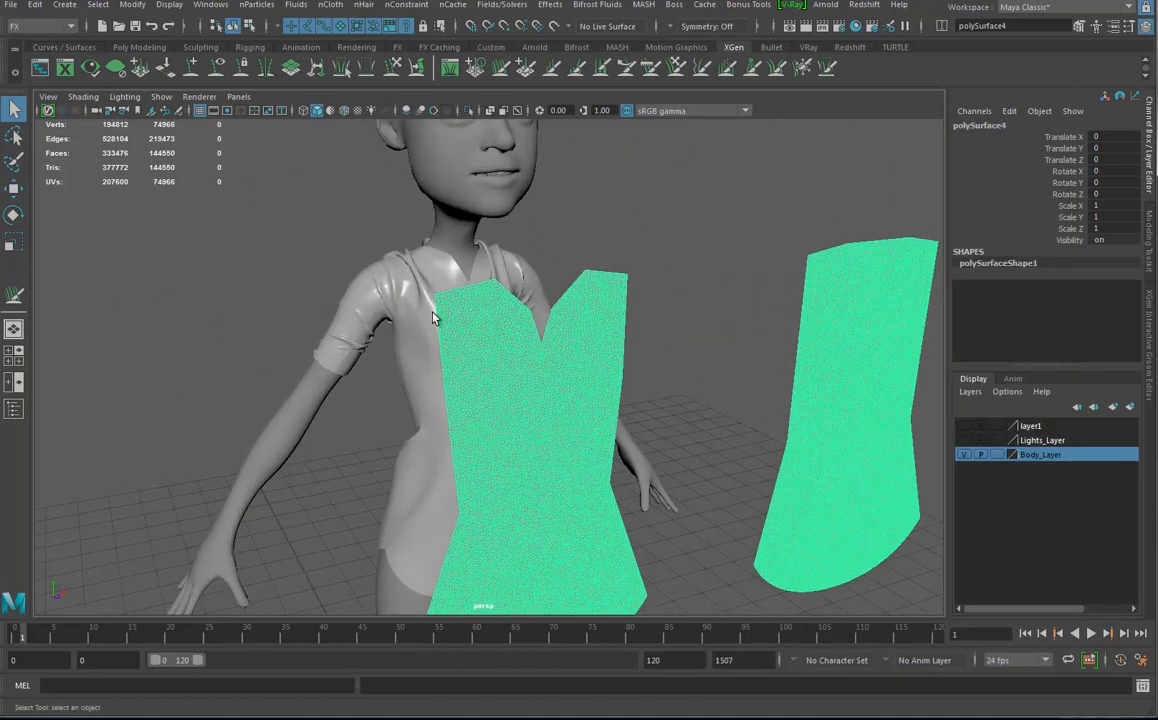
{"action": "left_click", "coordinate": [407, 374]}
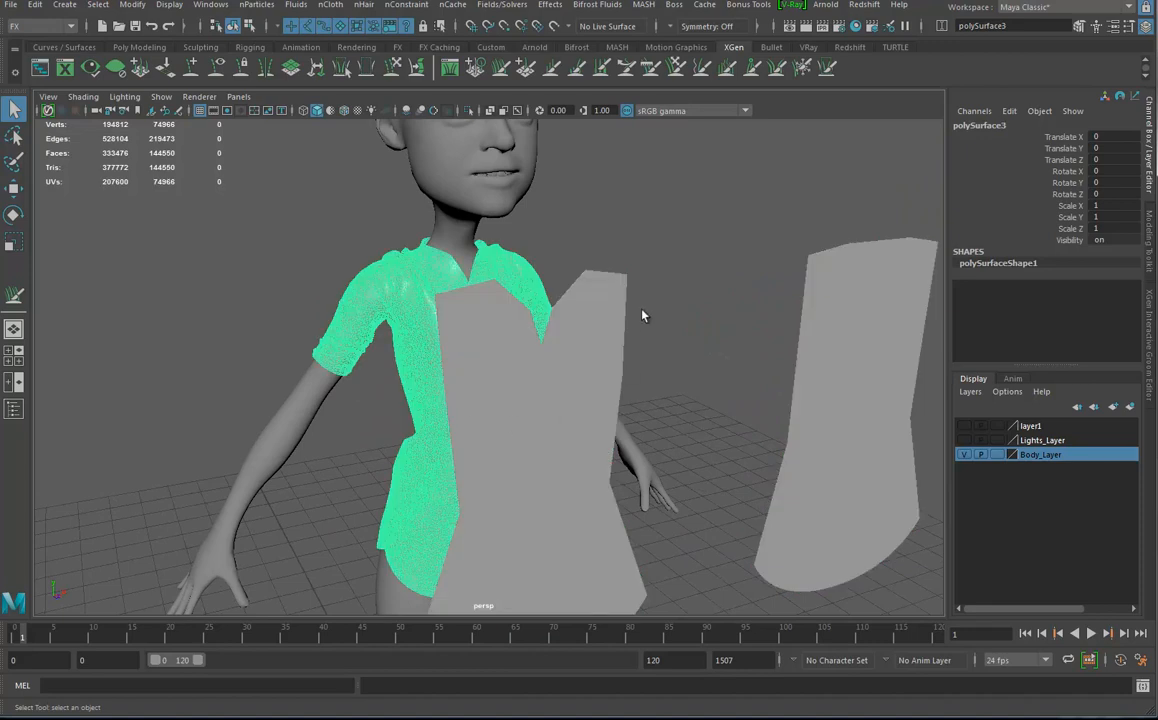
{"action": "left_click", "coordinate": [615, 305]}
{"action": "right_click_drag", "start_coordinate": [615, 305], "coordinate": [693, 380], "text": "alt"}
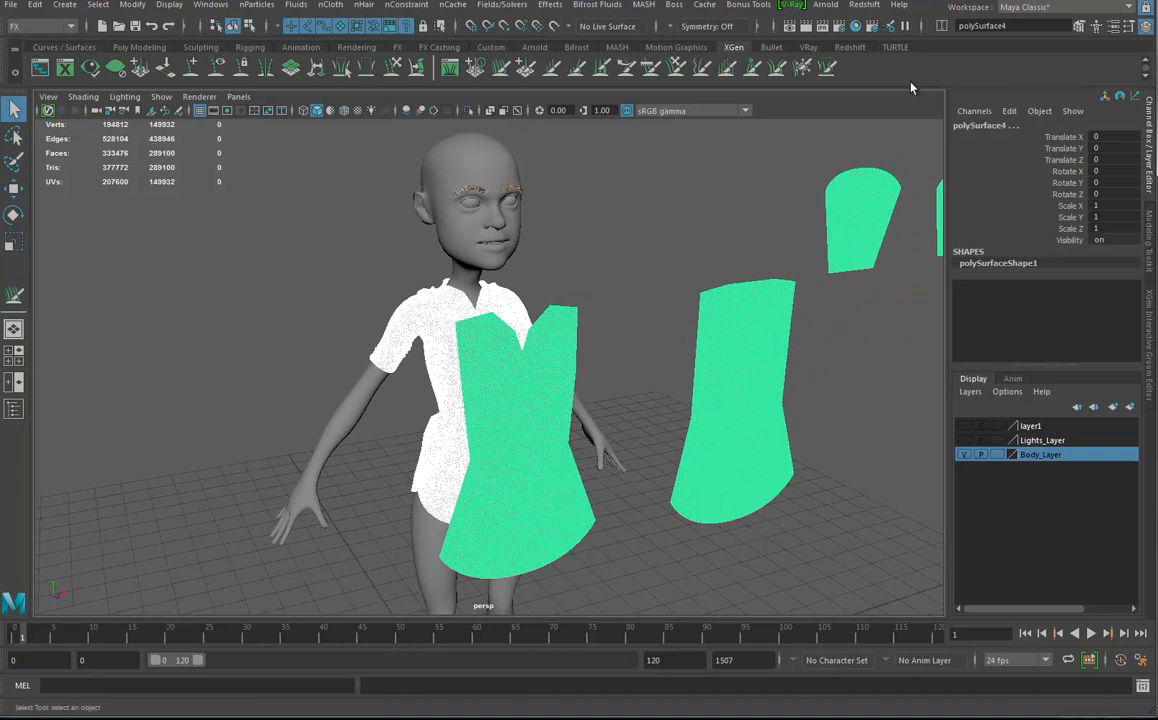
{"action": "left_click", "coordinate": [35, 26]}
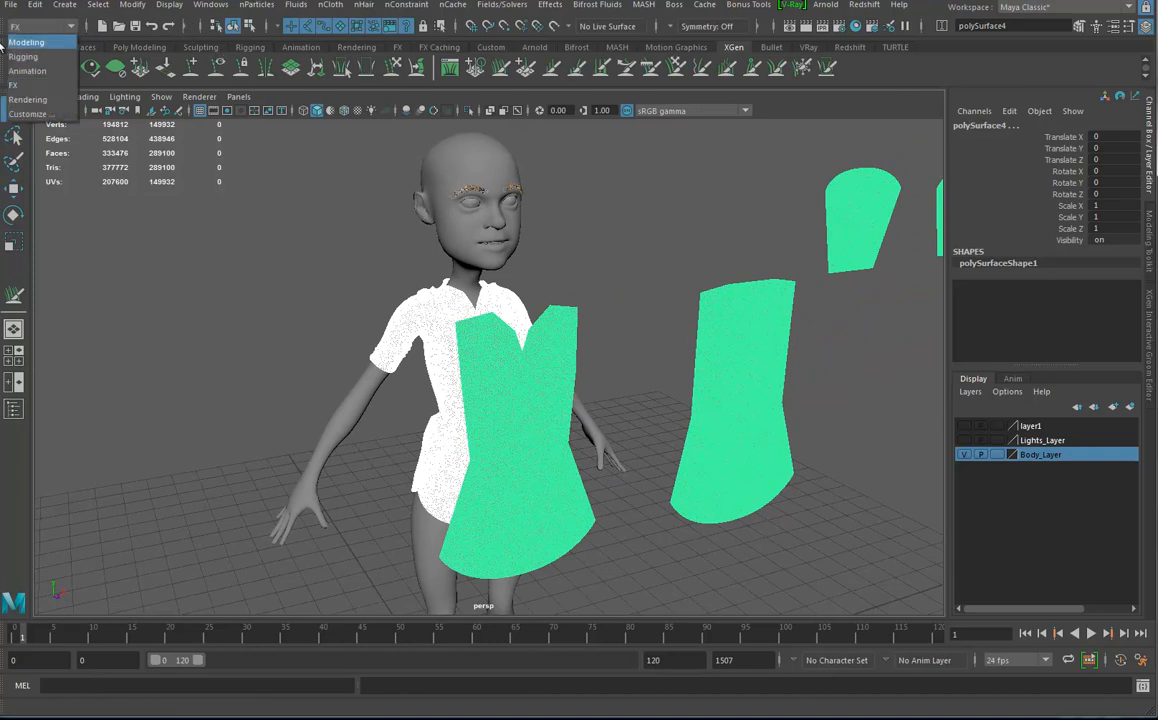
{"action": "left_click", "coordinate": [27, 42]}
{"action": "left_click", "coordinate": [519, 5]}
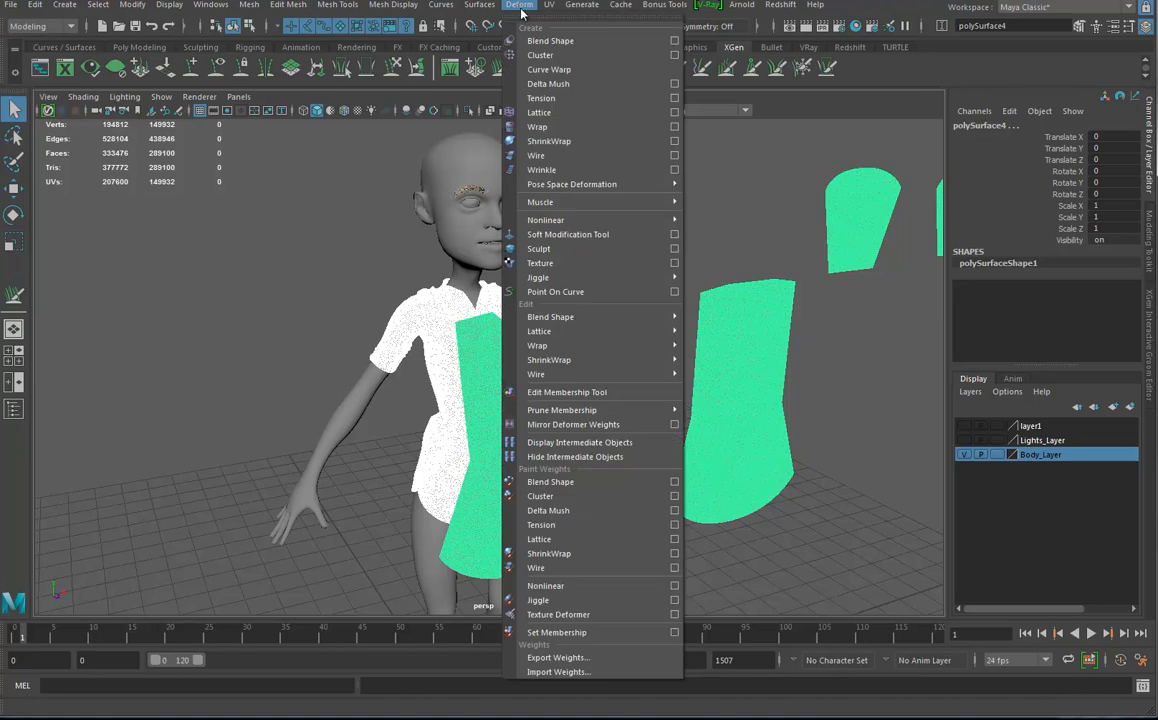
{"action": "left_click", "coordinate": [563, 41]}
Step: Scrub the polySurface3 weight of the flat patterns' blend shape to preview the morph into the shirt
{"action": "left_click", "coordinate": [997, 288]}
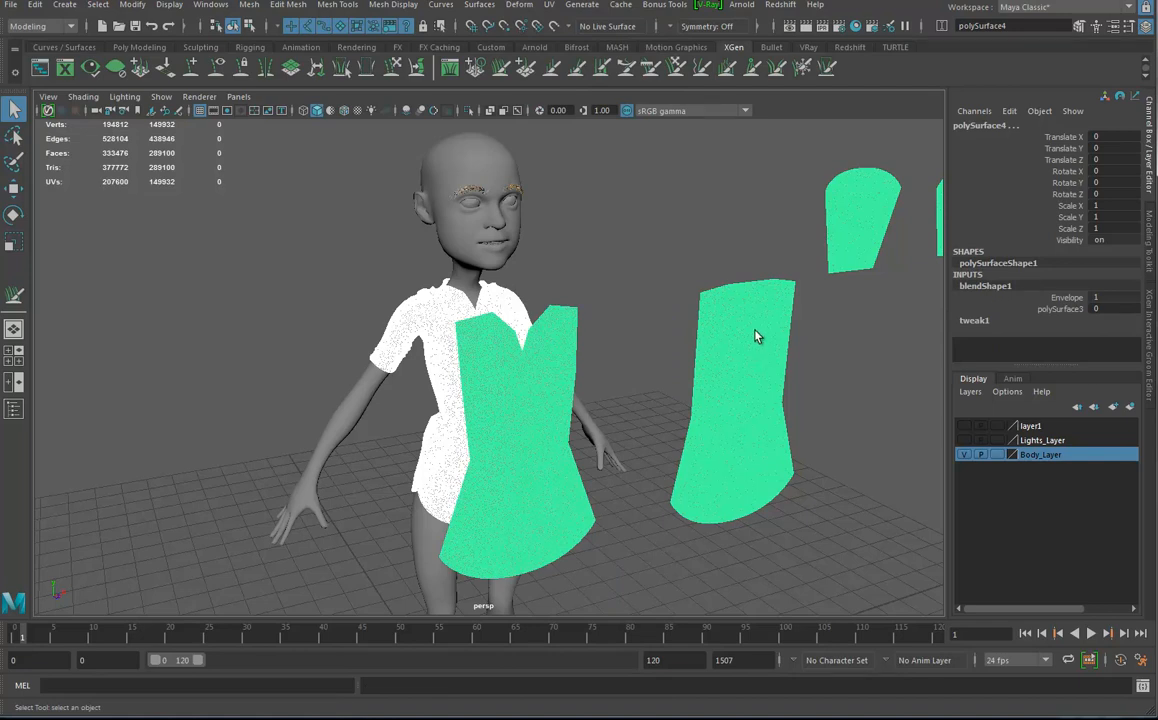
{"action": "left_click", "coordinate": [757, 337]}
{"action": "left_click", "coordinate": [1008, 288]}
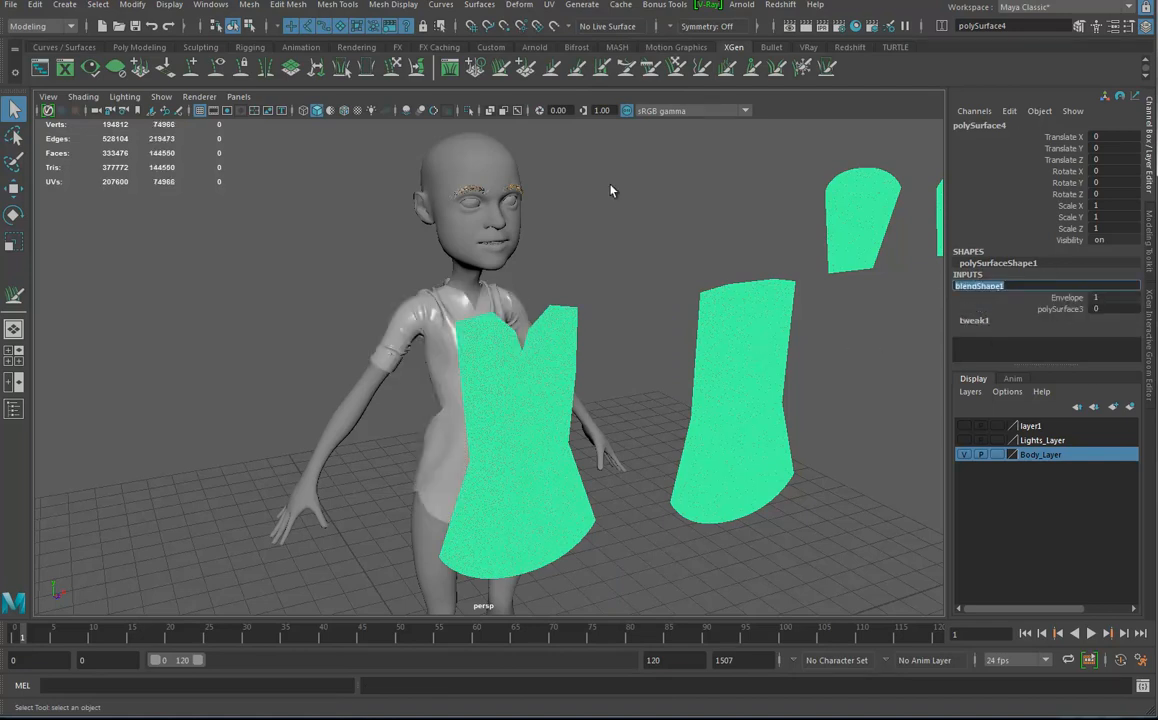
{"action": "left_click", "coordinate": [1066, 309]}
{"action": "mouse_move", "coordinate": [702, 240]}
{"action": "middle_mouse_down"}
{"action": "mouse_move", "coordinate": [722, 240]}
{"action": "mouse_move", "coordinate": [689, 254]}
{"action": "middle_mouse_up"}
Step: Move the flat patterns about 63 units along X, clear of the character, and preview the blend shape again
{"action": "left_click_drag", "start_coordinate": [667, 293], "coordinate": [595, 403], "text": "alt"}
{"action": "right_click_drag", "start_coordinate": [595, 403], "coordinate": [180, 390], "text": "alt"}
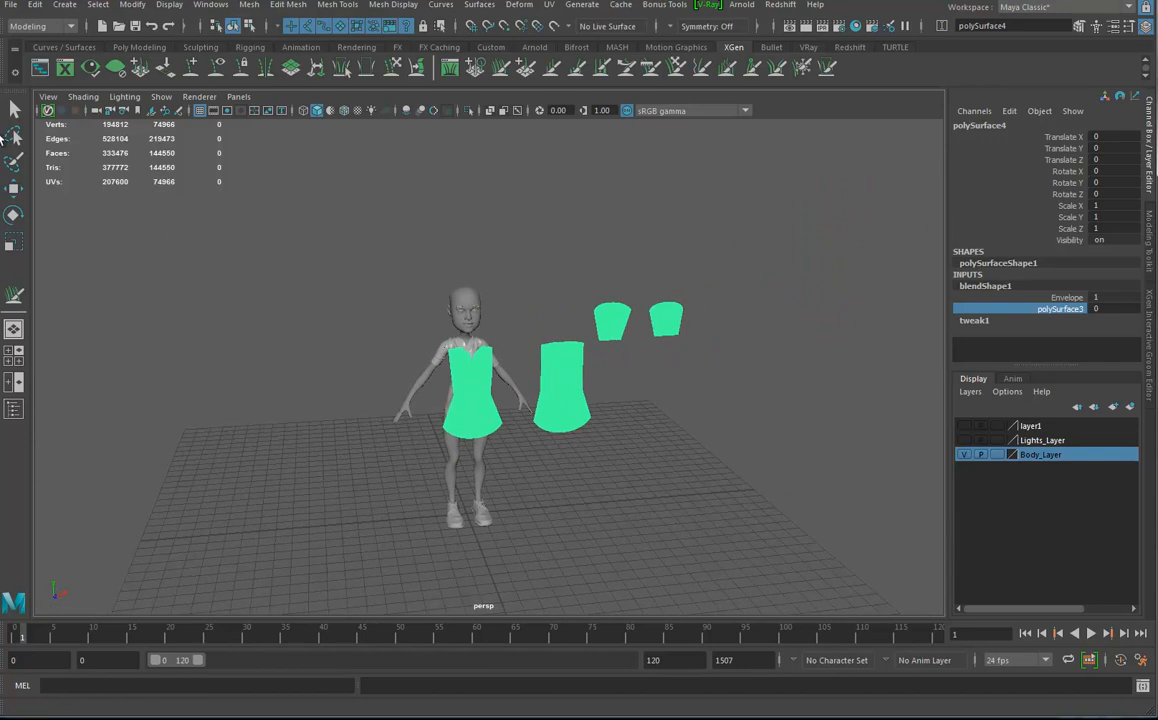
{"action": "left_click", "coordinate": [15, 188]}
{"action": "left_click_drag", "start_coordinate": [533, 508], "coordinate": [608, 487]}
{"action": "right_click_drag", "start_coordinate": [597, 496], "coordinate": [1000, 333], "text": "alt"}
{"action": "left_click_drag", "start_coordinate": [612, 437], "coordinate": [596, 440], "text": "alt"}
{"action": "left_click_drag", "start_coordinate": [650, 560], "coordinate": [661, 559]}
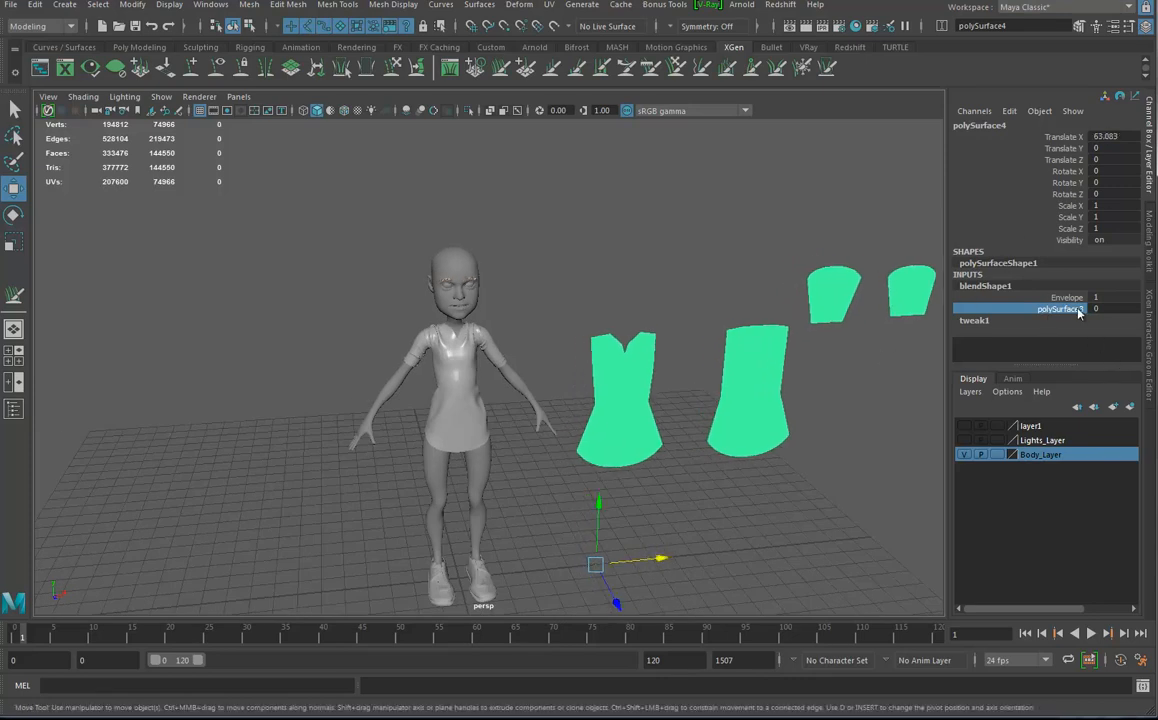
{"action": "middle_click_drag", "start_coordinate": [590, 250], "coordinate": [583, 401]}
{"action": "left_click_drag", "start_coordinate": [693, 457], "coordinate": [543, 364], "text": "alt"}
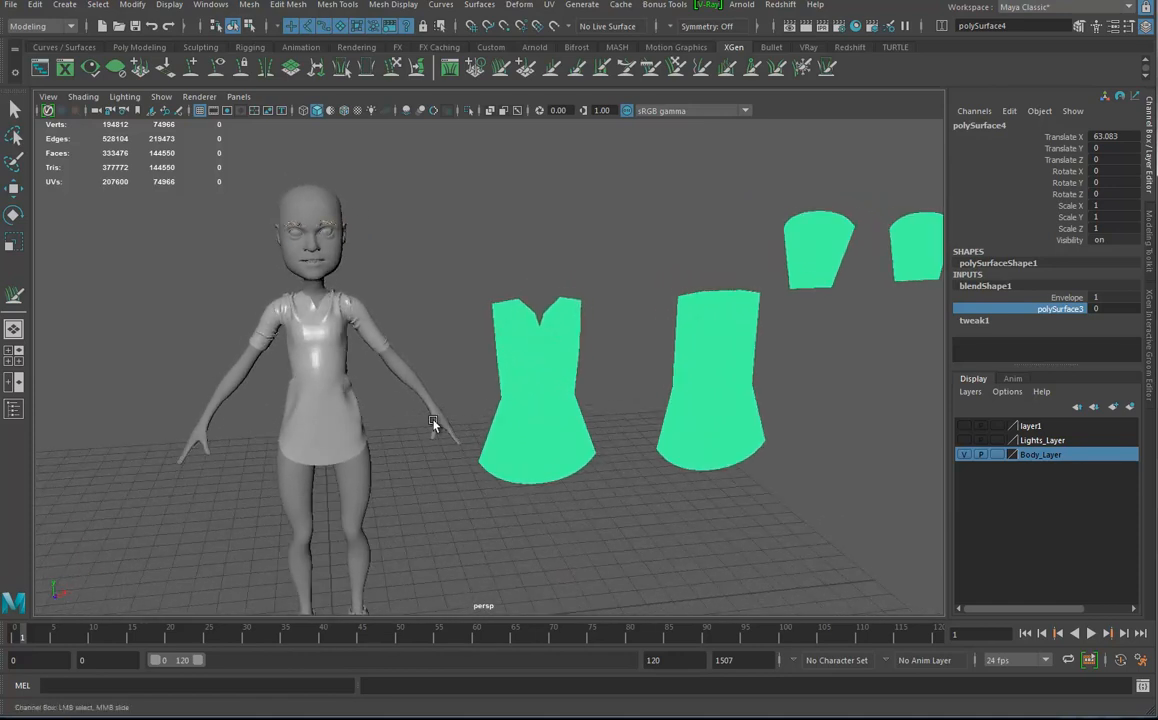
Step: Split the workspace into a front view and a perspective view, framing the V-neck front pattern piece in the front view
{"action": "left_click", "coordinate": [14, 360]}
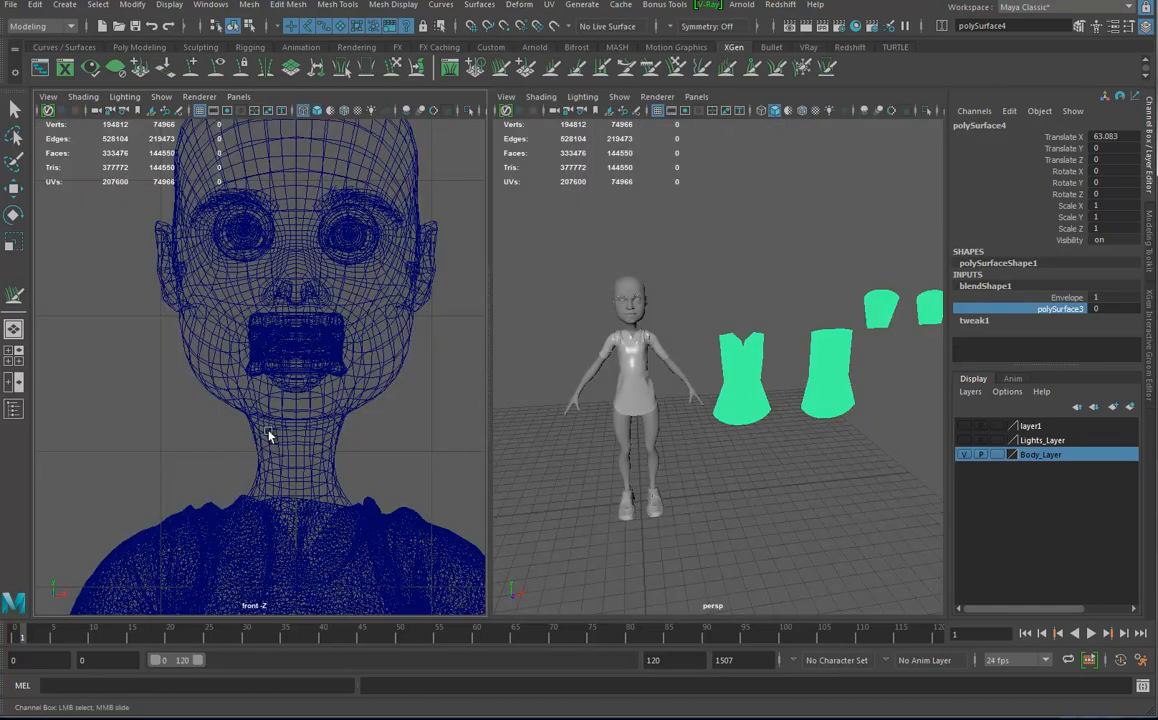
{"action": "right_click_drag", "start_coordinate": [354, 445], "coordinate": [86, 455], "text": "alt"}
{"action": "mouse_move", "coordinate": [306, 434]}
{"action": "middle_mouse_down", "text": "alt"}
{"action": "mouse_move", "coordinate": [90, 367]}
{"action": "mouse_move", "coordinate": [147, 323]}
{"action": "middle_mouse_up", "text": "alt"}
{"action": "mouse_move", "coordinate": [305, 371]}
{"action": "middle_mouse_down", "text": "alt"}
{"action": "mouse_move", "coordinate": [184, 207]}
{"action": "mouse_move", "coordinate": [156, 258]}
{"action": "middle_mouse_up", "text": "alt"}
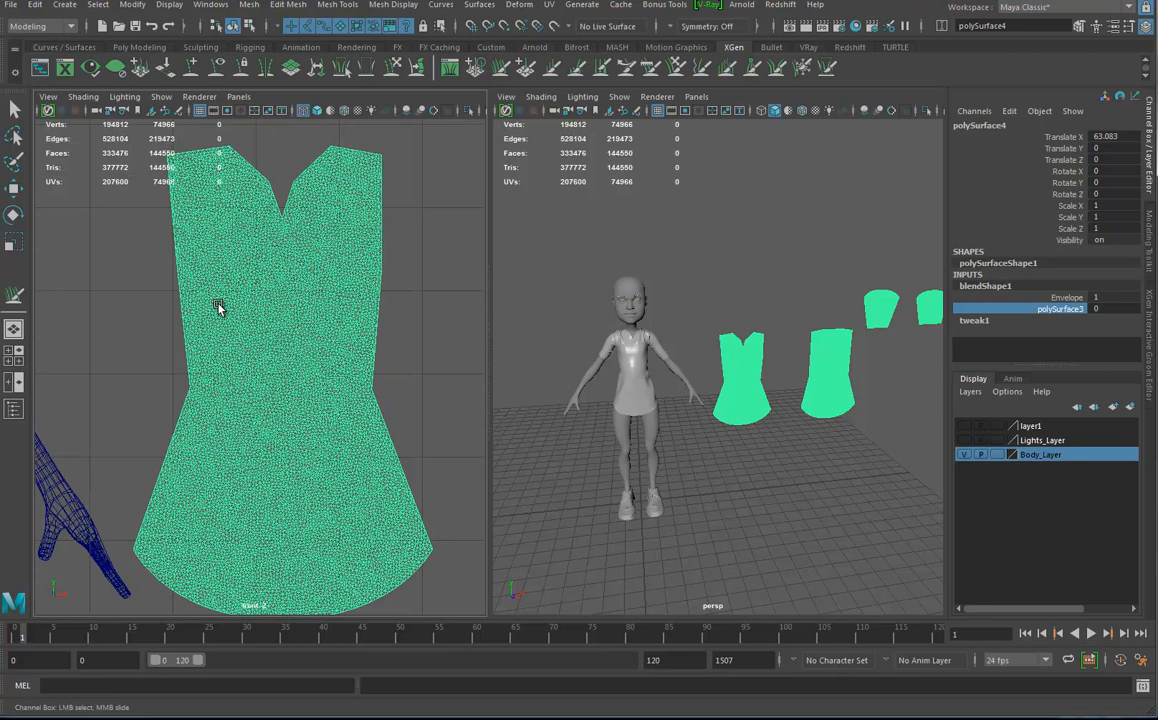
{"action": "mouse_move", "coordinate": [222, 305]}
{"action": "middle_mouse_down", "text": "alt"}
{"action": "mouse_move", "coordinate": [249, 315]}
{"action": "mouse_move", "coordinate": [230, 292]}
{"action": "mouse_move", "coordinate": [220, 298]}
{"action": "middle_mouse_up", "text": "alt"}
{"action": "right_click_drag", "start_coordinate": [246, 302], "coordinate": [215, 284], "text": "alt"}
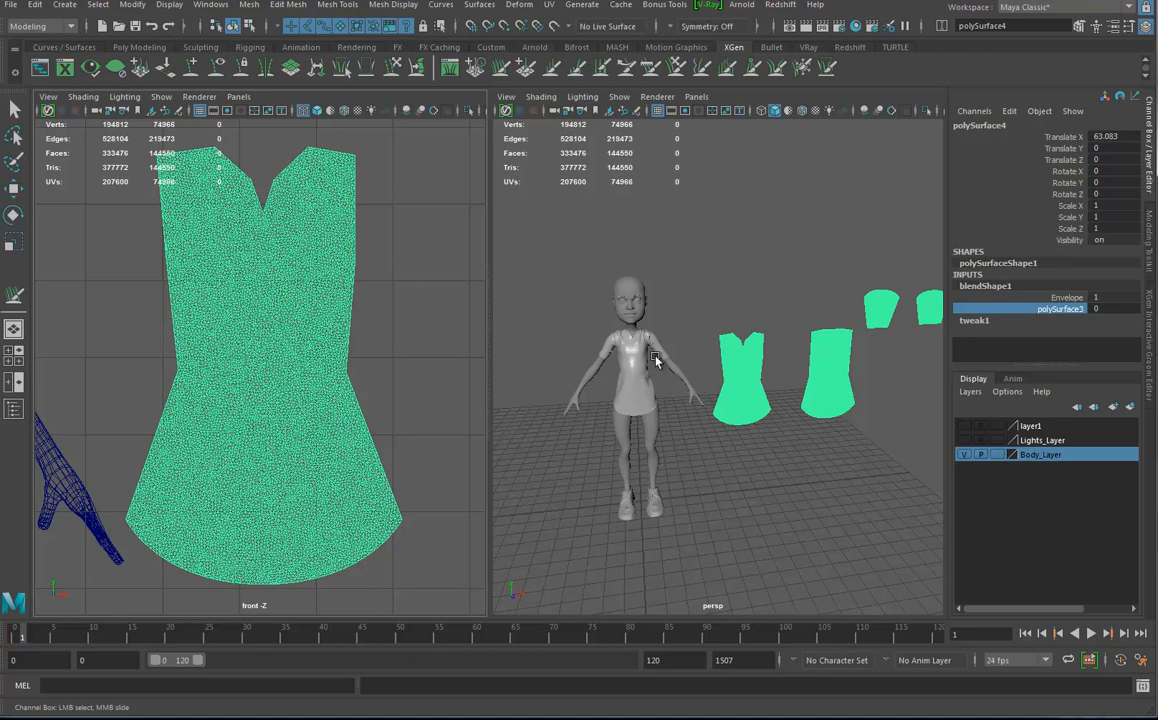
{"action": "middle_click_drag", "start_coordinate": [314, 337], "coordinate": [336, 348], "text": "alt"}
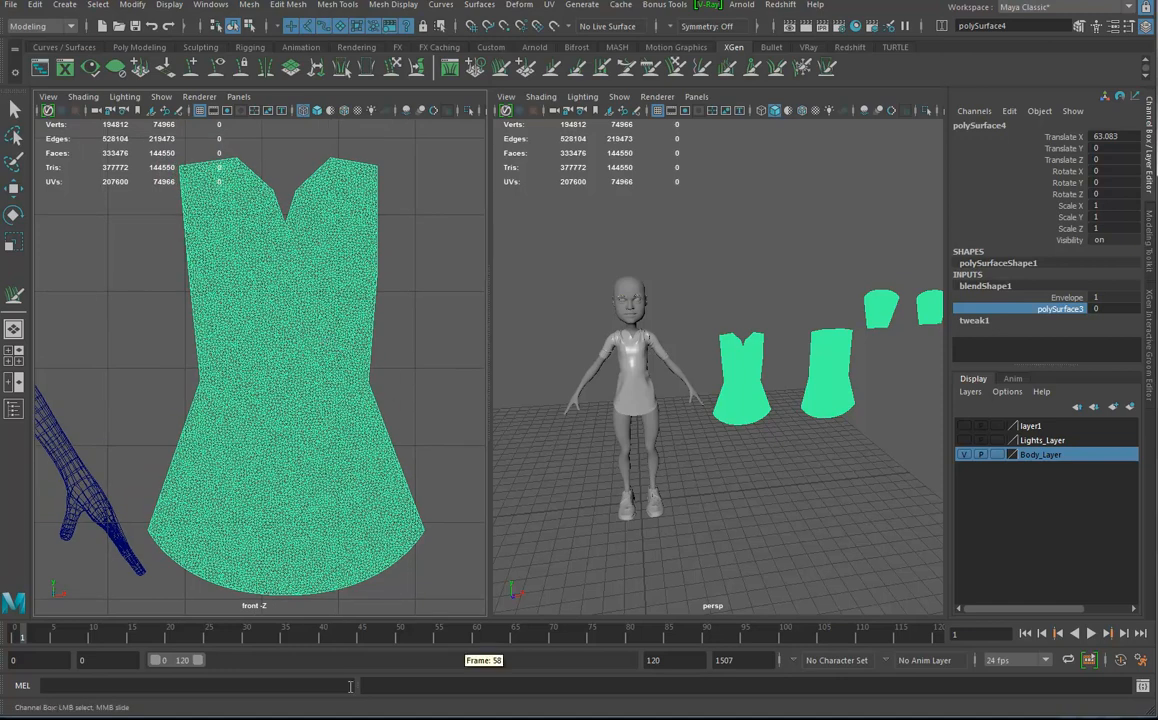
{"action": "mouse_move", "coordinate": [727, 718]}
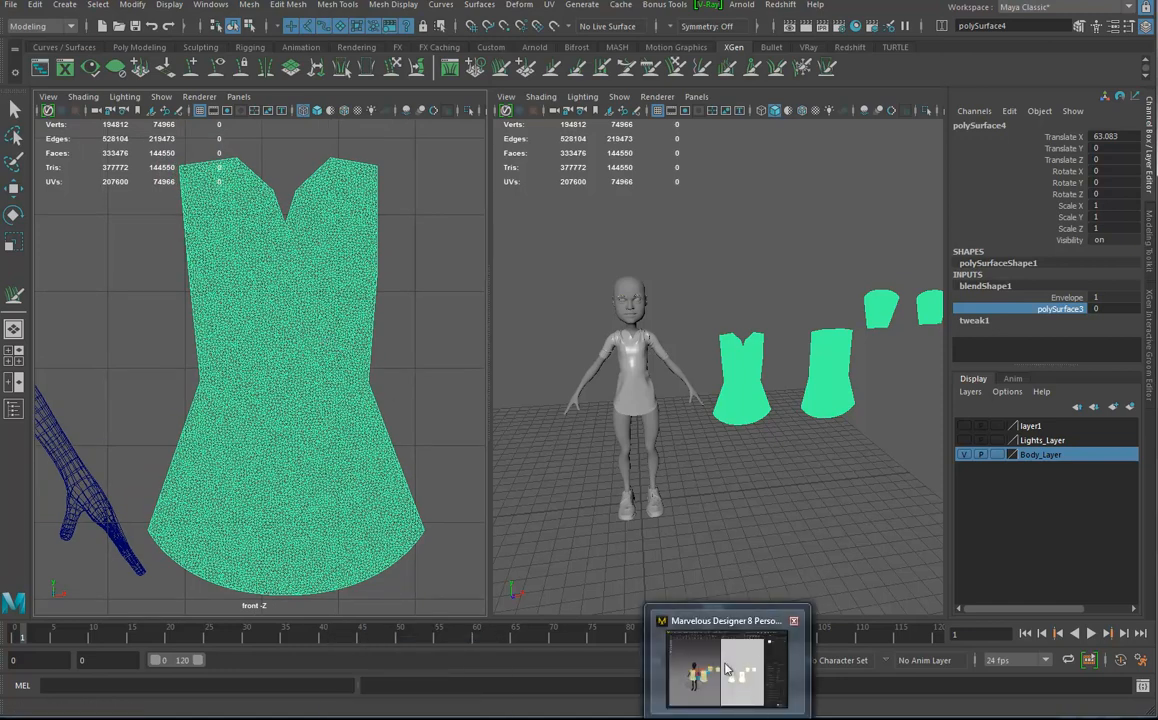
{"action": "mouse_move", "coordinate": [713, 645]}
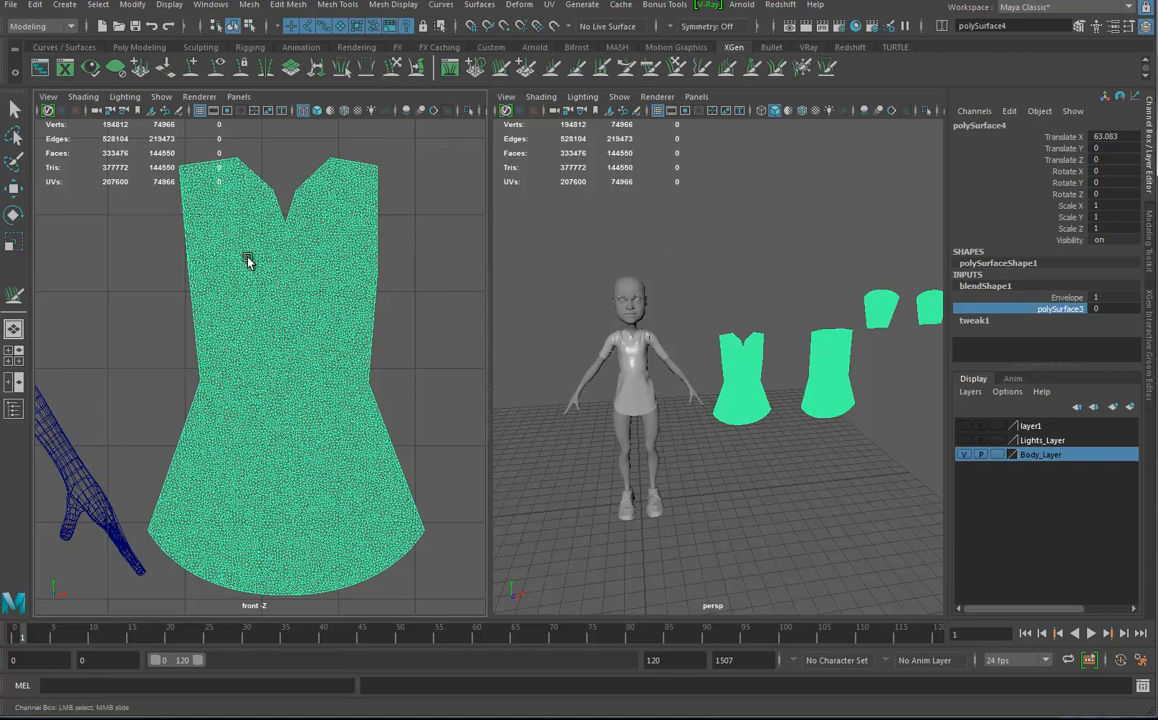
Step: Make the flat pattern mesh a live surface and activate the Quad Draw tool
{"action": "key", "text": "w"}
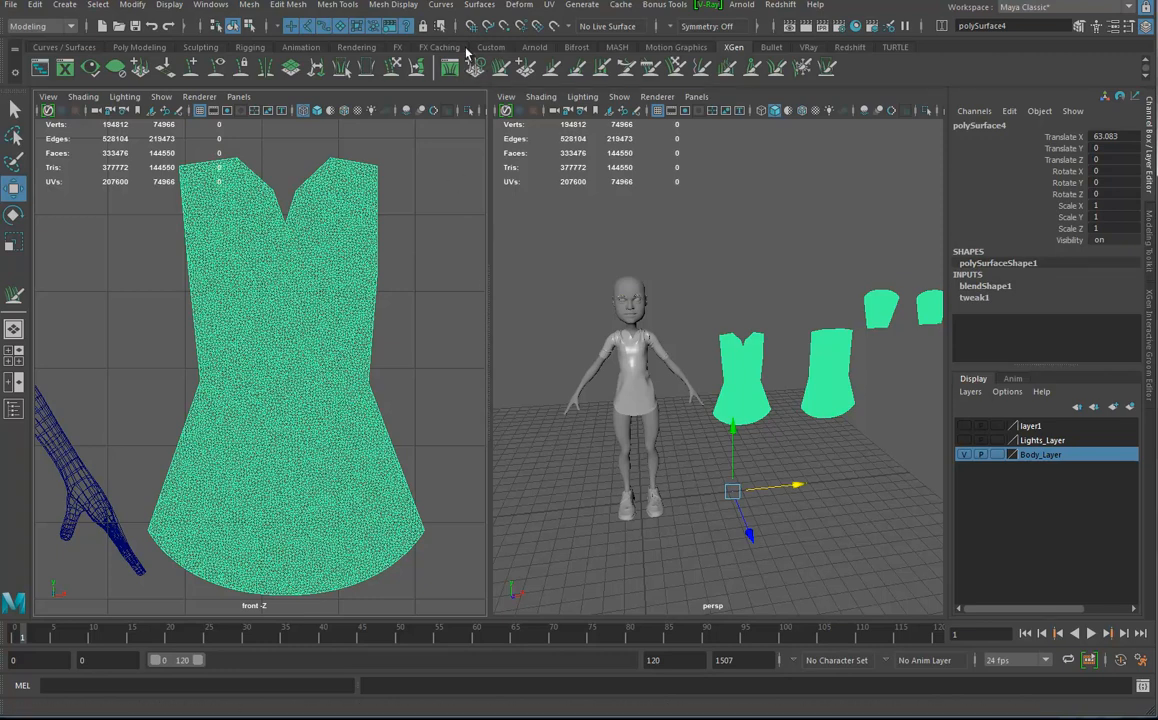
{"action": "left_click", "coordinate": [553, 25]}
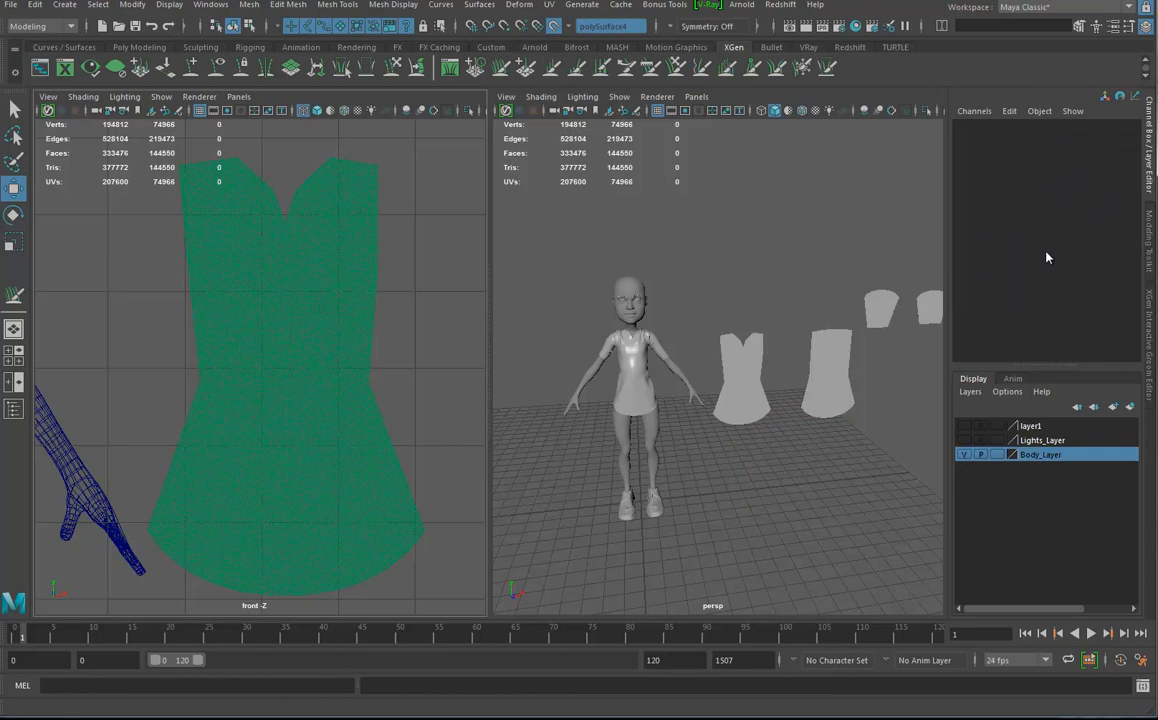
{"action": "left_click", "coordinate": [1148, 245]}
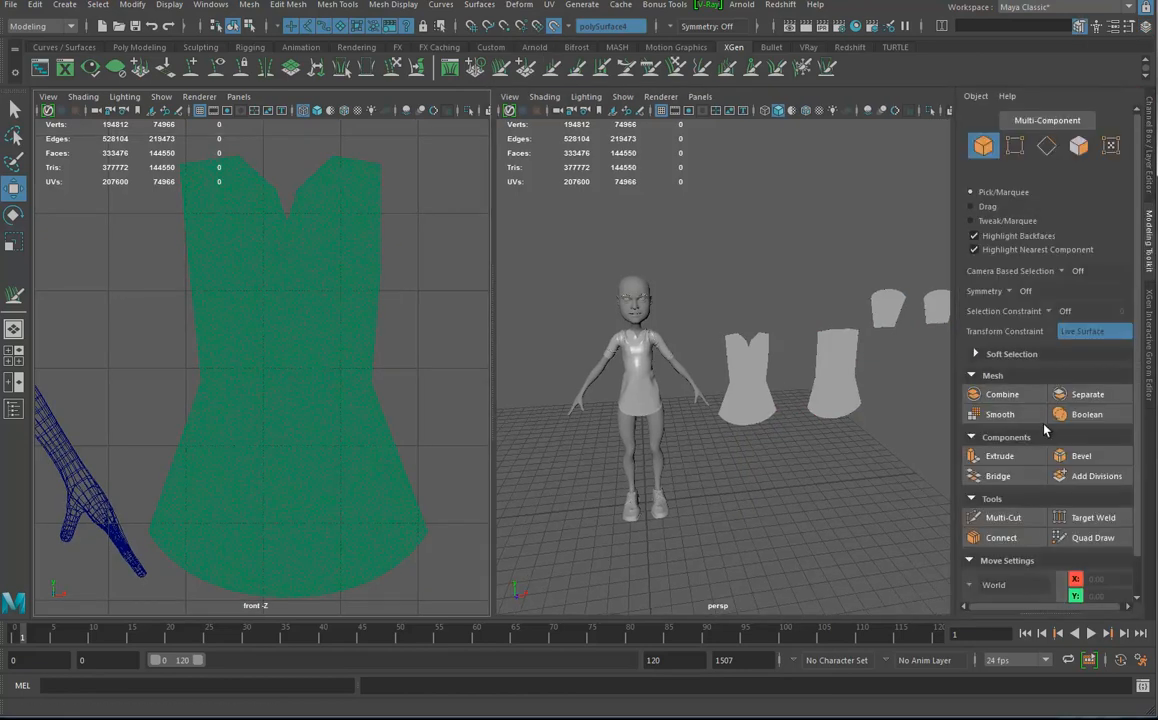
{"action": "scroll", "coordinate": [1045, 440], "scroll_direction": "down", "scroll_amount": 1}
{"action": "left_click", "coordinate": [1093, 497]}
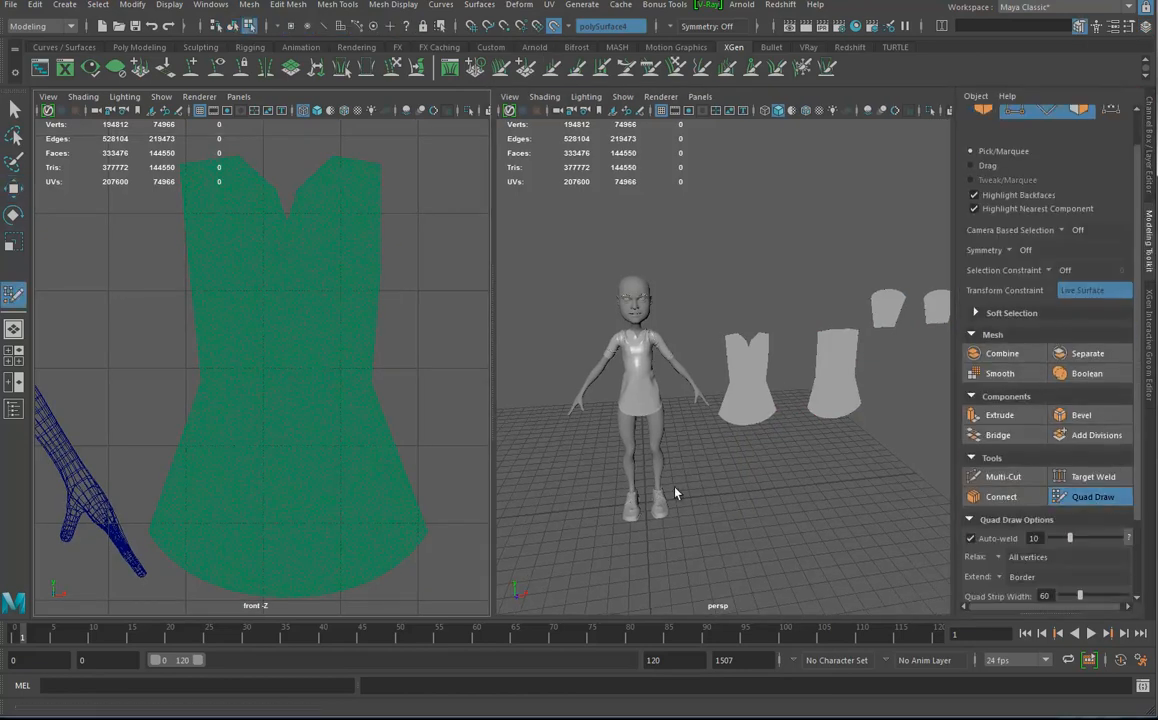
Step: Place Quad Draw points on the front pattern from its upper-left corner along the shoulder and around the V neckline to the opposite neck corner
{"action": "right_click_drag", "start_coordinate": [293, 290], "coordinate": [116, 244], "text": "alt"}
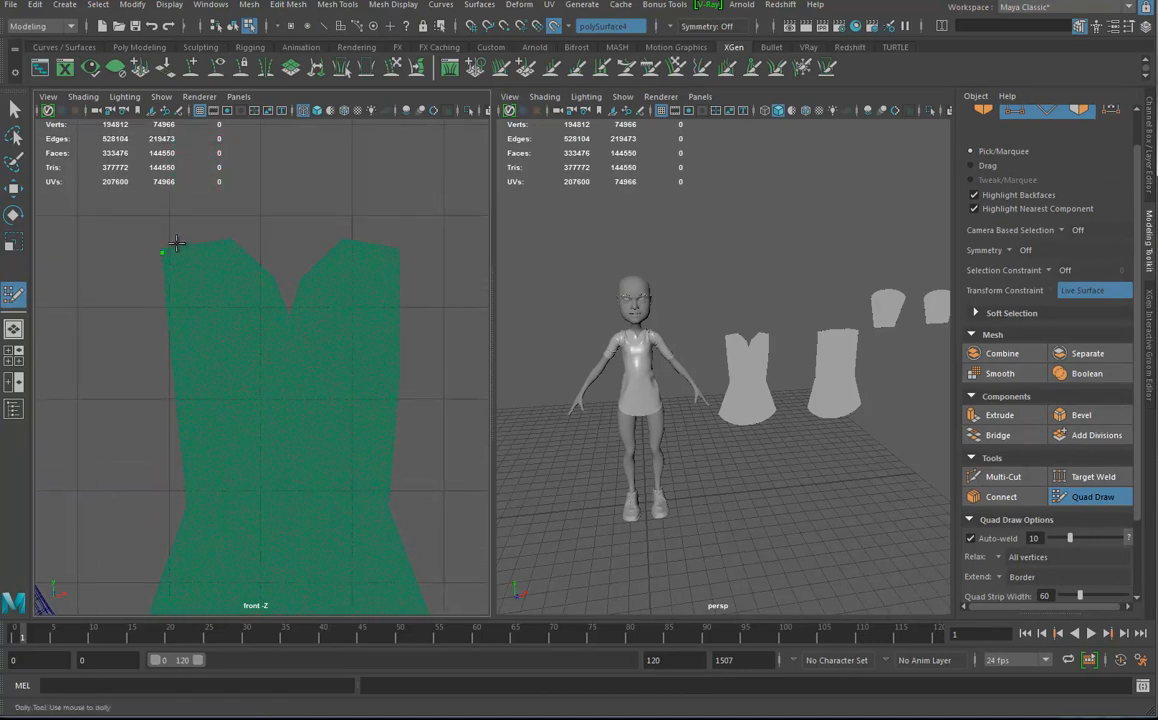
{"action": "left_click", "coordinate": [162, 248]}
{"action": "left_click", "coordinate": [230, 239]}
{"action": "scroll", "coordinate": [279, 300], "scroll_direction": "up", "scroll_amount": 5}
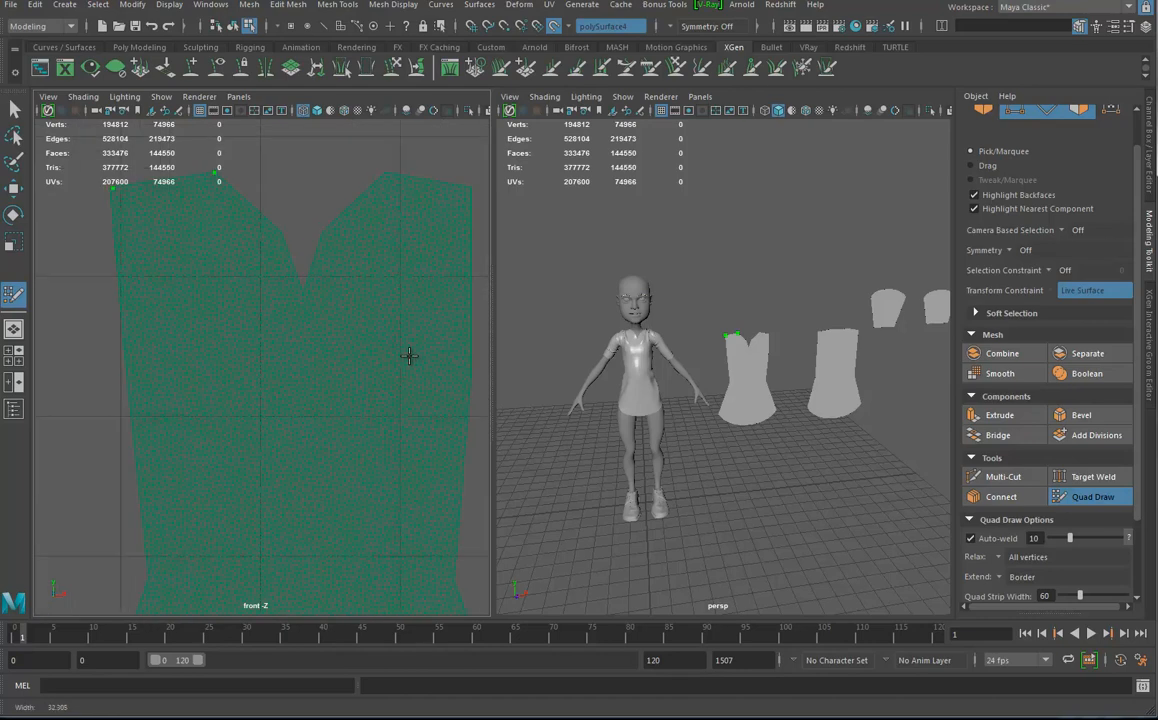
{"action": "left_click", "coordinate": [284, 214]}
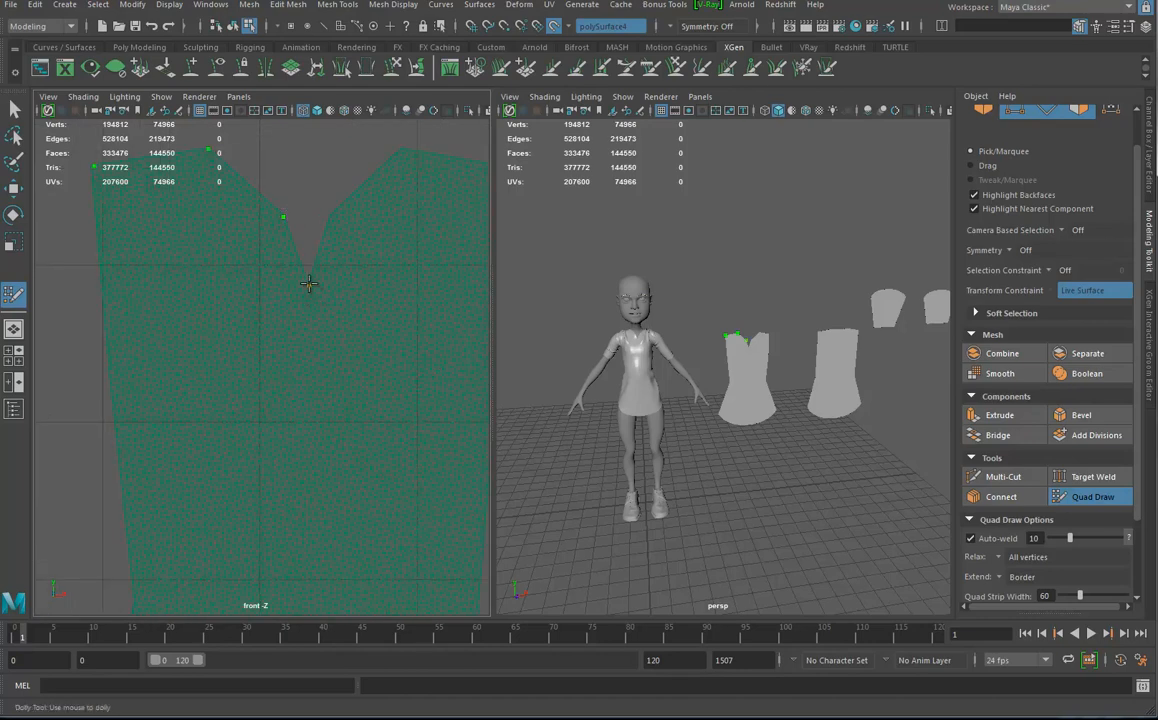
{"action": "left_click", "coordinate": [308, 284]}
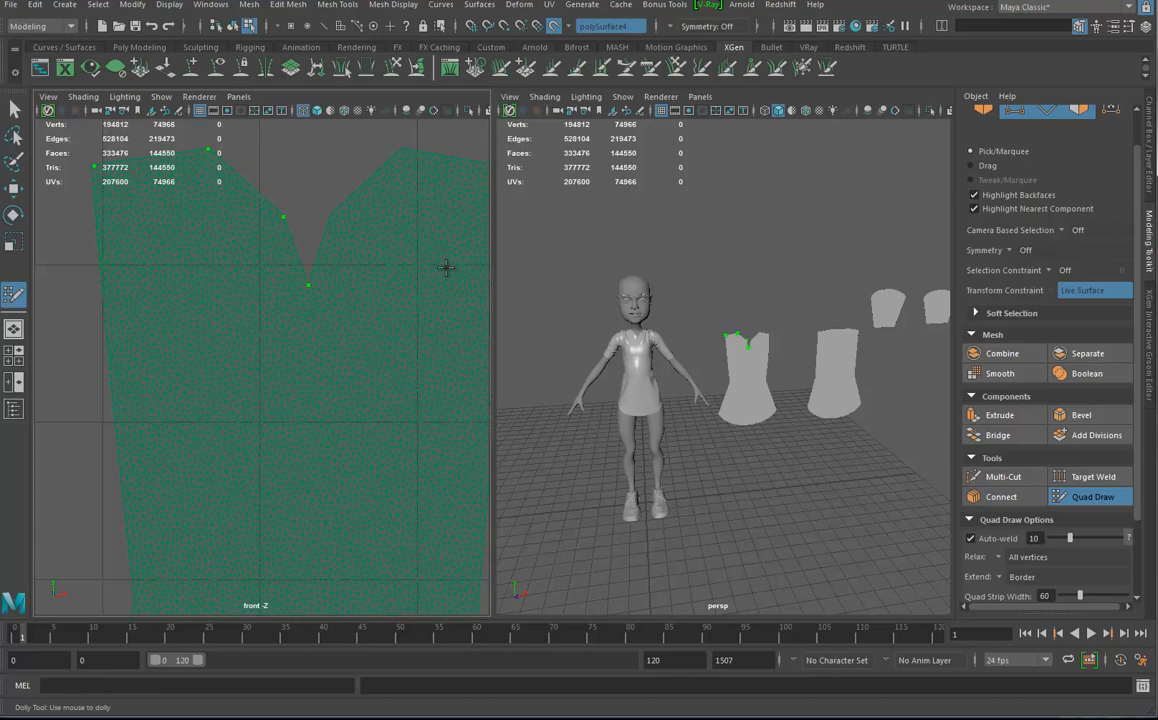
{"action": "left_click", "coordinate": [331, 216]}
{"action": "left_click", "coordinate": [400, 148]}
{"action": "middle_click_drag", "start_coordinate": [426, 238], "coordinate": [279, 258], "text": "alt"}
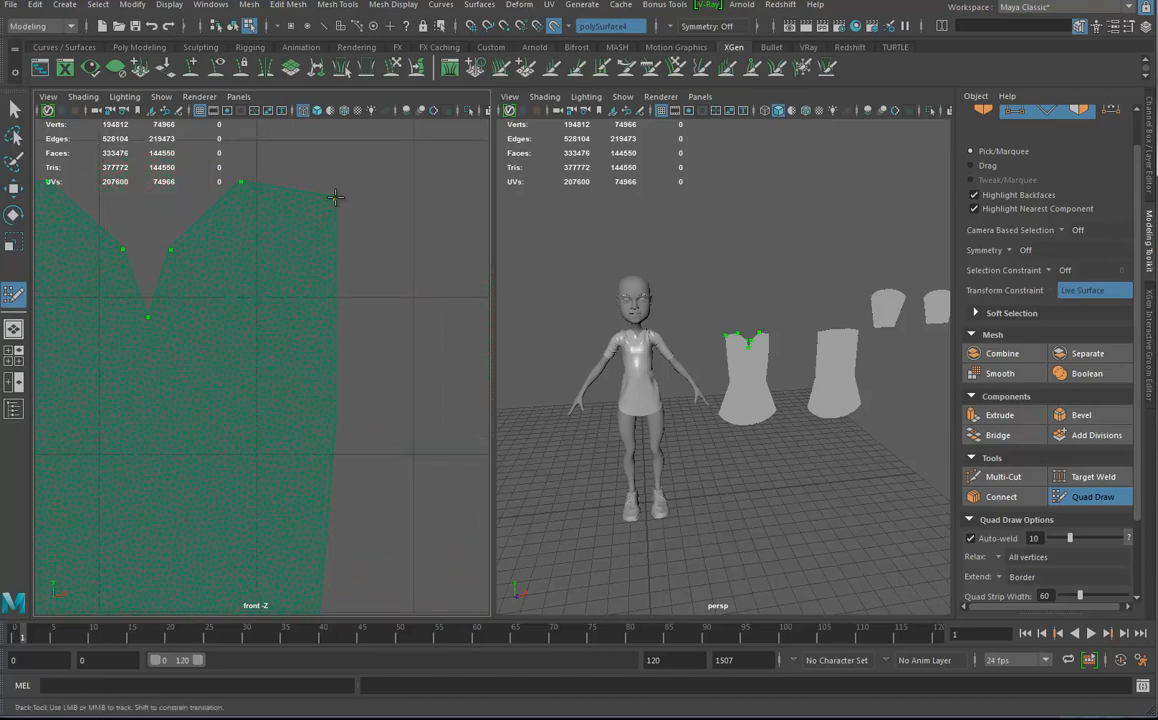
Step: Place Quad Draw points at the front pattern's upper-right corner and down both side edges to the waist corners
{"action": "left_click", "coordinate": [336, 414]}
{"action": "mouse_move", "coordinate": [393, 439]}
{"action": "middle_mouse_down", "text": "alt"}
{"action": "mouse_move", "coordinate": [398, 428]}
{"action": "mouse_move", "coordinate": [527, 407]}
{"action": "middle_mouse_up", "text": "alt"}
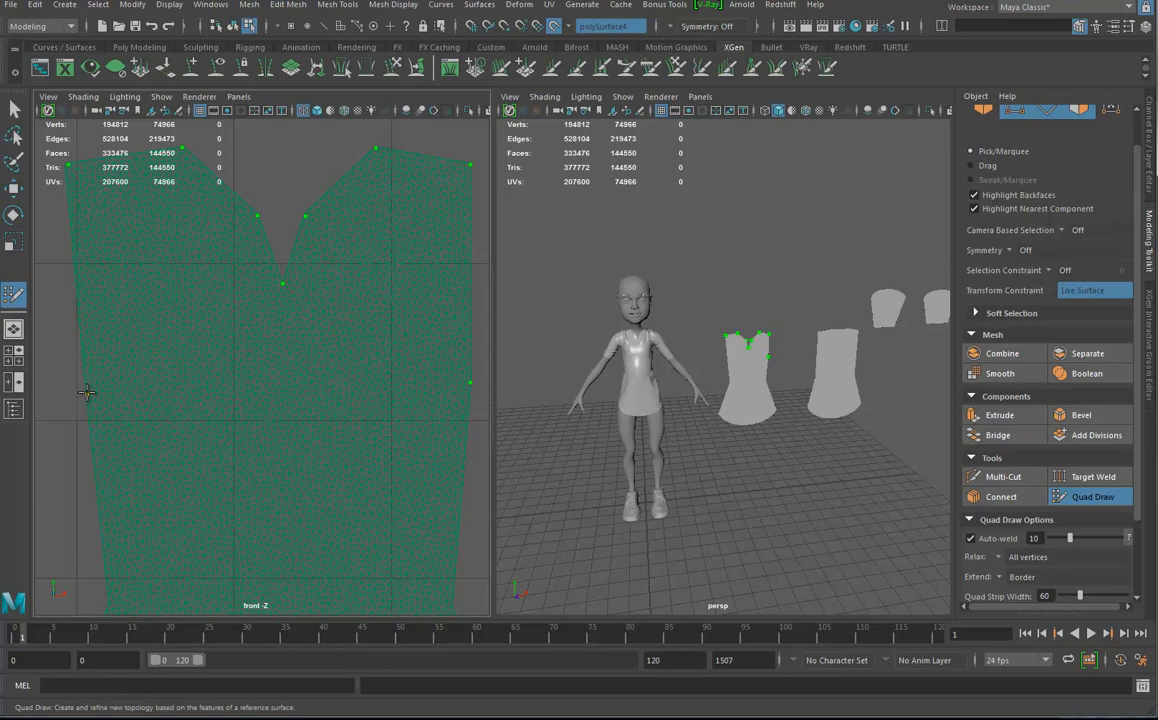
{"action": "middle_click_drag", "start_coordinate": [193, 402], "coordinate": [188, 353], "text": "alt"}
{"action": "right_click_drag", "start_coordinate": [267, 362], "coordinate": [246, 356], "text": "alt"}
{"action": "middle_click_drag", "start_coordinate": [312, 433], "coordinate": [321, 311], "text": "alt"}
{"action": "left_click", "coordinate": [440, 417]}
{"action": "right_click_drag", "start_coordinate": [243, 382], "coordinate": [132, 315], "text": "alt"}
{"action": "middle_click_drag", "start_coordinate": [264, 328], "coordinate": [248, 414], "text": "alt"}
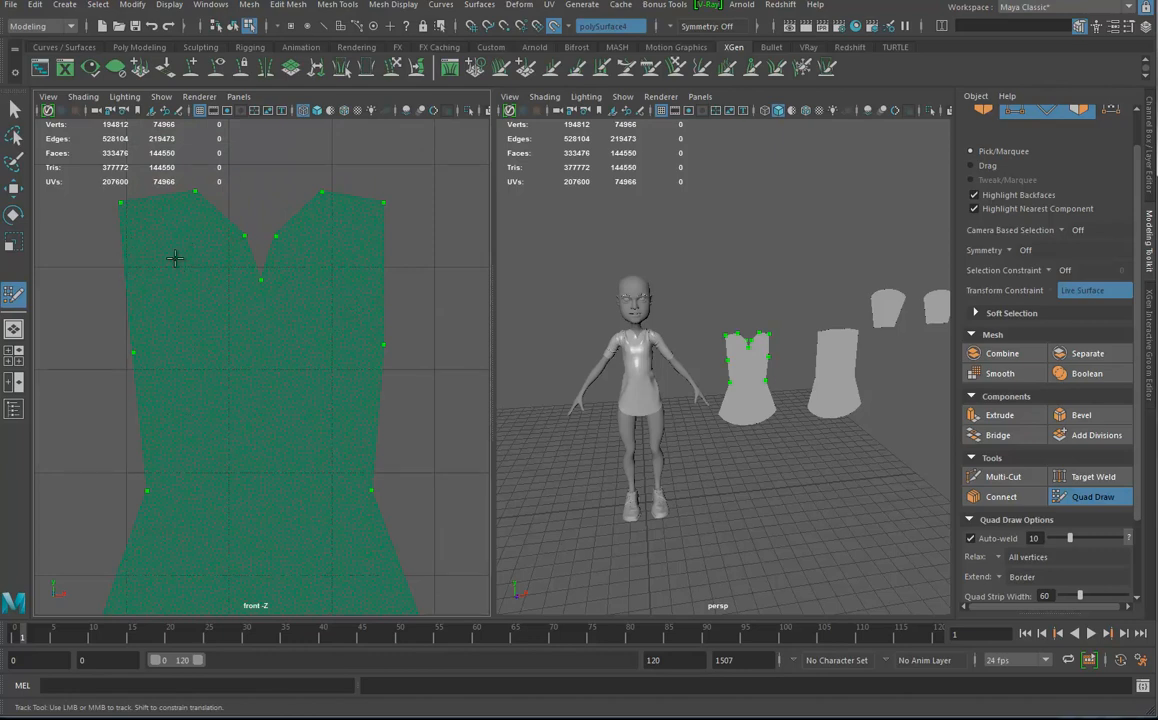
Step: Place an inner row of Quad Draw points below the front pattern's shoulders and neckline, following the V shape
{"action": "left_click", "coordinate": [118, 271]}
{"action": "left_click", "coordinate": [194, 256]}
{"action": "left_click", "coordinate": [218, 271]}
{"action": "left_click", "coordinate": [261, 312]}
{"action": "left_click", "coordinate": [332, 240]}
Step: Fill quads between the points across both shoulders and around the V neckline of the front pattern
{"action": "left_click", "coordinate": [362, 236], "text": "shift"}
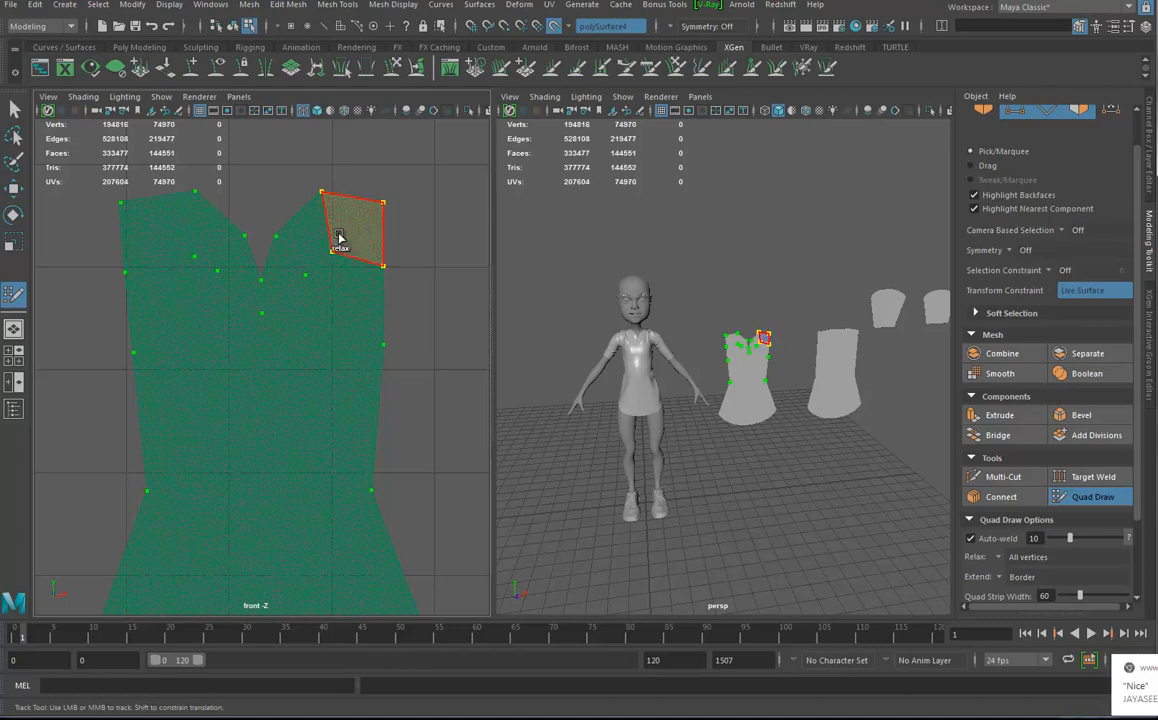
{"action": "left_click", "coordinate": [308, 240], "text": "shift"}
{"action": "left_click", "coordinate": [281, 272], "text": "shift"}
{"action": "left_click", "coordinate": [243, 272], "text": "shift"}
{"action": "left_click", "coordinate": [213, 235], "text": "shift"}
{"action": "left_click", "coordinate": [160, 225], "text": "shift"}
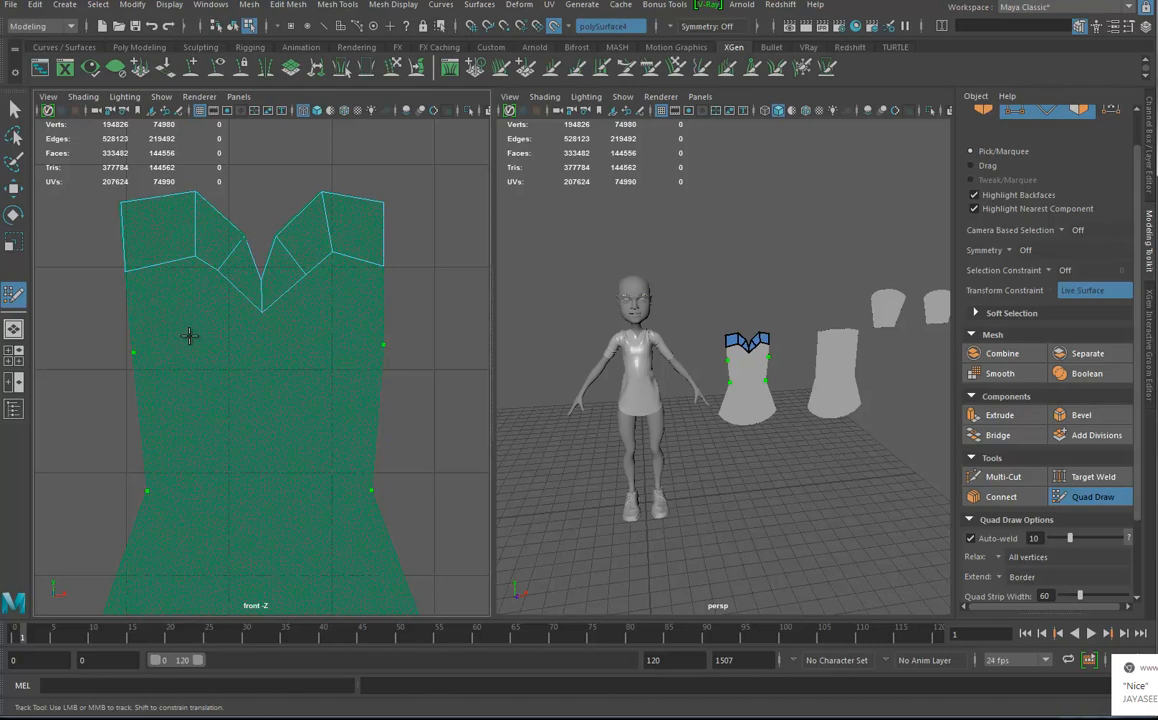
Step: Add chest-level points on the left half of the front pattern and fill the quads up to the neckline row
{"action": "left_click", "coordinate": [188, 339]}
{"action": "left_click", "coordinate": [228, 333]}
{"action": "left_click", "coordinate": [246, 310], "text": "shift"}
{"action": "left_click", "coordinate": [204, 300], "text": "shift"}
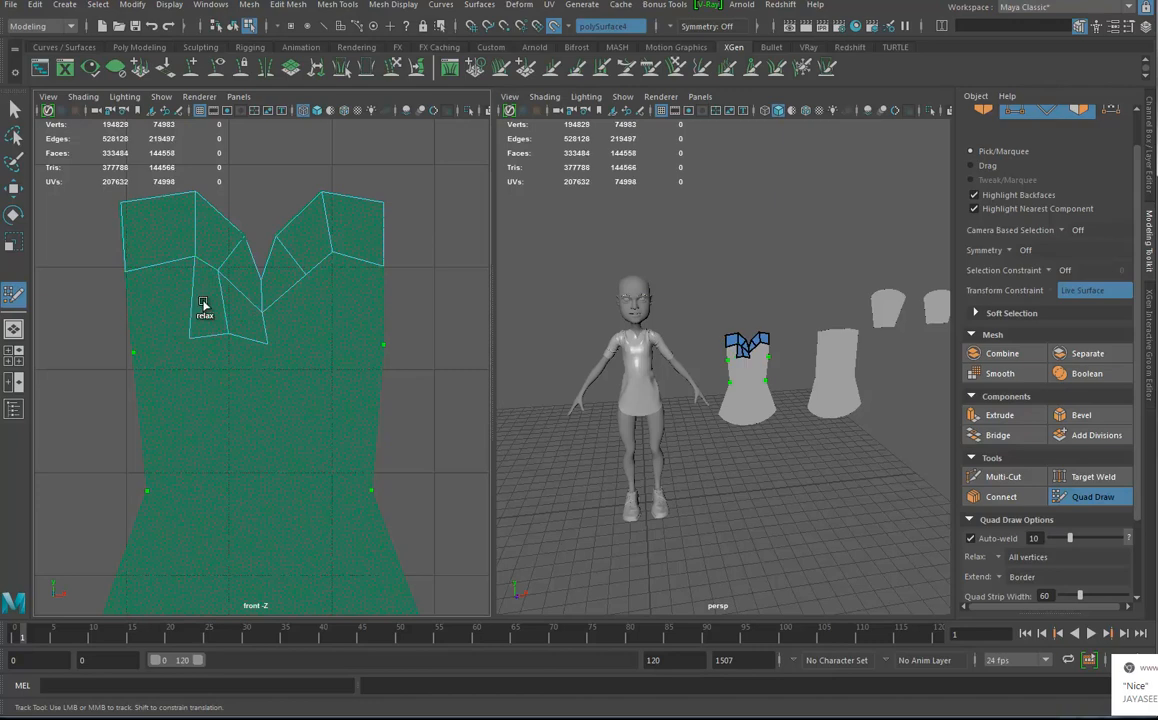
{"action": "left_click", "coordinate": [166, 305], "text": "shift"}
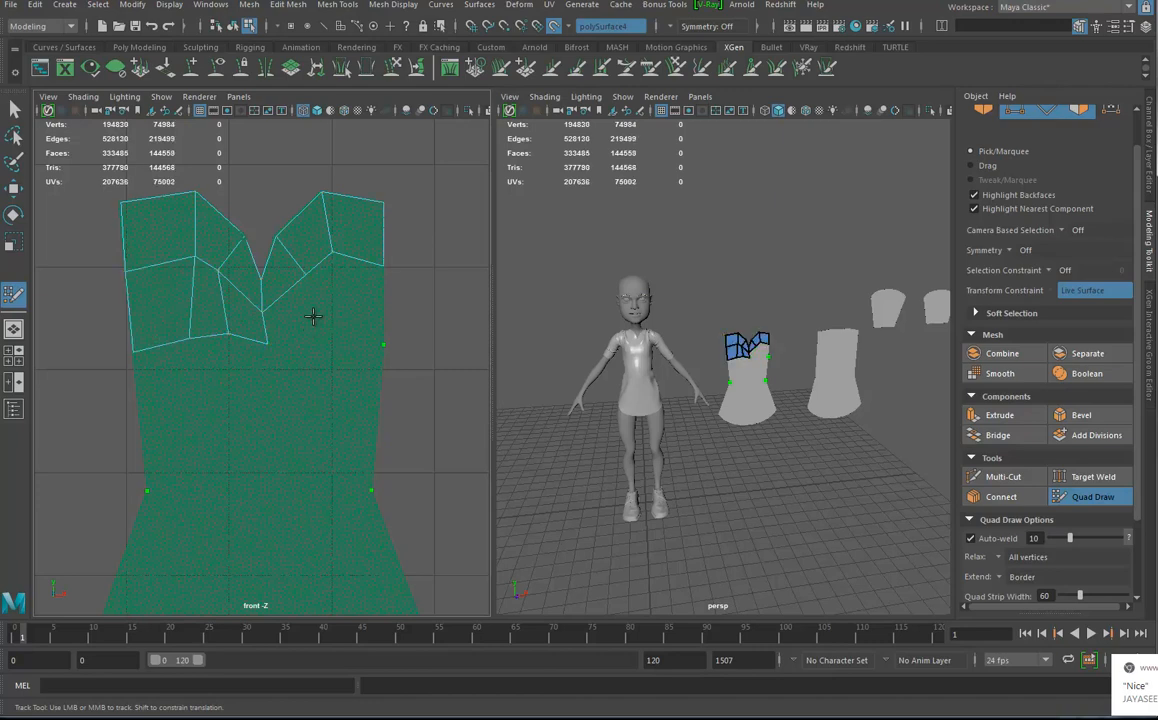
Step: Add chest-level points on the right half of the front pattern and fill the remaining chest quads, replacing the stray triangular face
{"action": "left_click", "coordinate": [313, 333]}
{"action": "left_click", "coordinate": [370, 310], "text": "shift"}
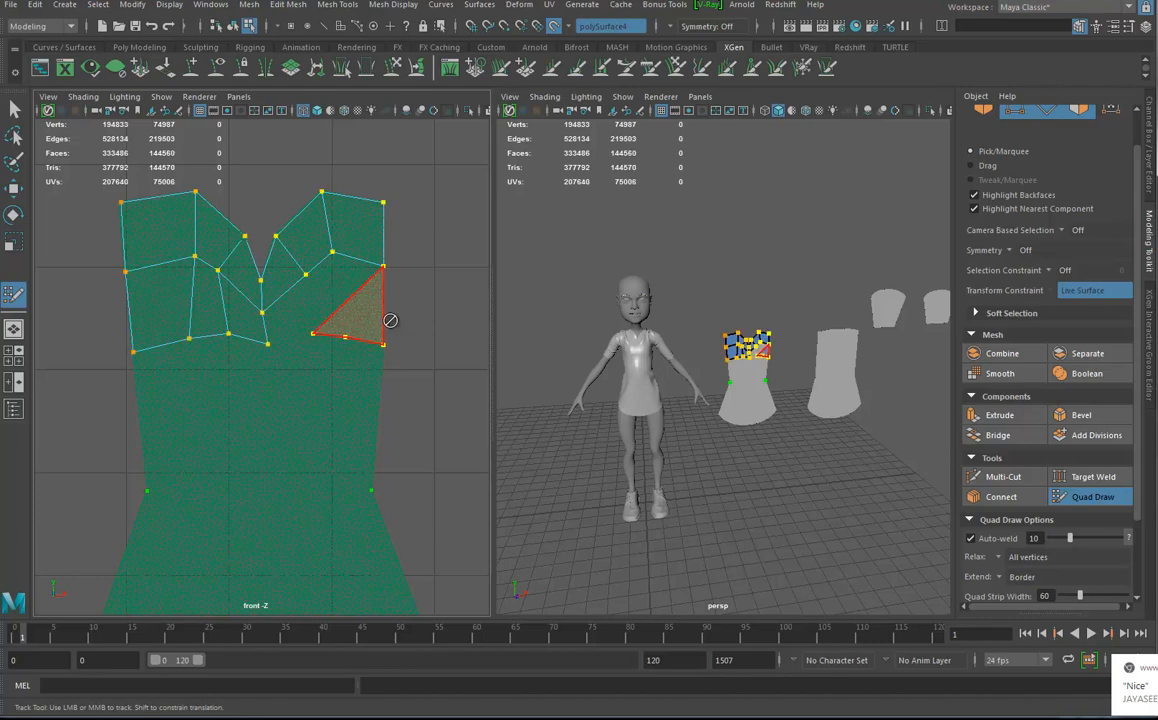
{"action": "key", "text": "ctrl+z"}
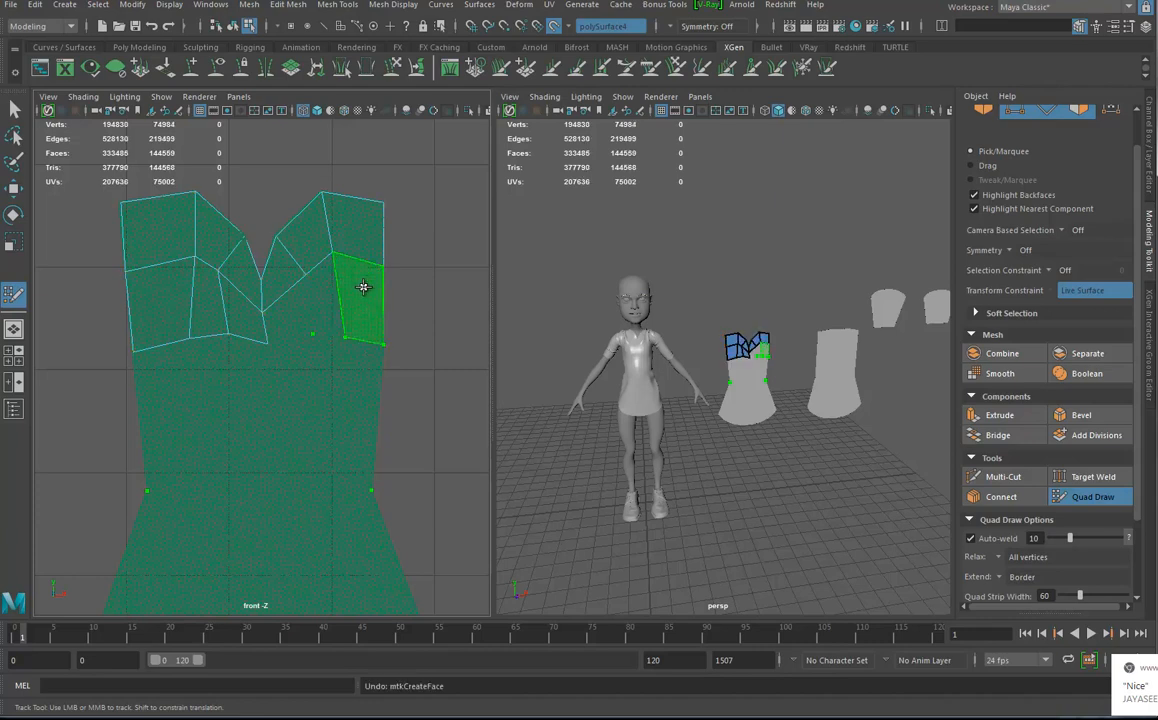
{"action": "left_click", "coordinate": [363, 300], "text": "shift"}
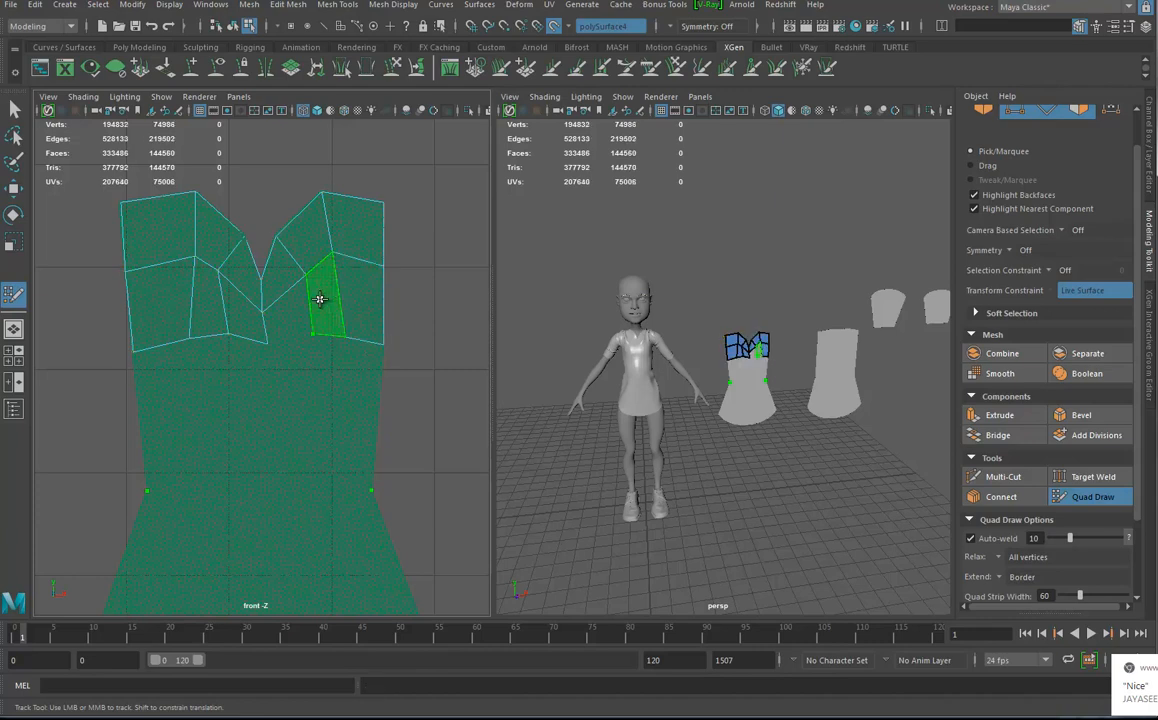
{"action": "left_click", "coordinate": [290, 315], "text": "shift"}
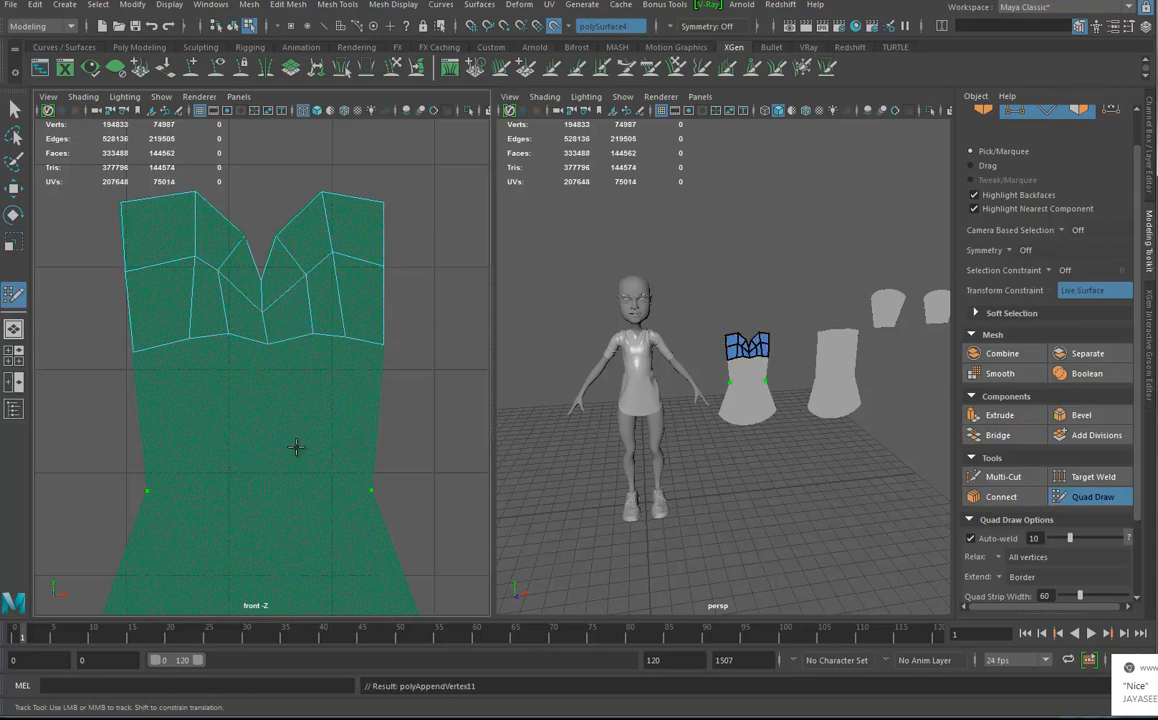
Step: Place a row of Quad Draw points across the front pattern's waist, aligned with the columns above, and undo the misfilled face
{"action": "left_click", "coordinate": [255, 489]}
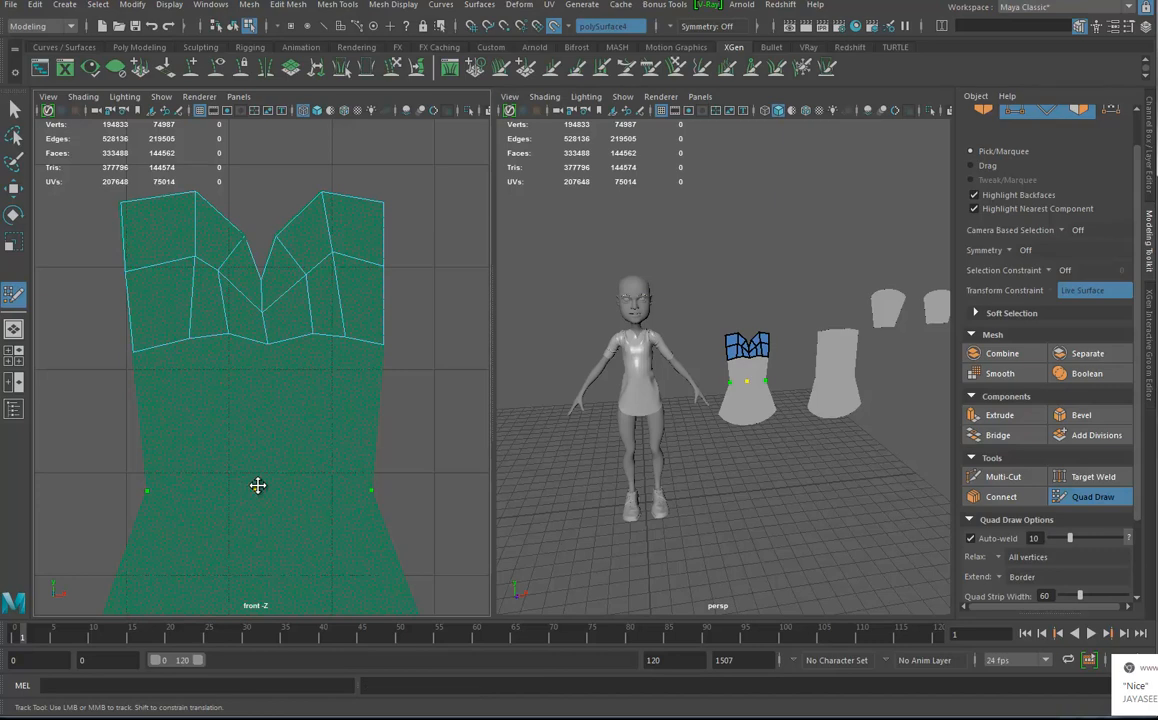
{"action": "left_click", "coordinate": [218, 487]}
{"action": "left_click", "coordinate": [306, 487]}
{"action": "left_click", "coordinate": [365, 424], "text": "shift"}
{"action": "key", "text": "ctrl+z"}
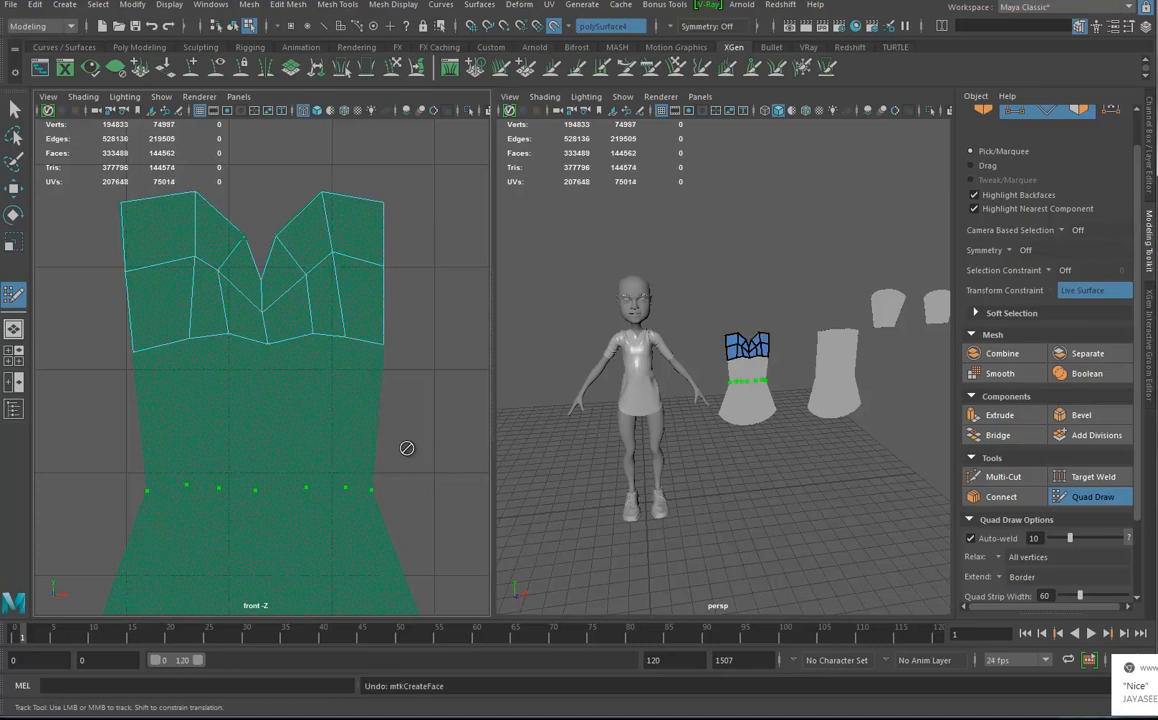
Step: Fill the row of quads between the chest and the waist of the front pattern, undoing any misfilled face
{"action": "left_click", "coordinate": [360, 407], "text": "shift"}
{"action": "left_click", "coordinate": [281, 407], "text": "shift"}
{"action": "left_click", "coordinate": [249, 406], "text": "shift"}
{"action": "key", "text": "ctrl+z"}
{"action": "left_click", "coordinate": [243, 404], "text": "shift"}
{"action": "left_click", "coordinate": [208, 406], "text": "shift"}
{"action": "left_click", "coordinate": [164, 418], "text": "shift"}
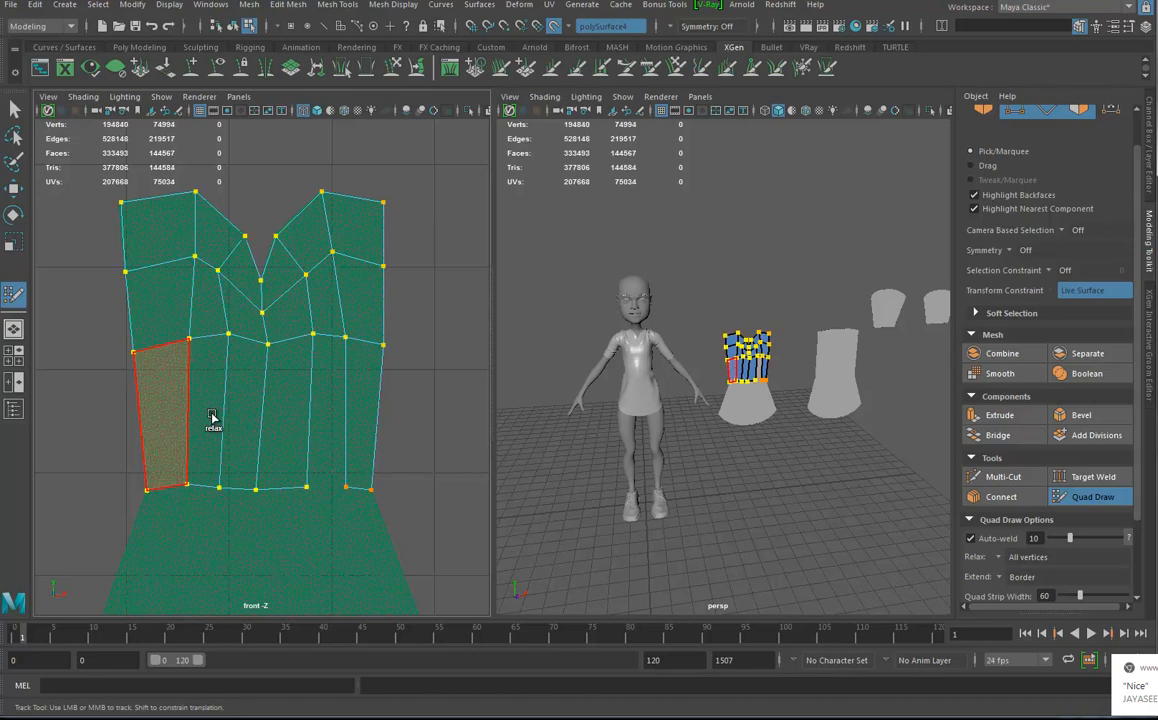
{"action": "left_click", "coordinate": [332, 402], "text": "shift"}
Step: Insert three horizontal edge loops through the front bodice: between chest and waist, below the neckline row, and across the shoulders
{"action": "scroll", "coordinate": [318, 445], "scroll_direction": "down", "scroll_amount": 3}
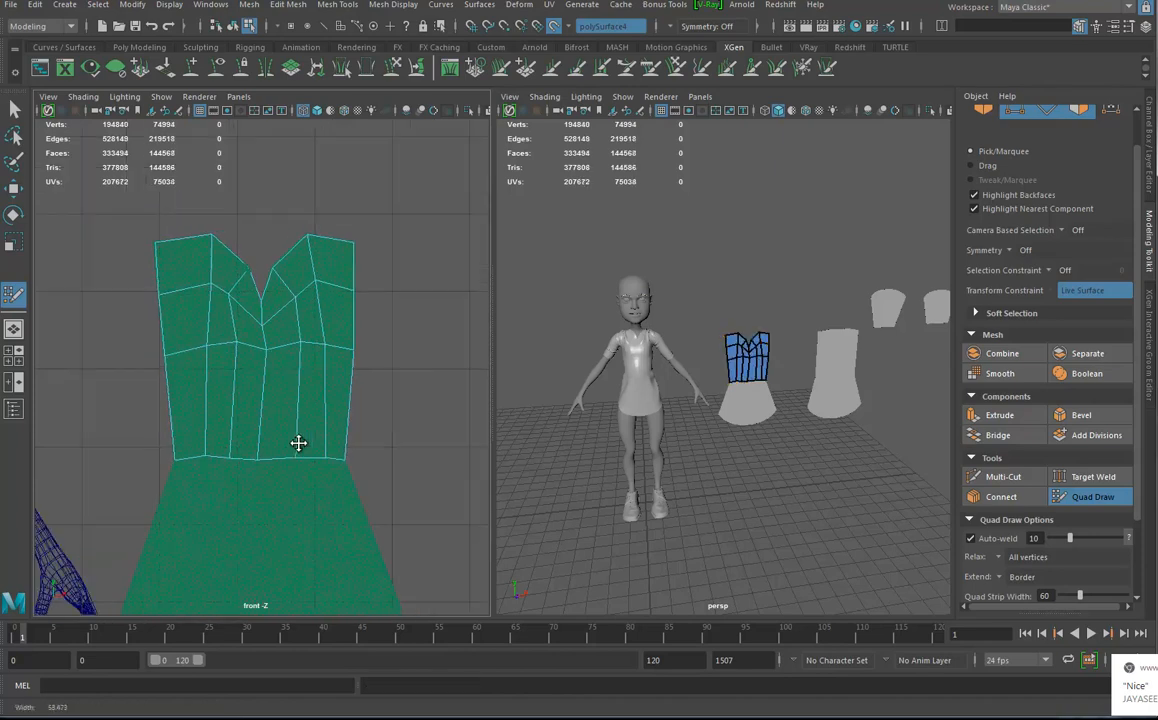
{"action": "left_click", "coordinate": [324, 315], "text": "ctrl"}
{"action": "left_click", "coordinate": [313, 253], "text": "ctrl"}
{"action": "left_click", "coordinate": [313, 253], "text": "ctrl"}
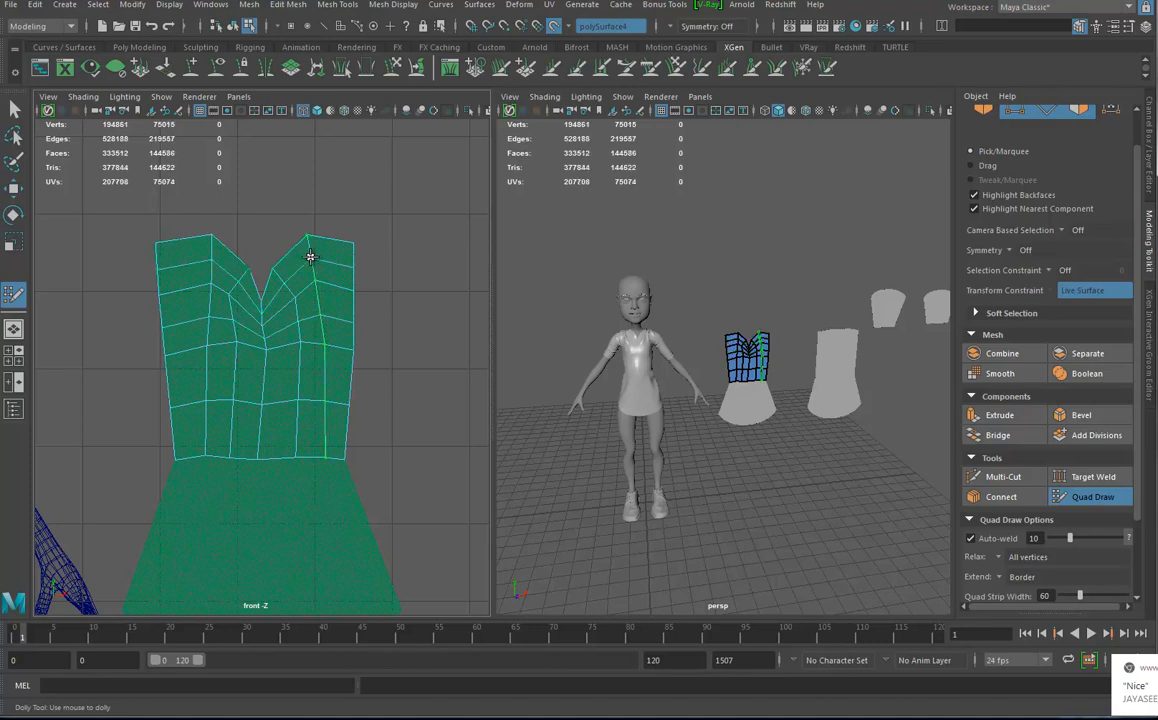
Step: Place points along the right half of the front pattern's curved hem and fill three quads up to the waist
{"action": "middle_click_drag", "start_coordinate": [400, 491], "coordinate": [408, 393], "text": "alt"}
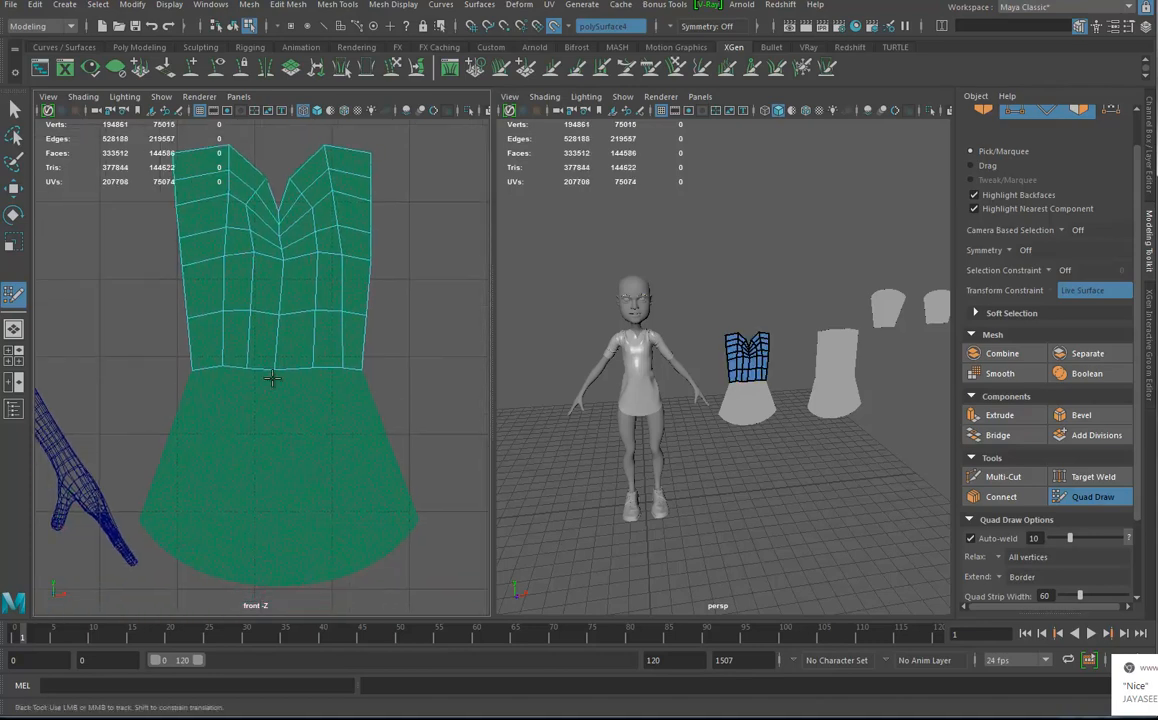
{"action": "key", "text": "q"}
{"action": "left_click", "coordinate": [374, 455], "text": "shift"}
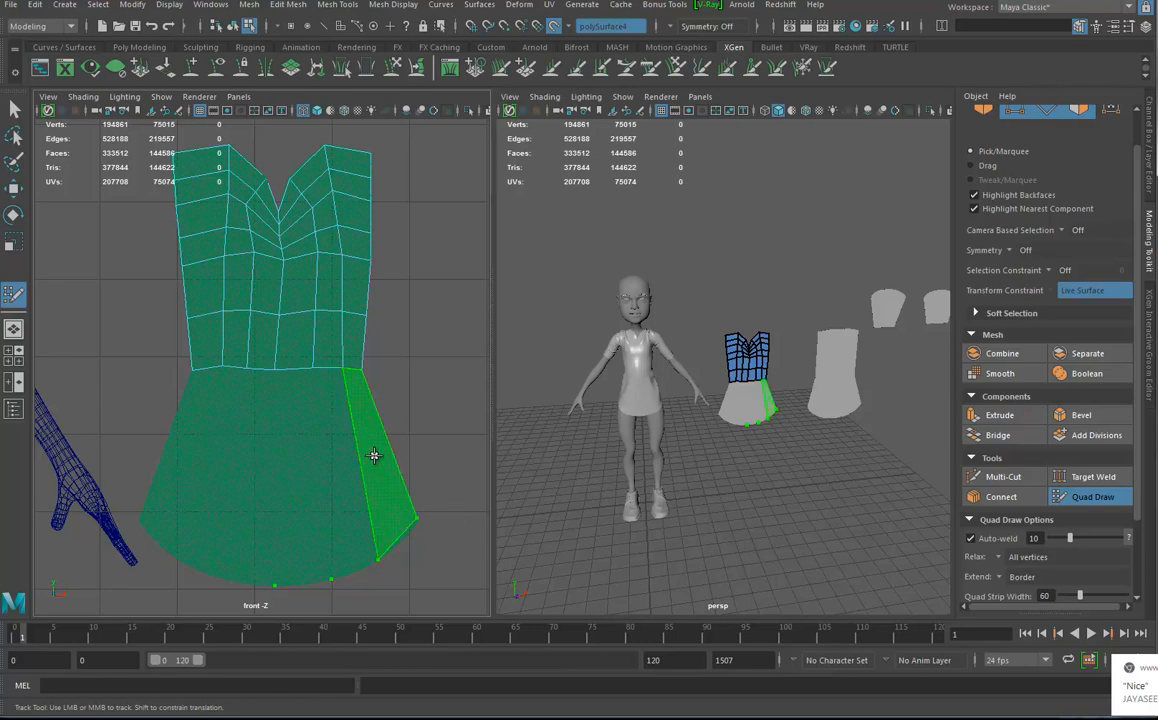
{"action": "left_click", "coordinate": [297, 478], "text": "shift"}
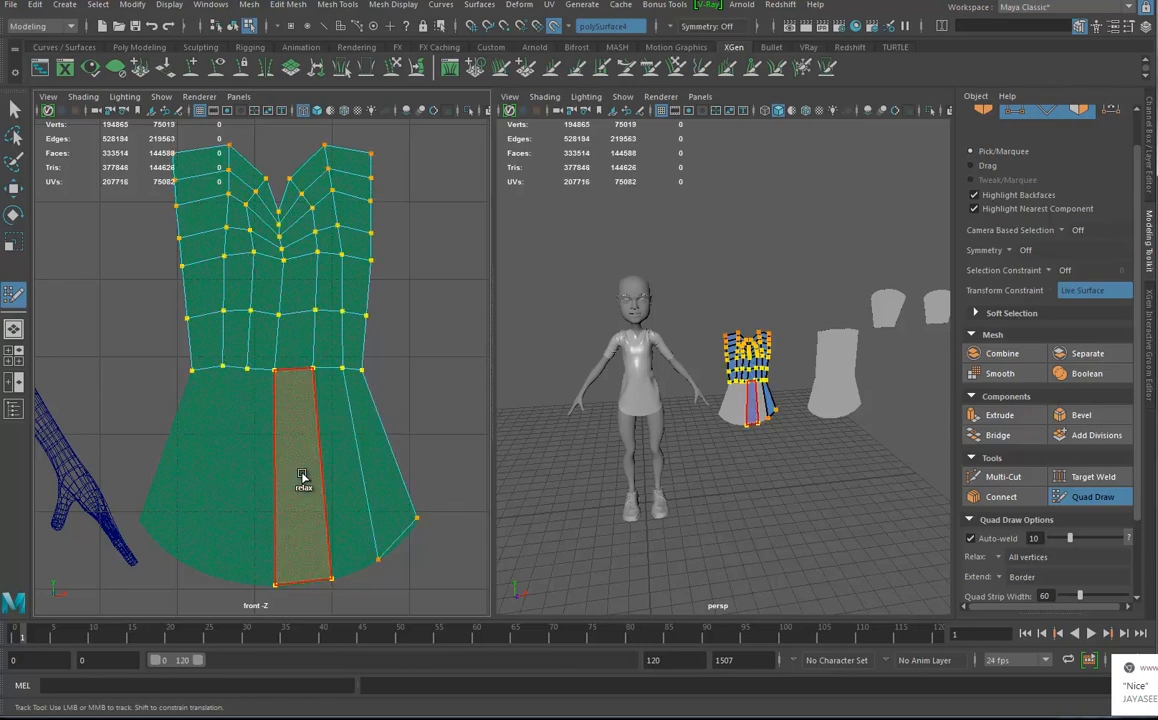
{"action": "left_click", "coordinate": [337, 466], "text": "shift"}
Step: Place points along the left half of the front pattern's curved hem and fill the three quads up to the waist
{"action": "left_click", "coordinate": [232, 563]}
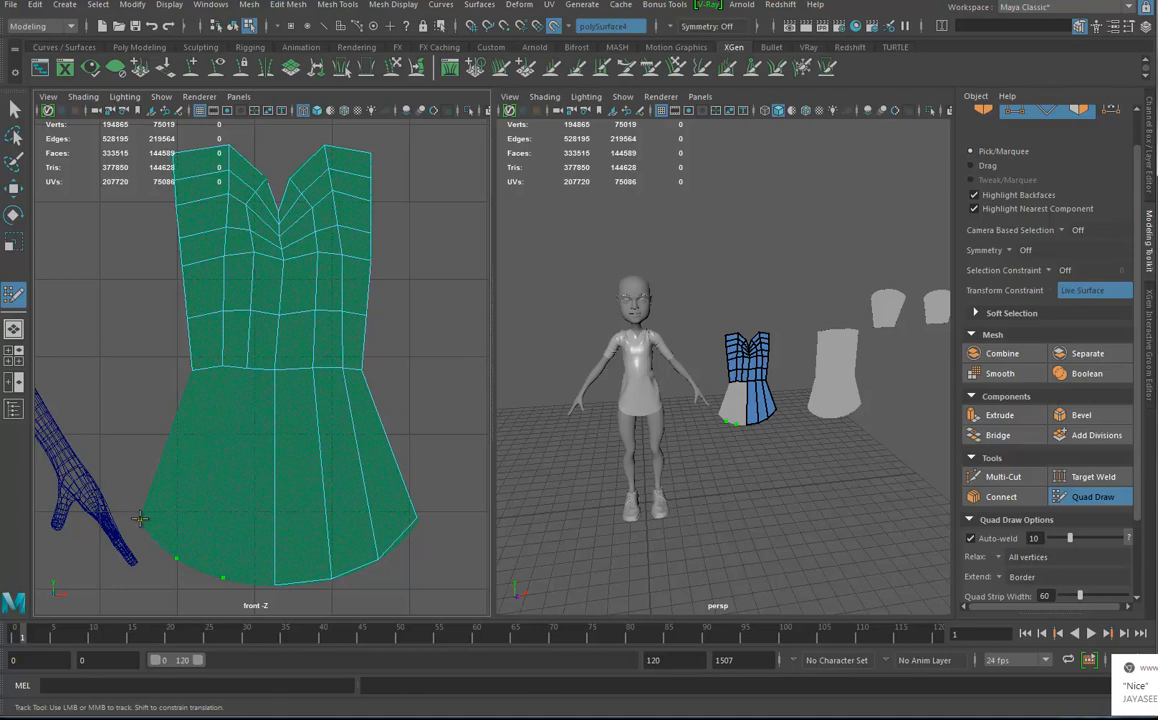
{"action": "left_click", "coordinate": [220, 465], "text": "shift"}
{"action": "left_click", "coordinate": [220, 468], "text": "shift"}
{"action": "left_click", "coordinate": [256, 478], "text": "shift"}
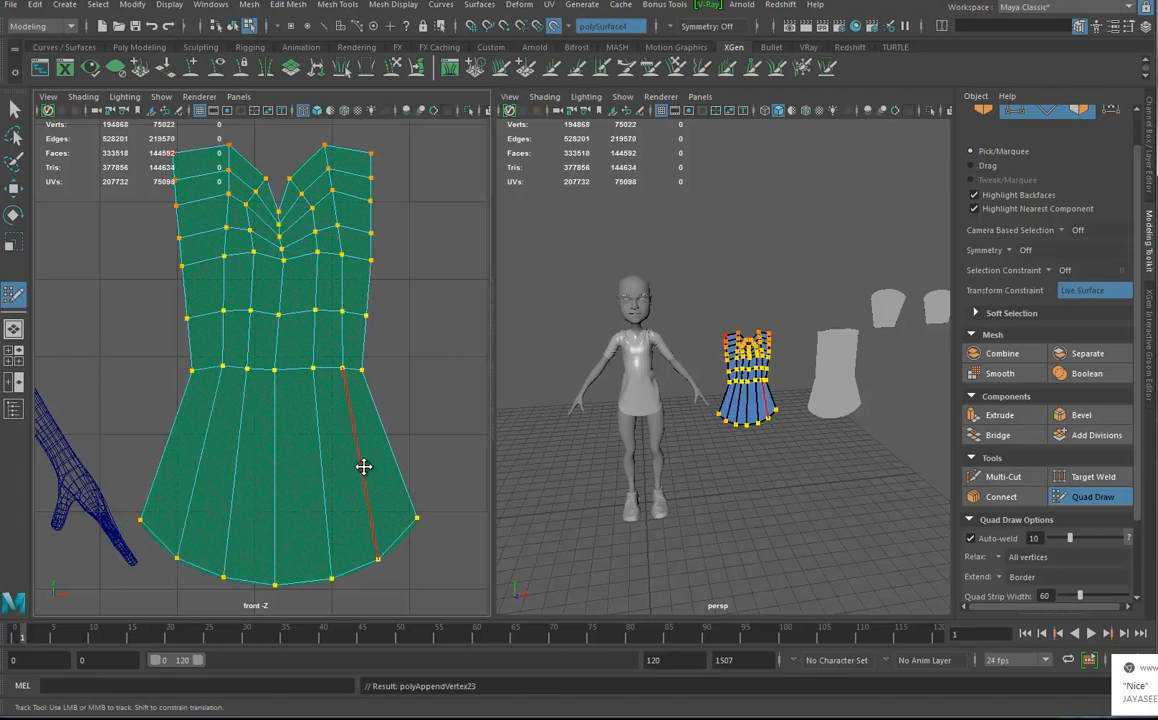
Step: Insert two horizontal edge loops across the flared section of the front pattern, at its middle and just below the waist
{"action": "left_click", "coordinate": [358, 420], "text": "shift"}
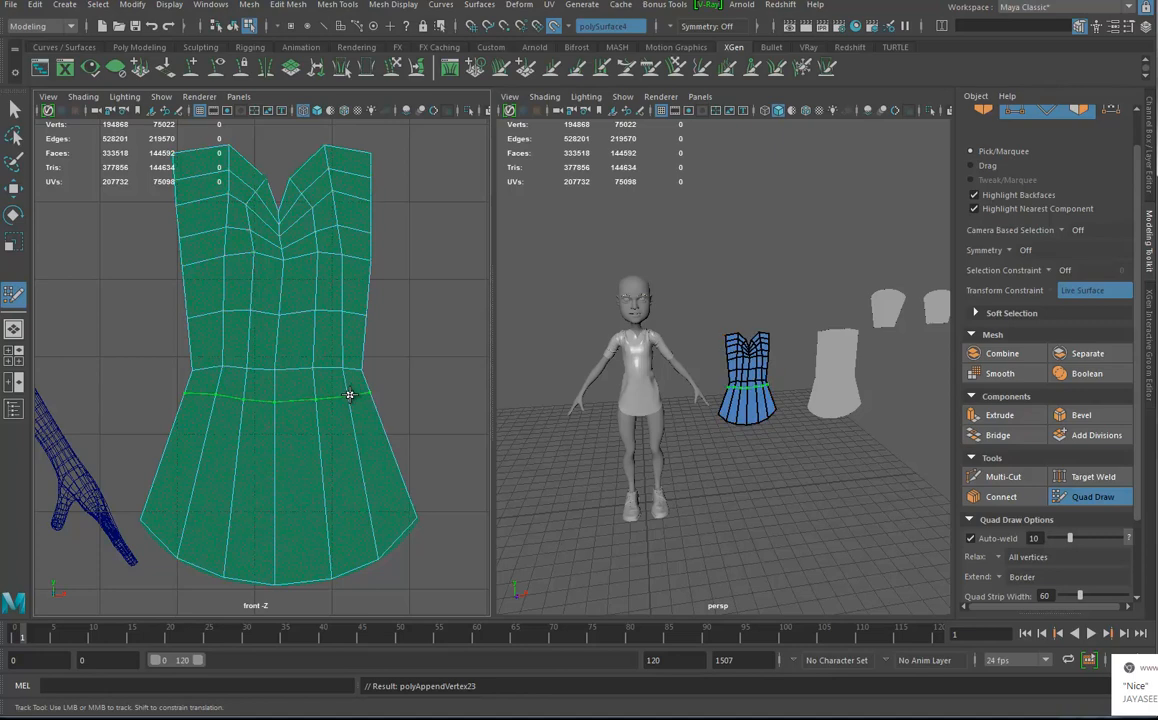
{"action": "left_click", "coordinate": [364, 459], "text": "ctrl"}
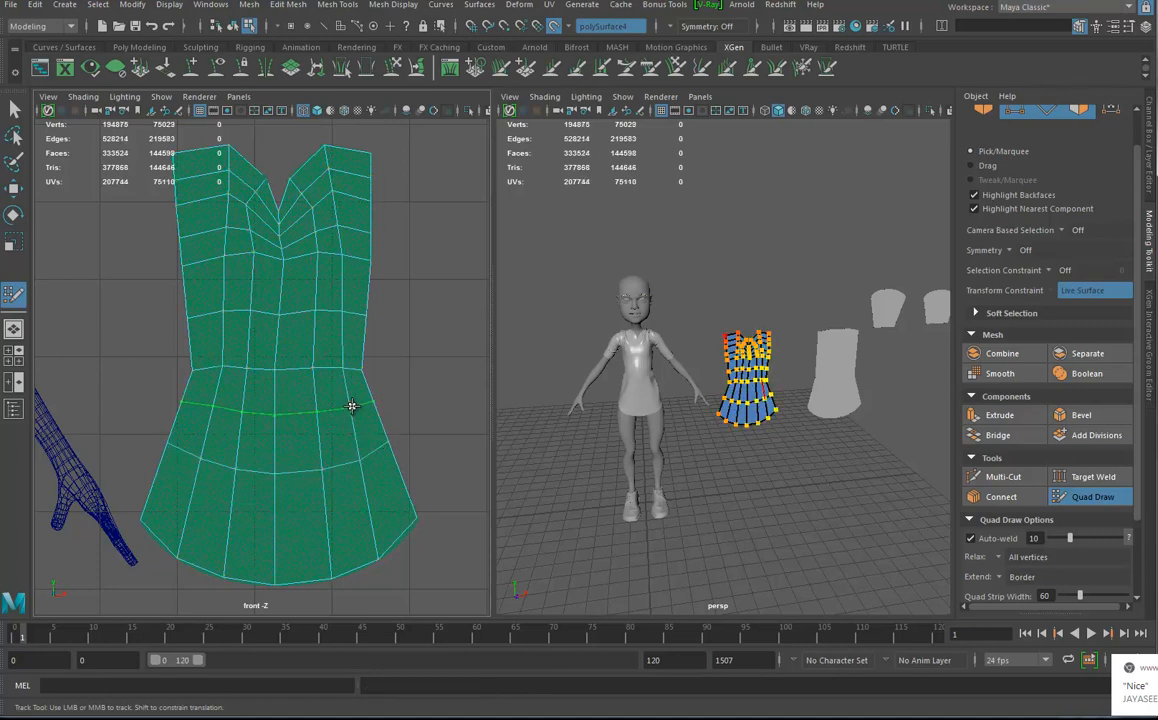
{"action": "left_click", "coordinate": [352, 408], "text": "ctrl"}
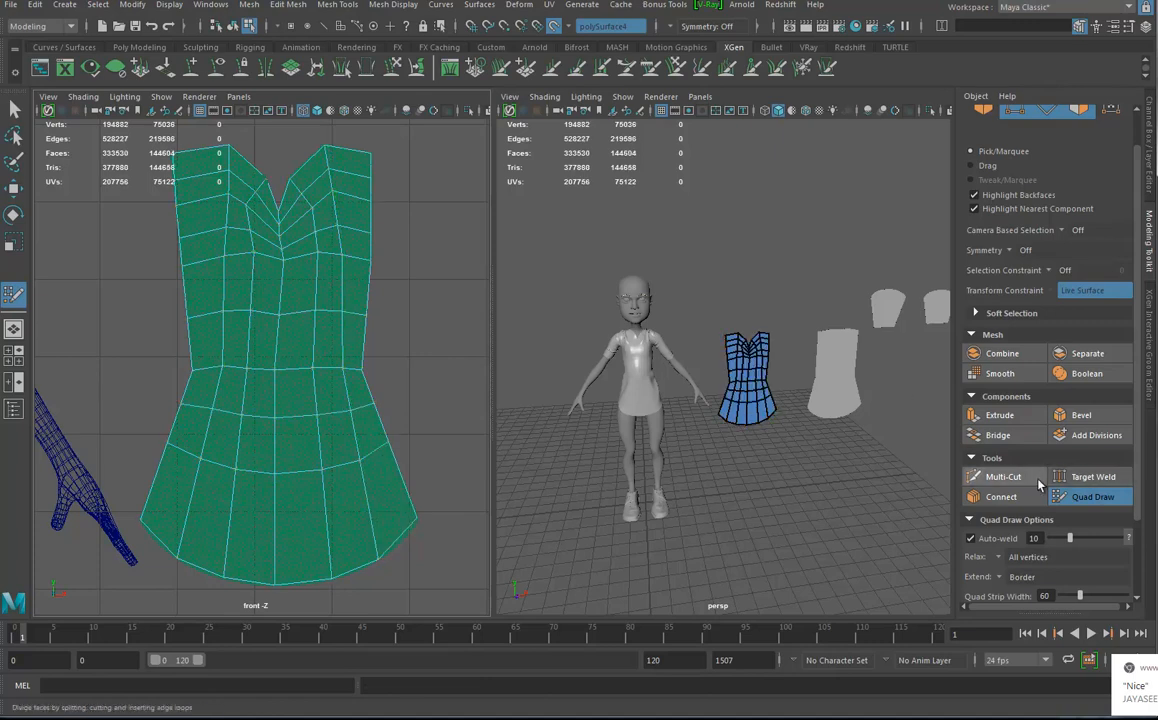
Step: Review the Quad Draw shortcuts reference and insert another horizontal edge loop just above the front pattern's hem
{"action": "scroll", "coordinate": [1032, 440], "scroll_direction": "down", "scroll_amount": 3}
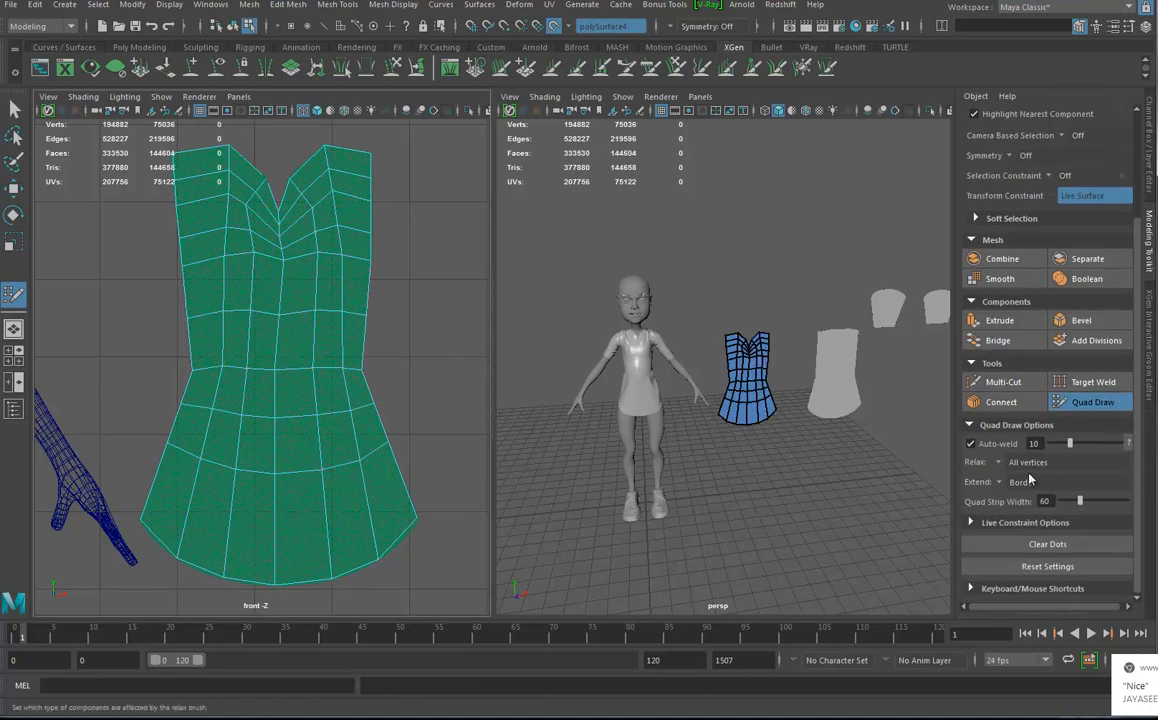
{"action": "left_click", "coordinate": [1000, 590]}
{"action": "scroll", "coordinate": [981, 463], "scroll_direction": "down", "scroll_amount": 6}
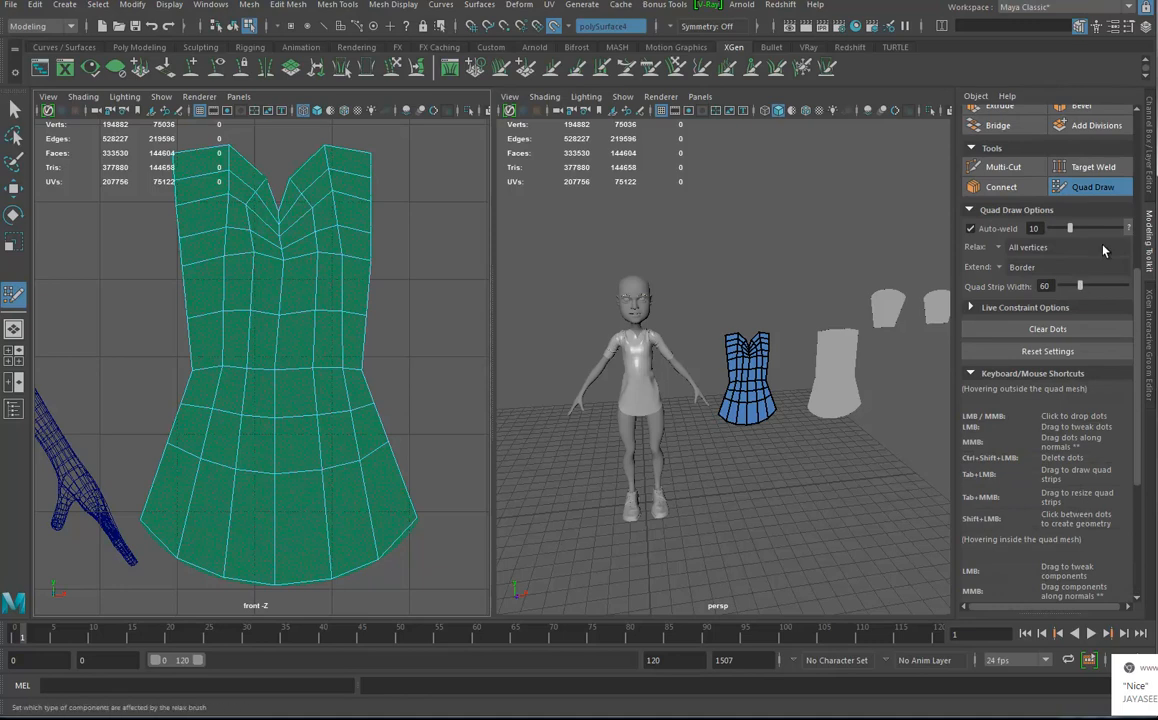
{"action": "scroll", "coordinate": [1137, 370], "scroll_direction": "down", "scroll_amount": 8}
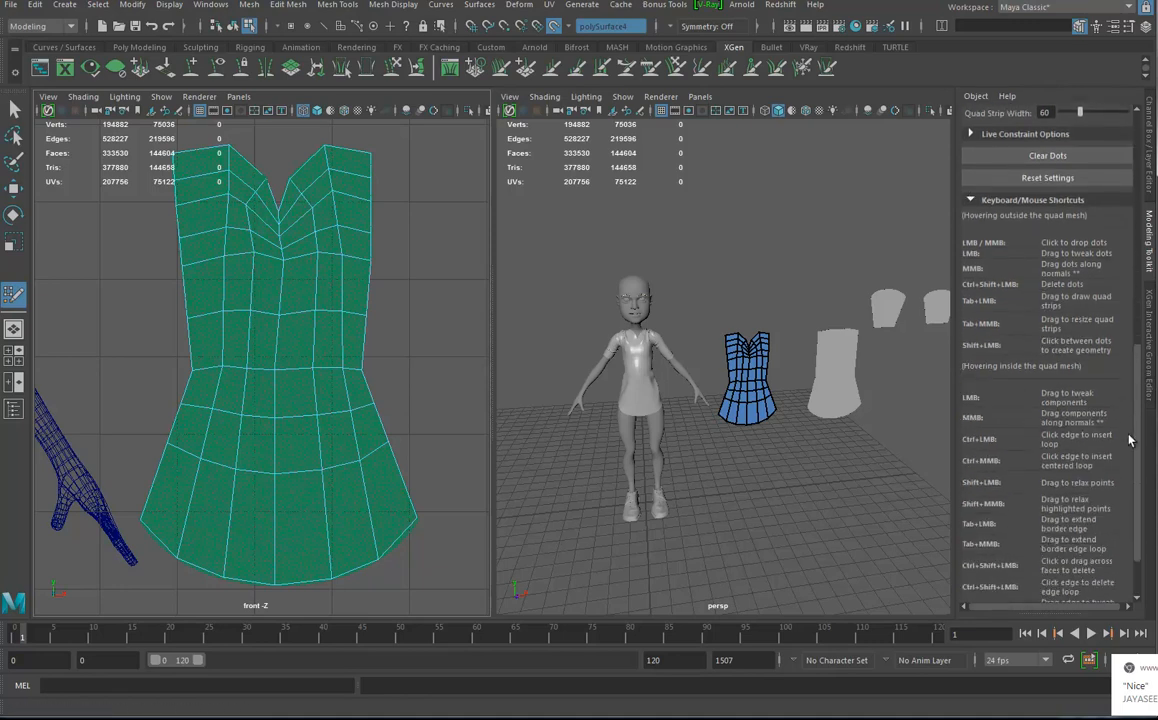
{"action": "scroll", "coordinate": [1127, 340], "scroll_direction": "up", "scroll_amount": 10}
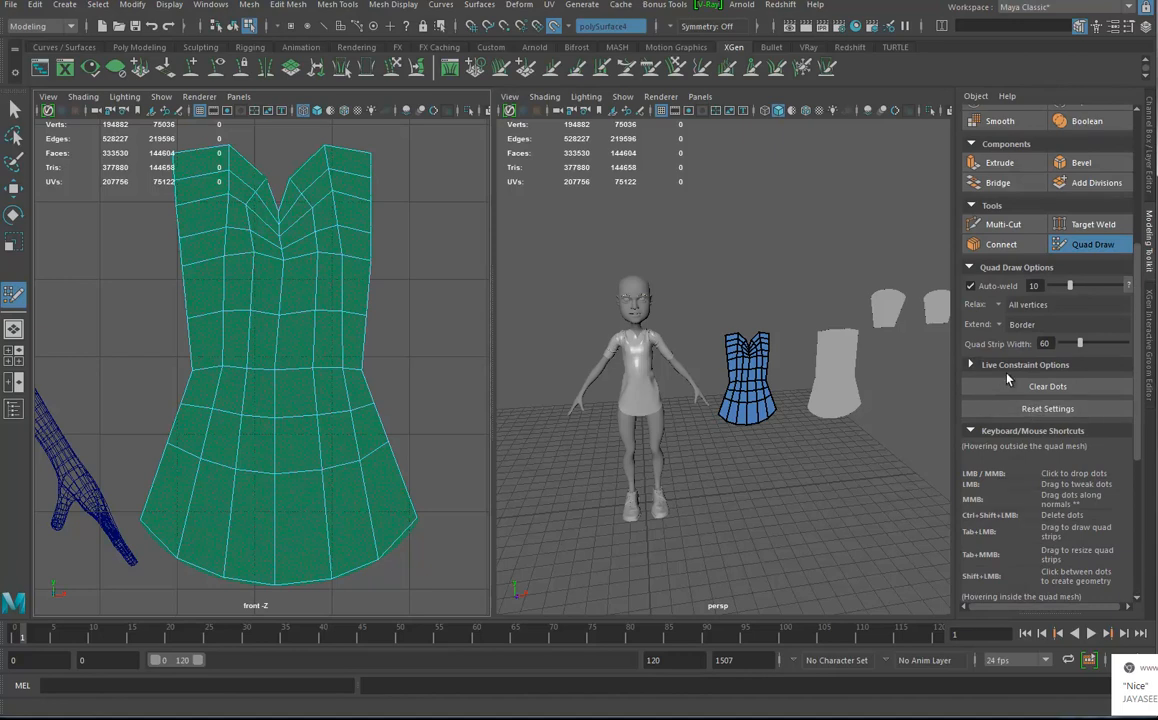
{"action": "left_click_drag", "start_coordinate": [1143, 354], "coordinate": [1146, 494]}
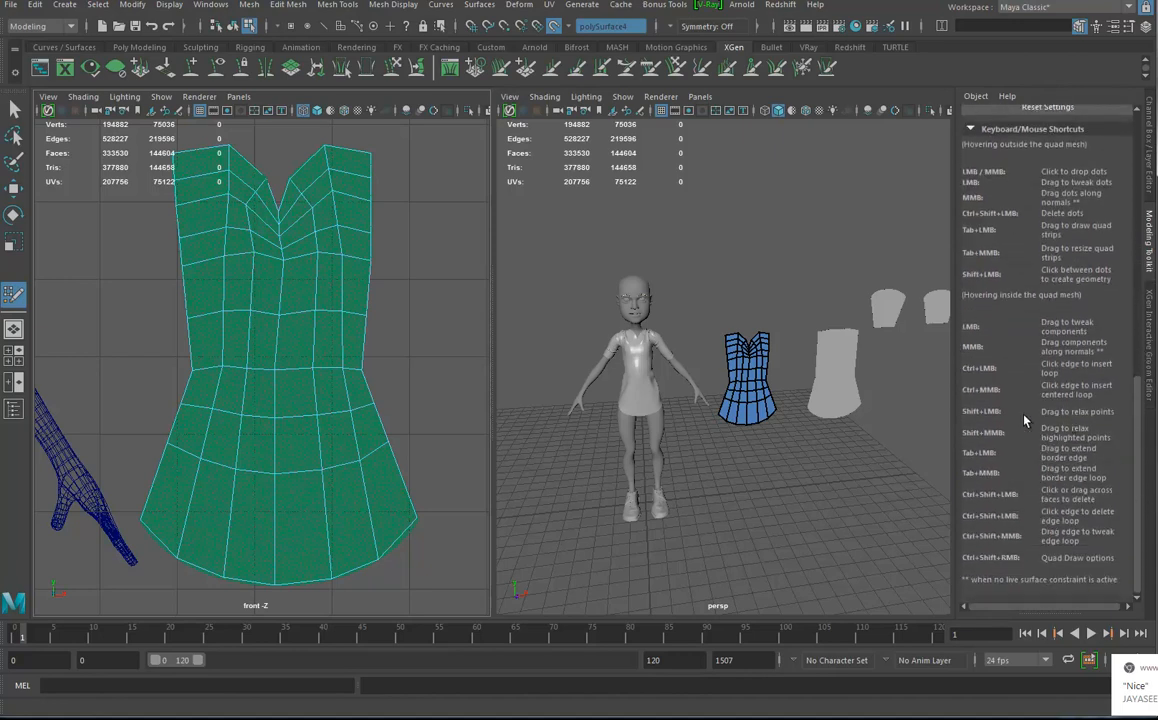
{"action": "left_click", "coordinate": [368, 502], "text": "ctrl"}
Step: Frame the back pattern piece in both views and place five Quad Draw points along its top edge
{"action": "middle_click_drag", "start_coordinate": [452, 344], "coordinate": [439, 368], "text": "alt"}
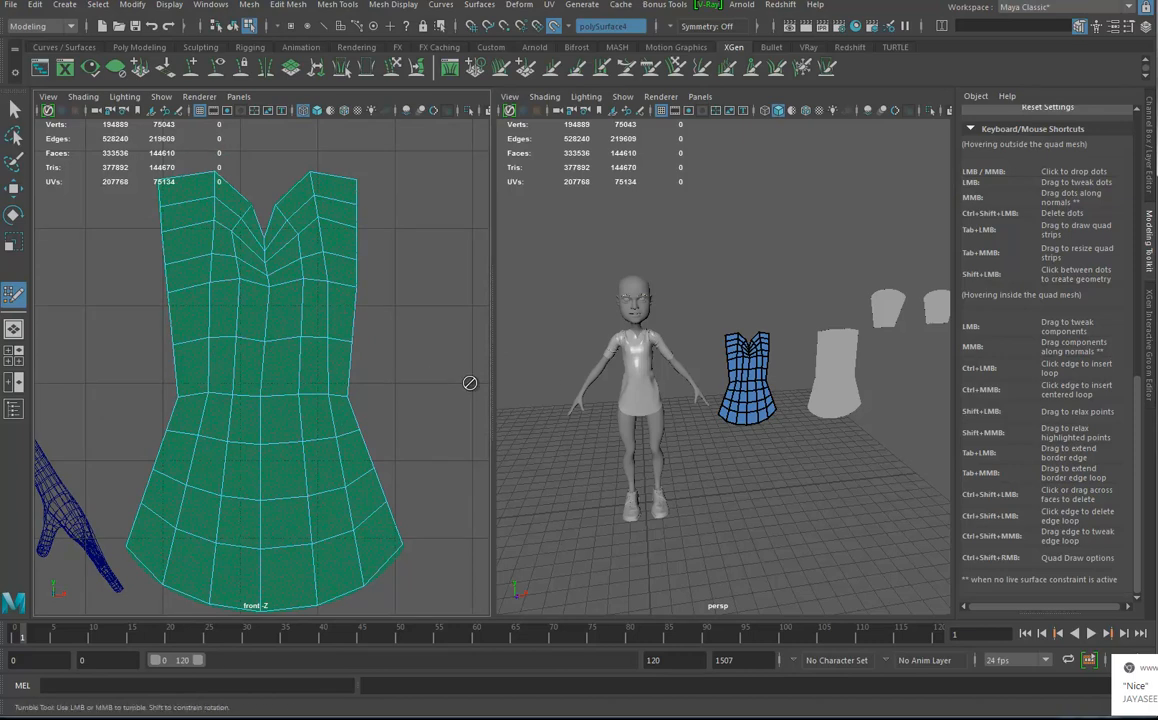
{"action": "middle_click_drag", "start_coordinate": [762, 391], "coordinate": [594, 406], "text": "alt"}
{"action": "middle_click_drag", "start_coordinate": [435, 400], "coordinate": [76, 443], "text": "alt"}
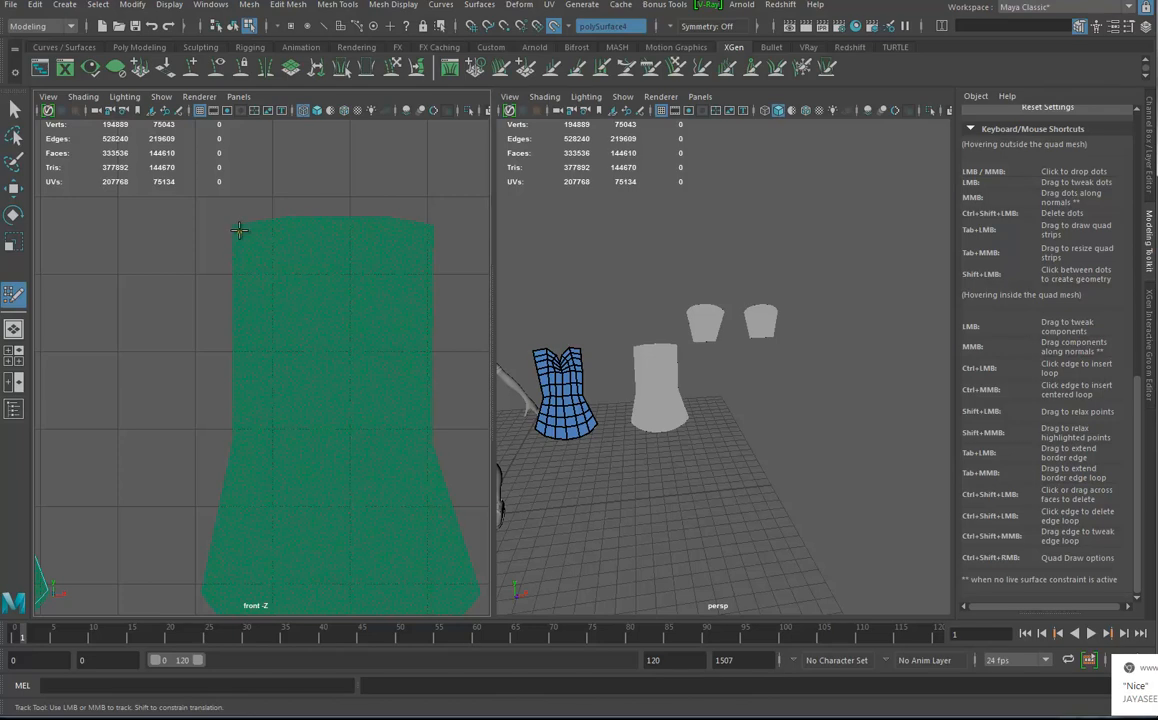
{"action": "right_click_drag", "start_coordinate": [207, 302], "coordinate": [156, 319], "text": "alt"}
{"action": "middle_click_drag", "start_coordinate": [156, 319], "coordinate": [271, 315], "text": "alt"}
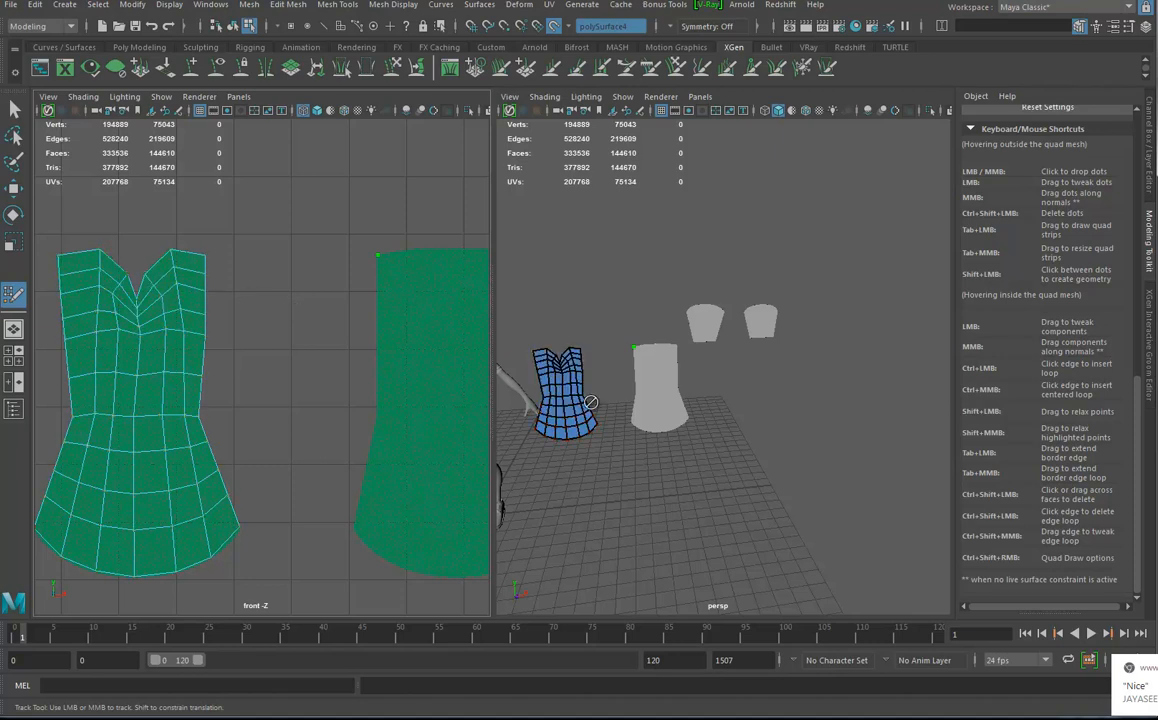
{"action": "middle_click_drag", "start_coordinate": [420, 262], "coordinate": [349, 277], "text": "alt"}
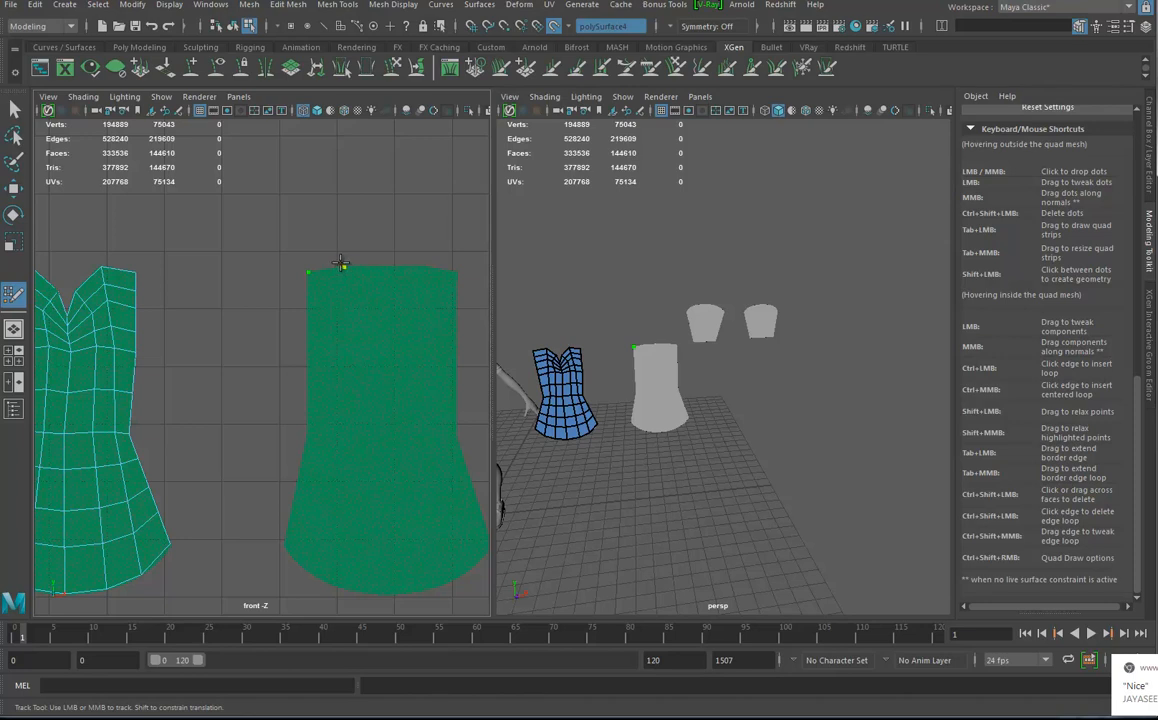
{"action": "left_click", "coordinate": [384, 266]}
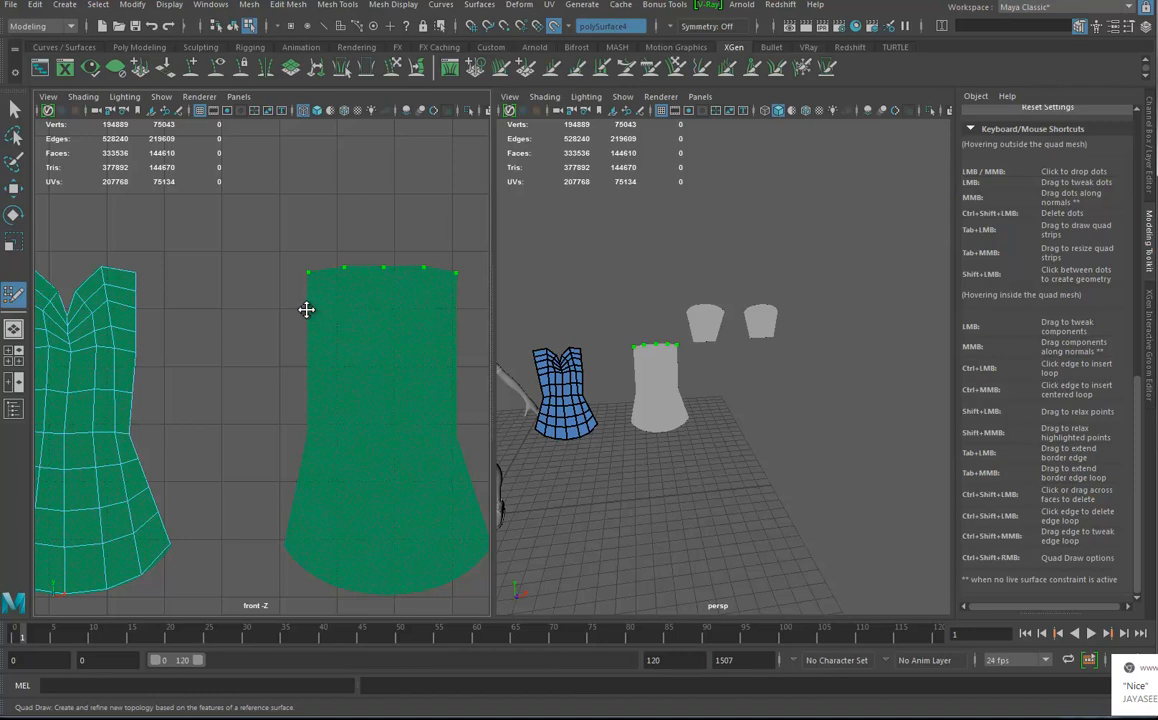
Step: Place two rows of points below the back pattern's top edge and fill them into two rows of four quads
{"action": "left_click", "coordinate": [456, 311]}
{"action": "left_click", "coordinate": [427, 355]}
{"action": "left_click", "coordinate": [328, 332], "text": "shift"}
{"action": "left_click", "coordinate": [328, 294], "text": "shift"}
{"action": "left_click", "coordinate": [365, 292], "text": "shift"}
{"action": "left_click", "coordinate": [367, 335], "text": "shift"}
{"action": "left_click", "coordinate": [415, 335], "text": "shift"}
{"action": "left_click", "coordinate": [409, 290], "text": "shift"}
{"action": "key", "text": "ctrl+z"}
{"action": "left_click", "coordinate": [403, 287], "text": "shift"}
{"action": "left_click", "coordinate": [440, 289], "text": "shift"}
{"action": "left_click", "coordinate": [446, 335], "text": "shift"}
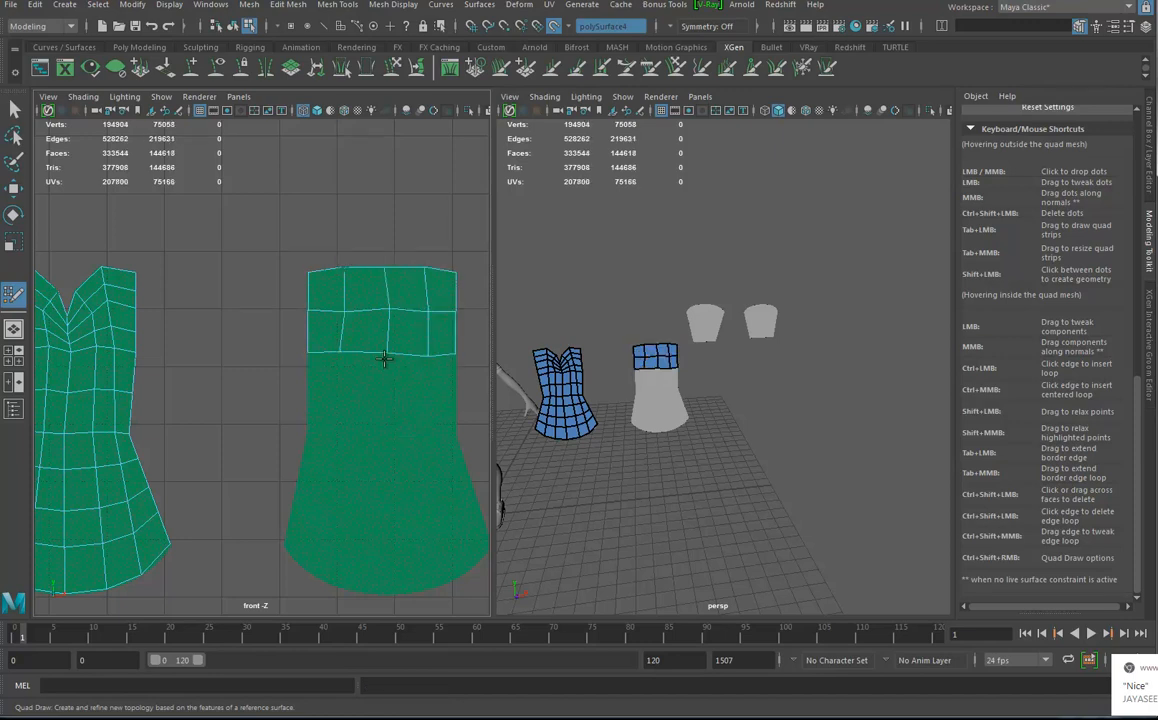
Step: Place a row of points across the back pattern's waist and fill the four quads up to the row above
{"action": "left_click", "coordinate": [385, 433]}
{"action": "left_click", "coordinate": [454, 435]}
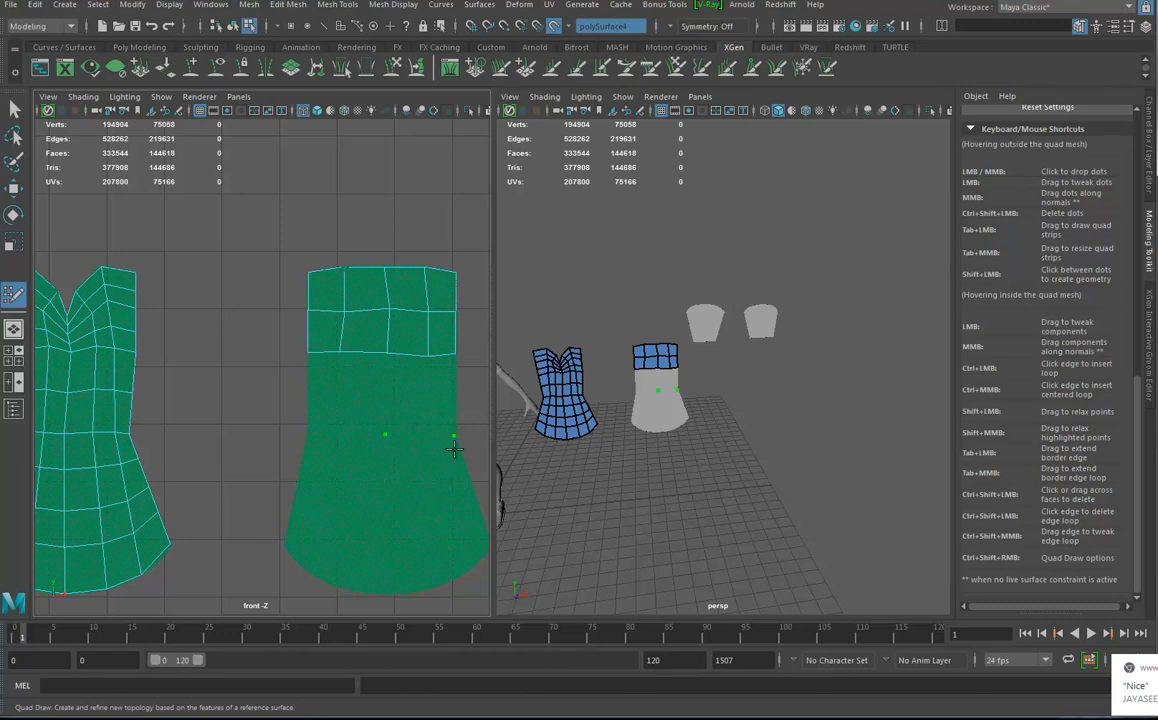
{"action": "left_click", "coordinate": [346, 431]}
{"action": "left_click", "coordinate": [449, 389], "text": "shift"}
{"action": "left_click", "coordinate": [411, 388], "text": "shift"}
{"action": "left_click", "coordinate": [367, 388], "text": "shift"}
{"action": "left_click", "coordinate": [354, 391], "text": "shift"}
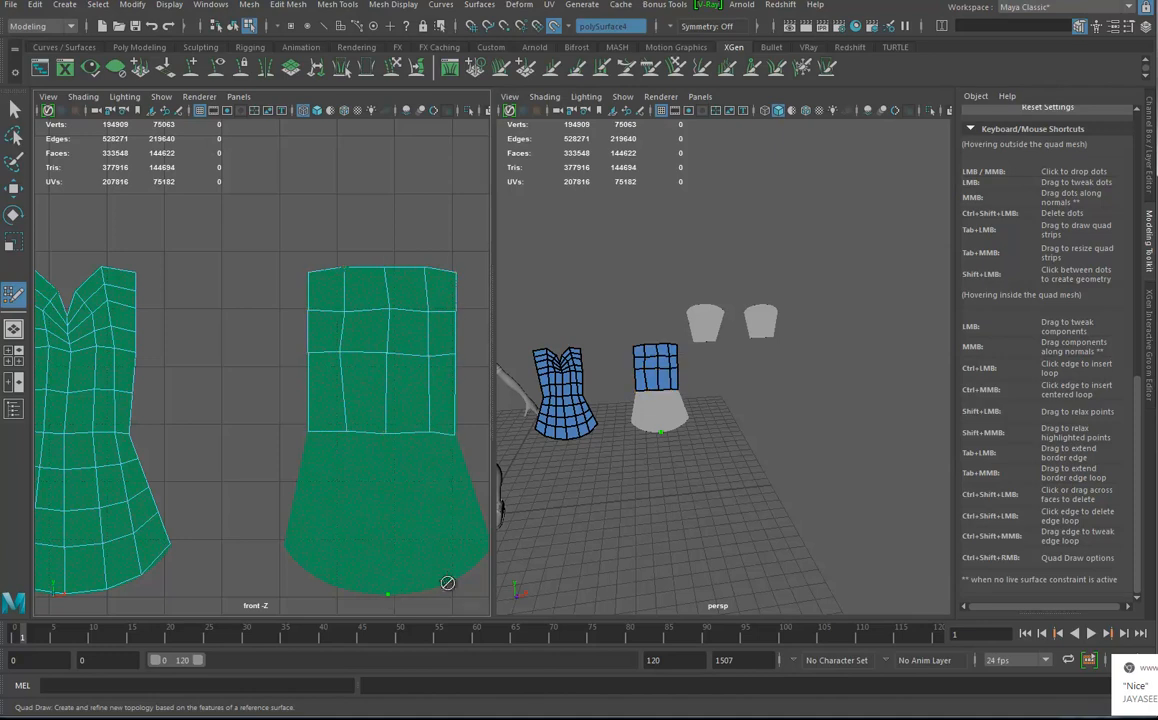
Step: Place Quad Draw points along the back pattern's hem and fill the four quads between the hem and the waist row
{"action": "middle_click_drag", "start_coordinate": [455, 517], "coordinate": [364, 460], "text": "alt"}
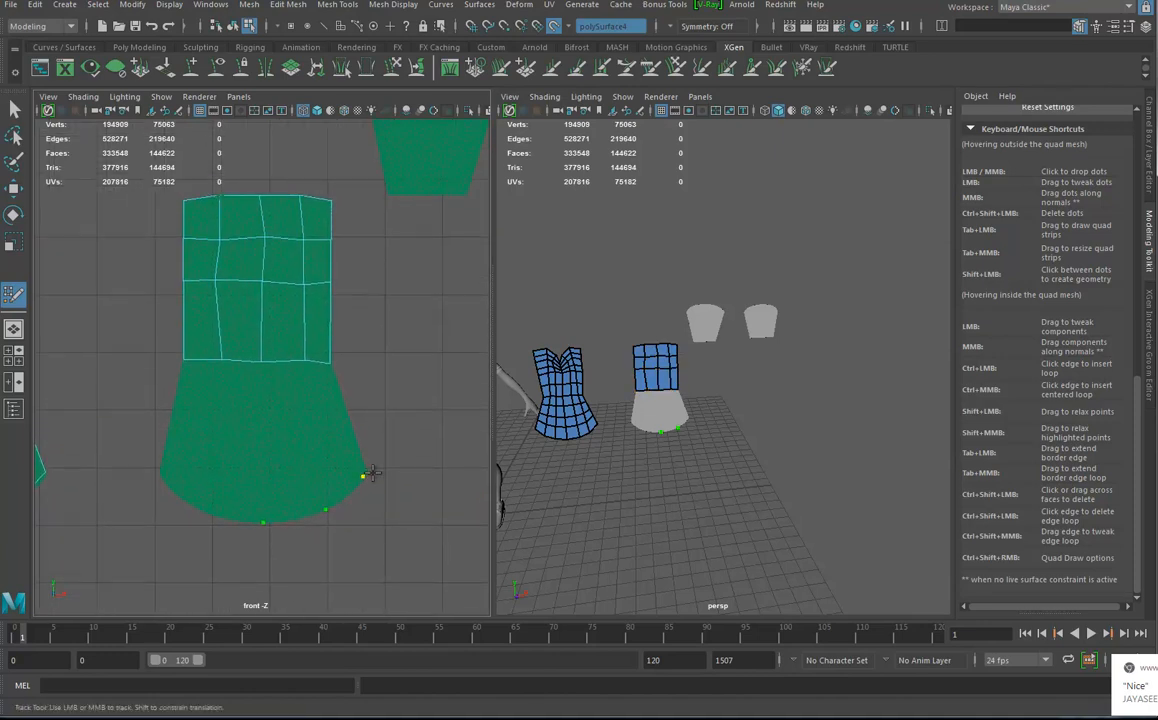
{"action": "left_click", "coordinate": [366, 472]}
{"action": "left_click", "coordinate": [207, 512]}
{"action": "left_click", "coordinate": [193, 436], "text": "shift"}
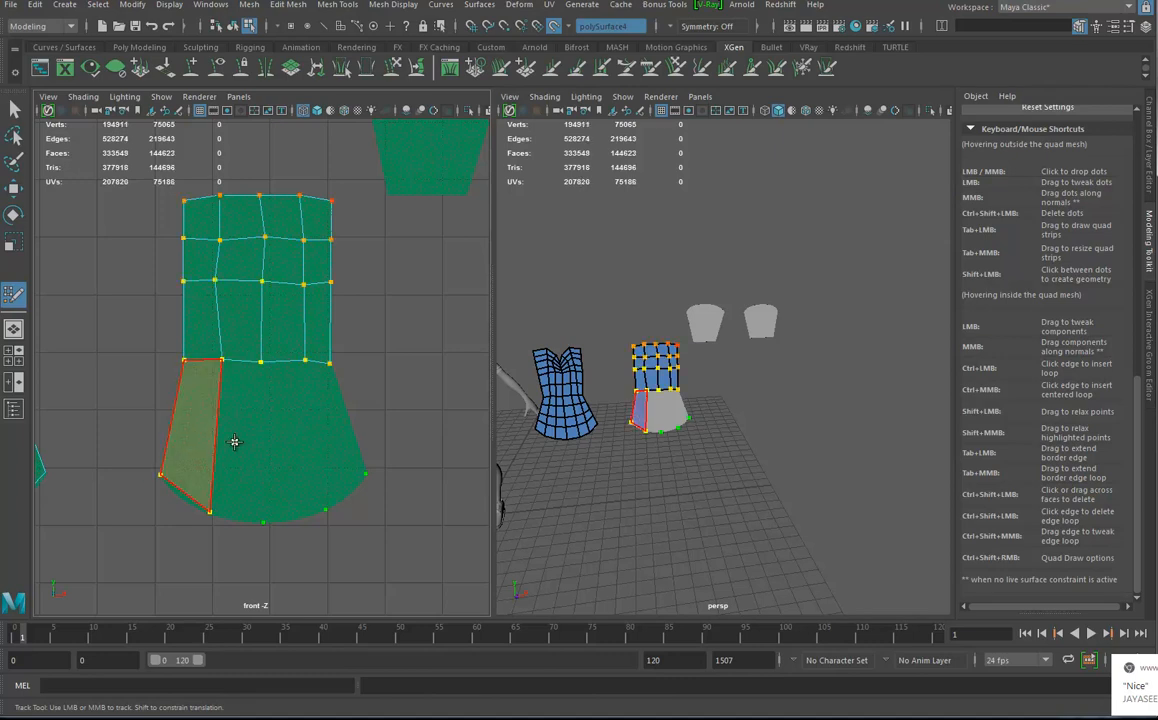
{"action": "left_click", "coordinate": [237, 442], "text": "shift"}
{"action": "left_click", "coordinate": [298, 436], "text": "shift"}
{"action": "left_click", "coordinate": [331, 419], "text": "shift"}
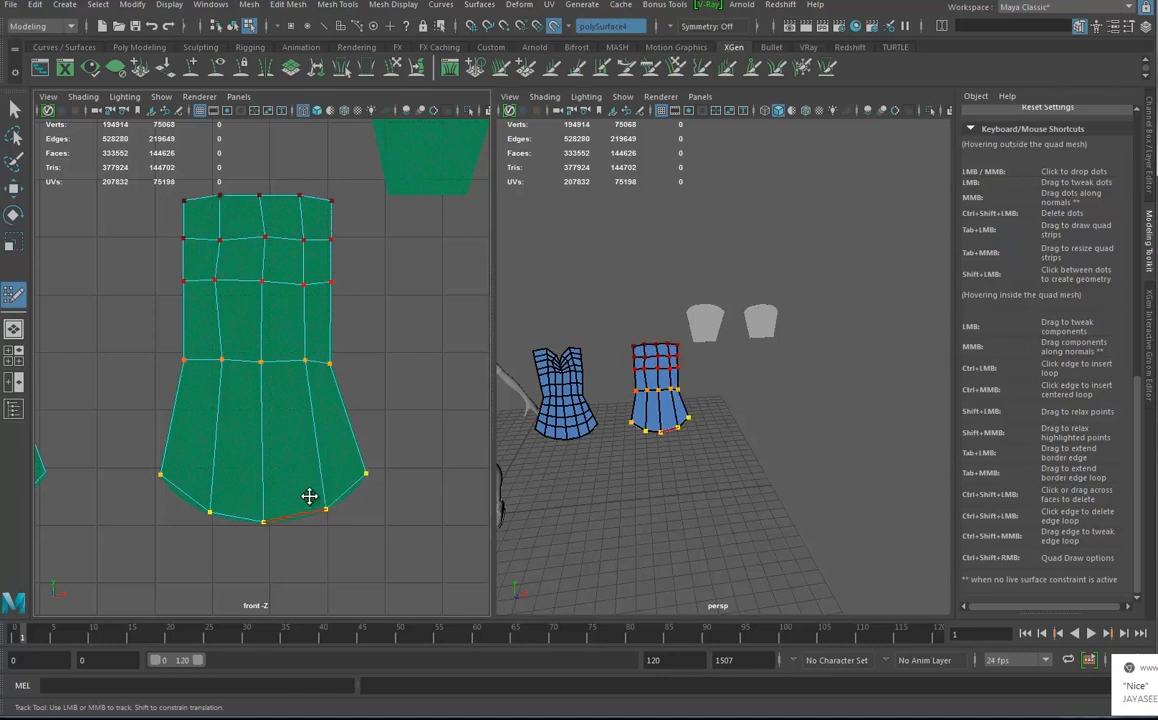
Step: Insert four vertical edge loops into the back pattern's mesh, one through each column of quads
{"action": "left_click", "coordinate": [296, 512], "text": "ctrl"}
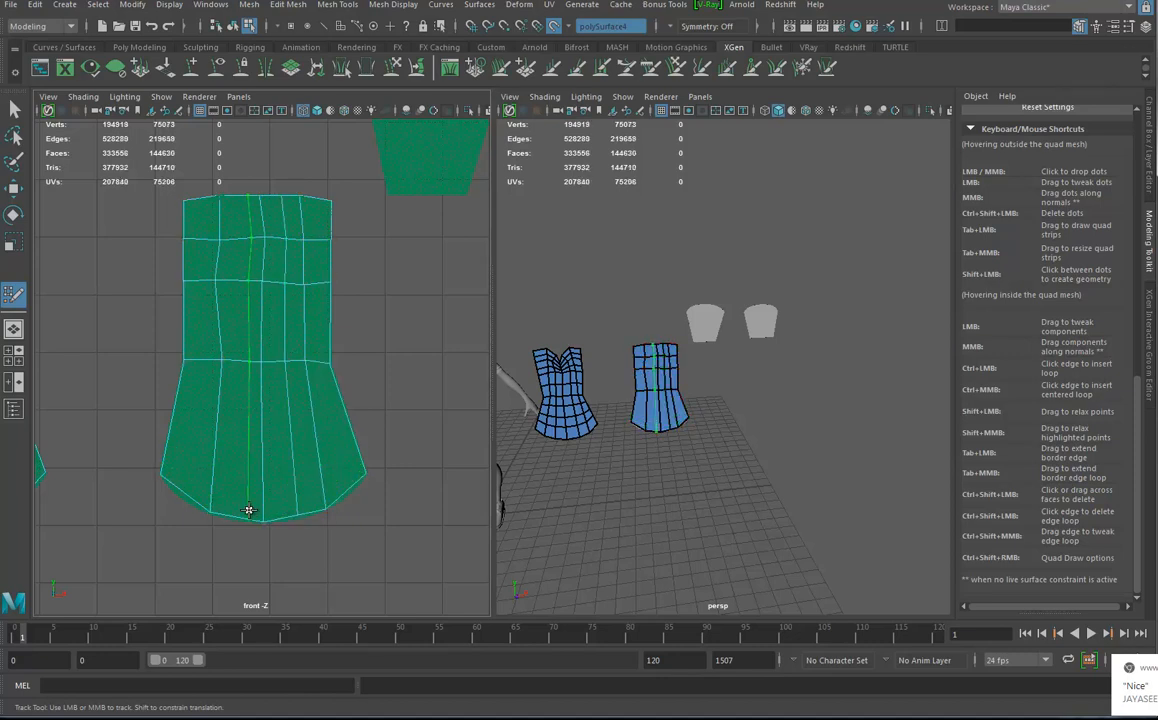
{"action": "left_click", "coordinate": [238, 513], "text": "ctrl"}
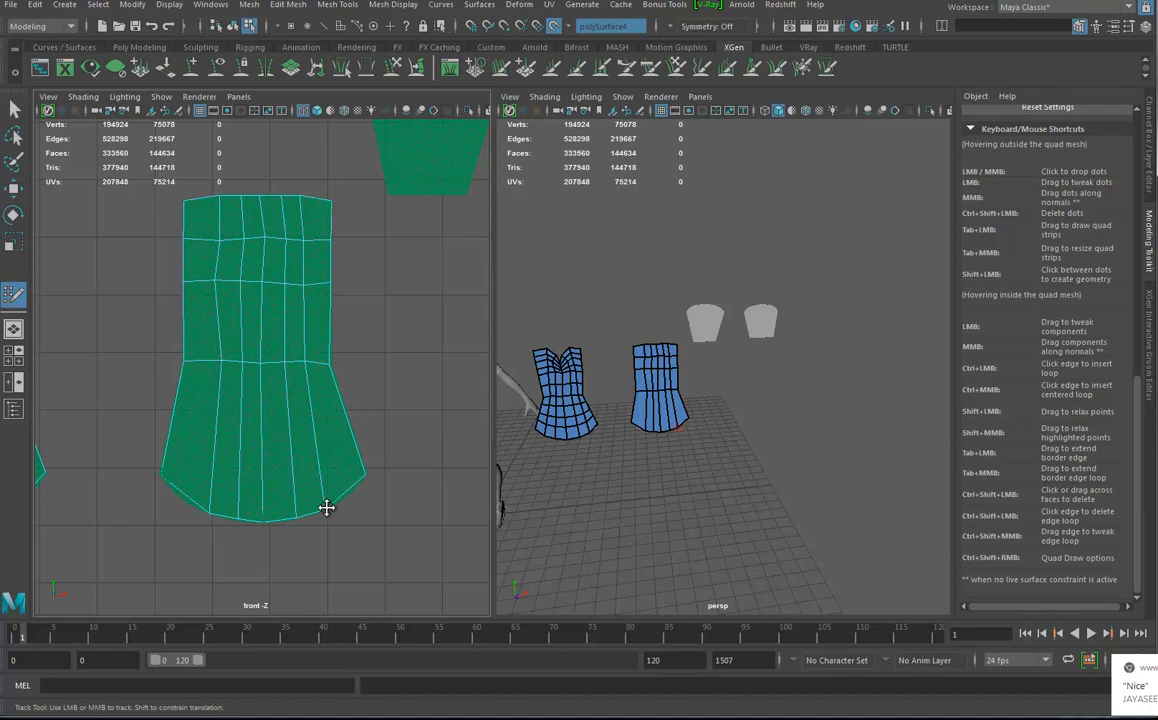
{"action": "left_click", "coordinate": [181, 489], "text": "ctrl"}
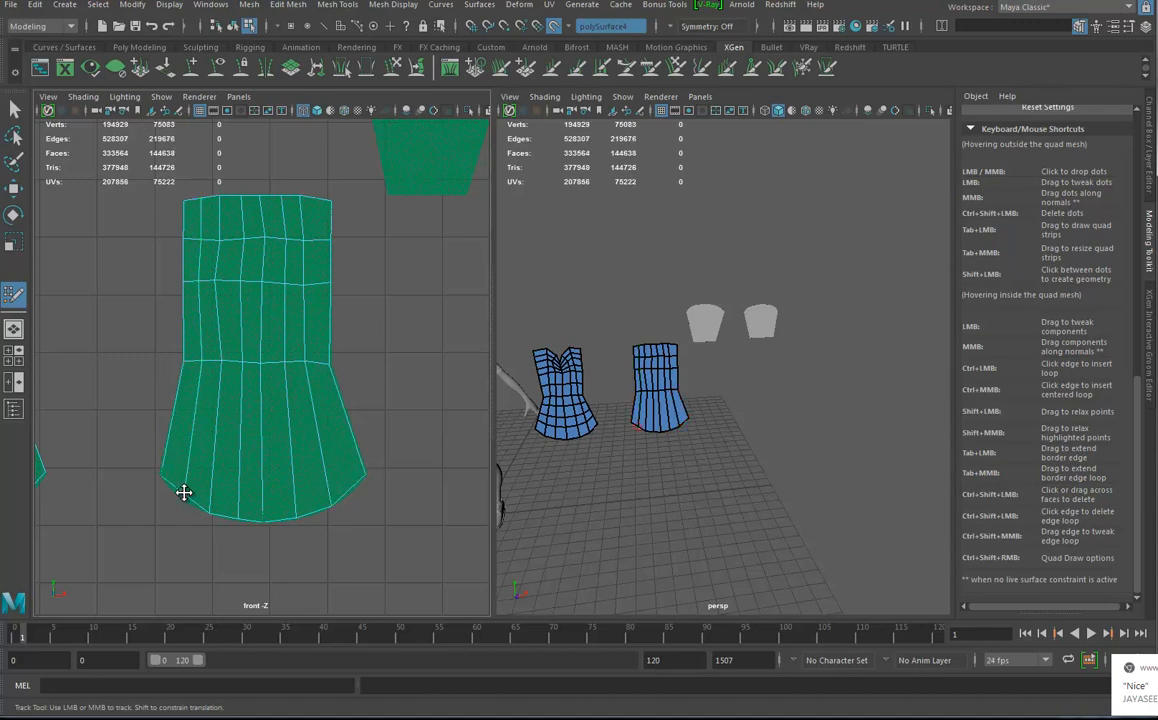
{"action": "left_click", "coordinate": [338, 490], "text": "ctrl"}
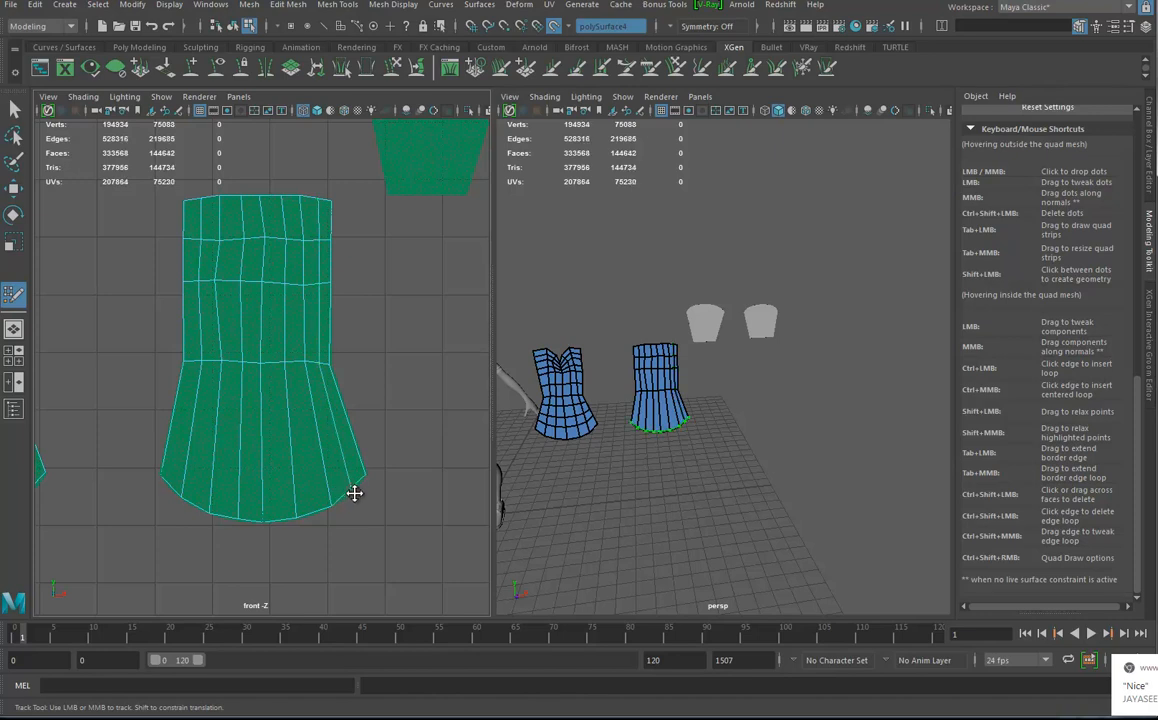
{"action": "middle_click_drag", "start_coordinate": [375, 310], "coordinate": [381, 389], "text": "alt"}
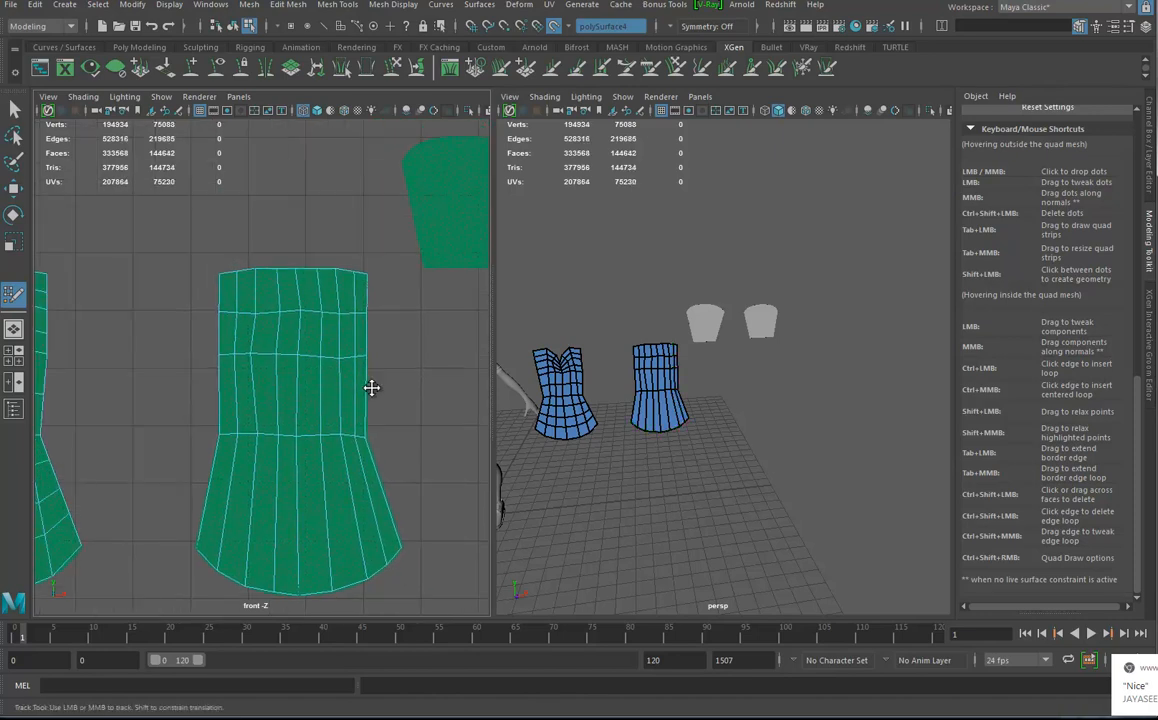
{"action": "left_click", "coordinate": [362, 381], "text": "ctrl"}
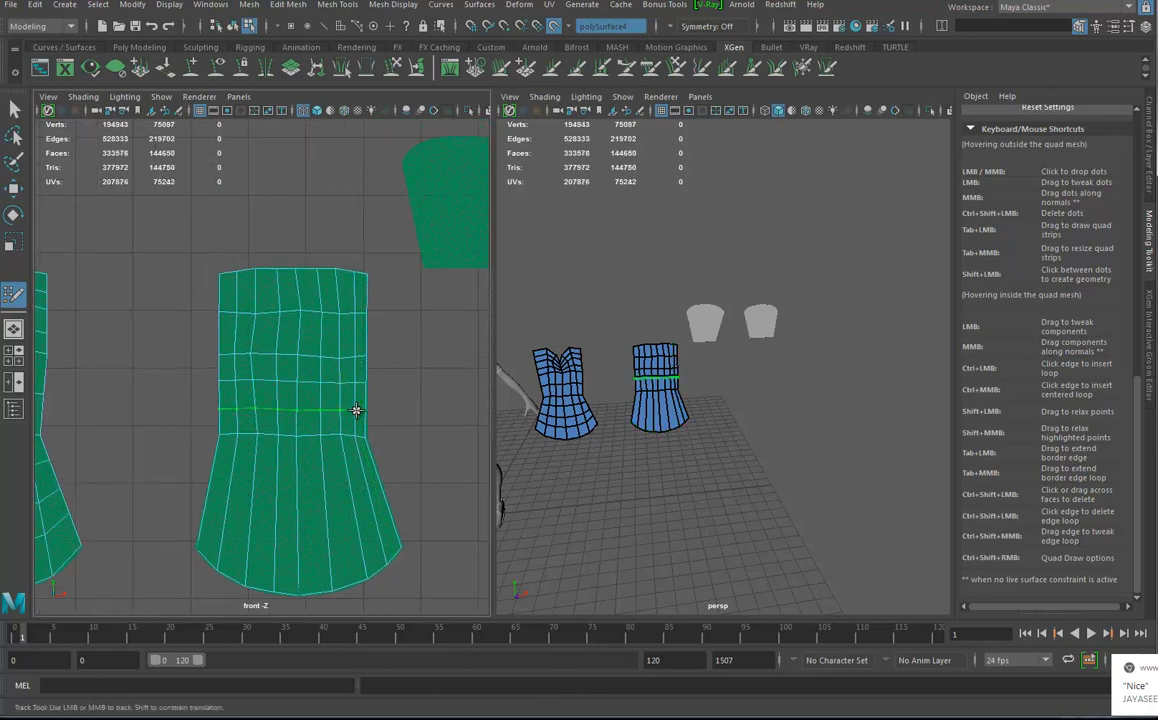
{"action": "left_click", "coordinate": [359, 408], "text": "ctrl"}
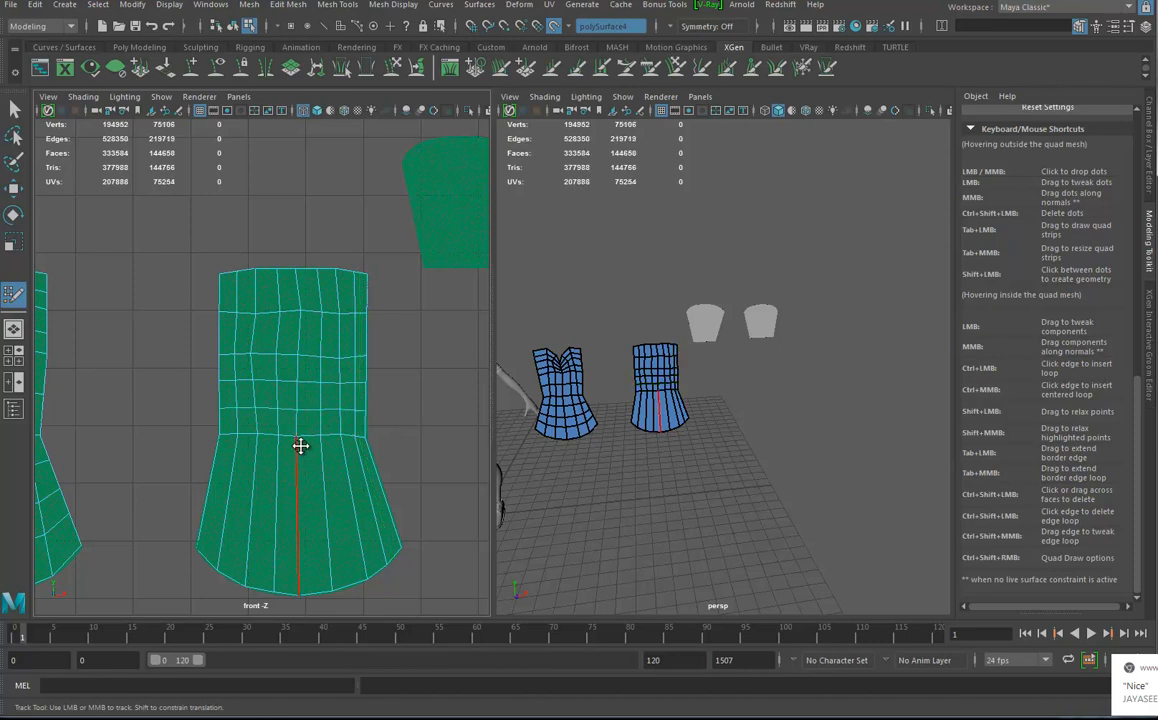
{"action": "key", "text": "ctrl+z"}
Step: Insert two horizontal edge loops across the back pattern's torso and three between its waist and hem
{"action": "left_click", "coordinate": [335, 396], "text": "ctrl"}
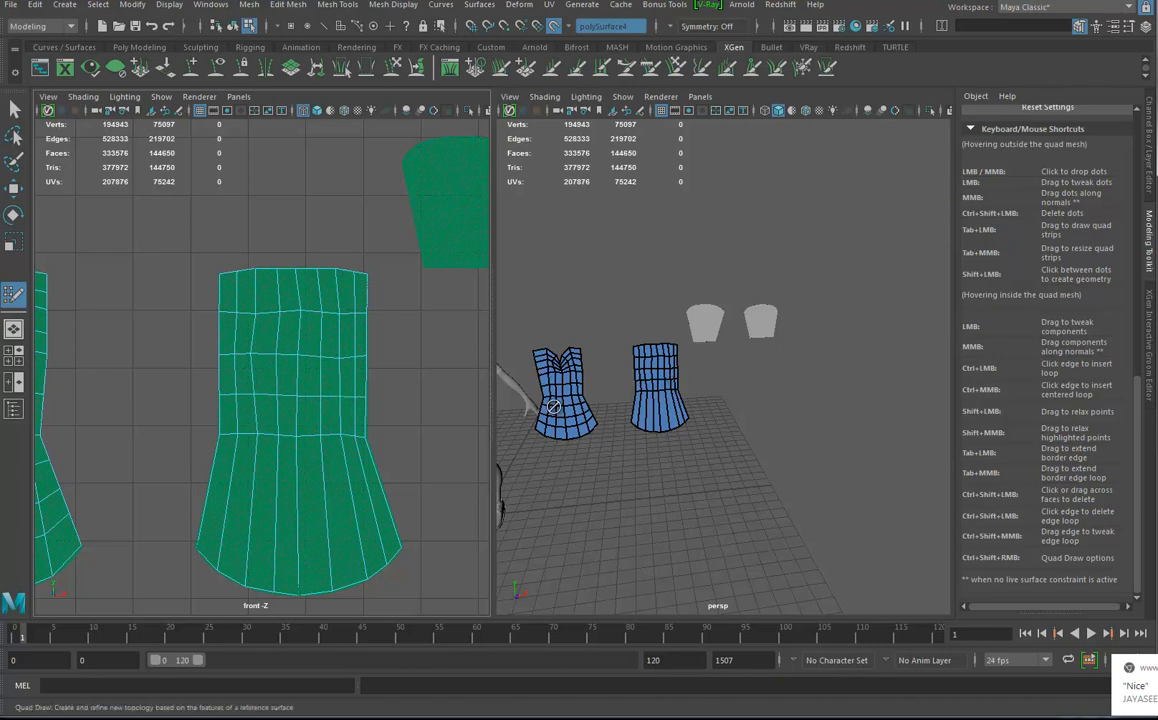
{"action": "left_click", "coordinate": [236, 334], "text": "ctrl"}
{"action": "middle_click_drag", "start_coordinate": [338, 484], "coordinate": [352, 390], "text": "alt"}
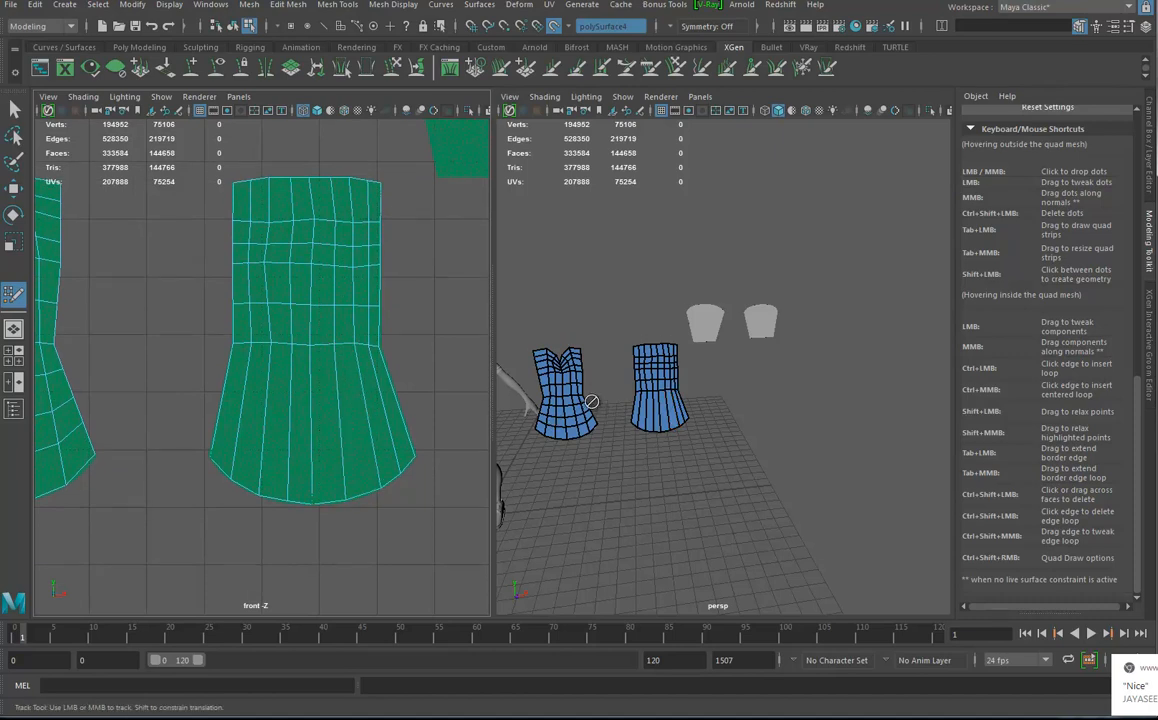
{"action": "left_click", "coordinate": [313, 418], "text": "ctrl"}
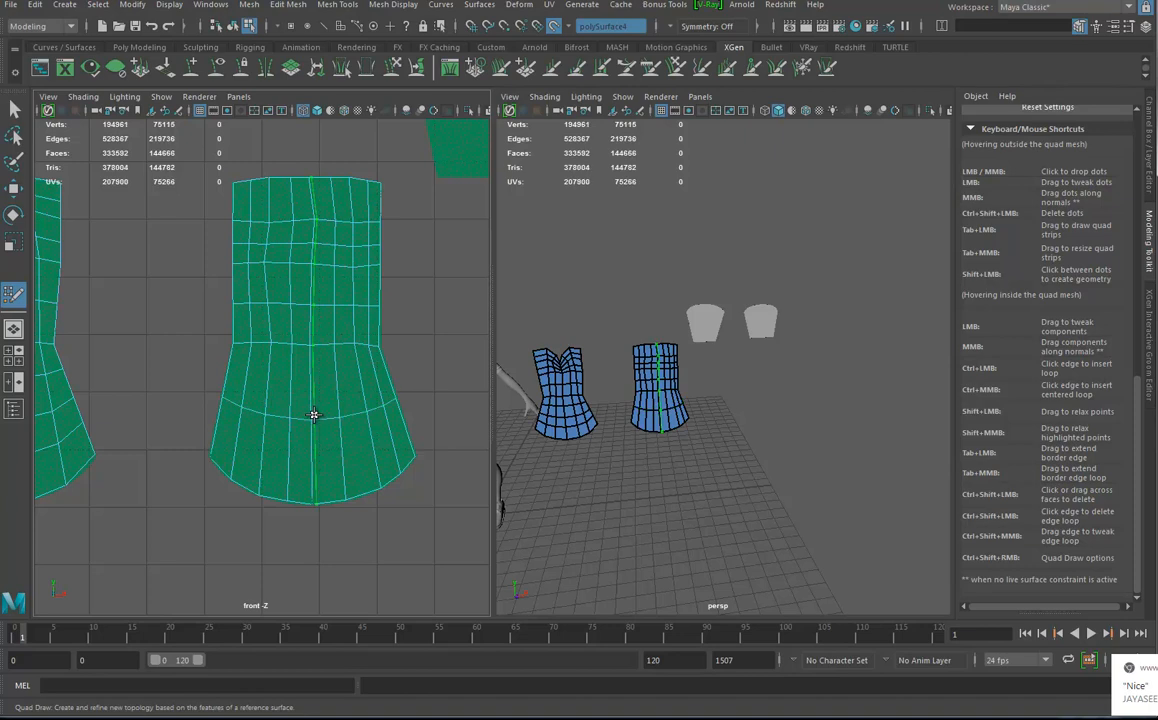
{"action": "left_click", "coordinate": [310, 466], "text": "ctrl"}
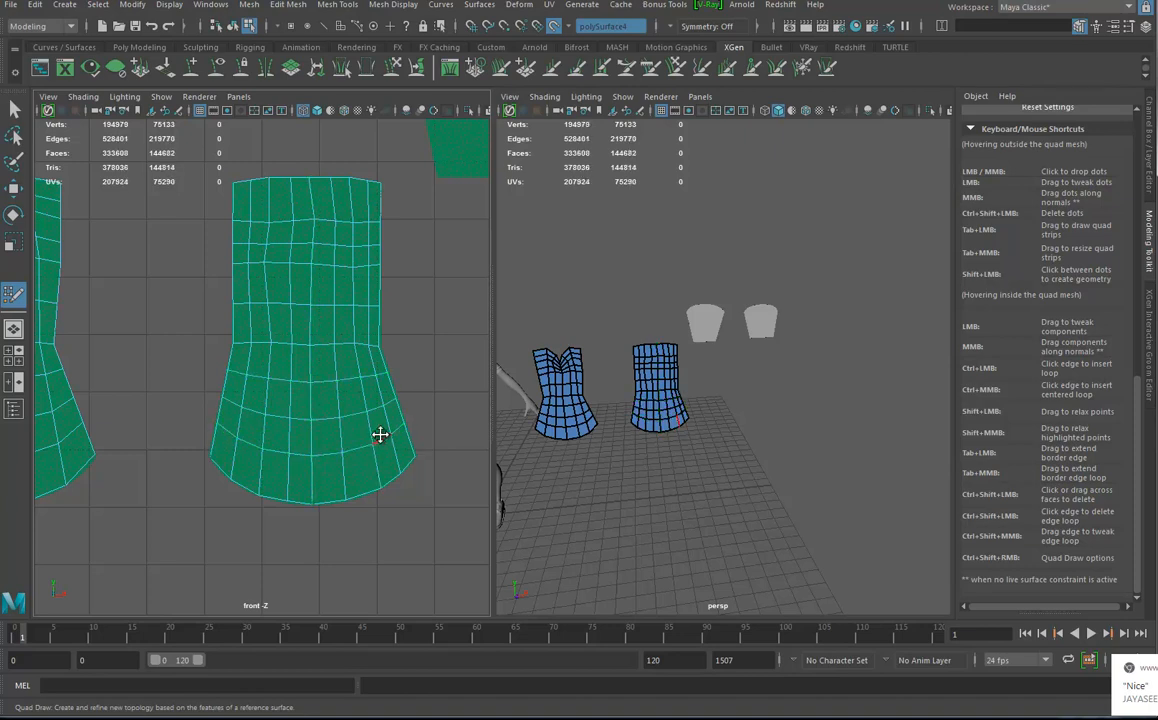
Step: Insert a horizontal edge loop through the top row of quads on the back pattern
{"action": "middle_click_drag", "start_coordinate": [384, 360], "coordinate": [408, 437], "text": "alt"}
{"action": "right_click_drag", "start_coordinate": [395, 432], "coordinate": [215, 411], "text": "alt"}
{"action": "middle_click_drag", "start_coordinate": [320, 403], "coordinate": [150, 458], "text": "alt"}
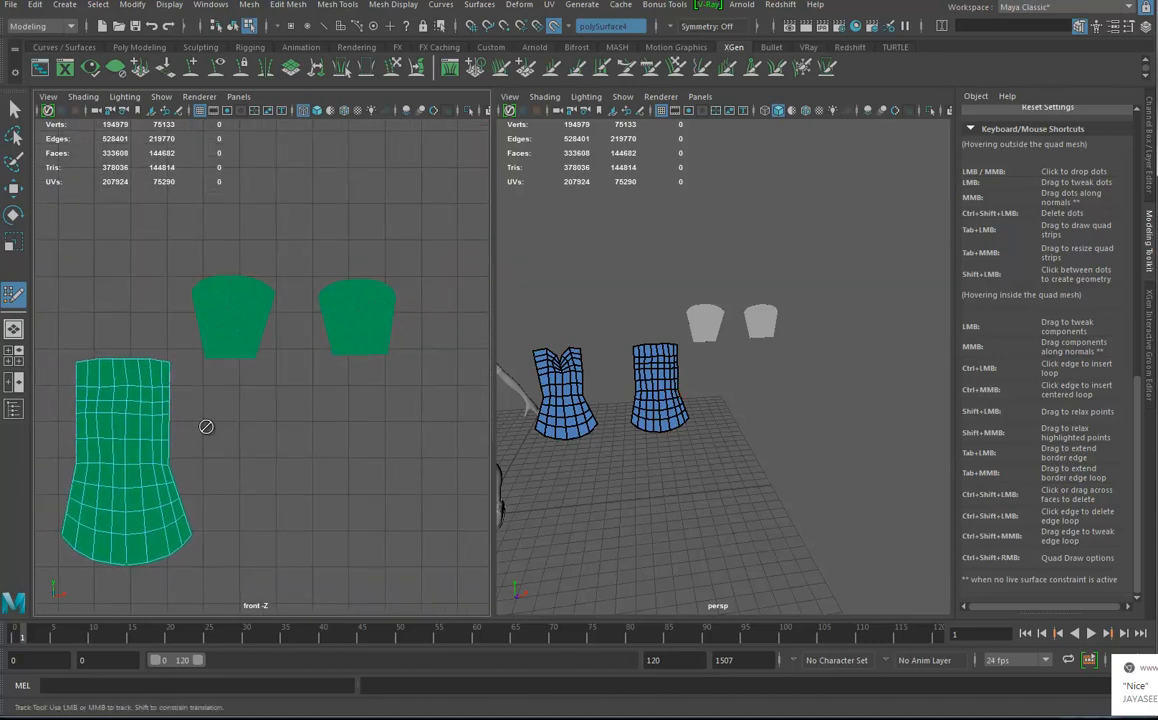
{"action": "middle_click_drag", "start_coordinate": [210, 423], "coordinate": [234, 426], "text": "alt"}
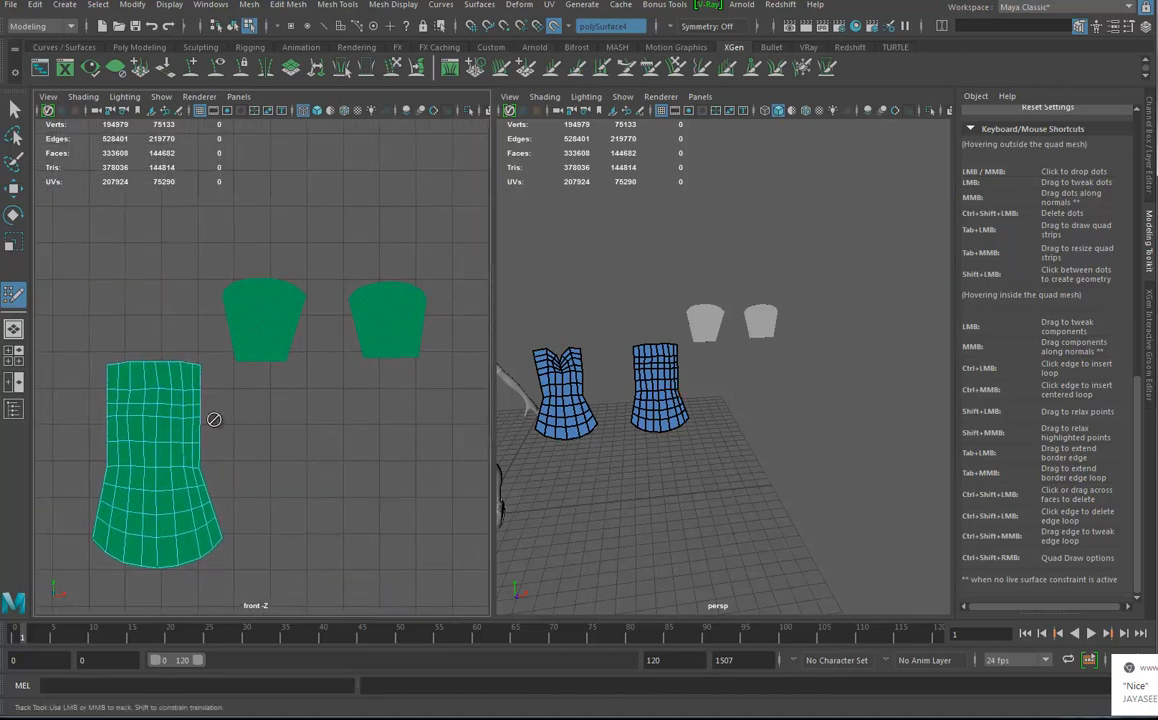
{"action": "left_click", "coordinate": [185, 374], "text": "ctrl"}
Step: Place five points along both the top curve and the bottom edge of the sleeve nearest the back pattern, and fill four quads between them
{"action": "middle_click_drag", "start_coordinate": [315, 383], "coordinate": [414, 385], "text": "alt"}
{"action": "right_click_drag", "start_coordinate": [297, 419], "coordinate": [410, 424], "text": "alt"}
{"action": "middle_click_drag", "start_coordinate": [339, 414], "coordinate": [279, 445], "text": "alt"}
{"action": "middle_click_drag", "start_coordinate": [324, 408], "coordinate": [293, 447], "text": "alt"}
{"action": "right_click_drag", "start_coordinate": [293, 447], "coordinate": [315, 330], "text": "alt"}
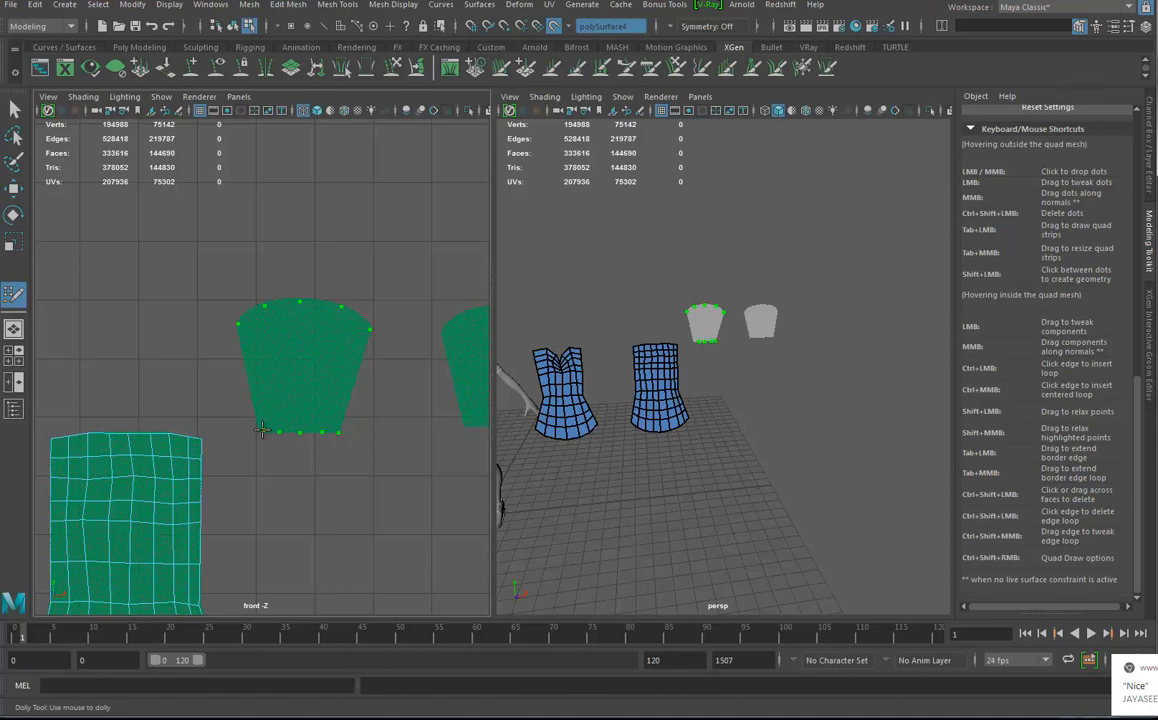
{"action": "left_click", "coordinate": [258, 360], "text": "shift"}
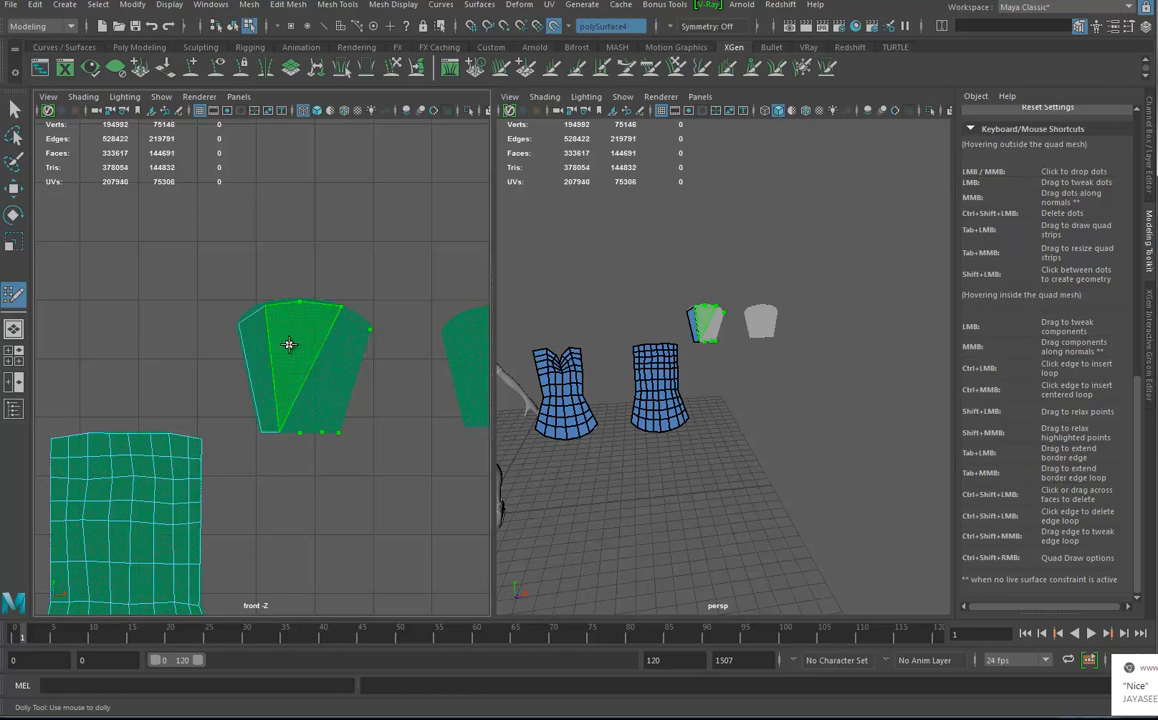
{"action": "left_click", "coordinate": [293, 366], "text": "shift"}
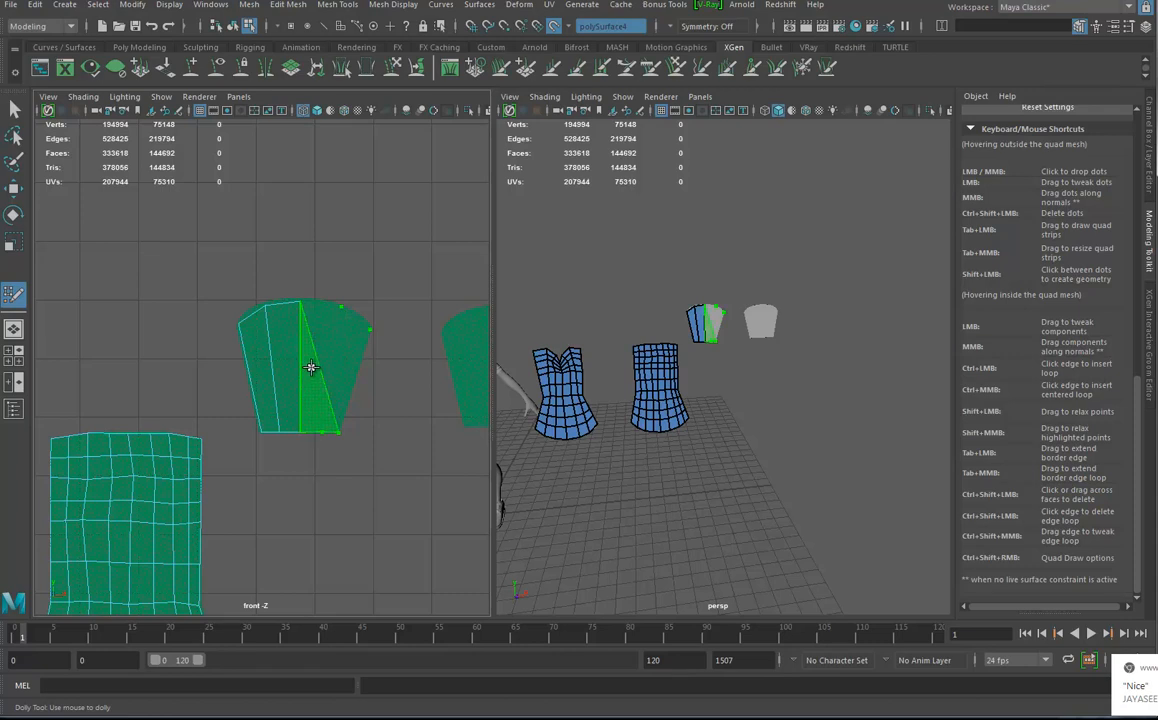
{"action": "left_click", "coordinate": [313, 369], "text": "shift"}
{"action": "left_click", "coordinate": [345, 363], "text": "shift"}
Step: Insert four horizontal edge loops across the sleeve mesh, spaced evenly from the top curve to the cuff
{"action": "left_click", "coordinate": [362, 349], "text": "ctrl"}
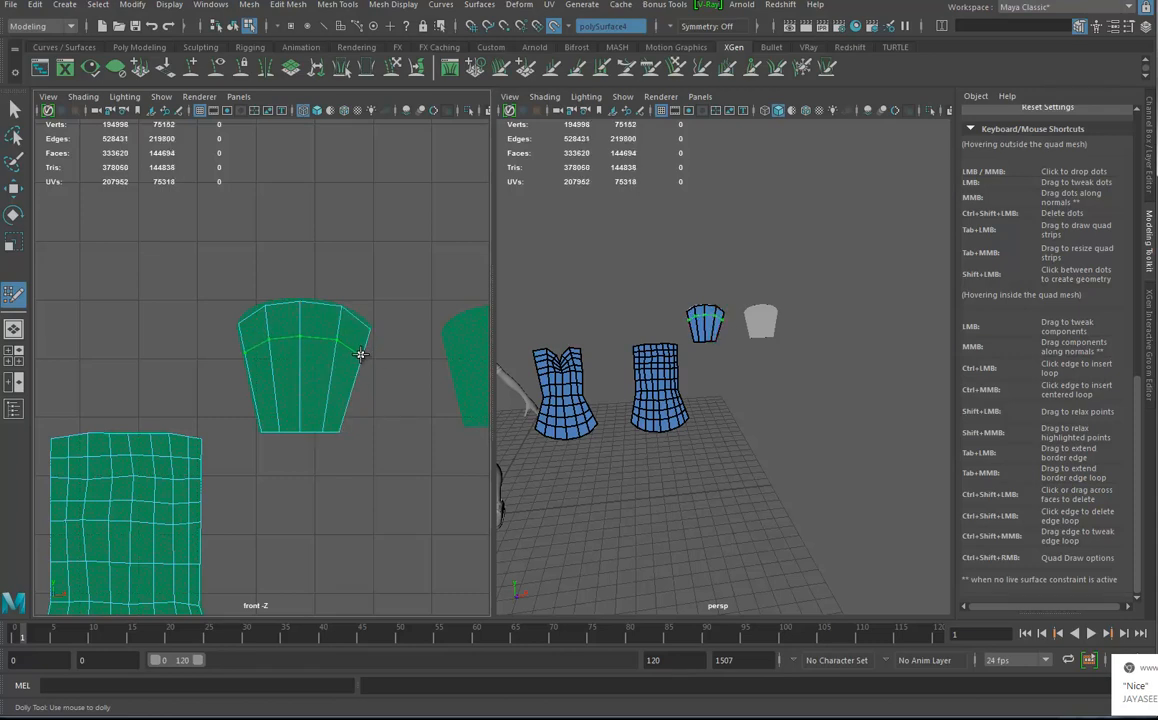
{"action": "left_click", "coordinate": [359, 368], "text": "ctrl"}
{"action": "left_click", "coordinate": [348, 395], "text": "ctrl"}
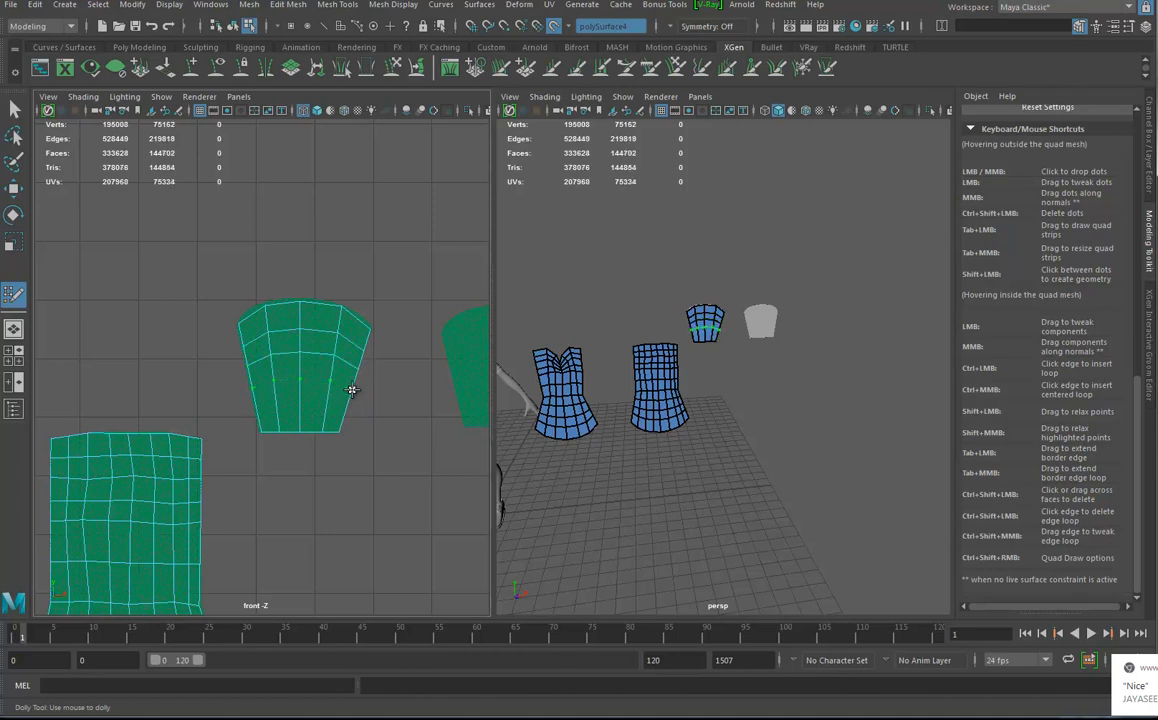
{"action": "left_click", "coordinate": [346, 408], "text": "ctrl"}
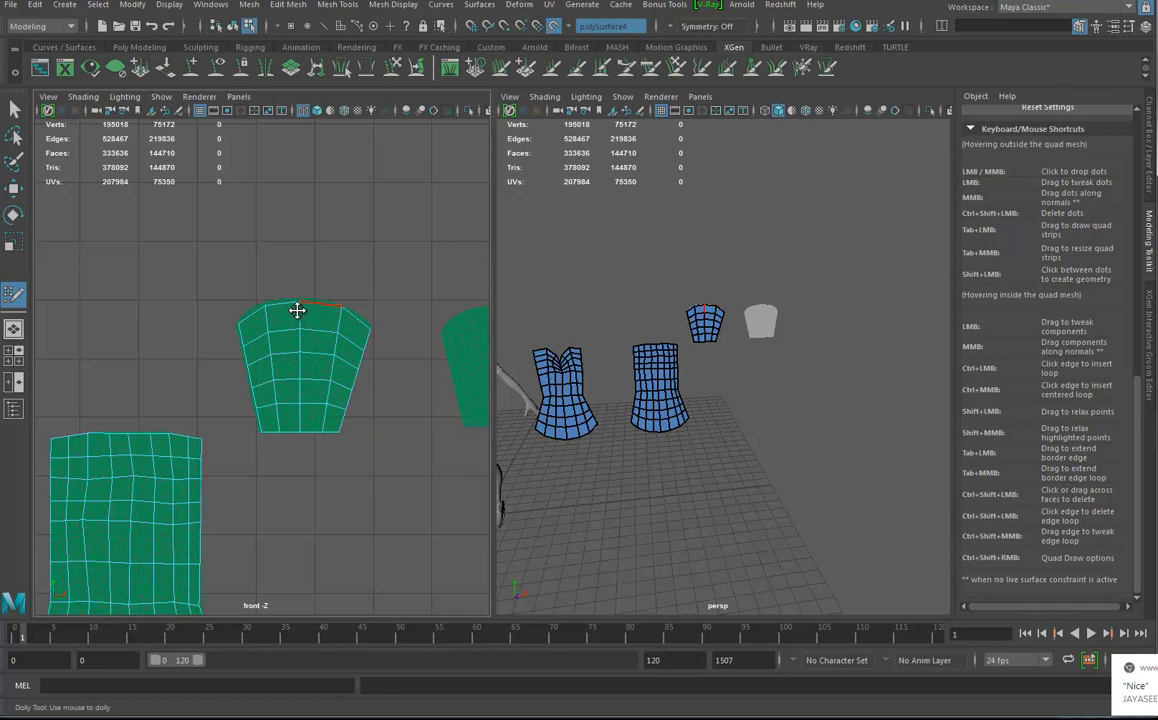
Step: Insert four vertical edge loops into the sleeve mesh, one through each column of quads, to follow the curved top
{"action": "middle_click_drag", "start_coordinate": [248, 411], "coordinate": [318, 437], "text": "alt"}
{"action": "right_click_drag", "start_coordinate": [318, 437], "coordinate": [388, 436], "text": "alt"}
{"action": "left_click", "coordinate": [337, 328], "text": "ctrl"}
{"action": "left_click", "coordinate": [300, 342], "text": "ctrl"}
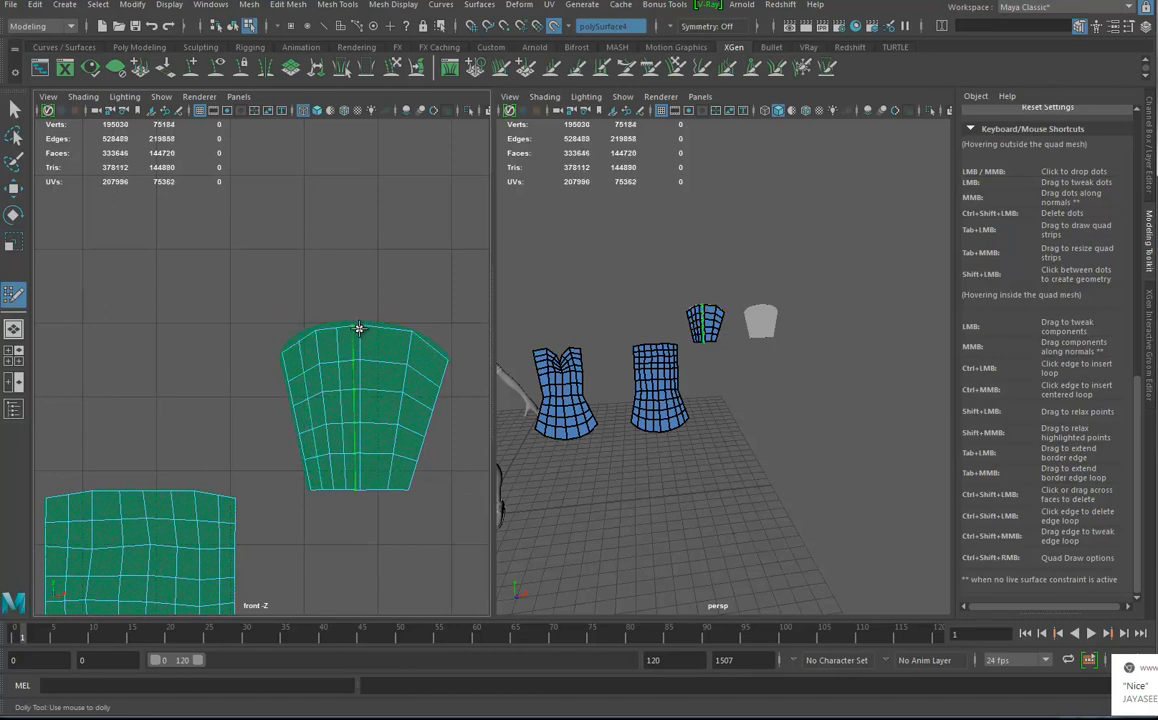
{"action": "left_click", "coordinate": [385, 329], "text": "ctrl"}
{"action": "left_click", "coordinate": [430, 350], "text": "ctrl"}
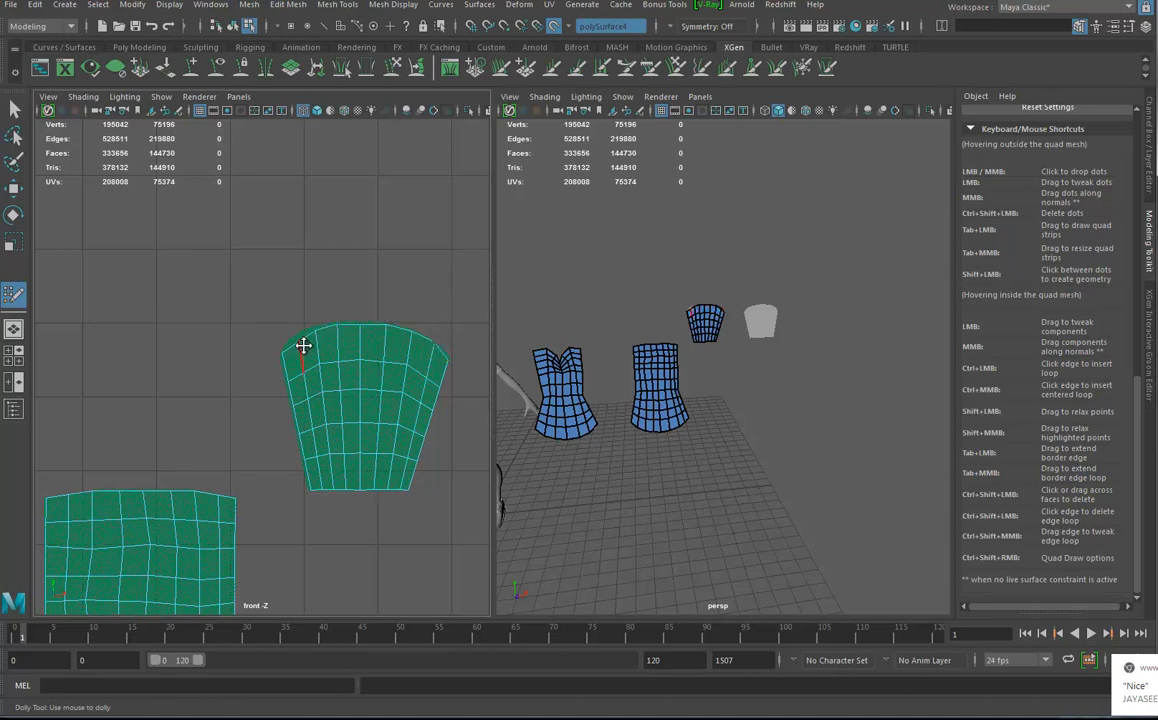
Step: Relax the quads on the sleeve and back pattern meshes to even out their spacing
{"action": "middle_click_drag", "start_coordinate": [250, 555], "coordinate": [259, 401], "text": "alt"}
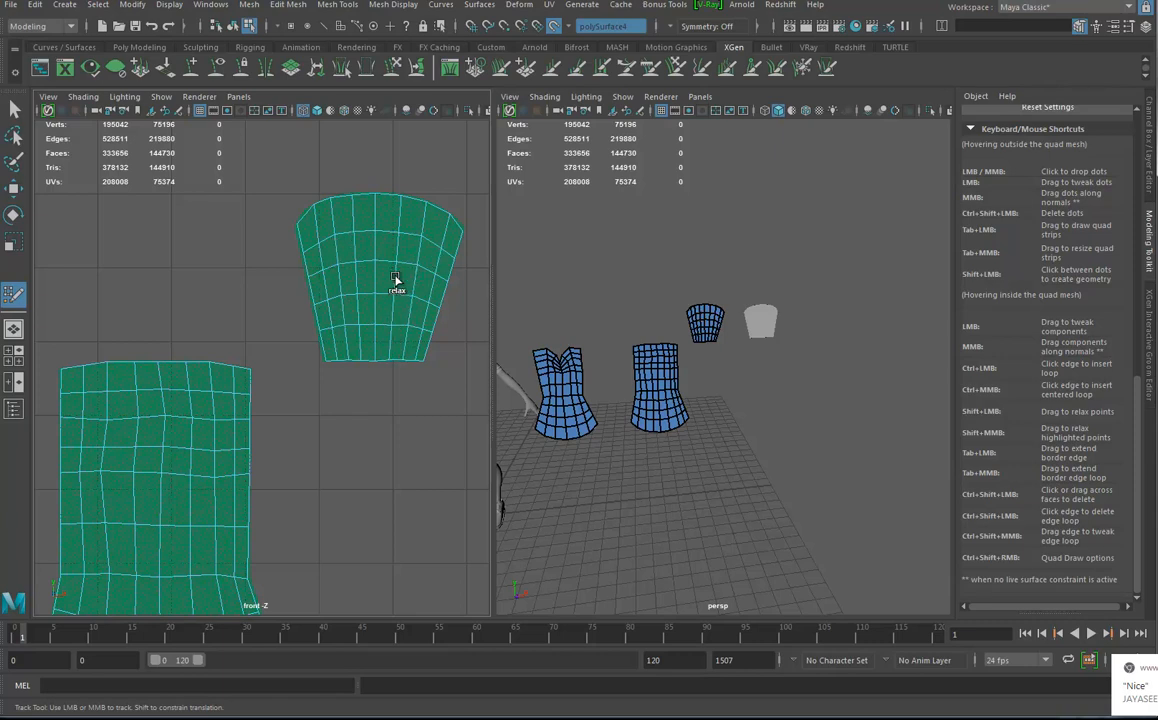
{"action": "middle_click_drag", "start_coordinate": [326, 504], "coordinate": [381, 458], "text": "alt"}
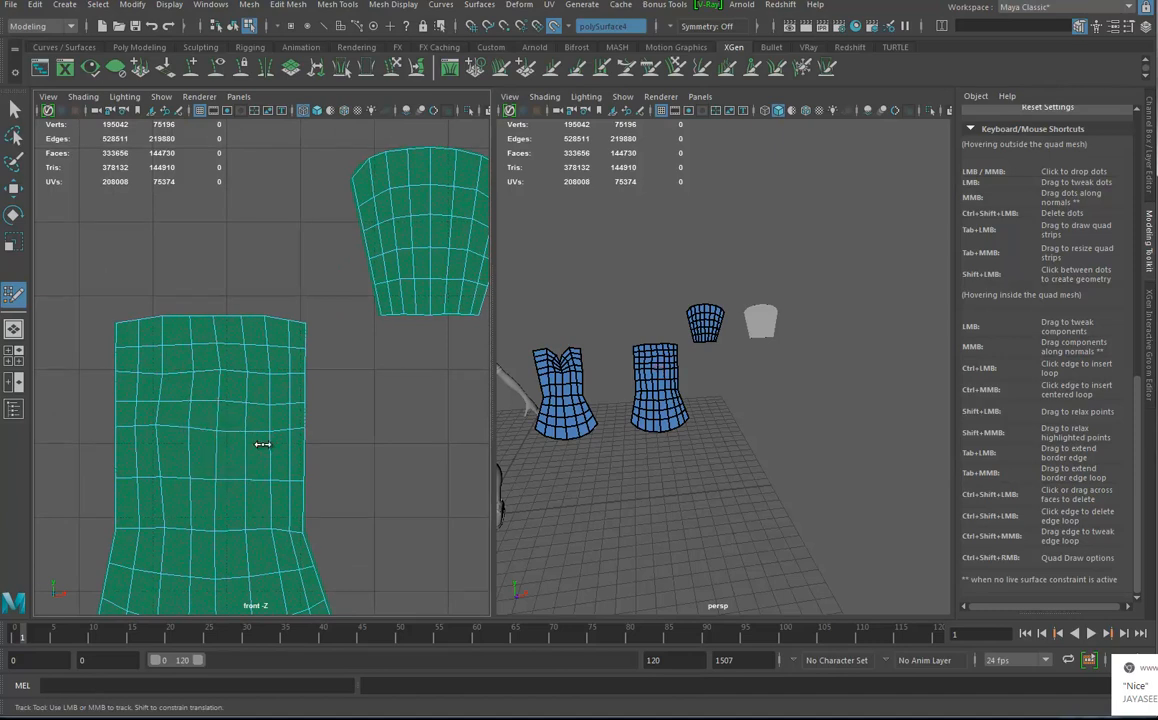
{"action": "mouse_move", "coordinate": [198, 436]}
{"action": "left_mouse_down", "text": "shift"}
{"action": "mouse_move", "coordinate": [209, 464]}
{"action": "mouse_move", "coordinate": [155, 380]}
{"action": "mouse_move", "coordinate": [184, 413]}
{"action": "mouse_move", "coordinate": [204, 349]}
{"action": "mouse_move", "coordinate": [214, 413]}
{"action": "left_mouse_up", "text": "shift"}
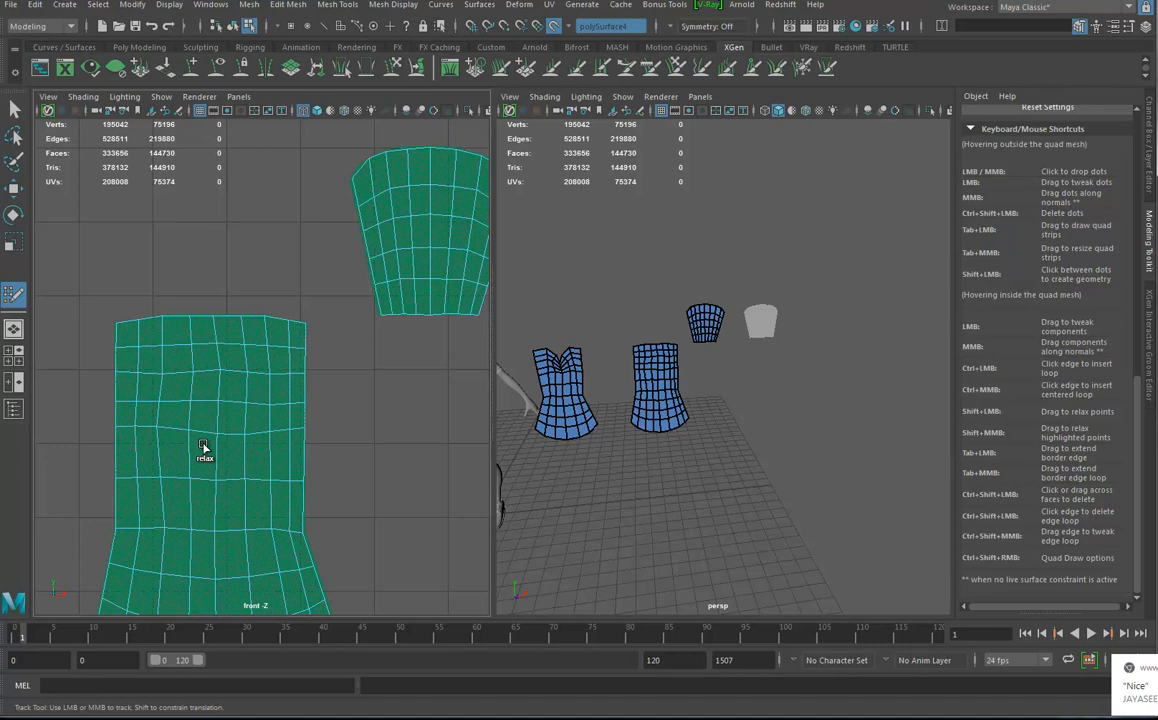
{"action": "mouse_move", "coordinate": [207, 455]}
{"action": "right_mouse_down", "text": "ctrl+shift"}
{"action": "mouse_move", "coordinate": [202, 440]}
{"action": "mouse_move", "coordinate": [204, 452]}
{"action": "right_mouse_up", "text": "ctrl+shift"}
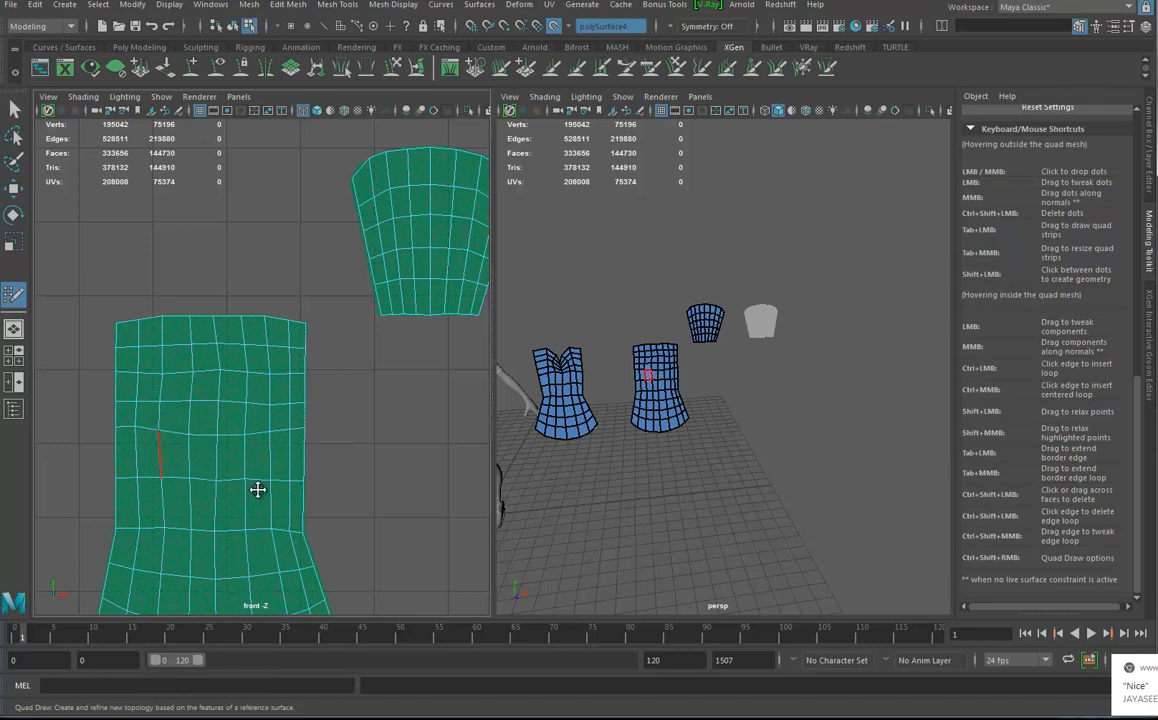
{"action": "middle_click_drag", "start_coordinate": [398, 491], "coordinate": [425, 380], "text": "alt"}
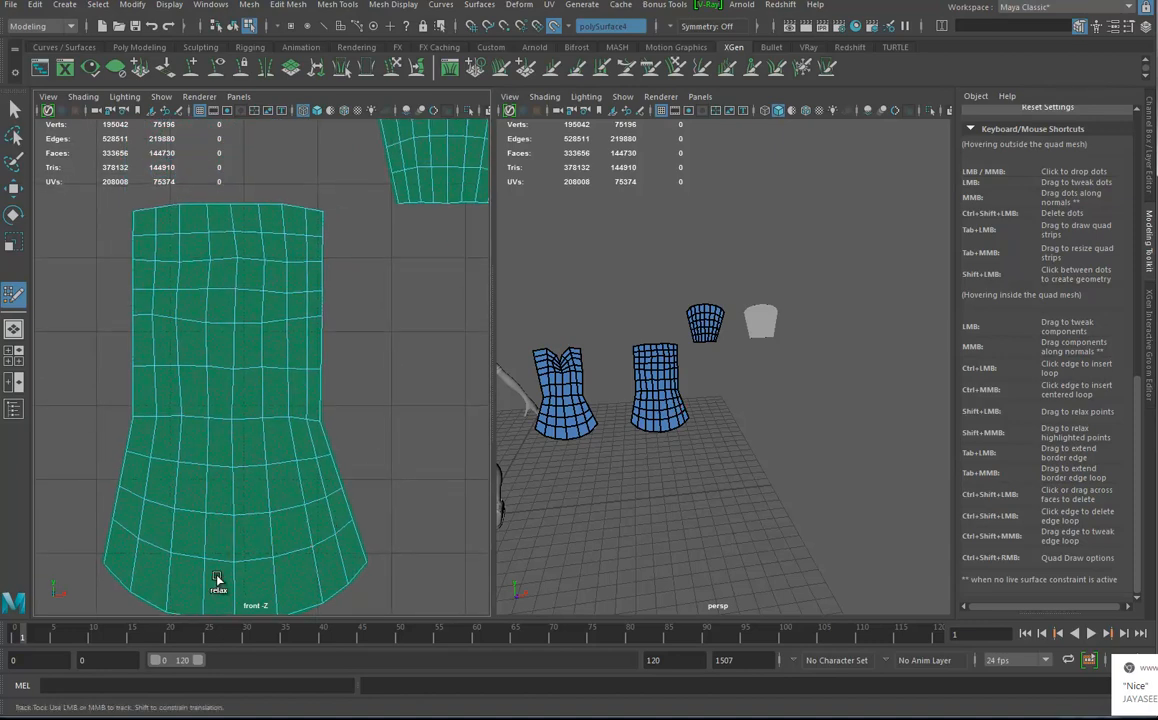
Step: Duplicate all faces of the finished sleeve mesh and move the copy onto the uncovered second sleeve pattern
{"action": "right_click_drag", "start_coordinate": [342, 384], "coordinate": [39, 401], "text": "alt"}
{"action": "right_click_drag", "start_coordinate": [233, 393], "coordinate": [235, 414], "text": "alt"}
{"action": "middle_click_drag", "start_coordinate": [432, 363], "coordinate": [258, 479], "text": "alt"}
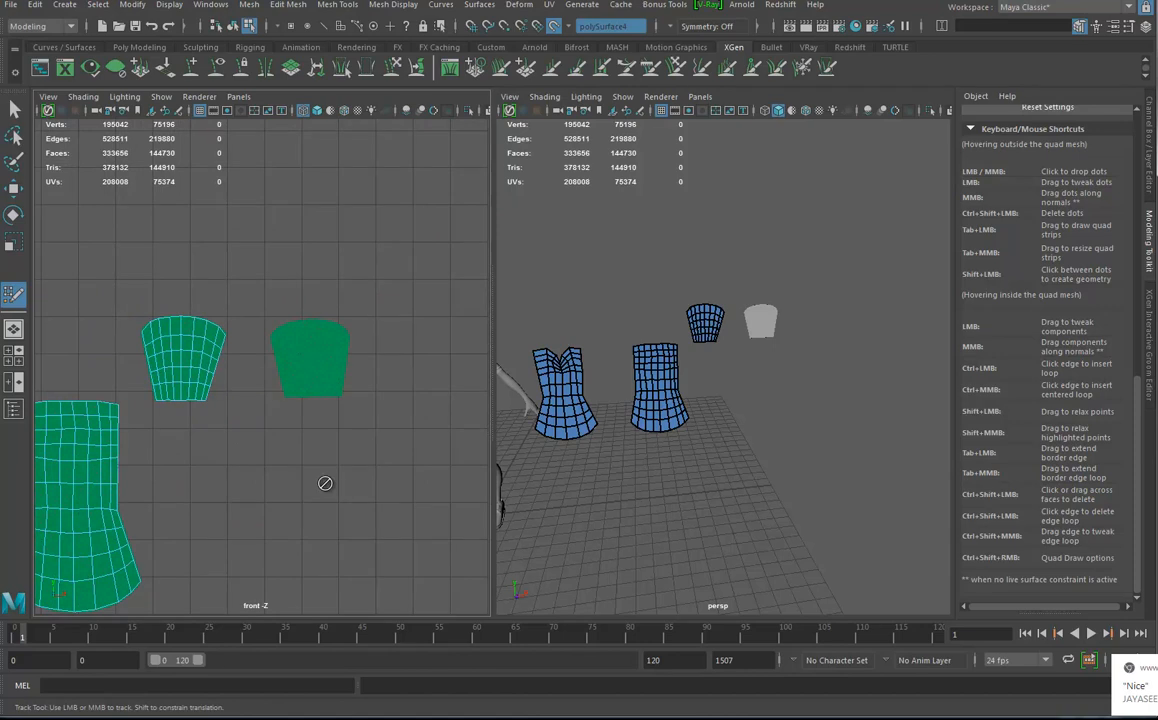
{"action": "right_click_drag", "start_coordinate": [325, 483], "coordinate": [355, 471], "text": "alt"}
{"action": "right_click_drag", "start_coordinate": [301, 373], "coordinate": [408, 486], "text": "alt"}
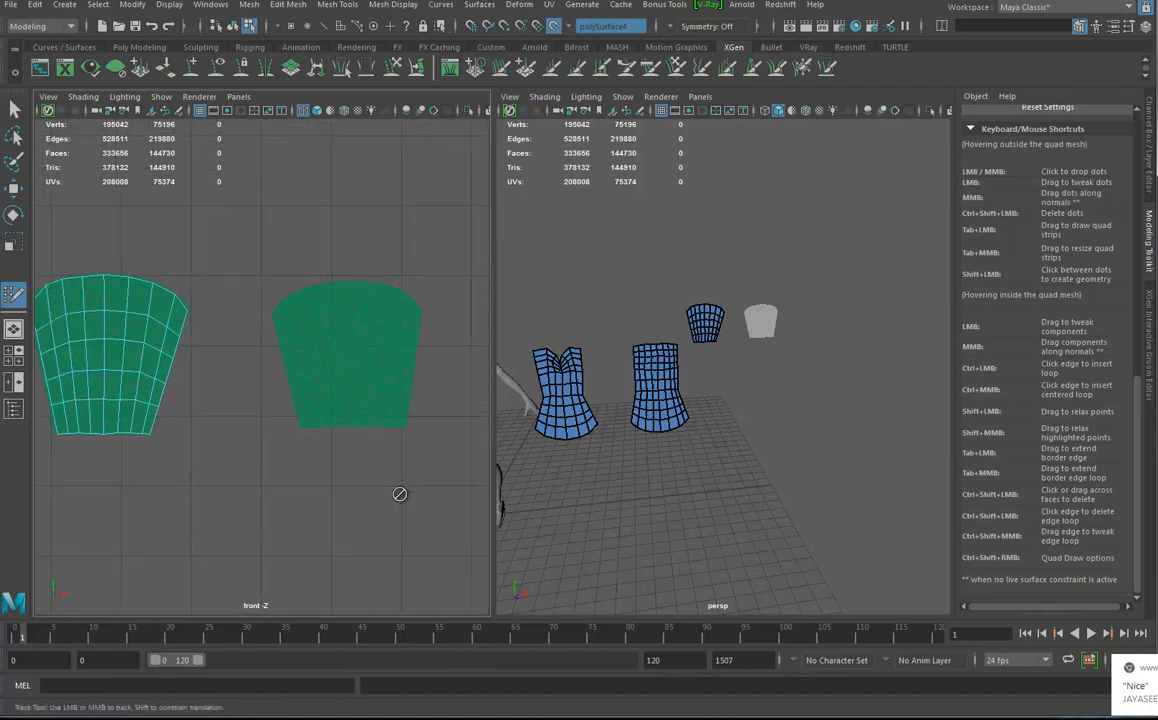
{"action": "middle_click_drag", "start_coordinate": [323, 499], "coordinate": [248, 406], "text": "alt"}
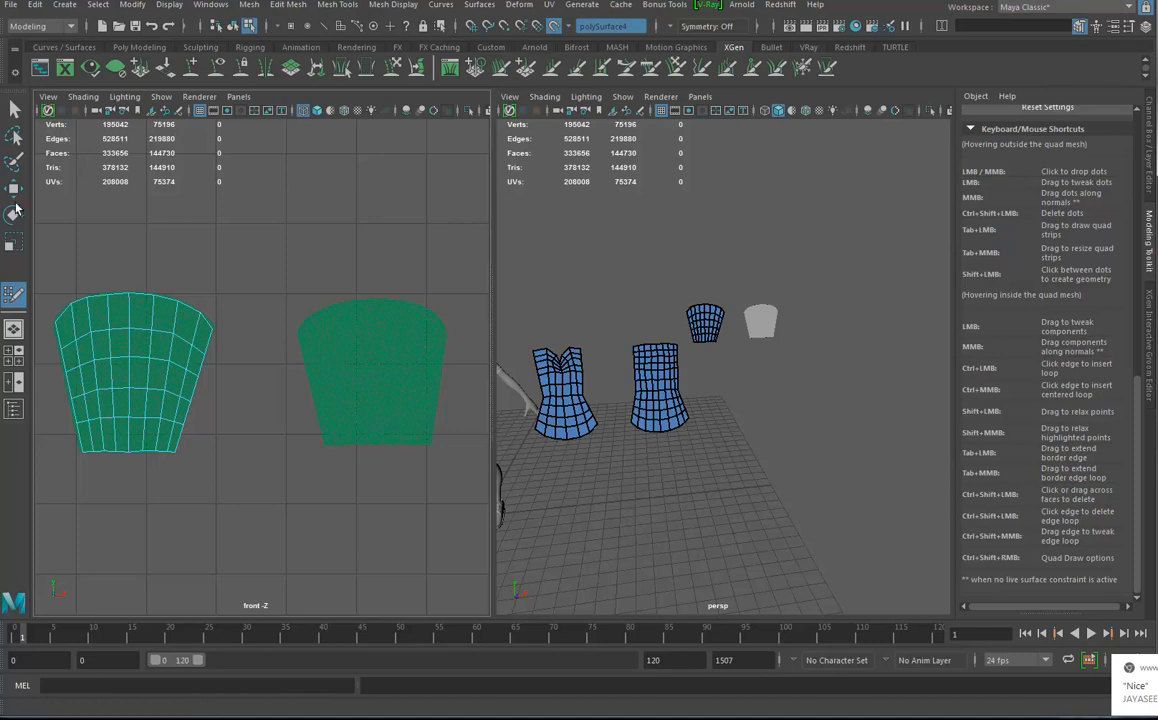
{"action": "left_click", "coordinate": [15, 191]}
{"action": "middle_click_drag", "start_coordinate": [255, 419], "coordinate": [296, 425], "text": "alt"}
{"action": "right_click", "coordinate": [716, 325]}
{"action": "right_click_drag", "start_coordinate": [716, 325], "coordinate": [720, 367]}
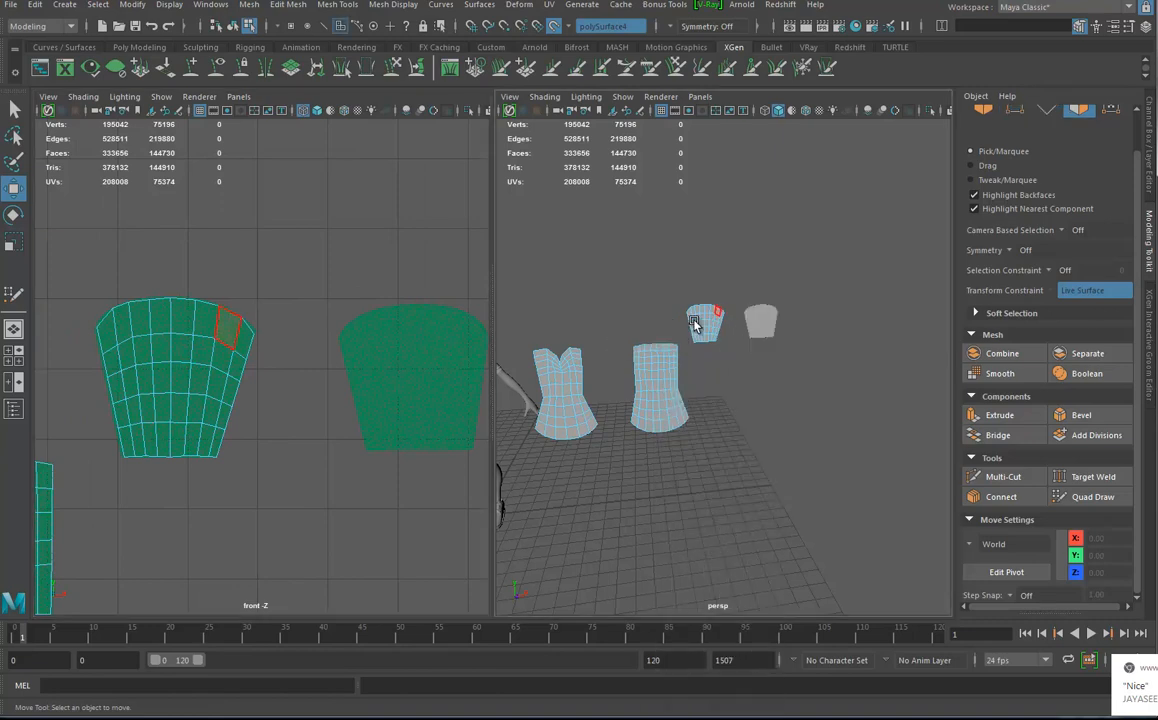
{"action": "double_click", "coordinate": [695, 323]}
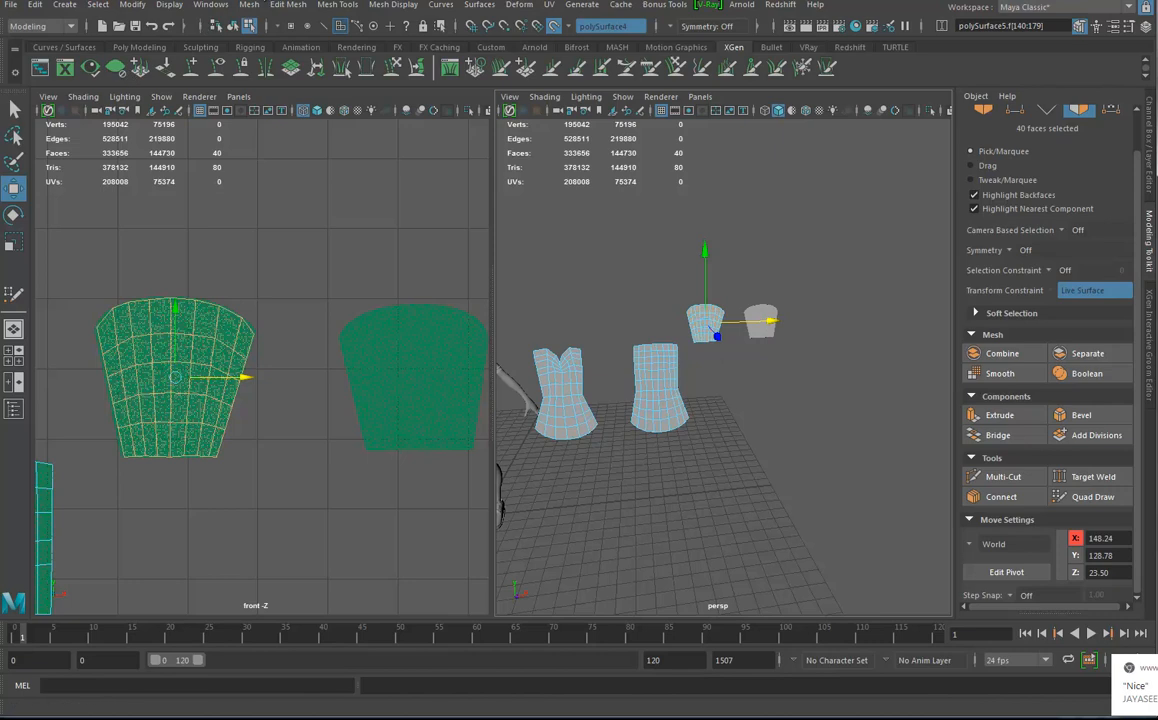
{"action": "left_click", "coordinate": [250, 4]}
{"action": "mouse_move", "coordinate": [288, 4]}
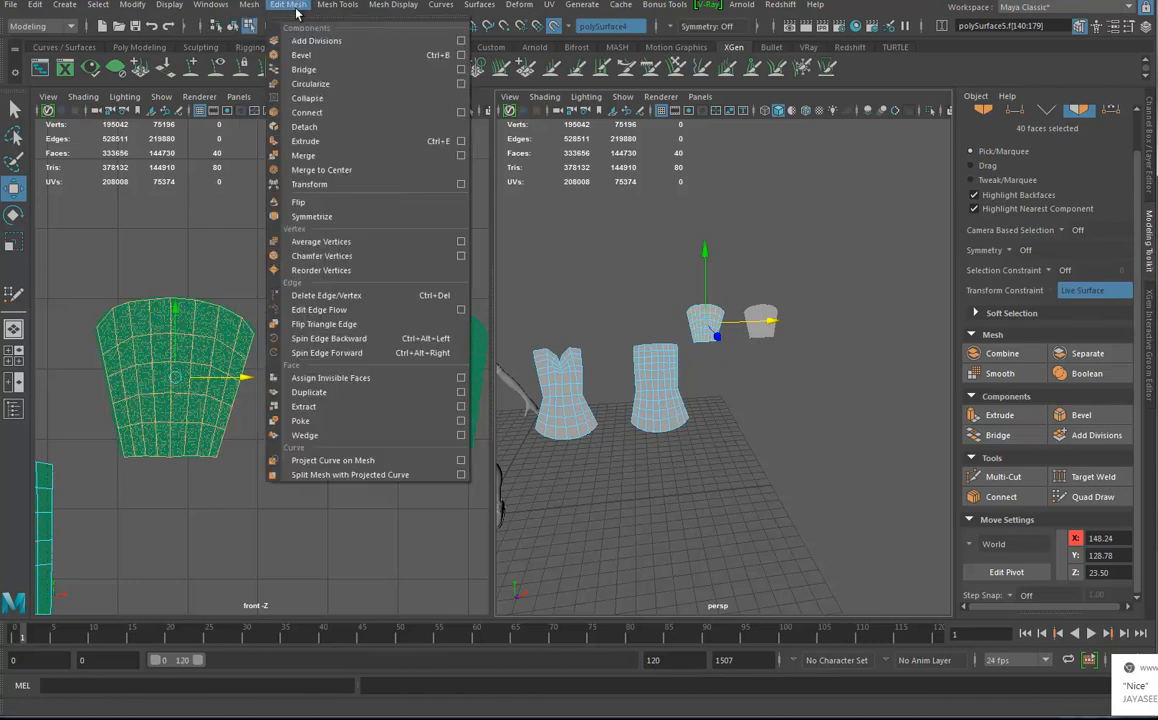
{"action": "left_click", "coordinate": [319, 401]}
{"action": "left_click_drag", "start_coordinate": [740, 316], "coordinate": [793, 318]}
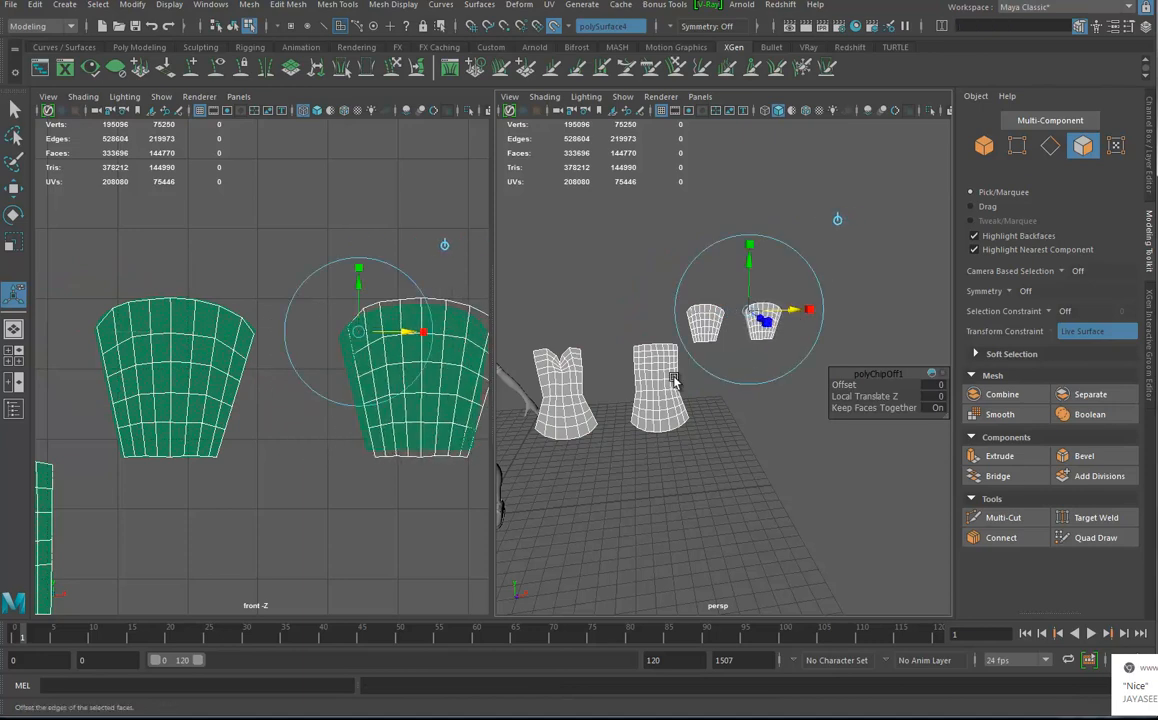
{"action": "middle_click_drag", "start_coordinate": [431, 360], "coordinate": [322, 358], "text": "alt"}
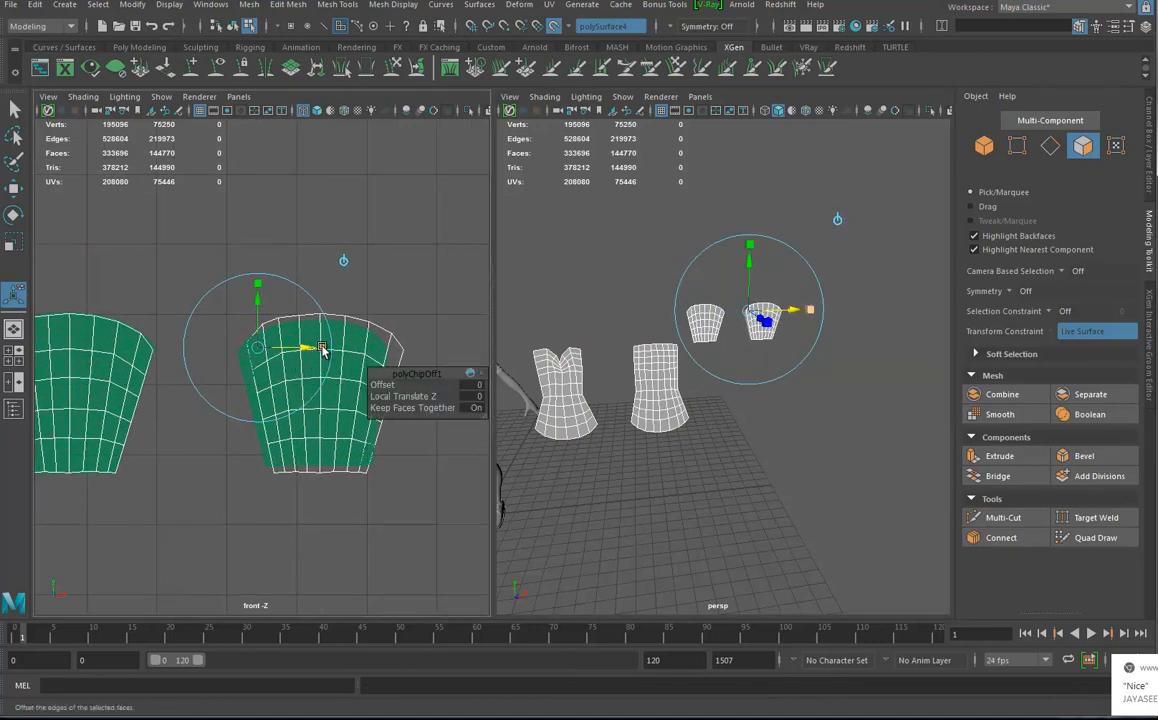
{"action": "left_click_drag", "start_coordinate": [322, 348], "coordinate": [124, 347]}
{"action": "key", "text": "ctrl+z"}
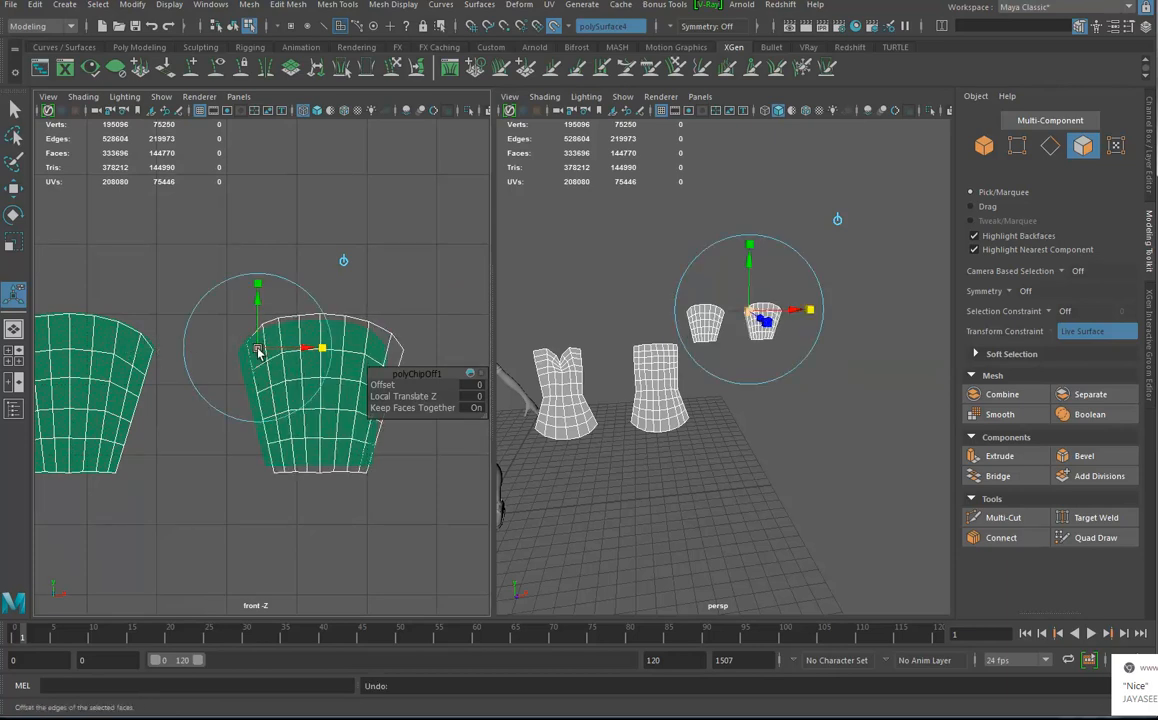
Step: Turn off the live surface, then flip all faces of the duplicated sleeve horizontally and center them over the second sleeve pattern
{"action": "right_click_drag", "start_coordinate": [380, 343], "coordinate": [380, 380]}
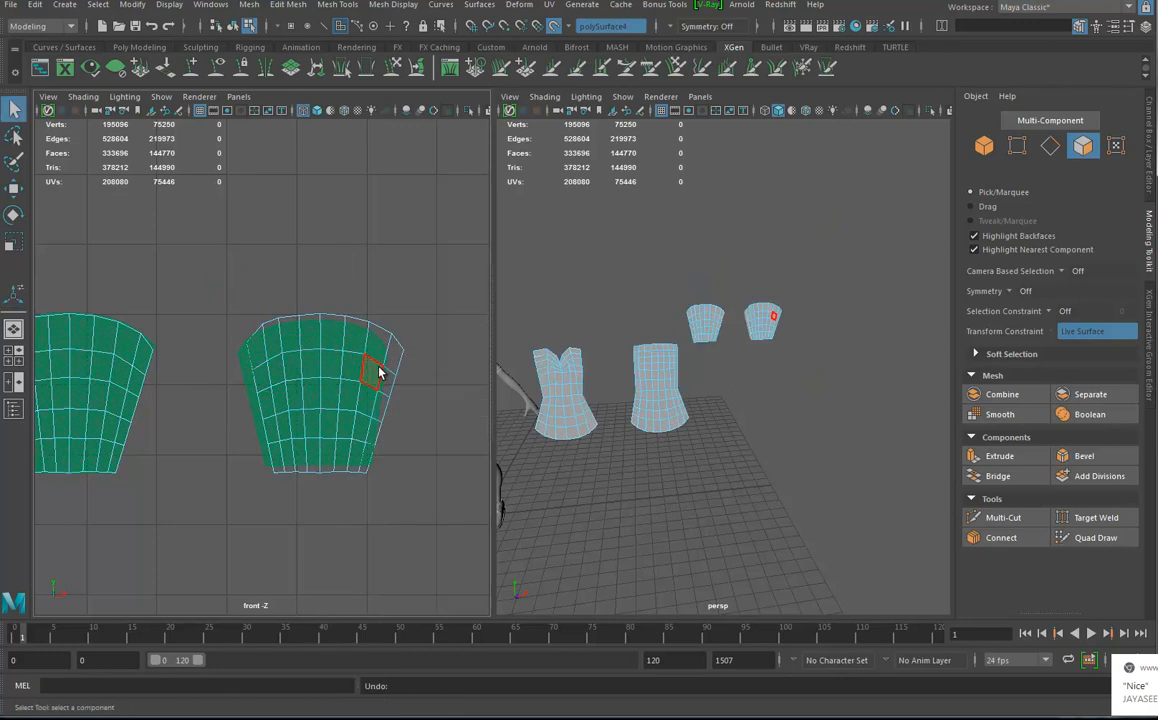
{"action": "double_click", "coordinate": [372, 357]}
{"action": "key", "text": "r"}
{"action": "left_click_drag", "start_coordinate": [390, 397], "coordinate": [271, 394]}
{"action": "key", "text": "ctrl+z"}
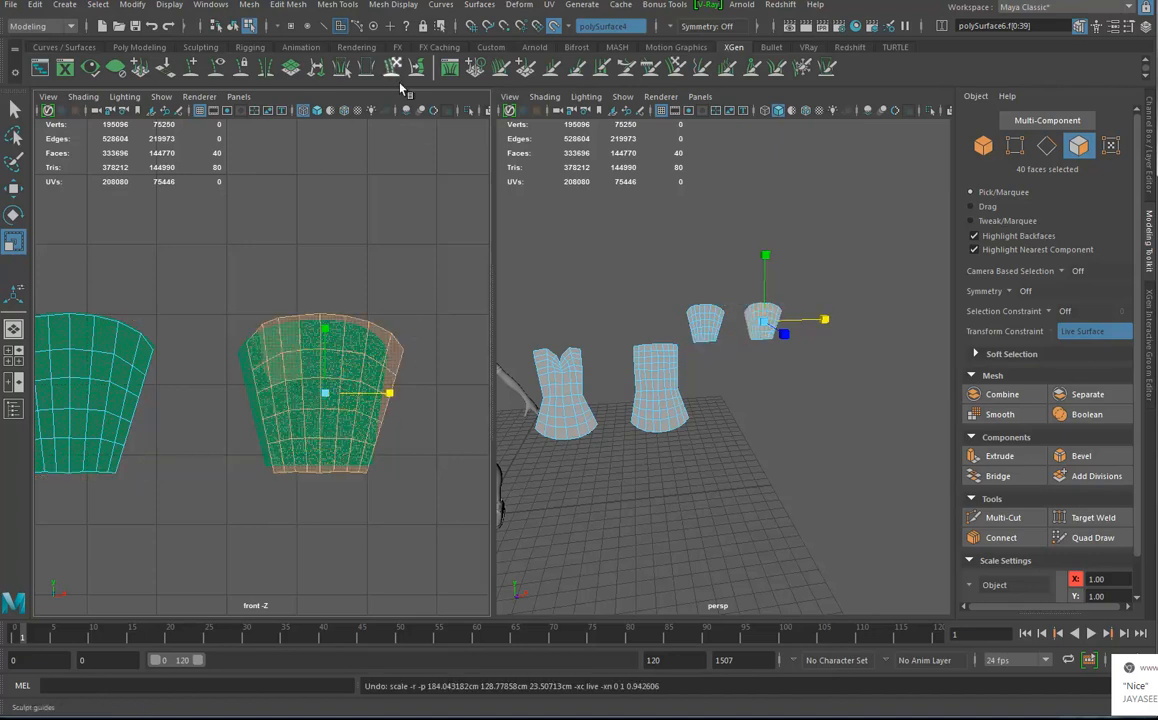
{"action": "left_click", "coordinate": [555, 28]}
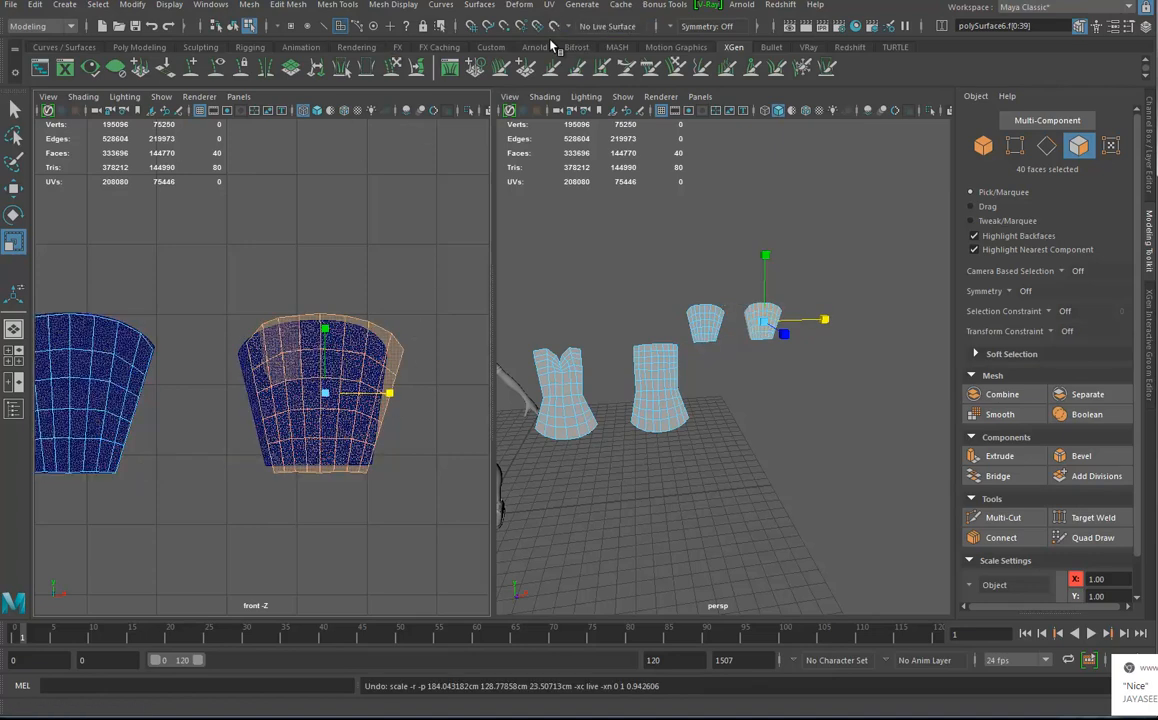
{"action": "left_click_drag", "start_coordinate": [393, 396], "coordinate": [267, 391]}
{"action": "middle_click_drag", "start_coordinate": [267, 391], "coordinate": [262, 392]}
{"action": "key", "text": "w"}
{"action": "left_click_drag", "start_coordinate": [325, 395], "coordinate": [314, 400]}
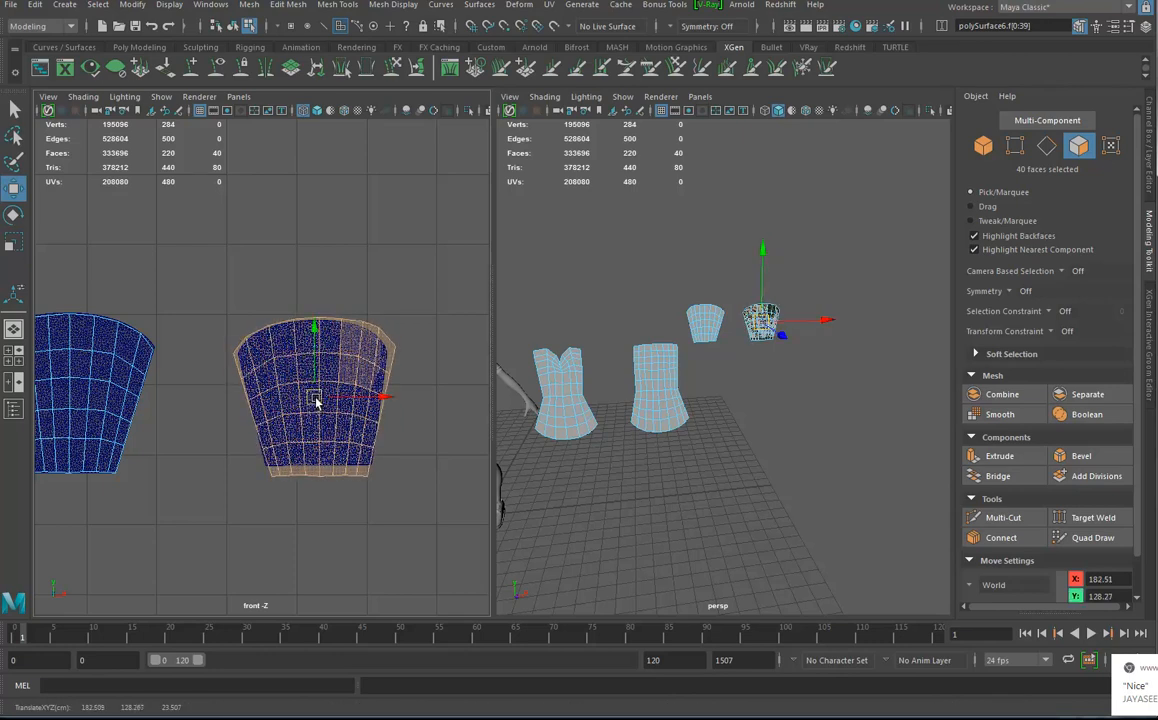
Step: Scale the flipped sleeve copy down slightly in width and height to fit the second sleeve pattern
{"action": "key", "text": "e"}
{"action": "key", "text": "r"}
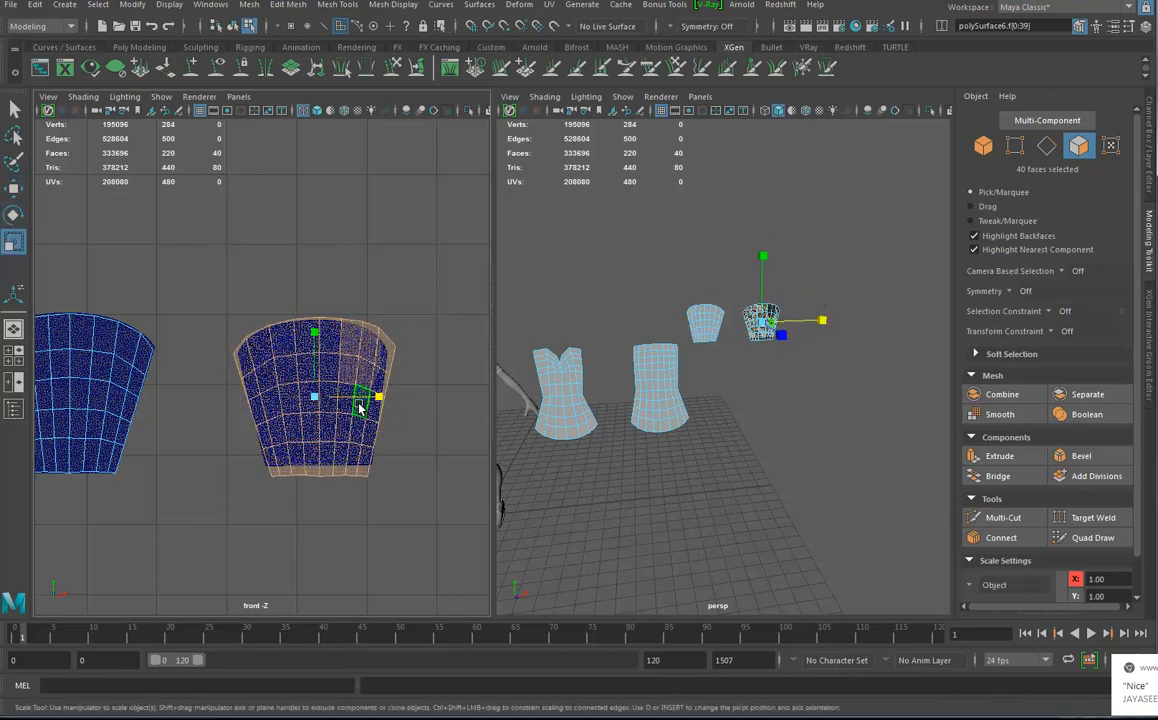
{"action": "left_click_drag", "start_coordinate": [378, 400], "coordinate": [372, 401]}
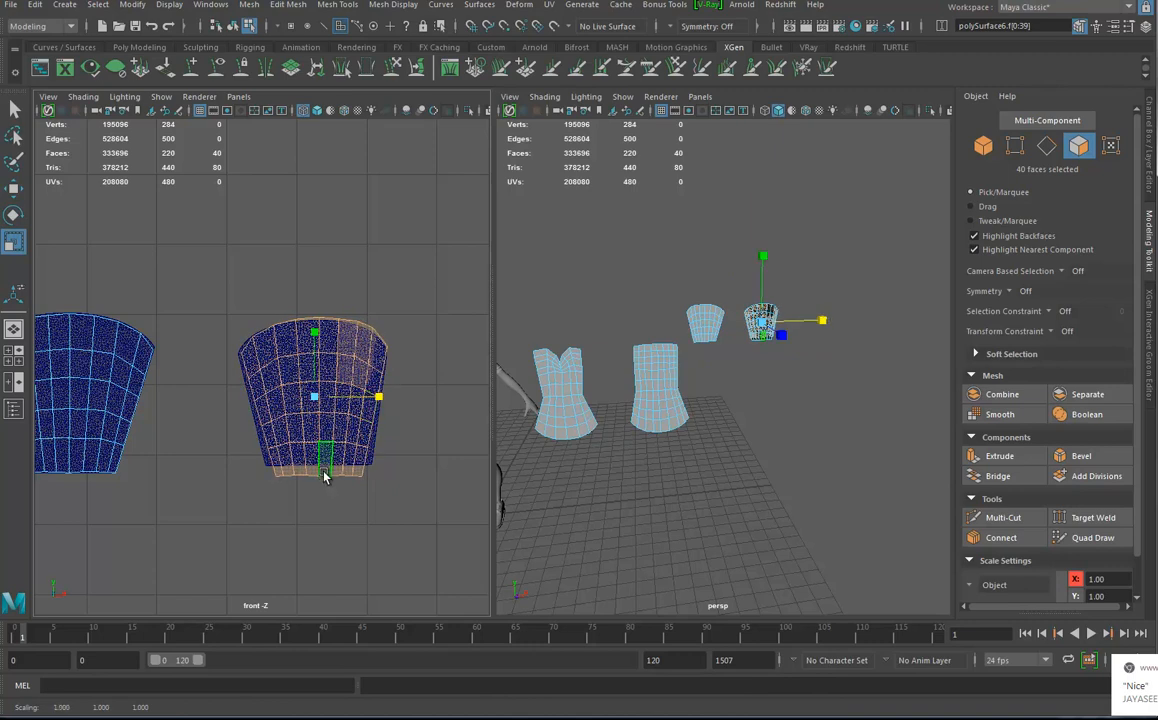
{"action": "left_click_drag", "start_coordinate": [315, 335], "coordinate": [315, 340]}
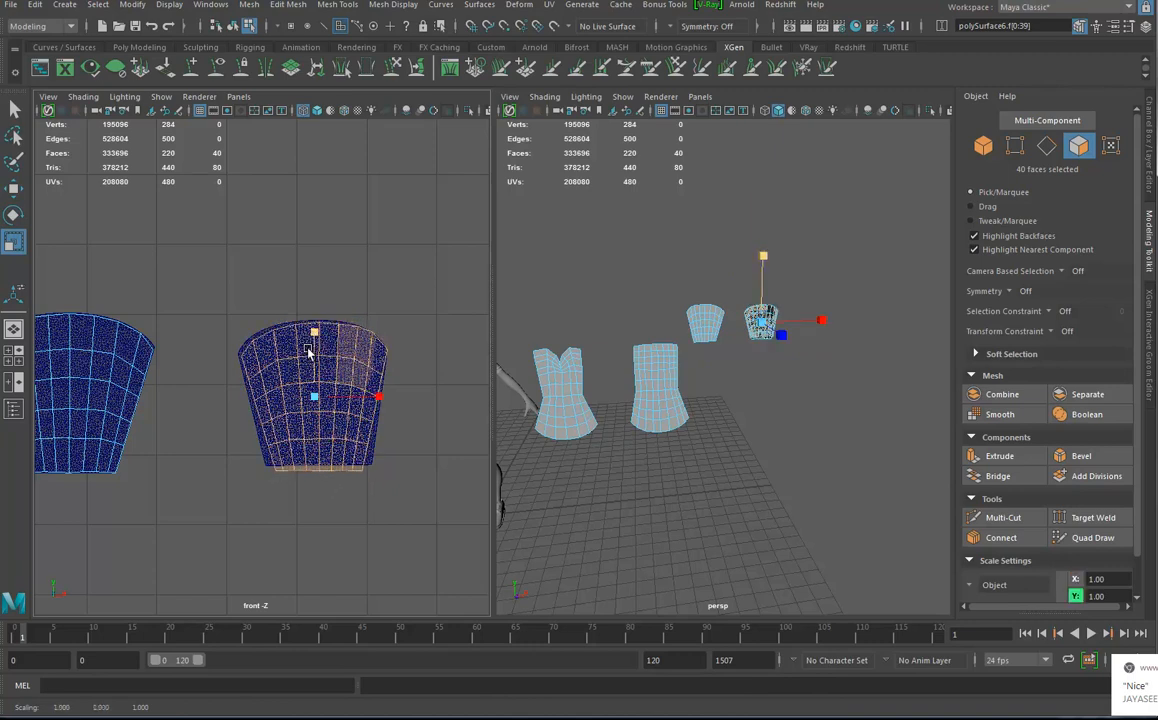
Step: Using soft selection, move the two bottom corner areas of the sleeve copy onto the pattern's bottom corners
{"action": "scroll", "coordinate": [313, 449], "scroll_direction": "up", "scroll_amount": 4}
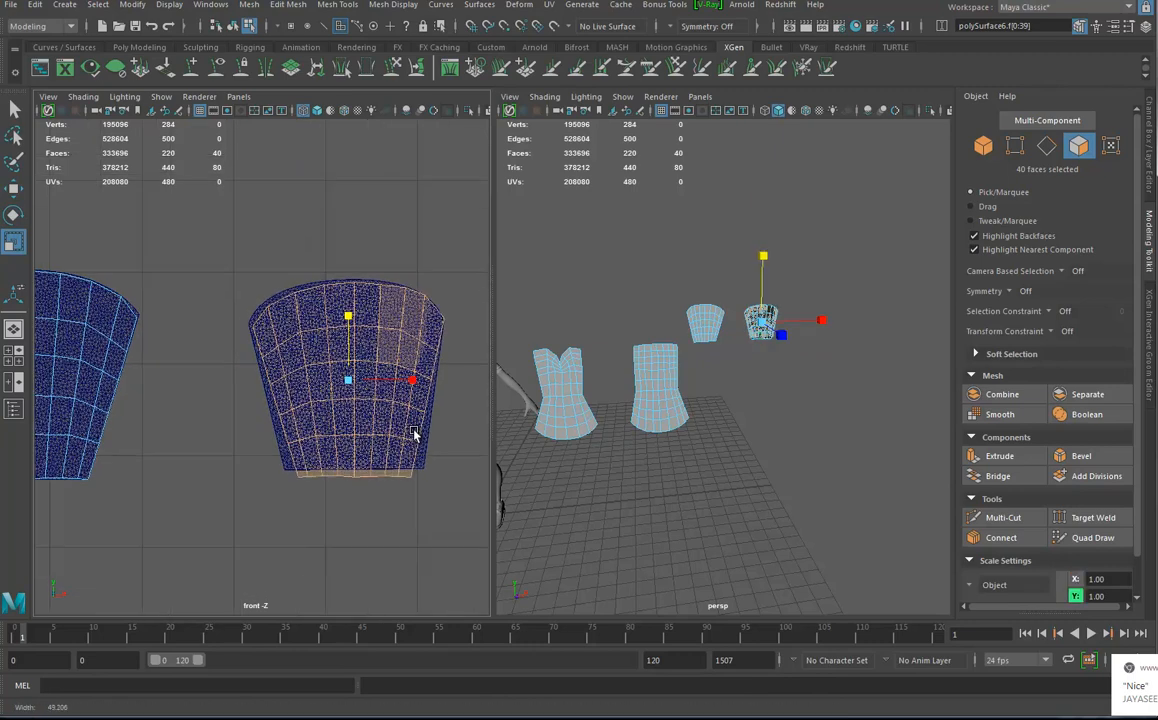
{"action": "right_click_drag", "start_coordinate": [368, 347], "coordinate": [311, 344]}
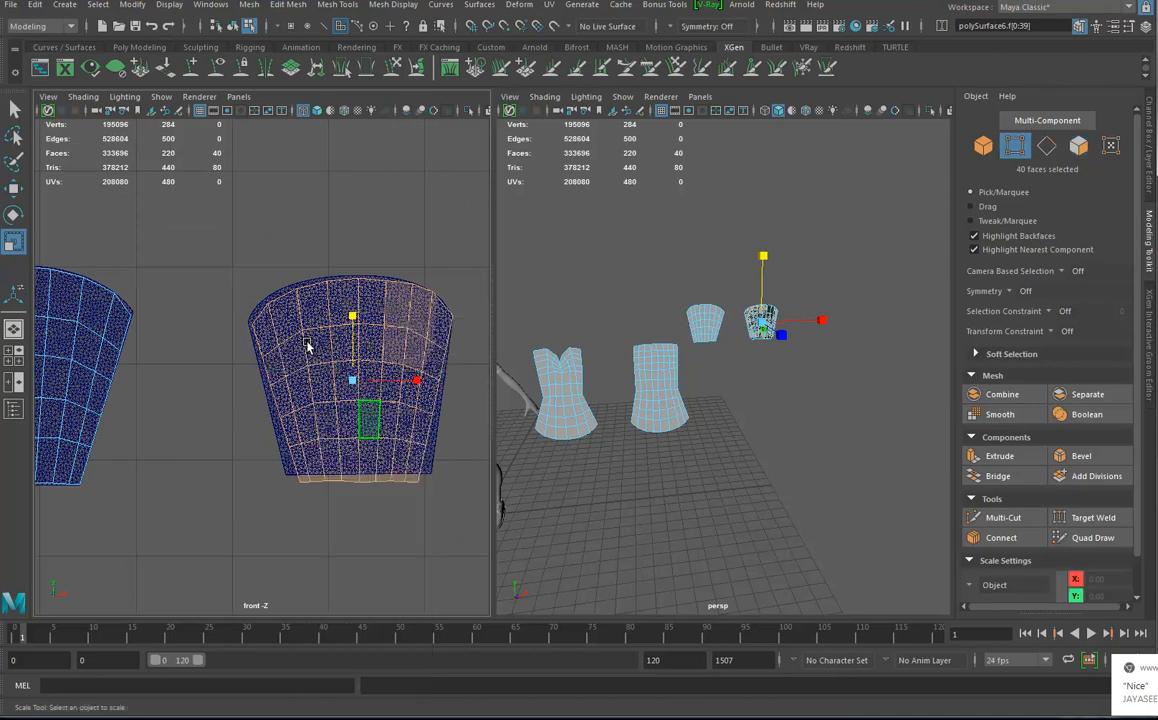
{"action": "left_click", "coordinate": [299, 481]}
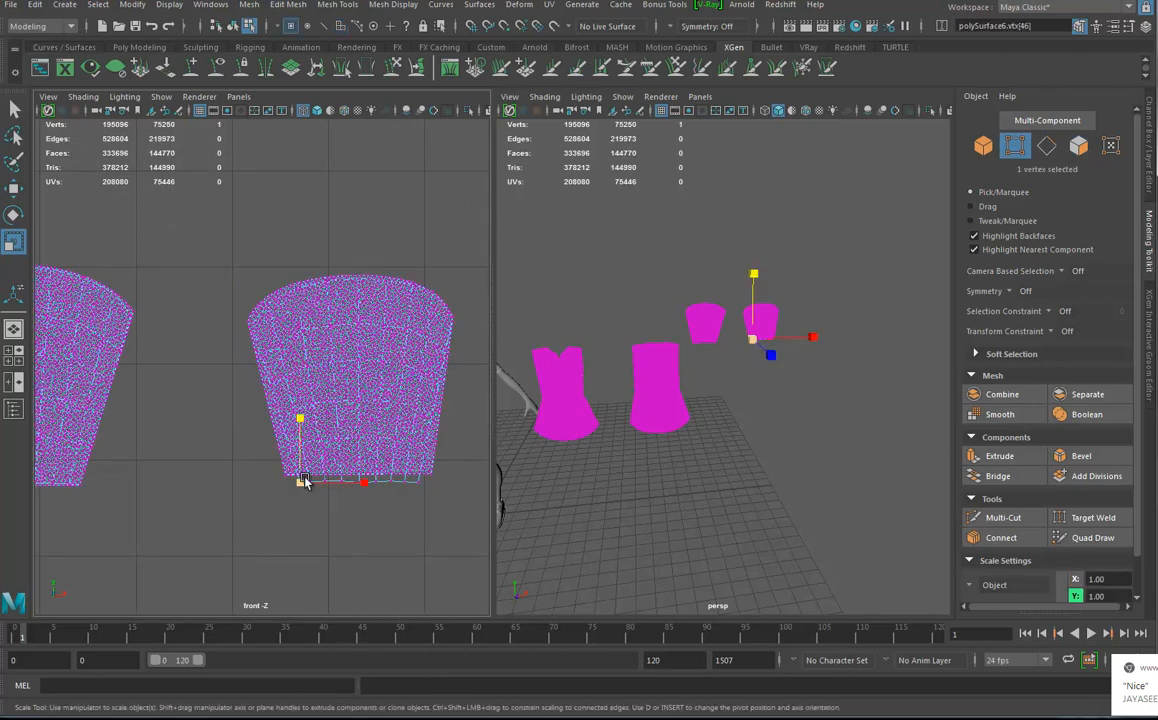
{"action": "key", "text": "ctrl+z"}
{"action": "key", "text": "ctrl+z"}
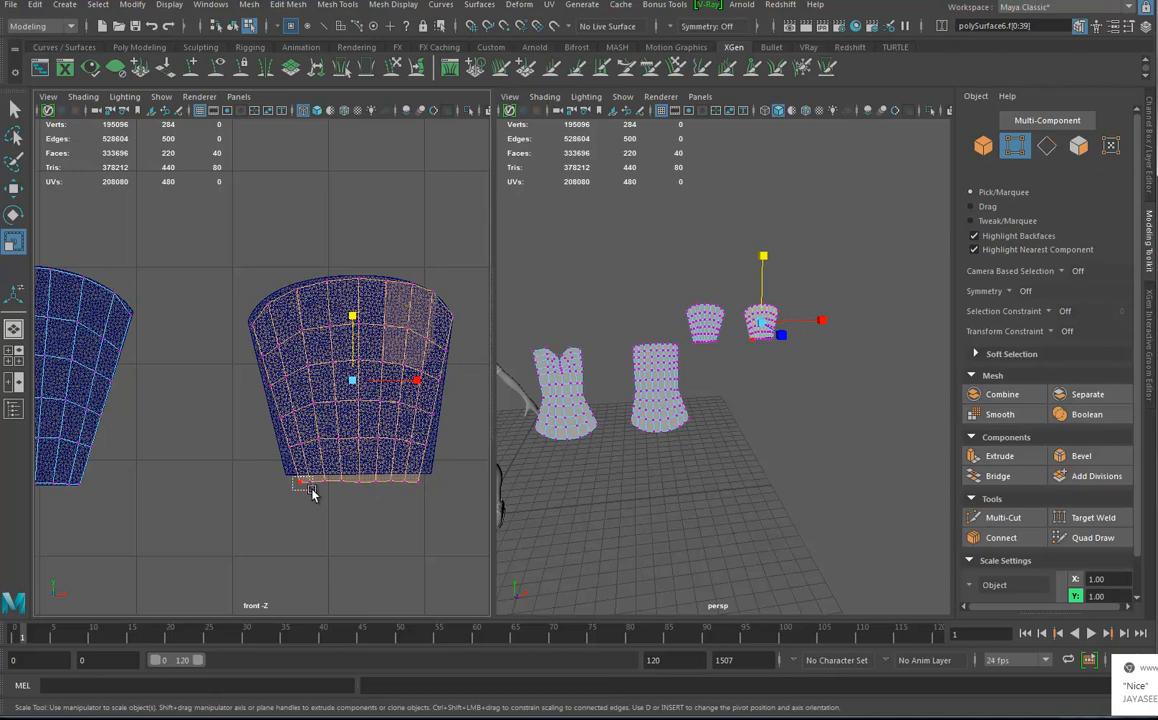
{"action": "left_click", "coordinate": [306, 483]}
{"action": "key", "text": "w"}
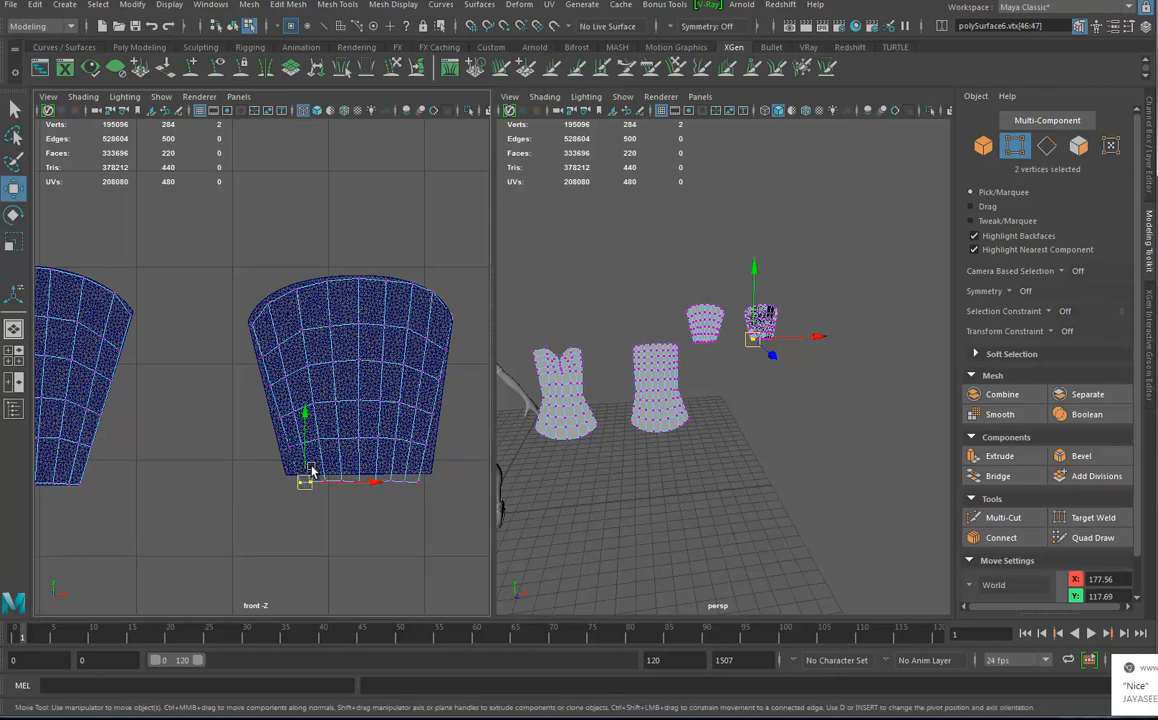
{"action": "key", "text": "b"}
{"action": "left_click_drag", "start_coordinate": [355, 456], "coordinate": [292, 472]}
{"action": "left_click", "coordinate": [419, 481]}
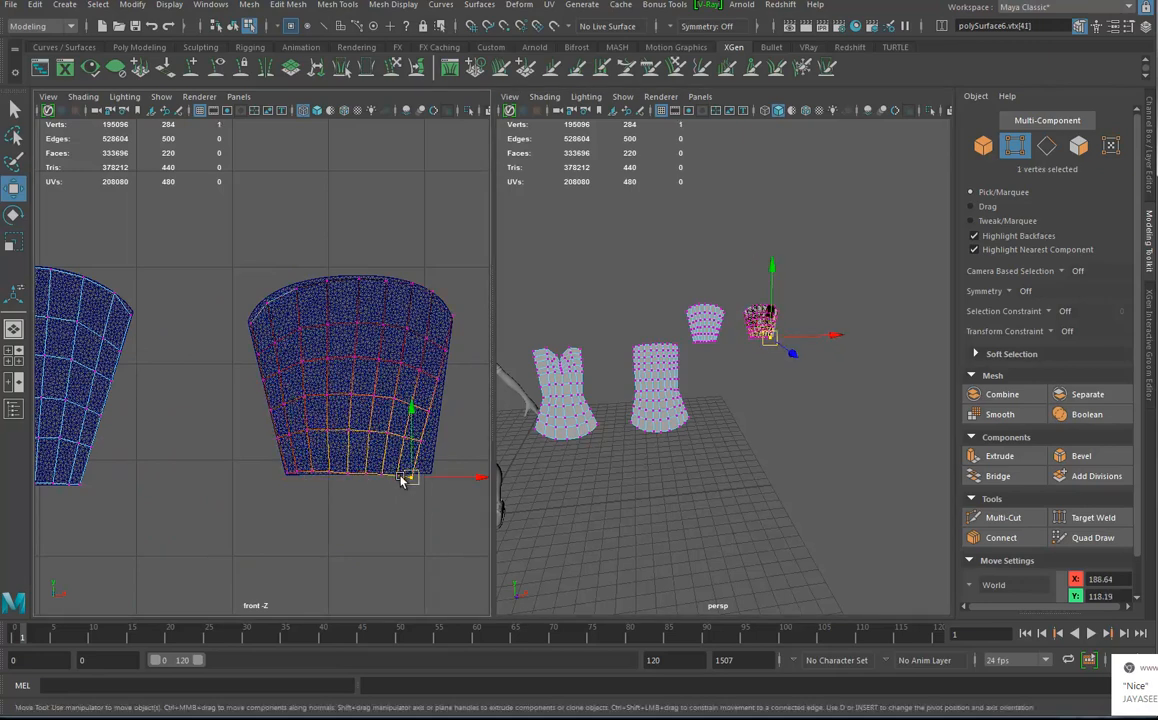
{"action": "left_click_drag", "start_coordinate": [391, 479], "coordinate": [475, 502]}
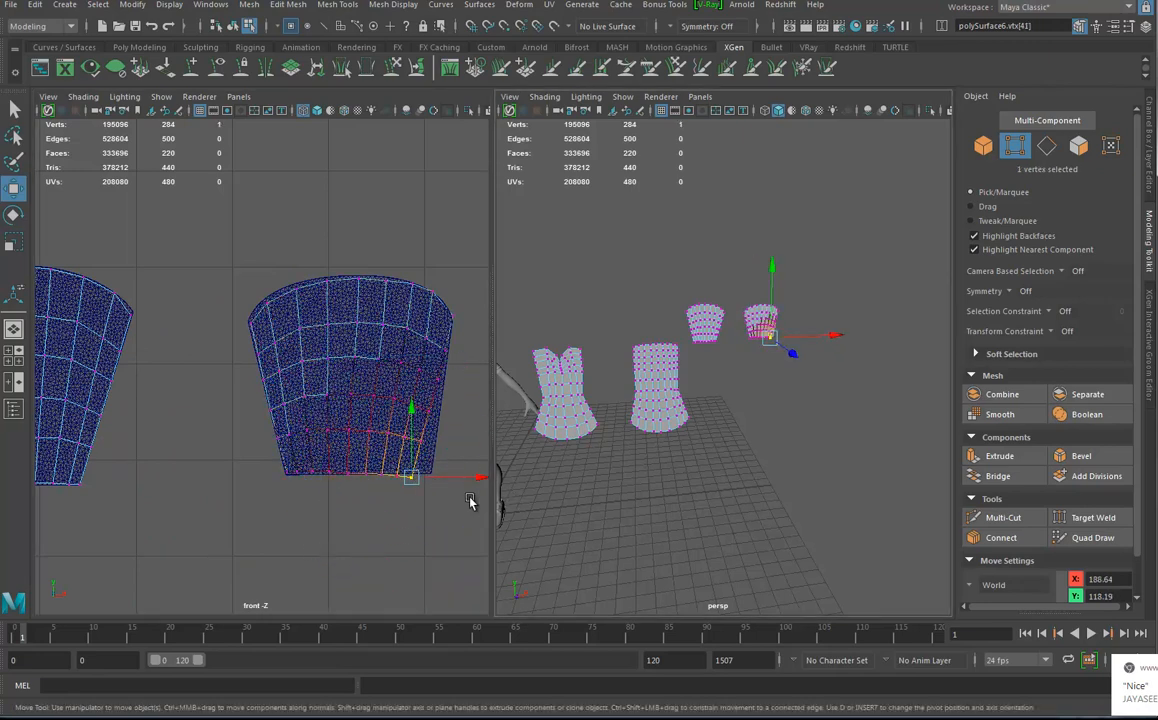
{"action": "left_click_drag", "start_coordinate": [412, 478], "coordinate": [431, 474]}
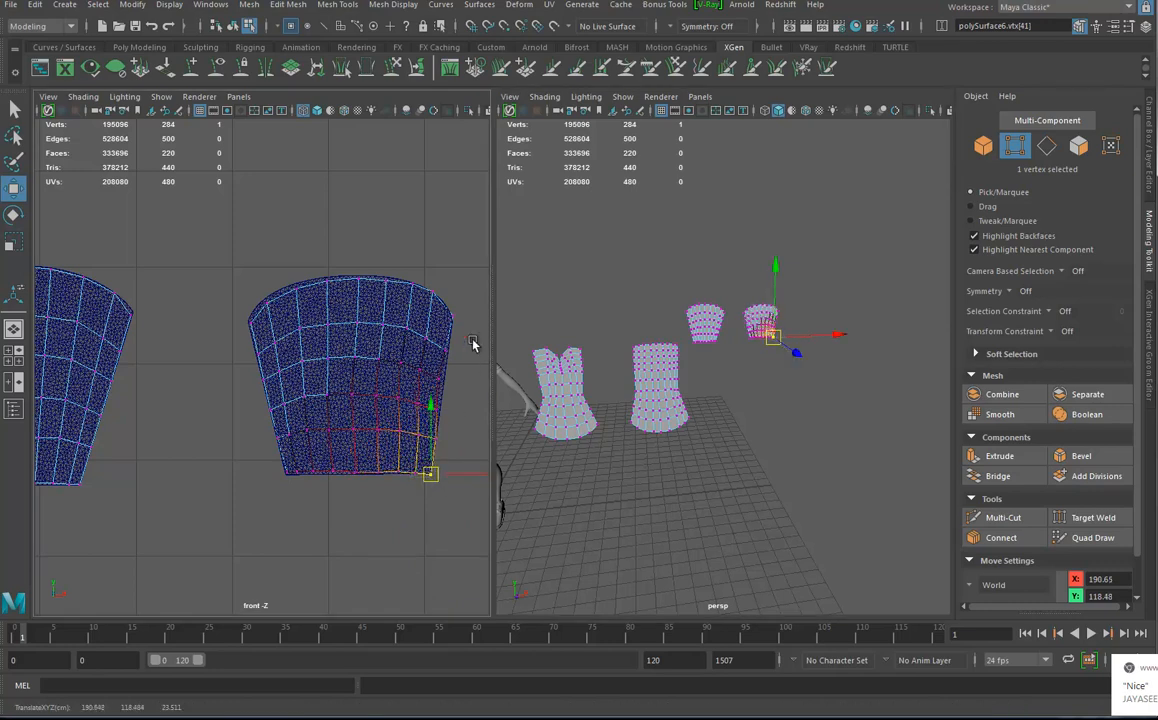
Step: Nudge the sleeve copy's upper corner, side edge and top middle vertices onto the pattern outline with soft selection
{"action": "left_click", "coordinate": [452, 315]}
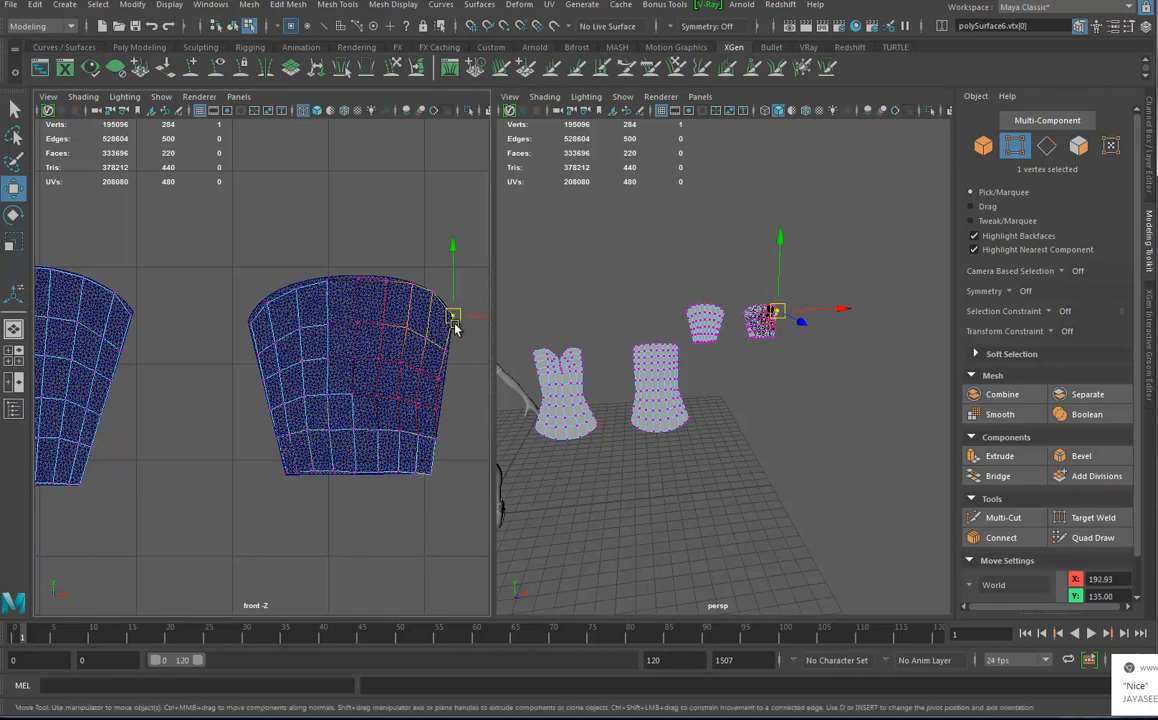
{"action": "left_click", "coordinate": [441, 381]}
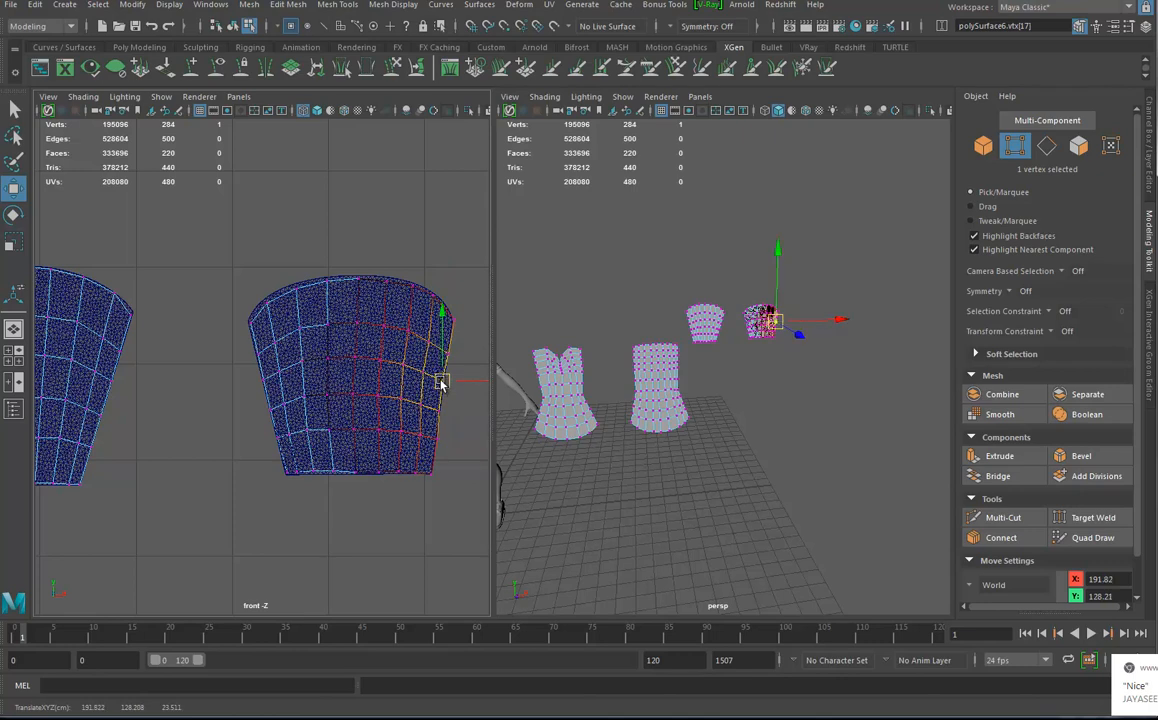
{"action": "left_click", "coordinate": [247, 320]}
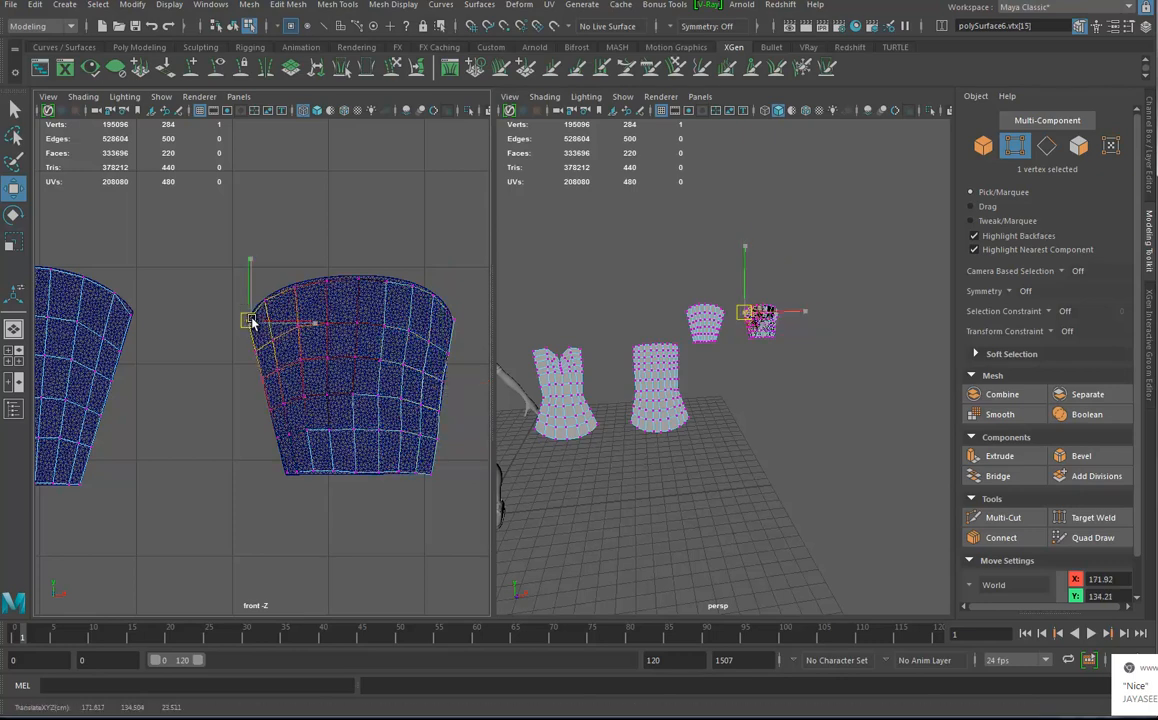
{"action": "left_click", "coordinate": [357, 276]}
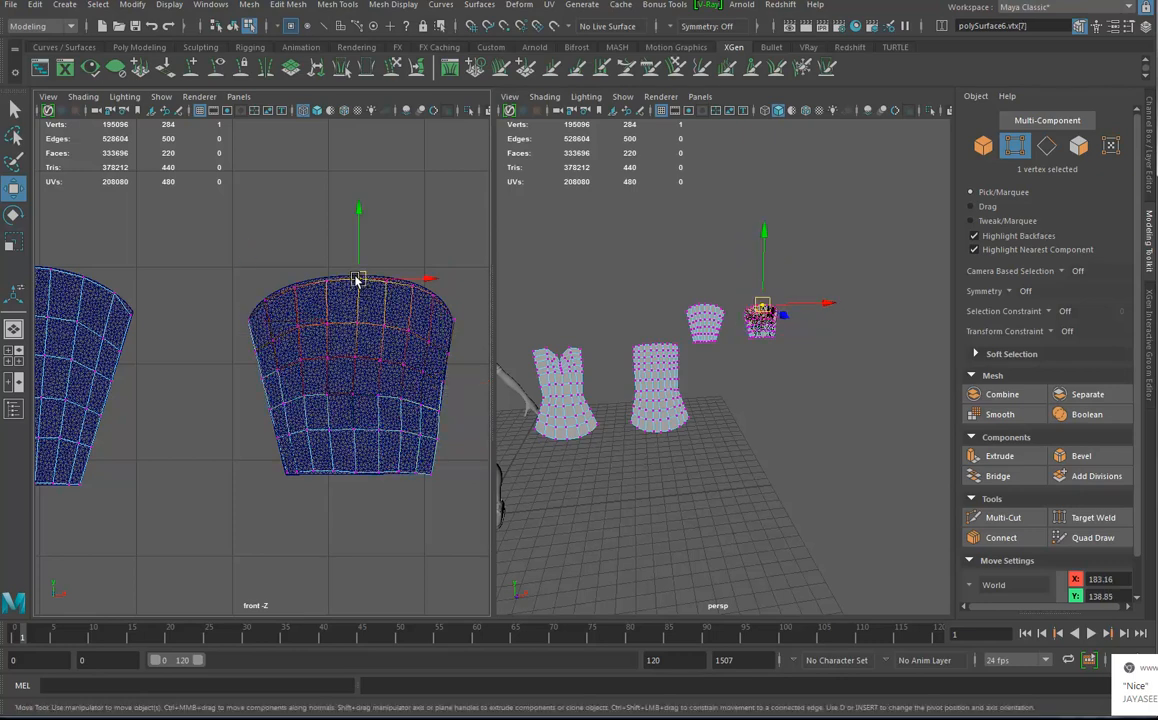
Step: Return to object mode and select the body retopology mesh and the sleeve copy individually to check how they are separated
{"action": "right_click_drag", "start_coordinate": [376, 374], "coordinate": [150, 357], "text": "alt"}
{"action": "middle_click_drag", "start_coordinate": [150, 357], "coordinate": [196, 372], "text": "alt"}
{"action": "right_click_drag", "start_coordinate": [655, 355], "coordinate": [721, 321]}
{"action": "mouse_move", "coordinate": [780, 407]}
{"action": "left_mouse_down", "text": "alt"}
{"action": "mouse_move", "coordinate": [817, 411]}
{"action": "mouse_move", "coordinate": [795, 406]}
{"action": "left_mouse_up", "text": "alt"}
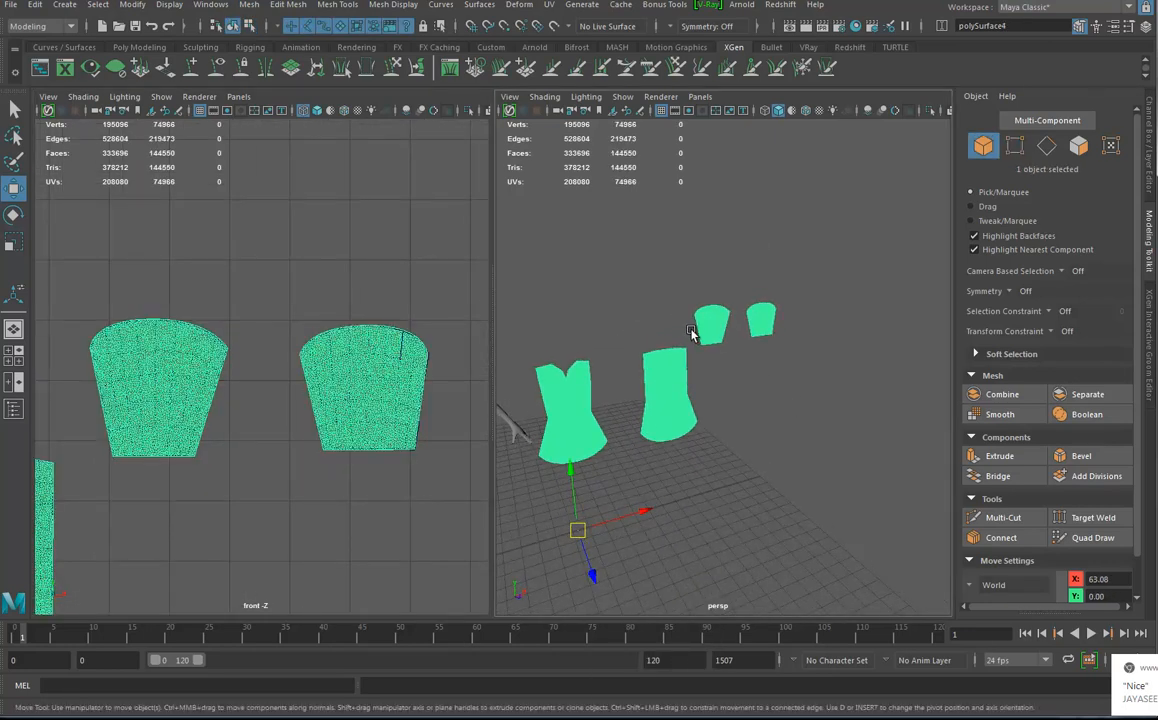
{"action": "left_click", "coordinate": [695, 332]}
{"action": "left_click_drag", "start_coordinate": [700, 431], "coordinate": [671, 429], "text": "alt"}
{"action": "middle_click_drag", "start_coordinate": [736, 387], "coordinate": [731, 420], "text": "alt"}
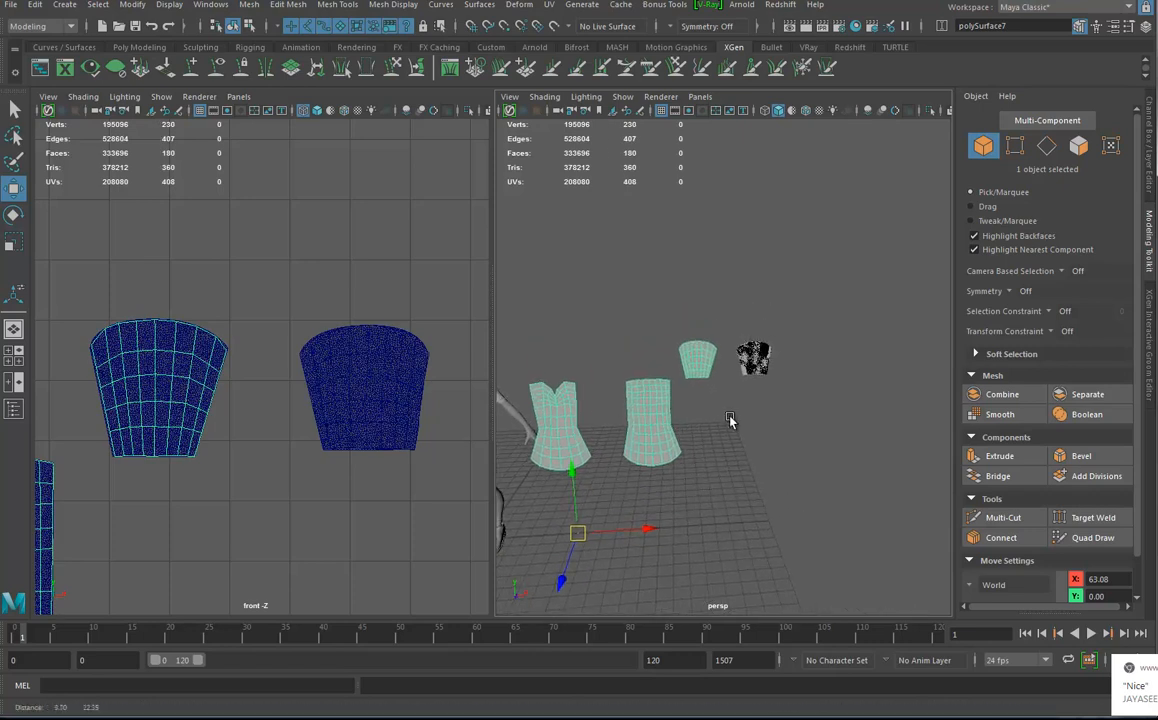
{"action": "left_click", "coordinate": [755, 359]}
{"action": "left_click", "coordinate": [754, 358]}
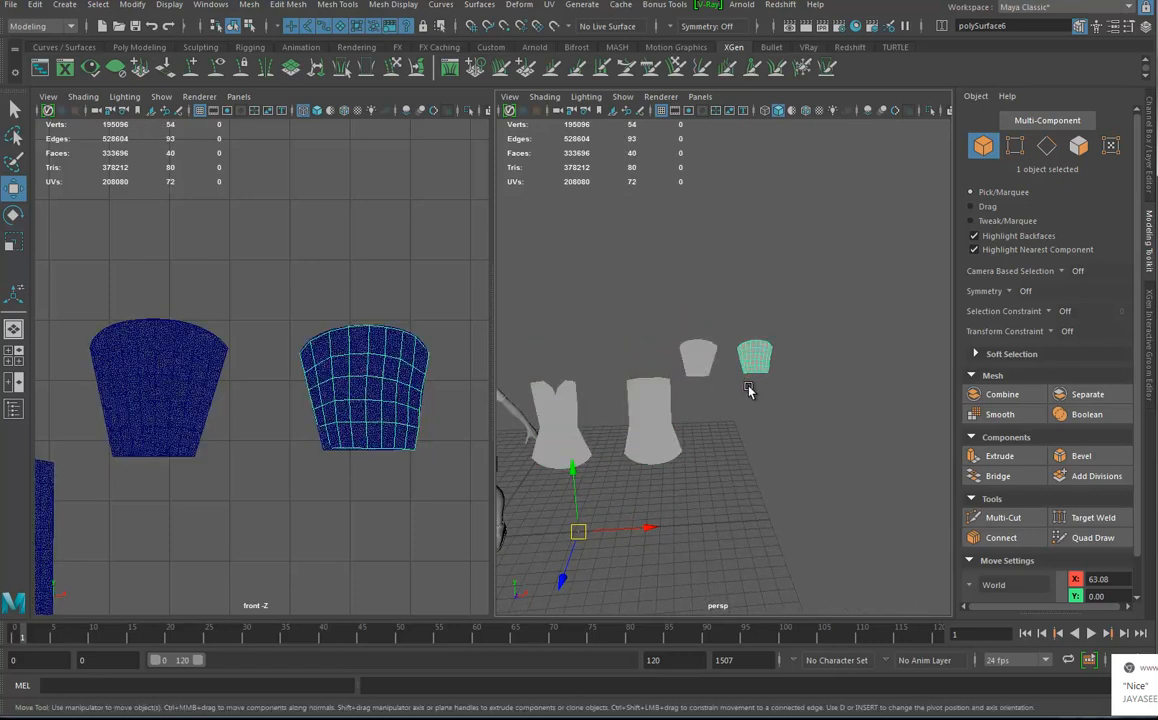
Step: Select the meshes across the sleeve area and try combining them into one object, then undo the combine
{"action": "left_click_drag", "start_coordinate": [706, 318], "coordinate": [699, 387]}
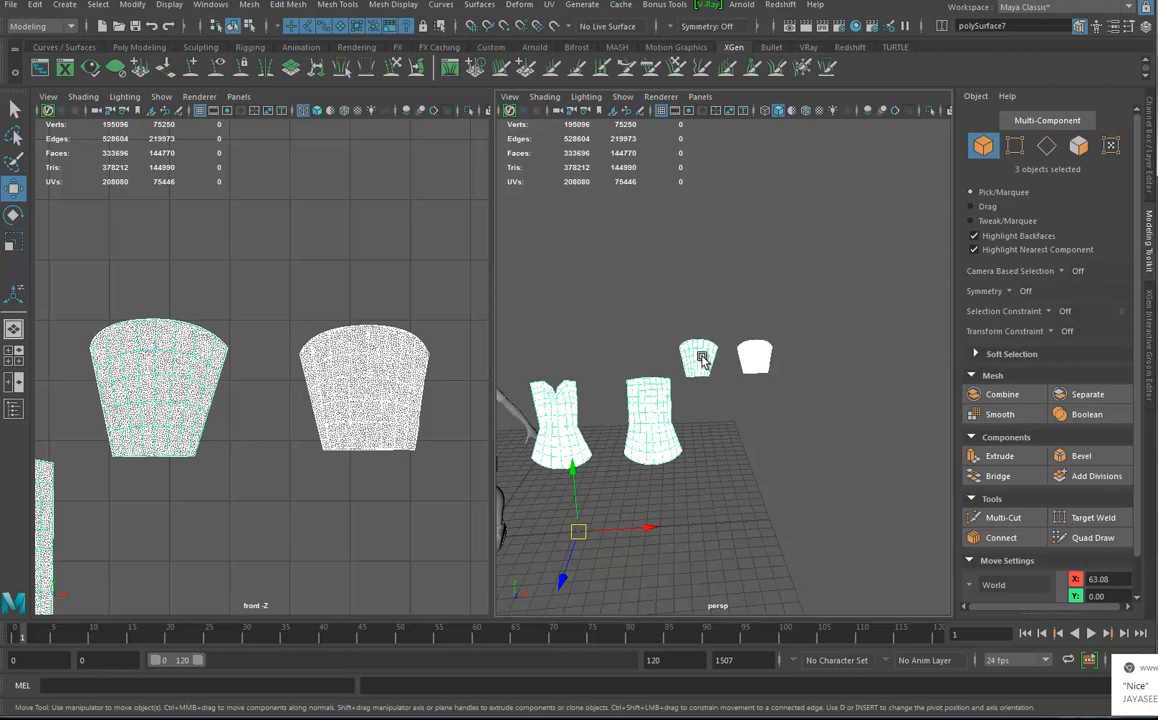
{"action": "scroll", "coordinate": [711, 468], "scroll_direction": "up", "scroll_amount": 2}
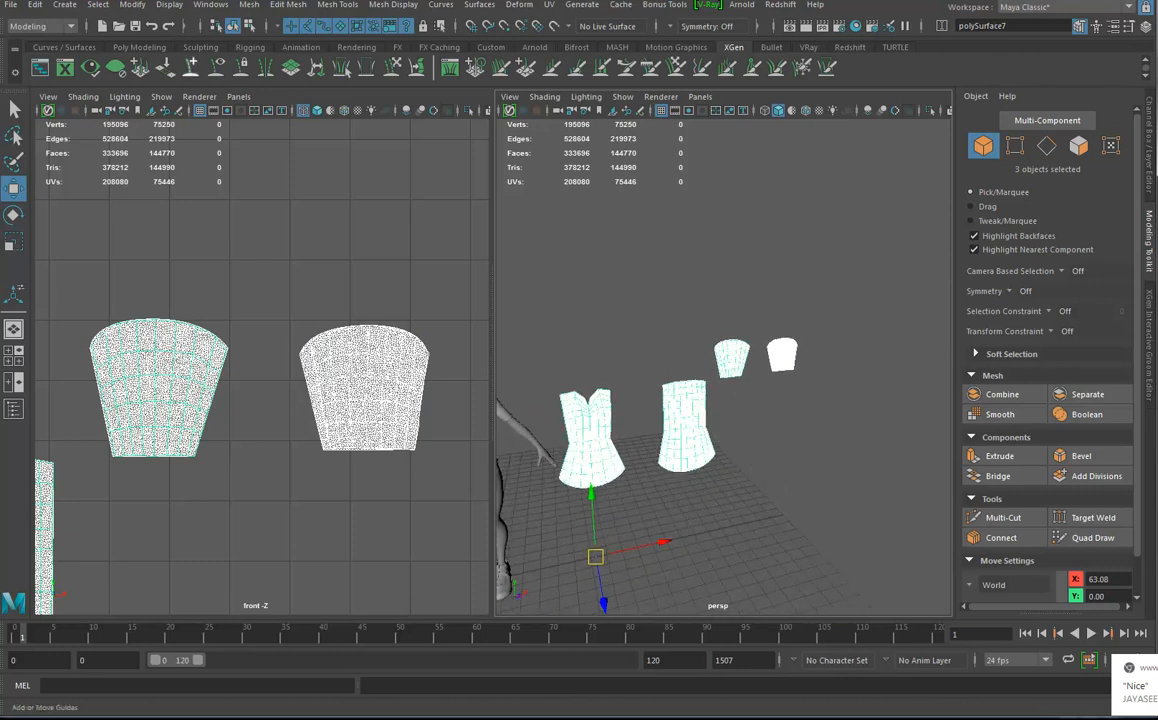
{"action": "left_click", "coordinate": [249, 4]}
{"action": "left_click", "coordinate": [290, 67]}
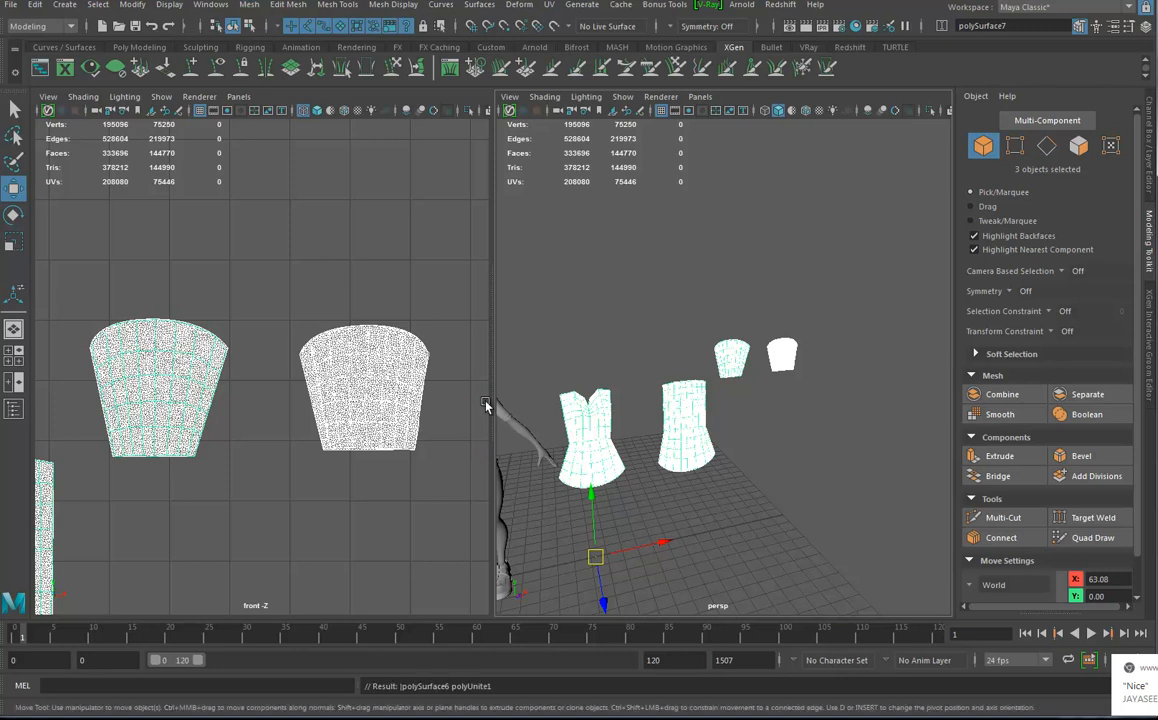
{"action": "key", "text": "ctrl+z"}
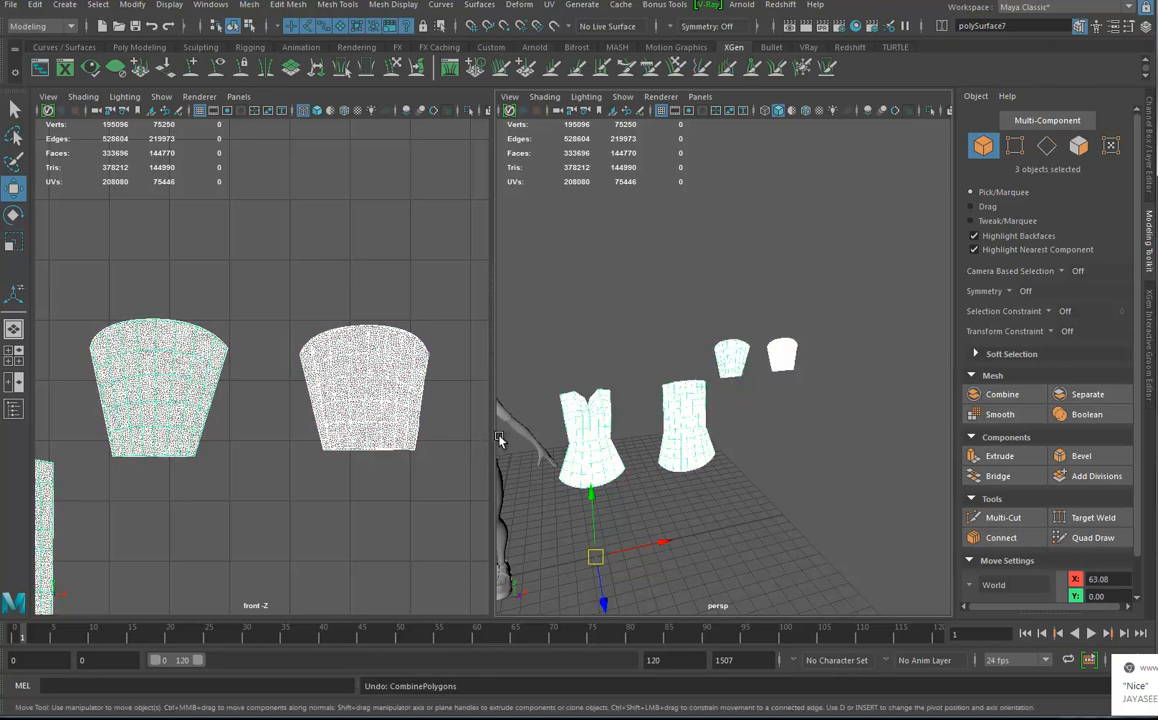
Step: Remove the dense pattern mesh from the selection and combine the body retopology mesh with the sleeve copy into one object
{"action": "right_click_drag", "start_coordinate": [623, 472], "coordinate": [434, 429], "text": "alt"}
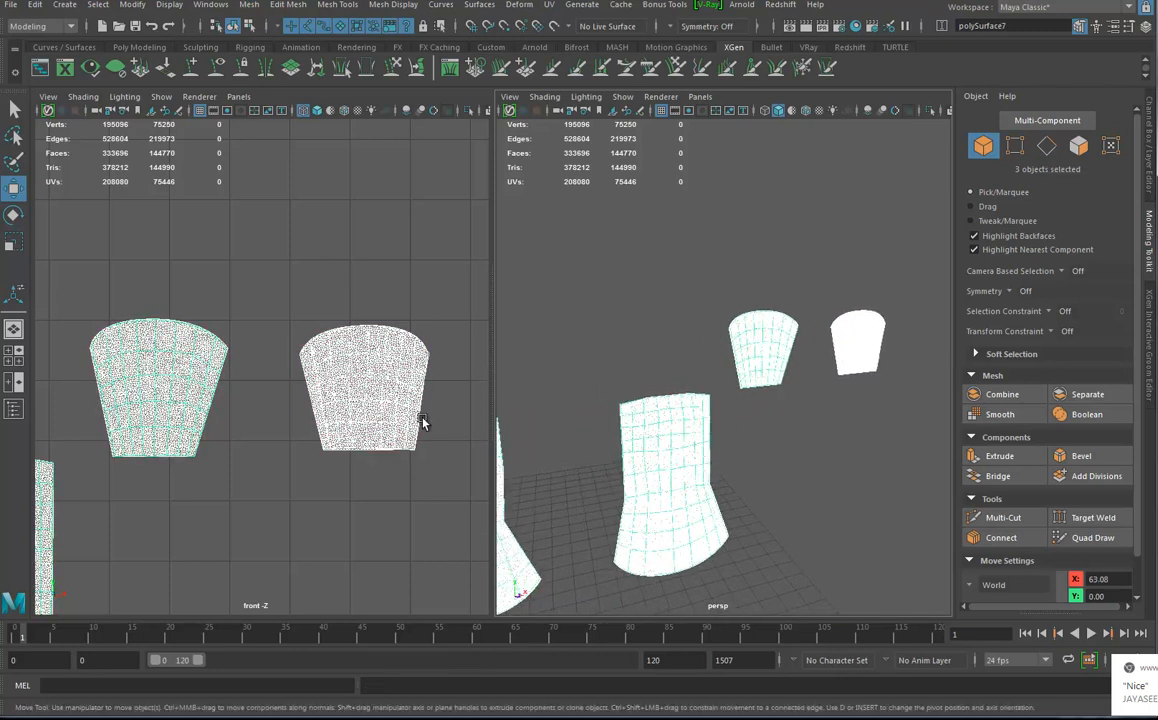
{"action": "left_click", "coordinate": [377, 373], "text": "shift"}
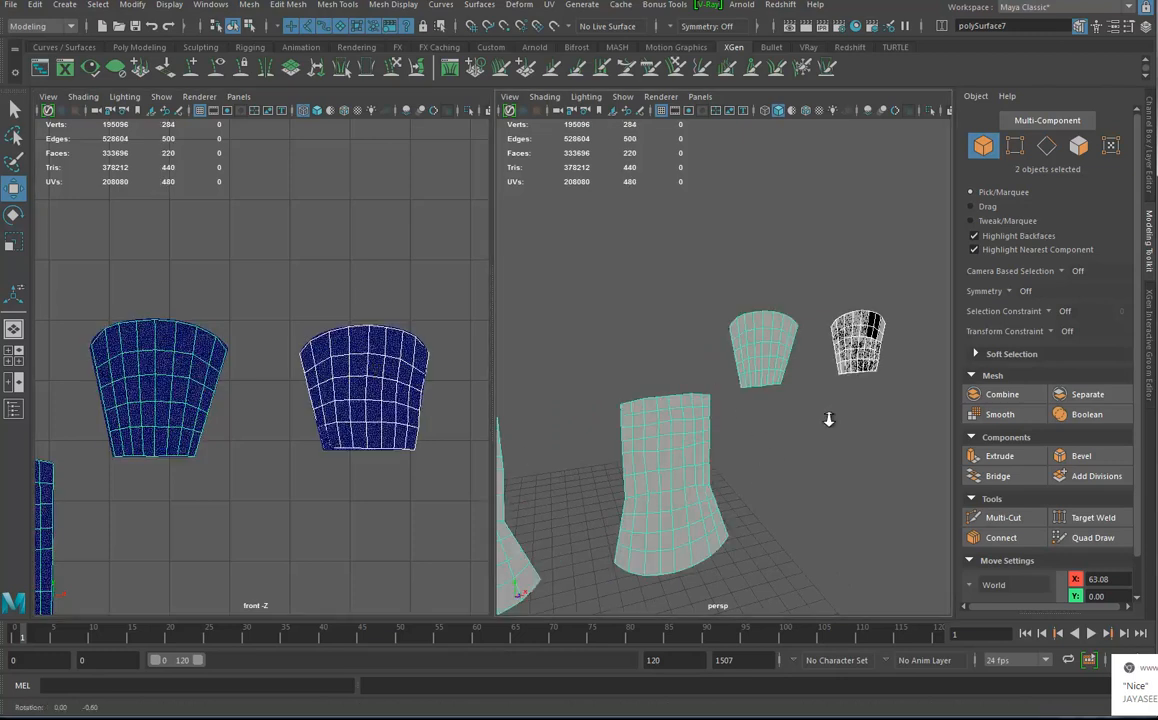
{"action": "right_click_drag", "start_coordinate": [837, 354], "coordinate": [760, 330], "text": "alt"}
{"action": "left_click", "coordinate": [249, 5]}
{"action": "left_click", "coordinate": [262, 55]}
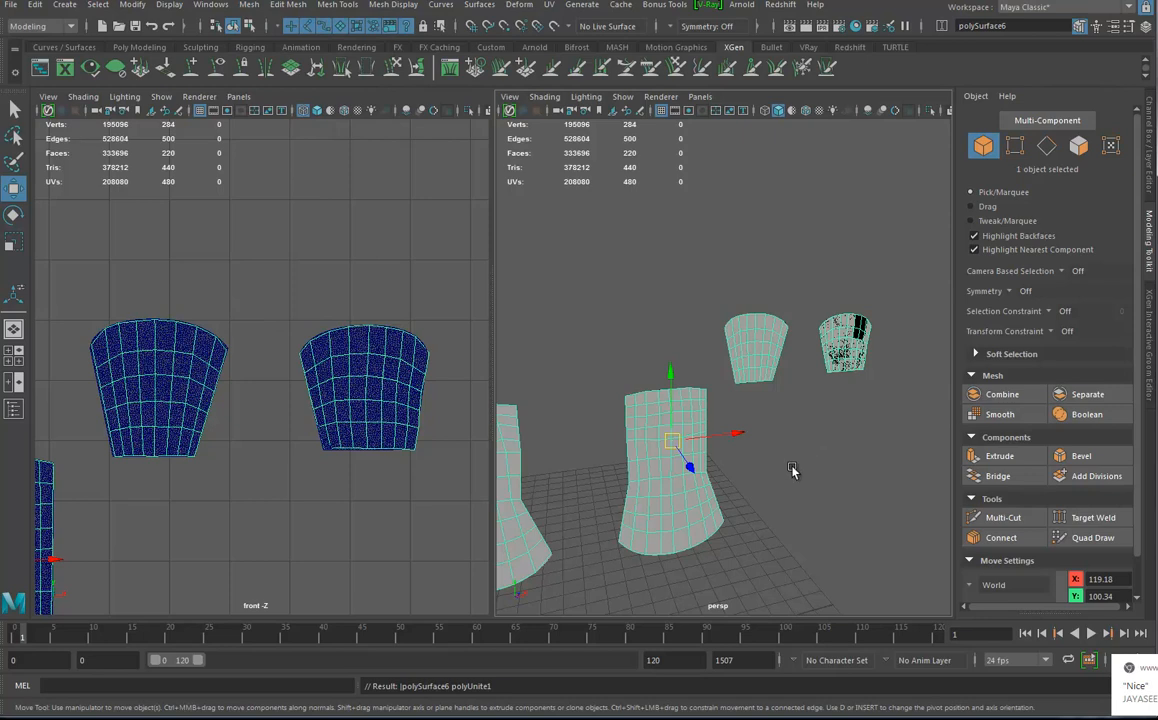
Step: Smooth the combined retopology mesh with one division
{"action": "right_click_drag", "start_coordinate": [786, 512], "coordinate": [655, 486], "text": "alt"}
{"action": "middle_click_drag", "start_coordinate": [655, 486], "coordinate": [697, 444], "text": "alt"}
{"action": "mouse_move", "coordinate": [697, 444]}
{"action": "left_mouse_down", "text": "alt"}
{"action": "mouse_move", "coordinate": [682, 444]}
{"action": "mouse_move", "coordinate": [705, 440]}
{"action": "left_mouse_up", "text": "alt"}
{"action": "mouse_move", "coordinate": [705, 440]}
{"action": "right_mouse_down", "text": "alt"}
{"action": "mouse_move", "coordinate": [770, 432]}
{"action": "mouse_move", "coordinate": [788, 473]}
{"action": "mouse_move", "coordinate": [711, 435]}
{"action": "right_mouse_up", "text": "alt"}
{"action": "middle_click_drag", "start_coordinate": [711, 435], "coordinate": [698, 420], "text": "alt"}
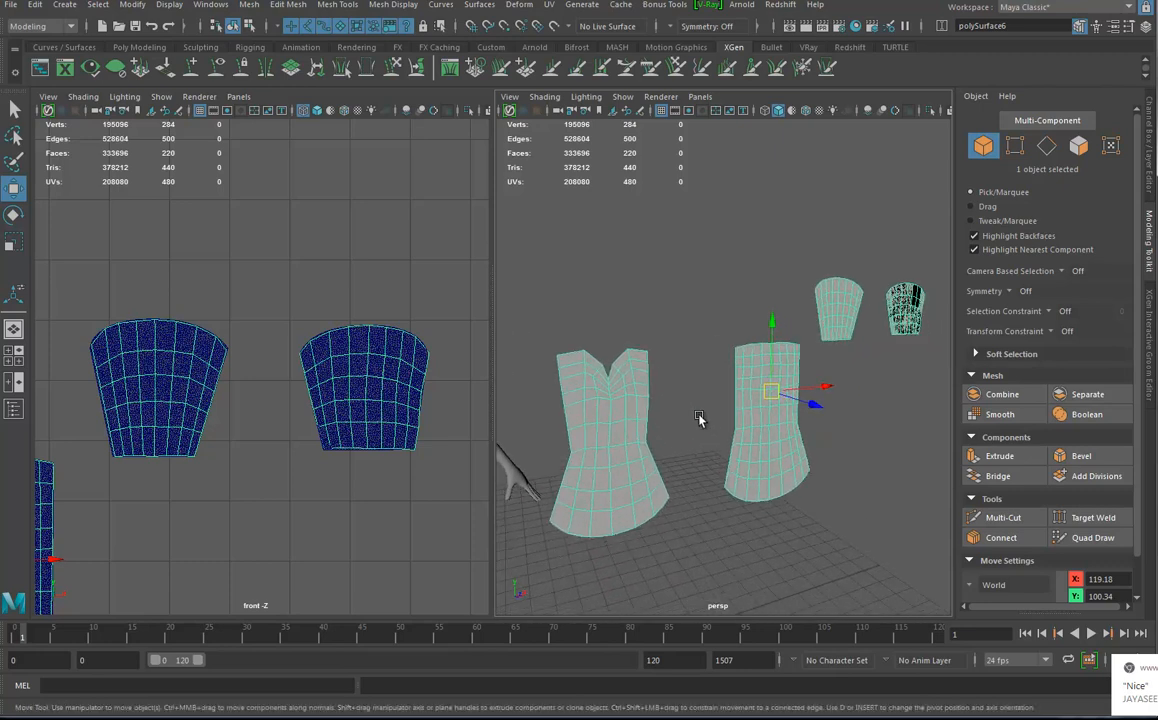
{"action": "scroll", "coordinate": [440, 421], "scroll_direction": "up", "scroll_amount": 3}
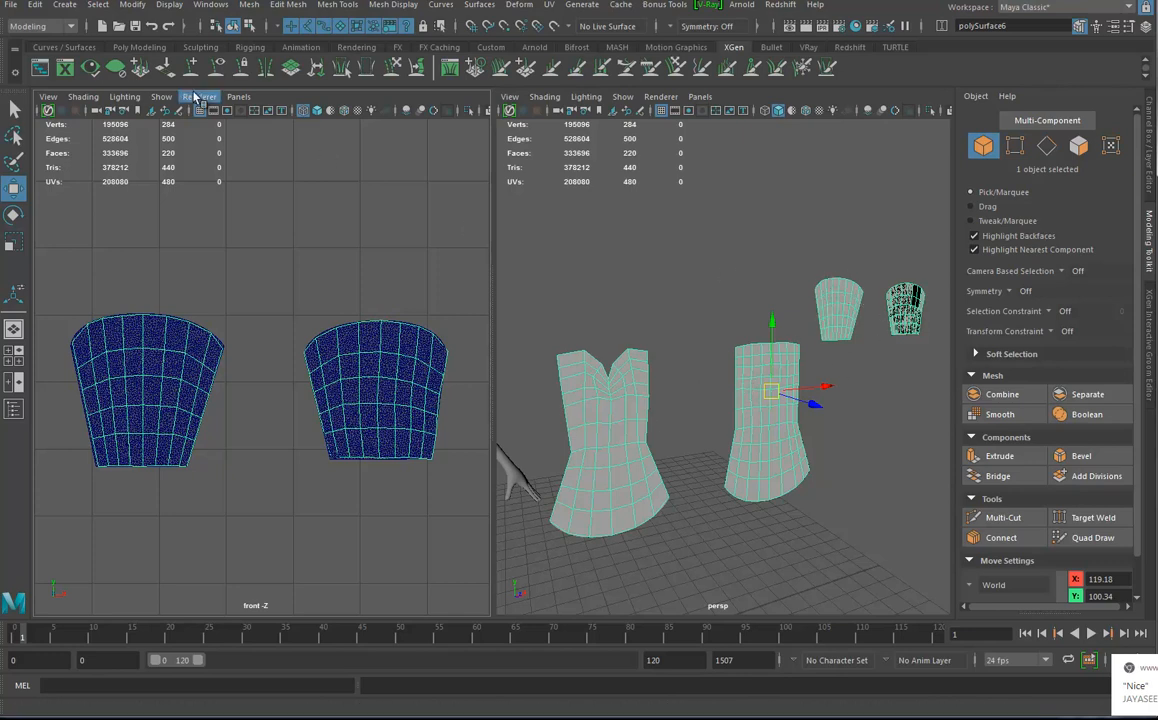
{"action": "left_click", "coordinate": [243, 6]}
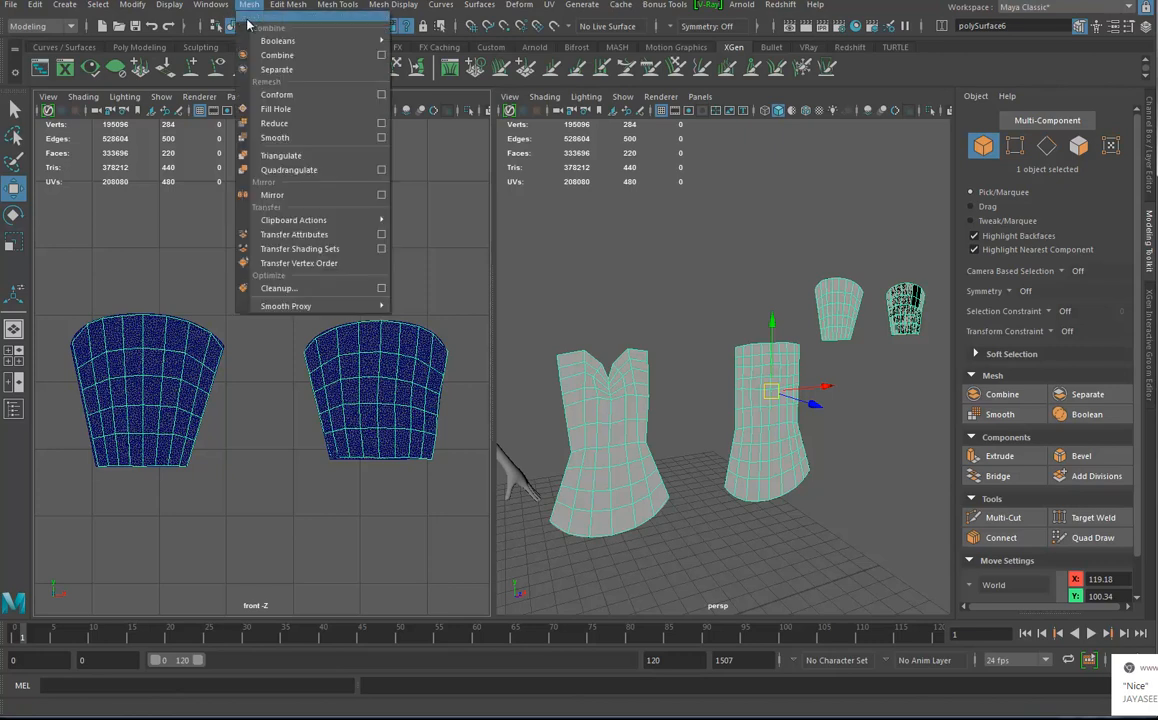
{"action": "left_click", "coordinate": [298, 147]}
{"action": "right_click_drag", "start_coordinate": [614, 372], "coordinate": [667, 414], "text": "alt"}
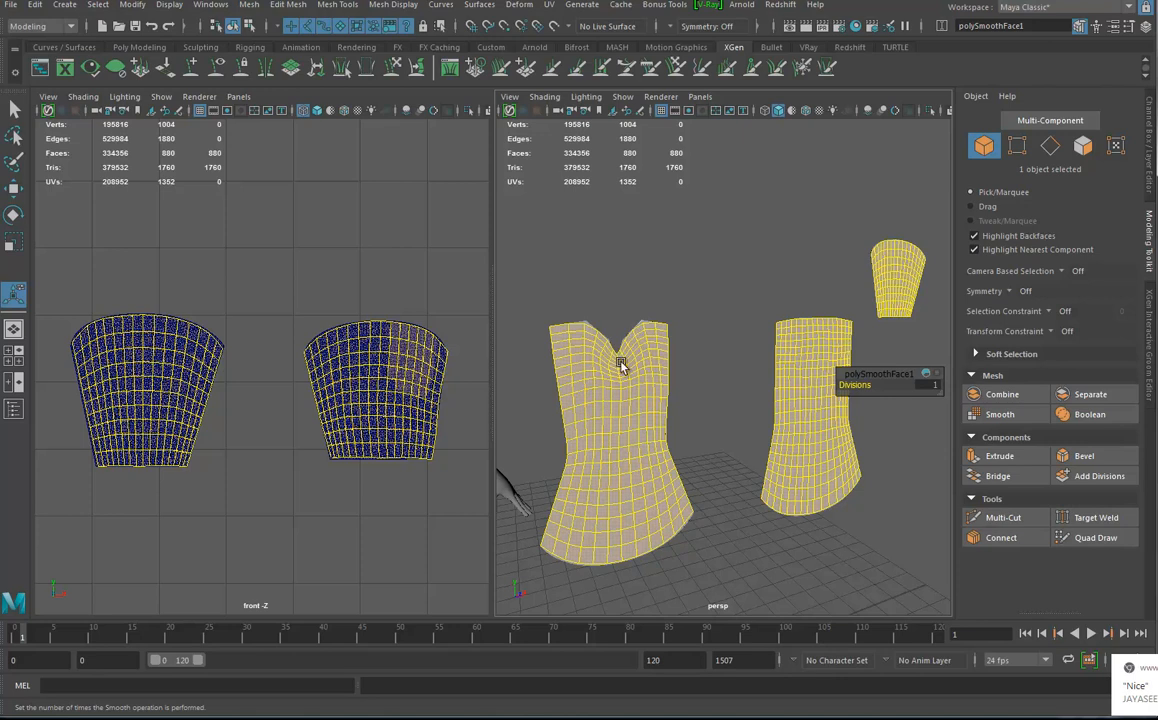
{"action": "middle_click_drag", "start_coordinate": [626, 364], "coordinate": [649, 427], "text": "alt"}
{"action": "right_click_drag", "start_coordinate": [684, 402], "coordinate": [536, 417], "text": "alt"}
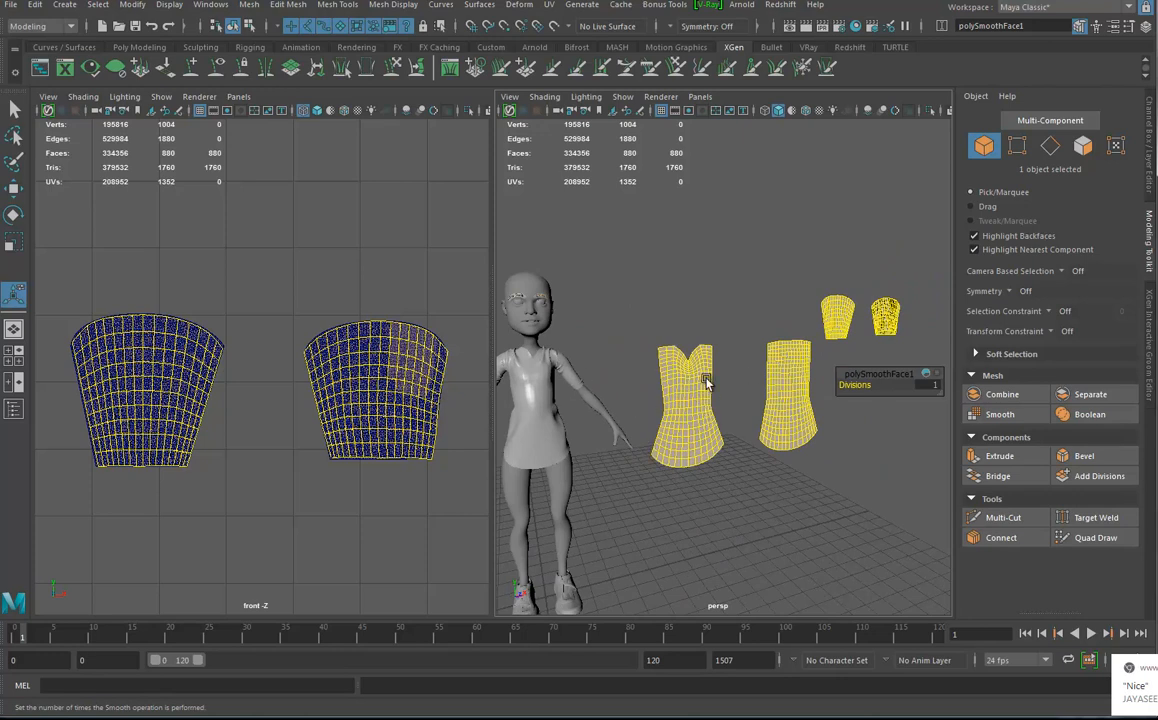
Step: Select the smoothed retopology mesh, add the dense flat pattern mesh, and apply a Wrap deformer so the retopology follows the pattern
{"action": "right_click_drag", "start_coordinate": [713, 393], "coordinate": [772, 328]}
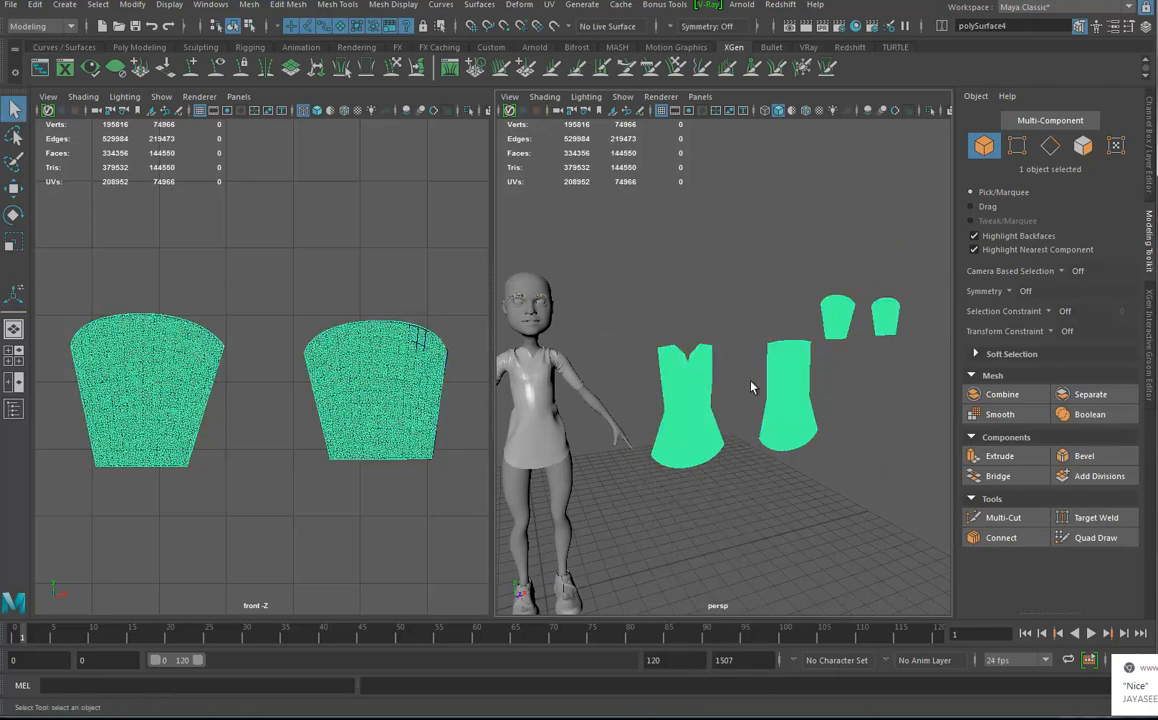
{"action": "left_click", "coordinate": [690, 399]}
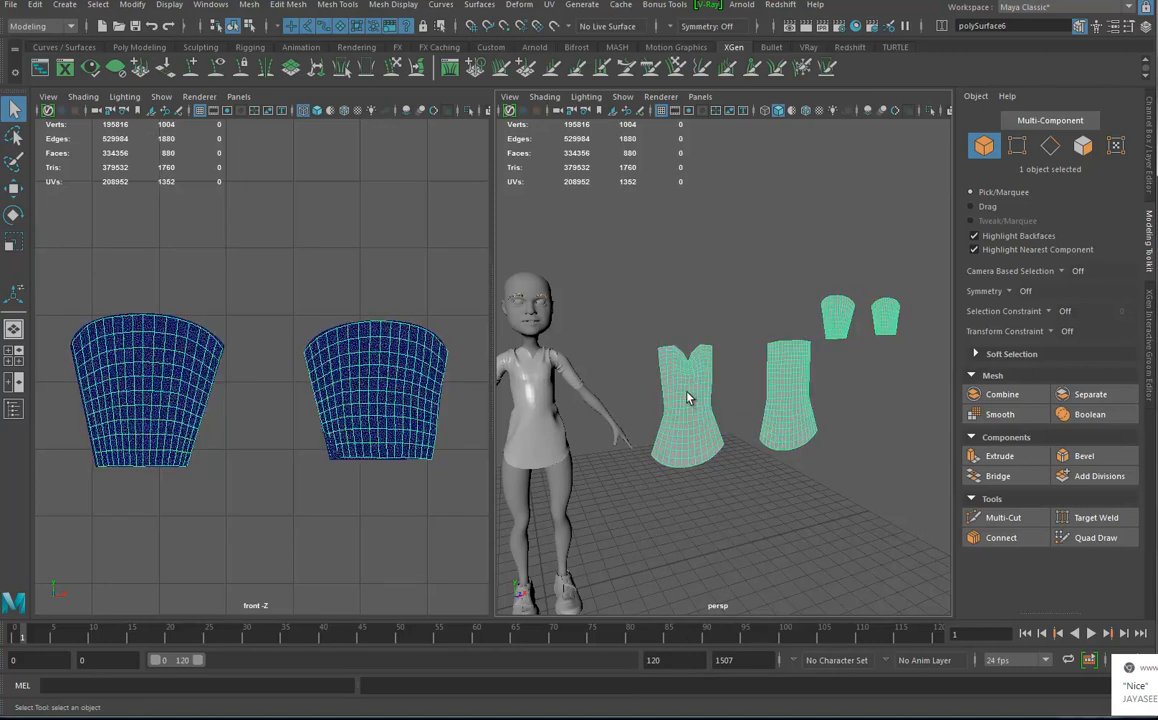
{"action": "scroll", "coordinate": [383, 393], "scroll_direction": "up", "scroll_amount": 4}
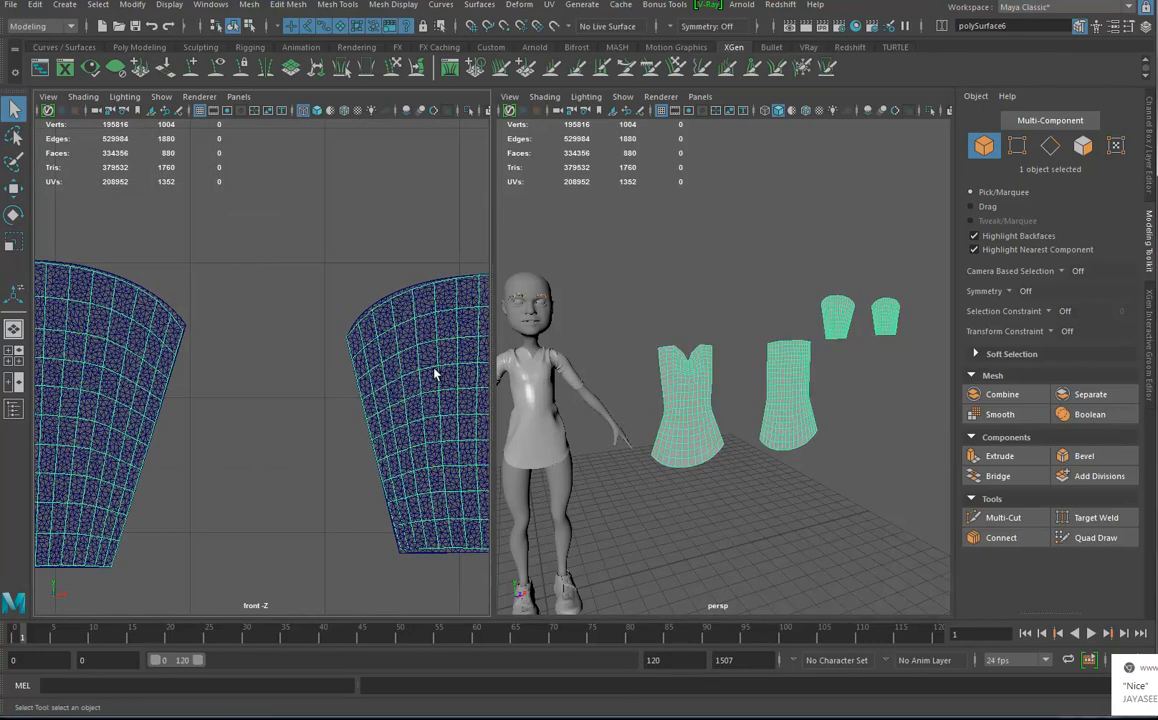
{"action": "left_click", "coordinate": [431, 357], "text": "shift"}
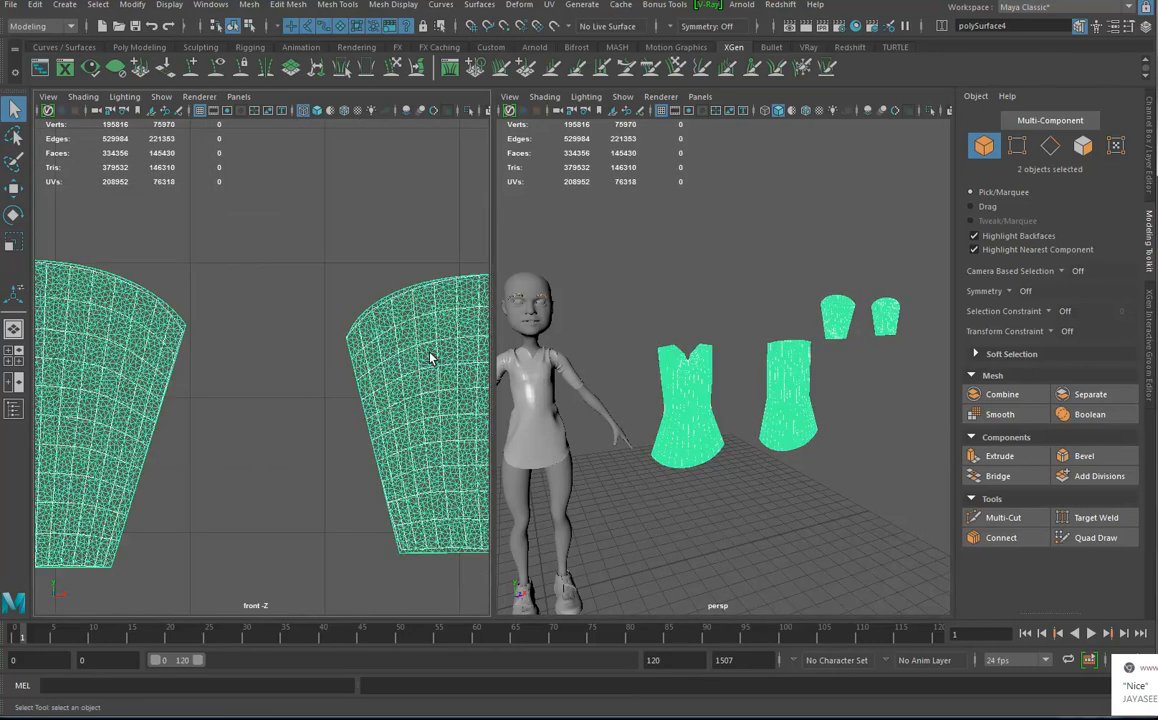
{"action": "left_click", "coordinate": [519, 5]}
{"action": "left_click", "coordinate": [545, 128]}
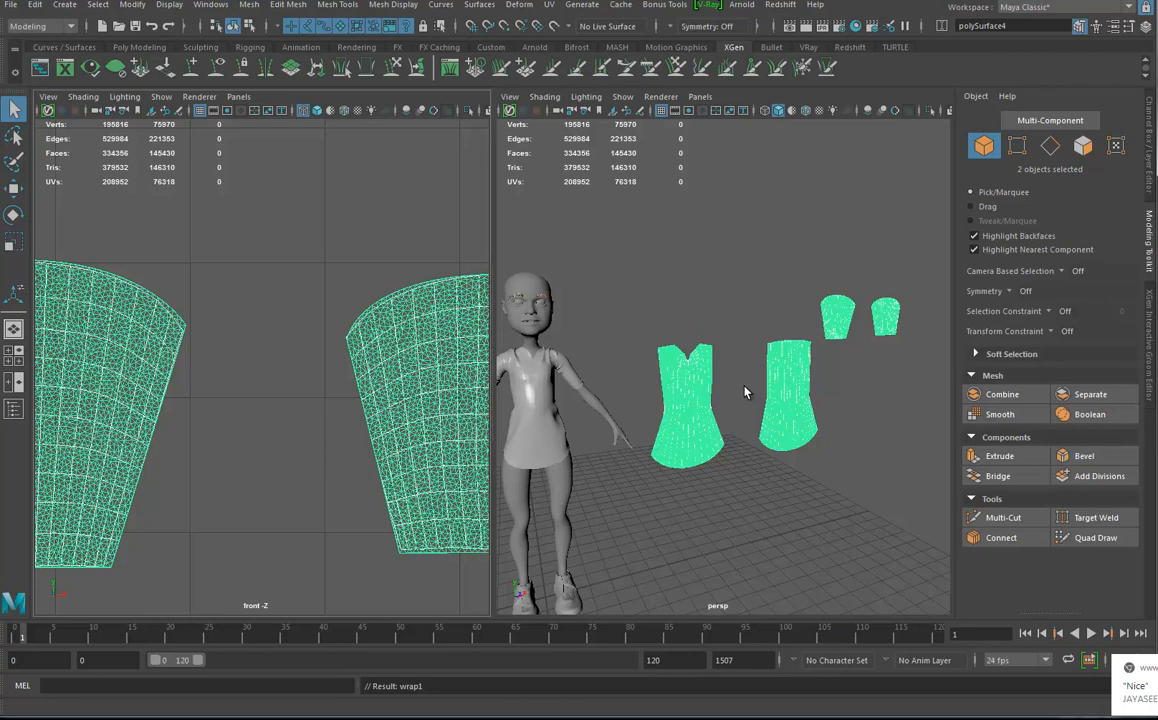
{"action": "key", "text": "ctrl+z"}
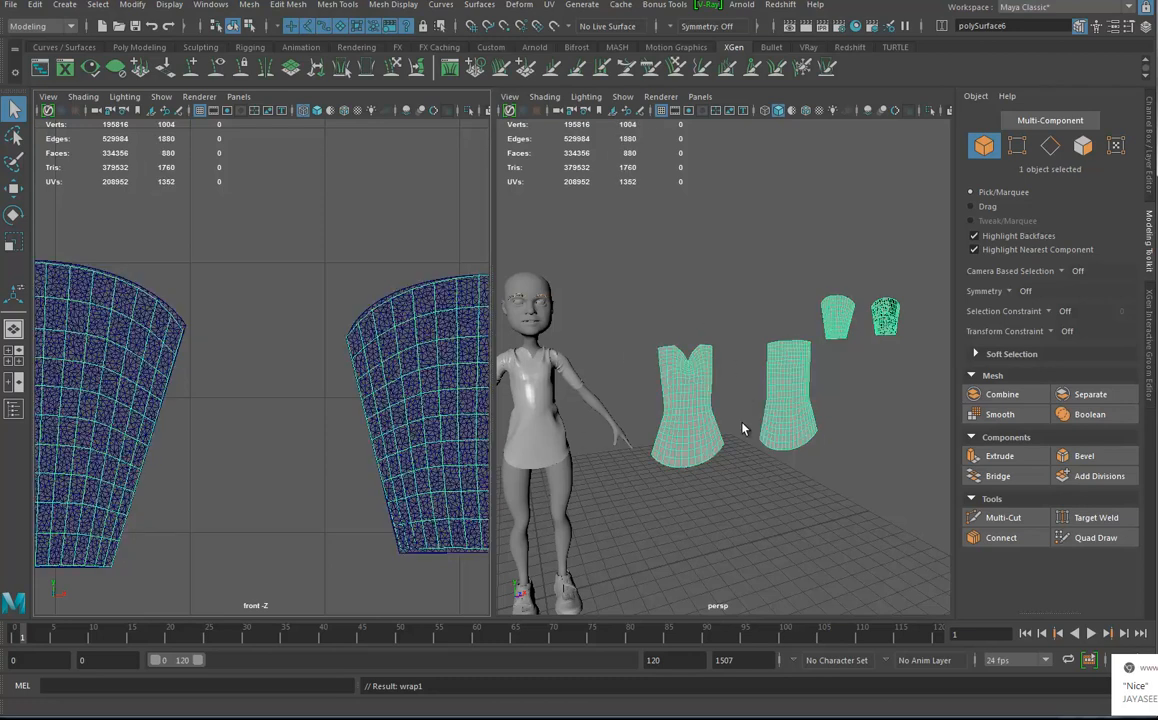
{"action": "mouse_move", "coordinate": [570, 406]}
{"action": "middle_mouse_down", "text": "alt"}
{"action": "mouse_move", "coordinate": [550, 401]}
{"action": "mouse_move", "coordinate": [590, 405]}
{"action": "middle_mouse_up", "text": "alt"}
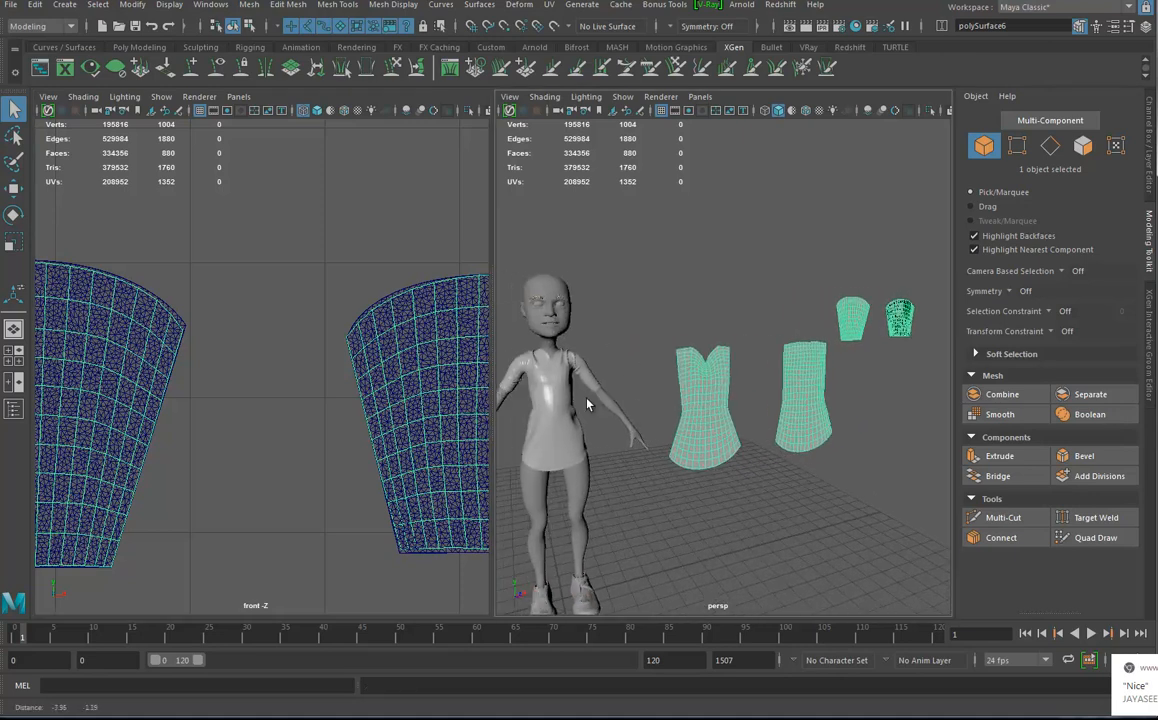
Step: On the dense flat pattern mesh, raise the blendShape1 weight for polySurface3 to 1
{"action": "left_click", "coordinate": [433, 304]}
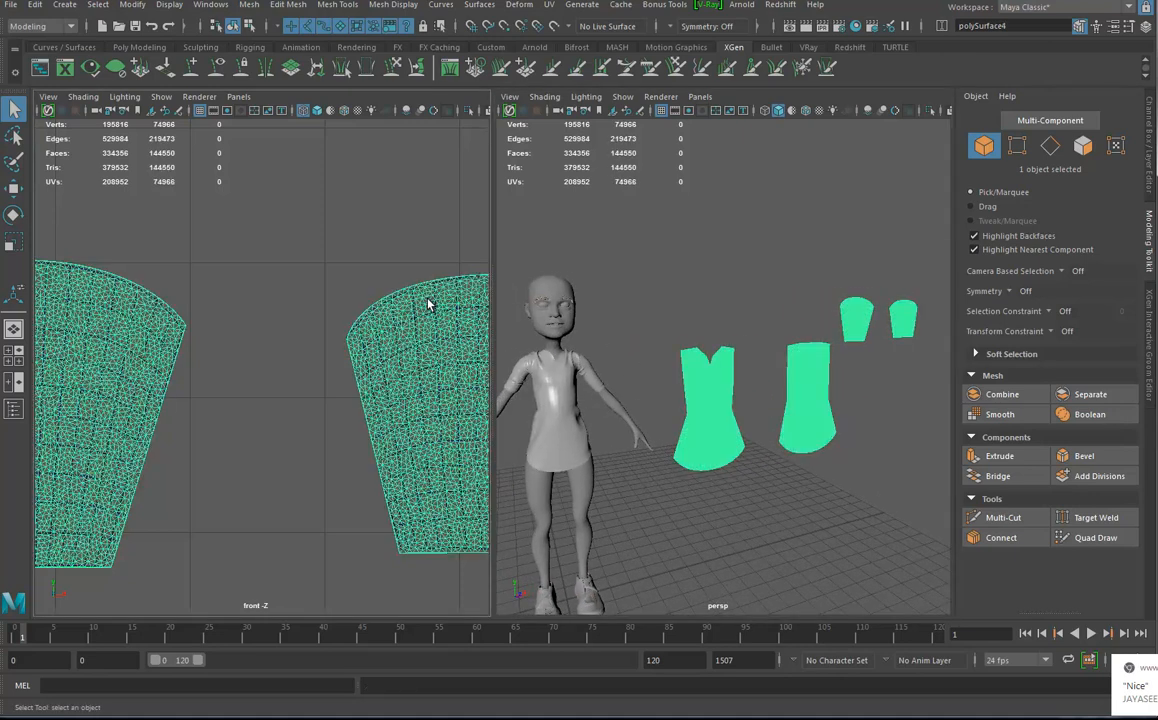
{"action": "left_click", "coordinate": [1149, 113]}
{"action": "left_click", "coordinate": [988, 309]}
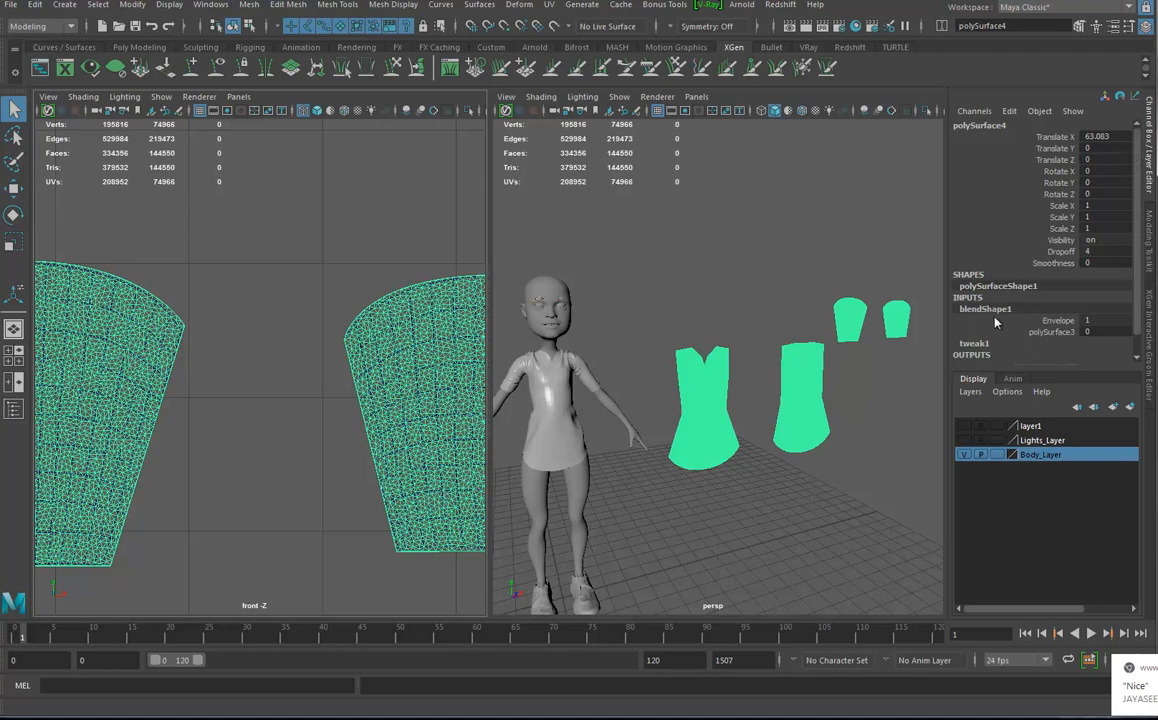
{"action": "left_click", "coordinate": [1052, 332]}
{"action": "middle_click_drag", "start_coordinate": [714, 328], "coordinate": [738, 329]}
Step: Frame the draped shirt and select the wrapped retopology mesh to examine how it follows the 3D garment shape
{"action": "scroll", "coordinate": [738, 329], "scroll_direction": "down", "scroll_amount": 6}
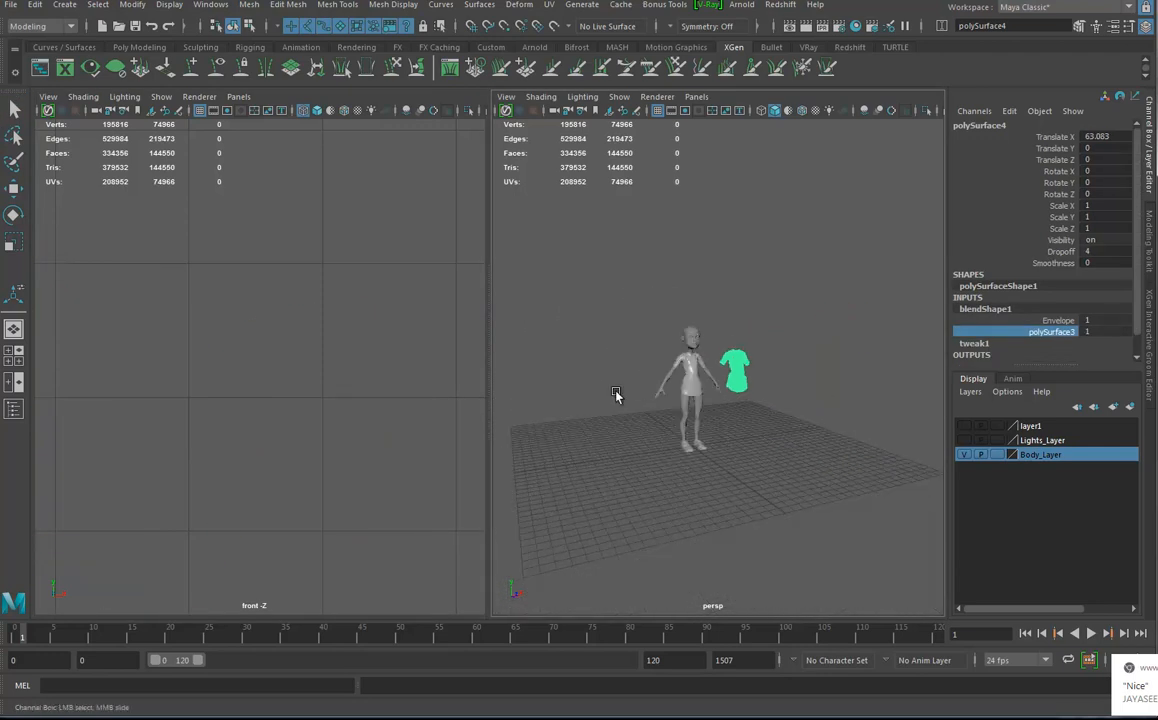
{"action": "scroll", "coordinate": [296, 420], "scroll_direction": "down", "scroll_amount": 3}
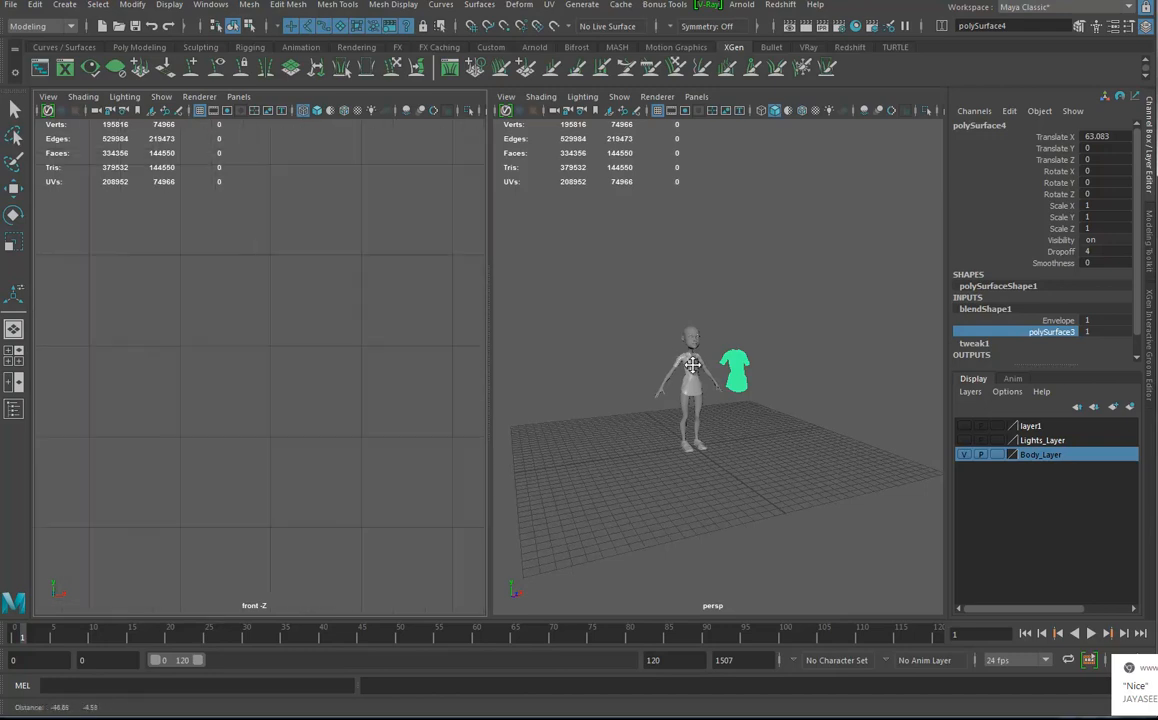
{"action": "scroll", "coordinate": [806, 385], "scroll_direction": "down", "scroll_amount": 4}
{"action": "scroll", "coordinate": [271, 408], "scroll_direction": "up", "scroll_amount": 4}
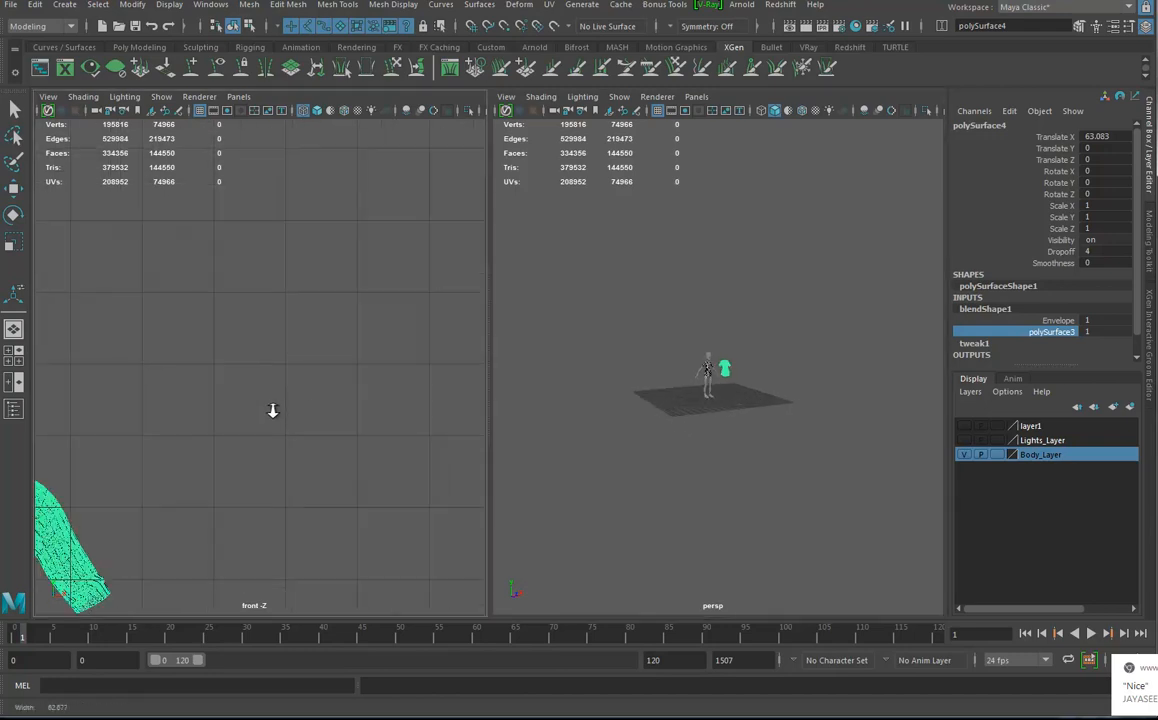
{"action": "key", "text": "f"}
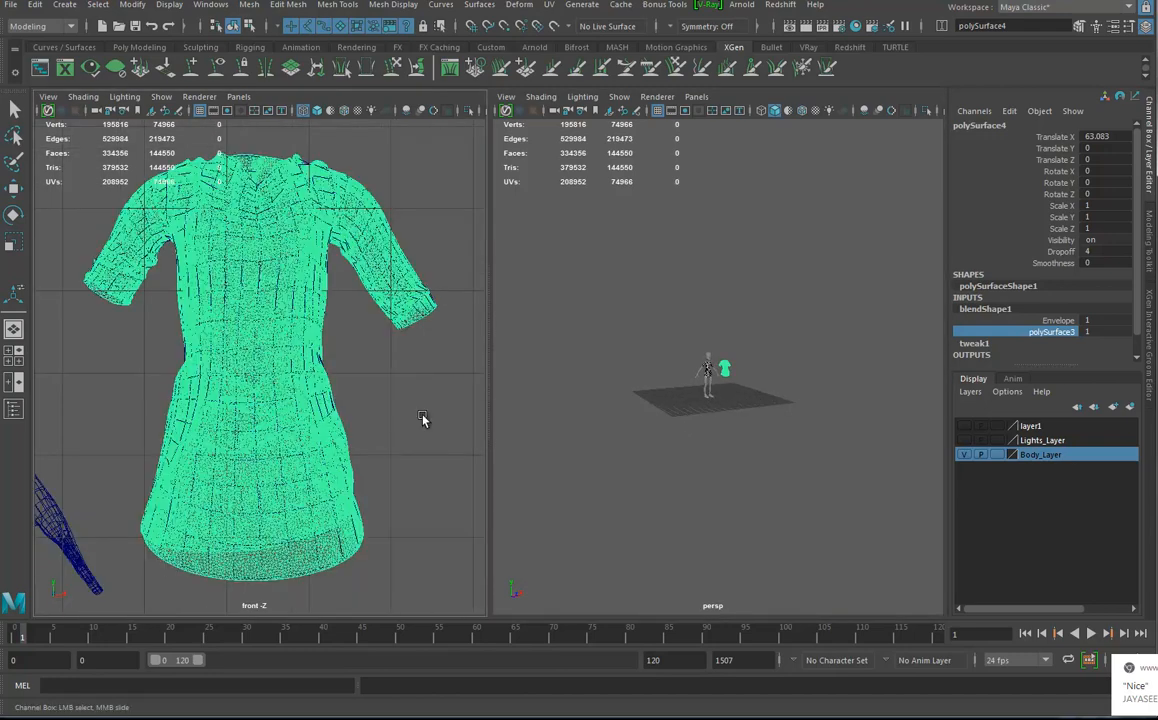
{"action": "right_click_drag", "start_coordinate": [740, 417], "coordinate": [1065, 599], "text": "alt"}
{"action": "left_click_drag", "start_coordinate": [858, 489], "coordinate": [752, 504], "text": "alt"}
{"action": "right_click_drag", "start_coordinate": [752, 503], "coordinate": [842, 519], "text": "alt"}
{"action": "left_click", "coordinate": [727, 279]}
{"action": "left_click_drag", "start_coordinate": [727, 385], "coordinate": [789, 376], "text": "alt"}
{"action": "right_click_drag", "start_coordinate": [789, 376], "coordinate": [739, 371], "text": "alt"}
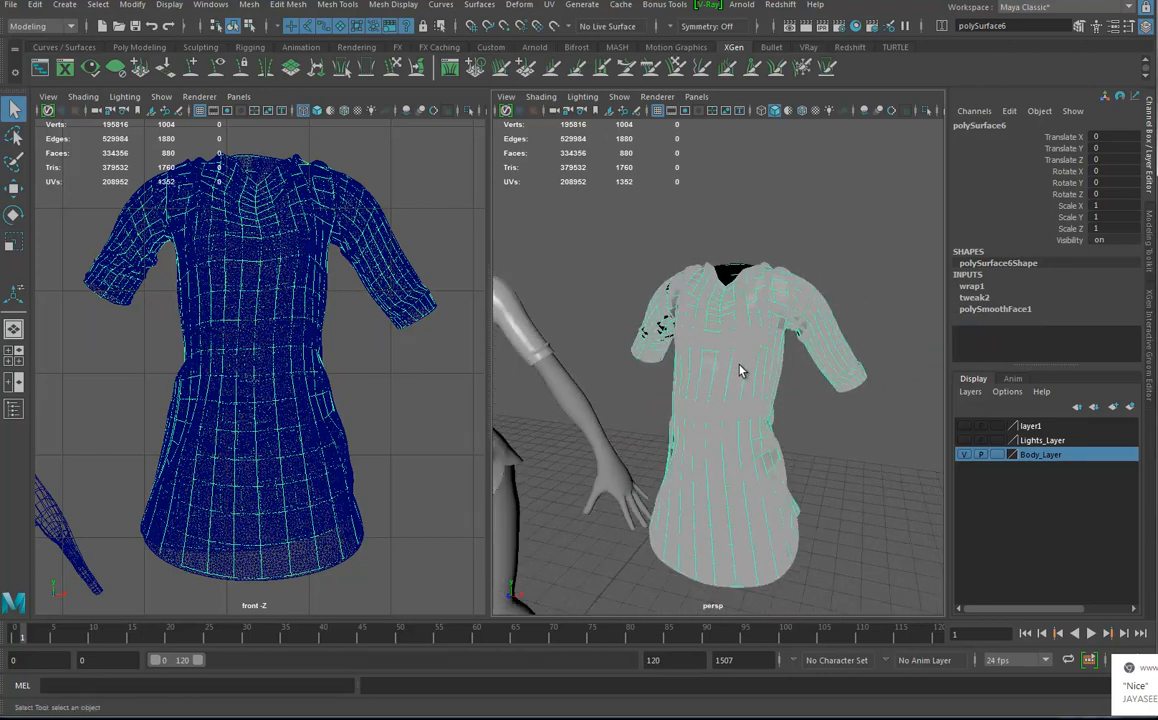
Step: Try deleting the wrapped retopology mesh's construction history, then undo the deletion
{"action": "key", "text": "alt+shift+d"}
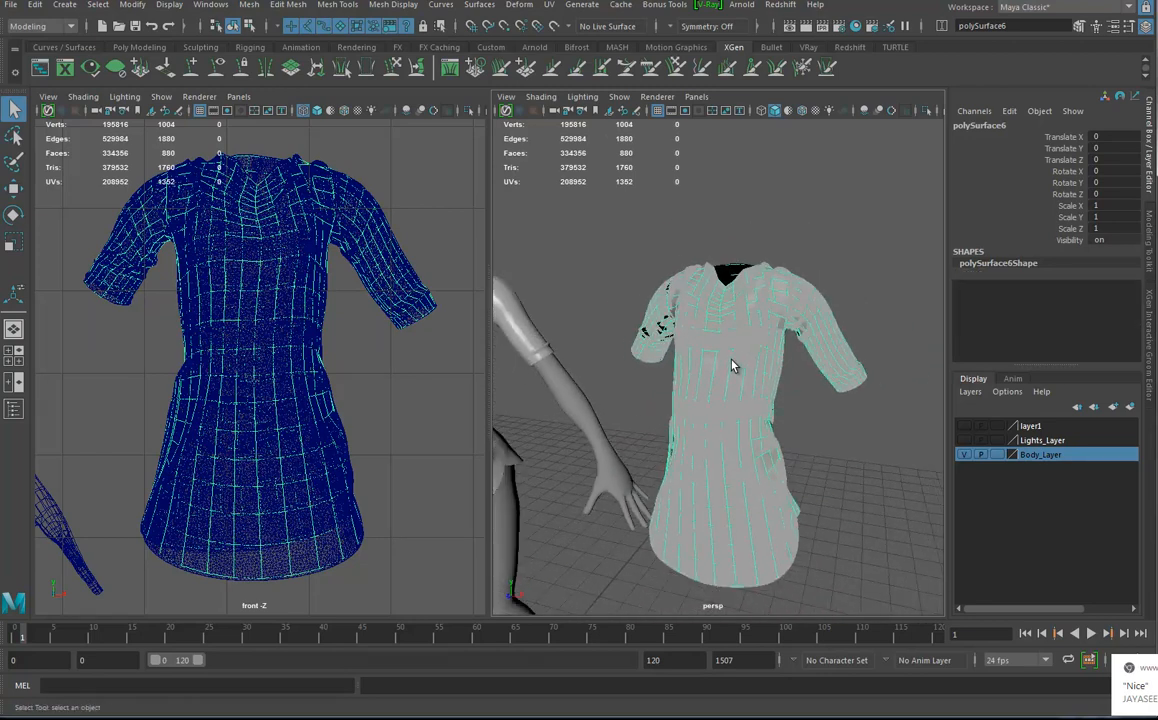
{"action": "left_click_drag", "start_coordinate": [752, 393], "coordinate": [693, 393], "text": "alt"}
{"action": "left_click_drag", "start_coordinate": [757, 419], "coordinate": [806, 427], "text": "alt"}
{"action": "key", "text": "ctrl+z"}
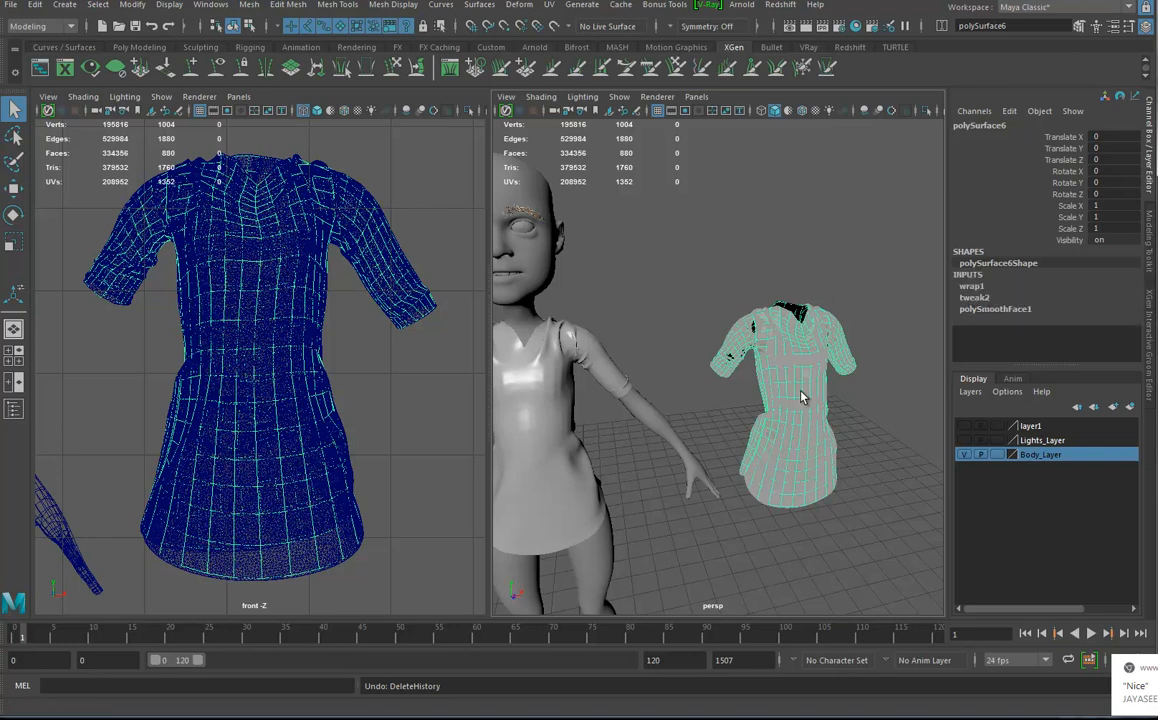
{"action": "left_click_drag", "start_coordinate": [804, 394], "coordinate": [830, 400], "text": "alt"}
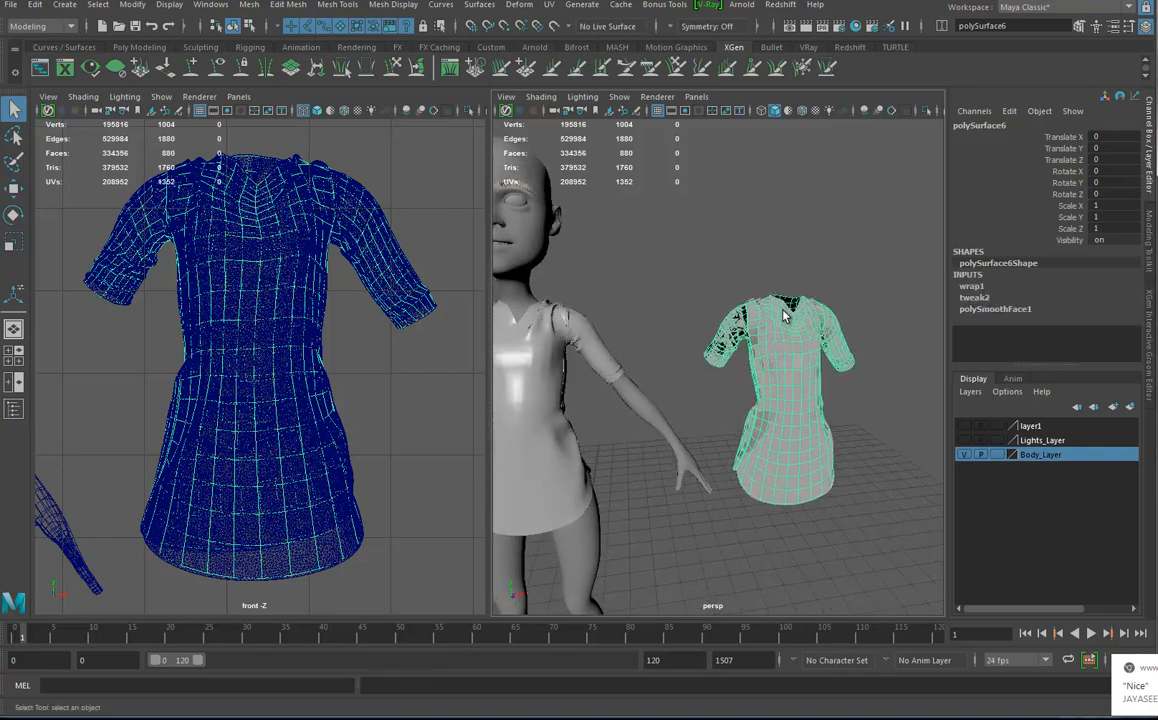
Step: Select the dense shirt mesh and set its Translate X to 0 to place the shirt on the character
{"action": "left_click", "coordinate": [333, 563]}
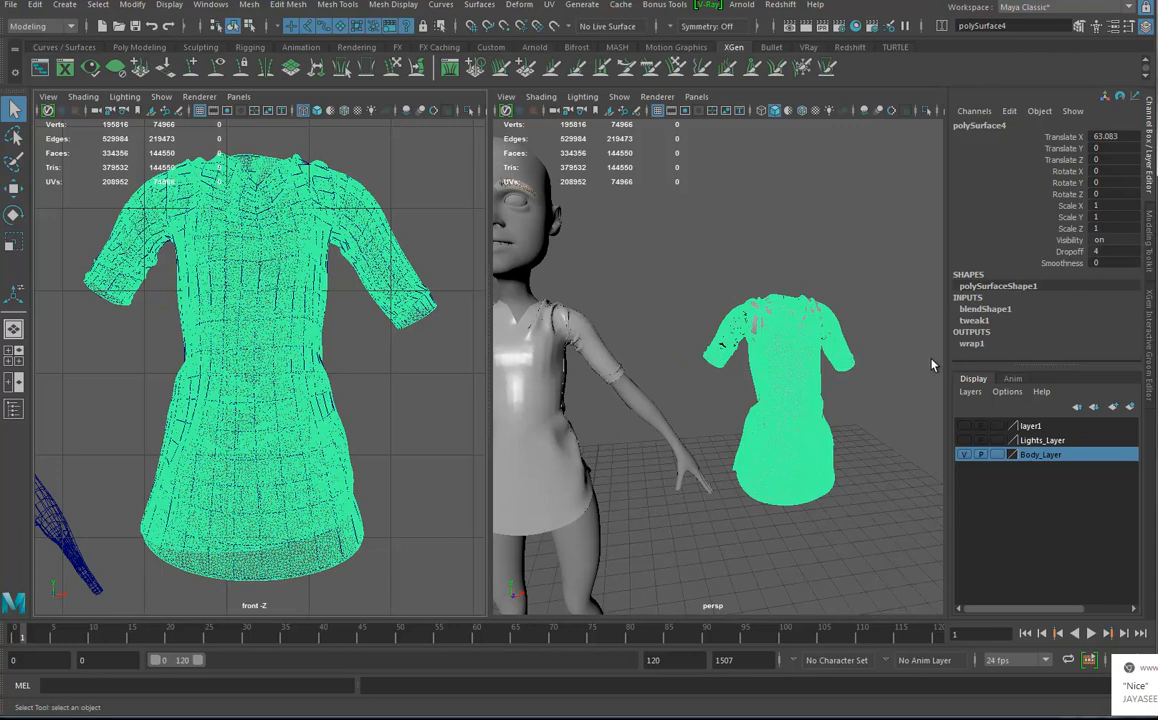
{"action": "left_click_drag", "start_coordinate": [810, 360], "coordinate": [790, 345], "text": "alt"}
{"action": "left_click", "coordinate": [1105, 136]}
{"action": "type", "text": "0"}
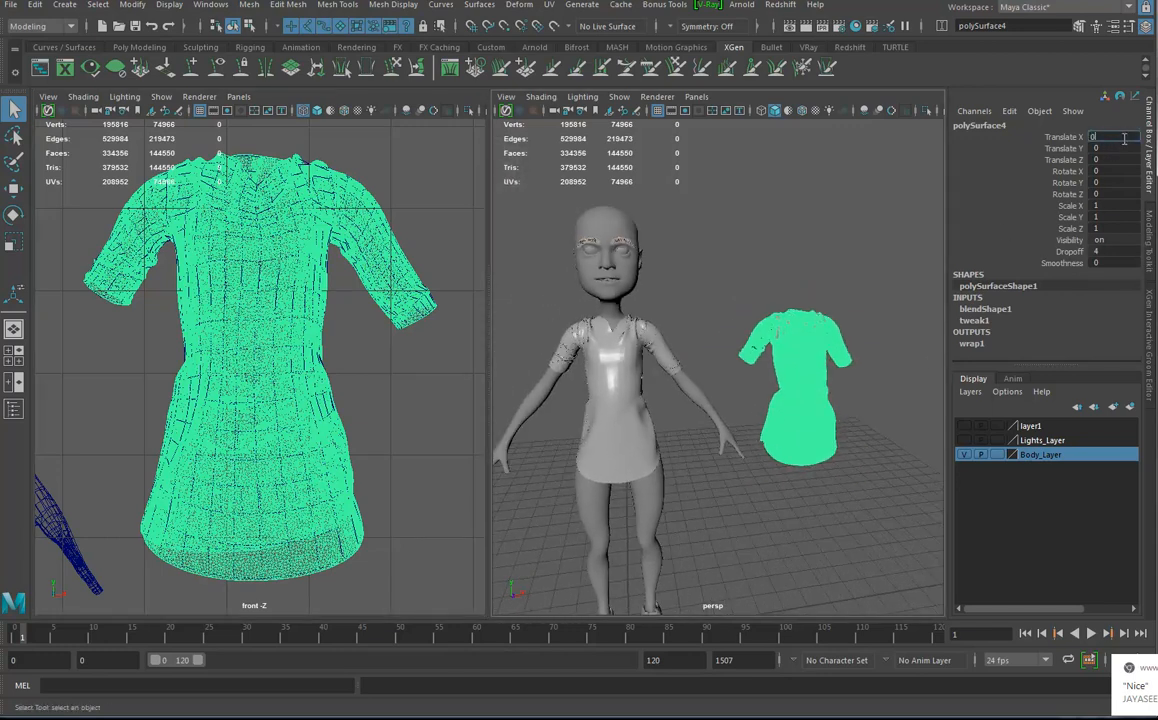
{"action": "key", "text": "Return"}
{"action": "left_click_drag", "start_coordinate": [841, 457], "coordinate": [750, 405], "text": "alt"}
Step: Show the Outliner and rename the wrapped retopology mesh polySurface6 as Retopo
{"action": "left_click", "coordinate": [14, 408]}
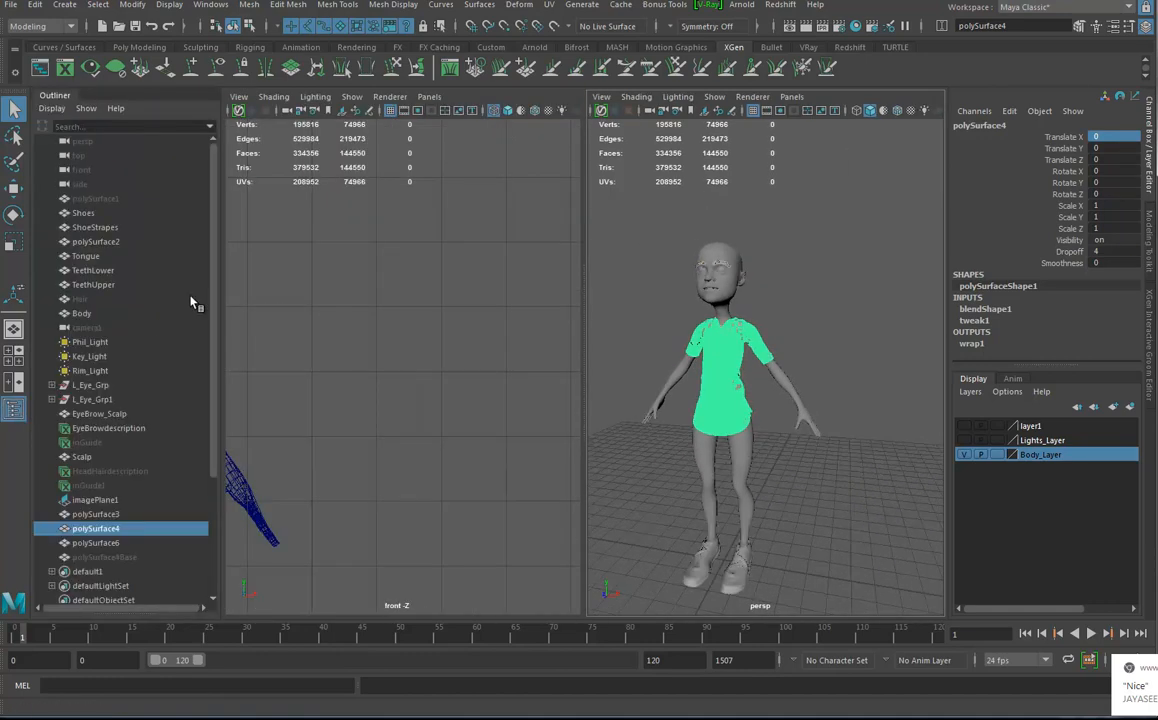
{"action": "left_click", "coordinate": [96, 542]}
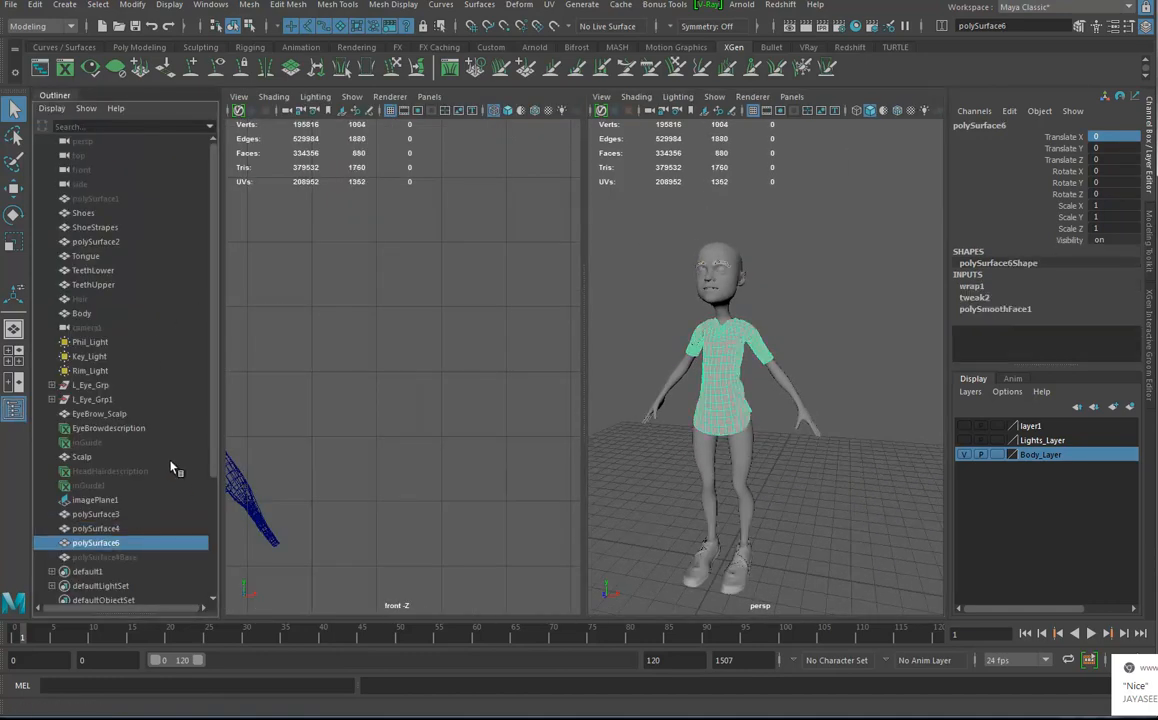
{"action": "double_click", "coordinate": [983, 127]}
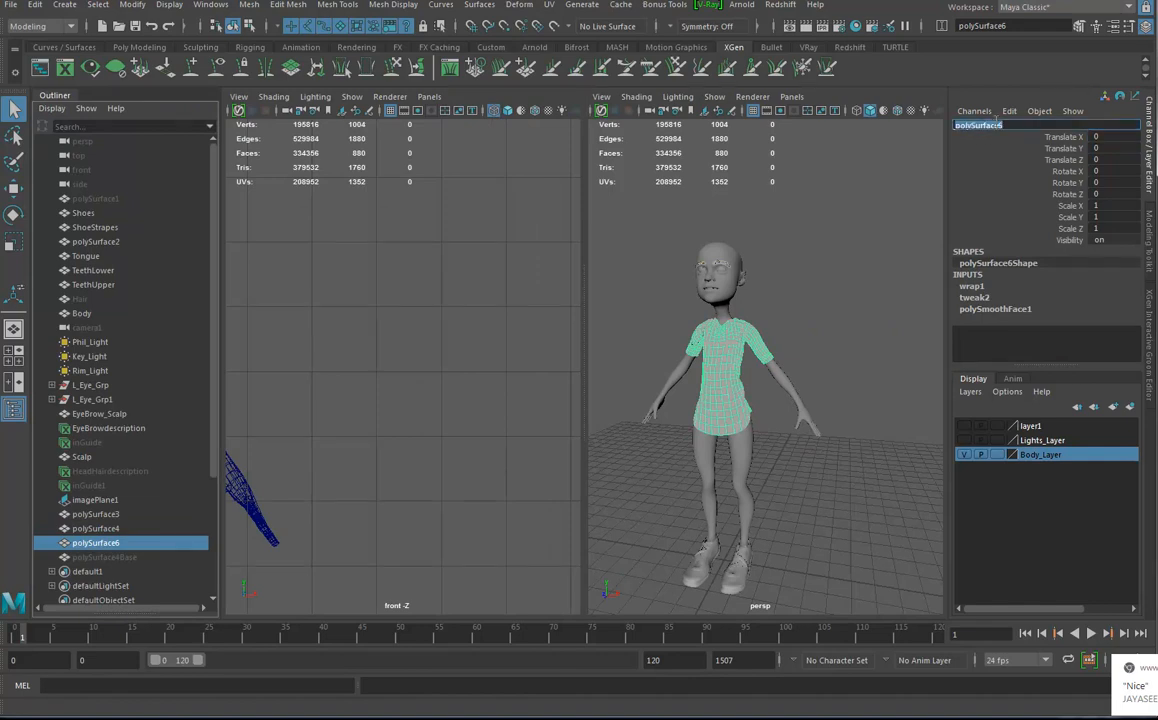
{"action": "type", "text": "Retopo"}
{"action": "key", "text": "Return"}
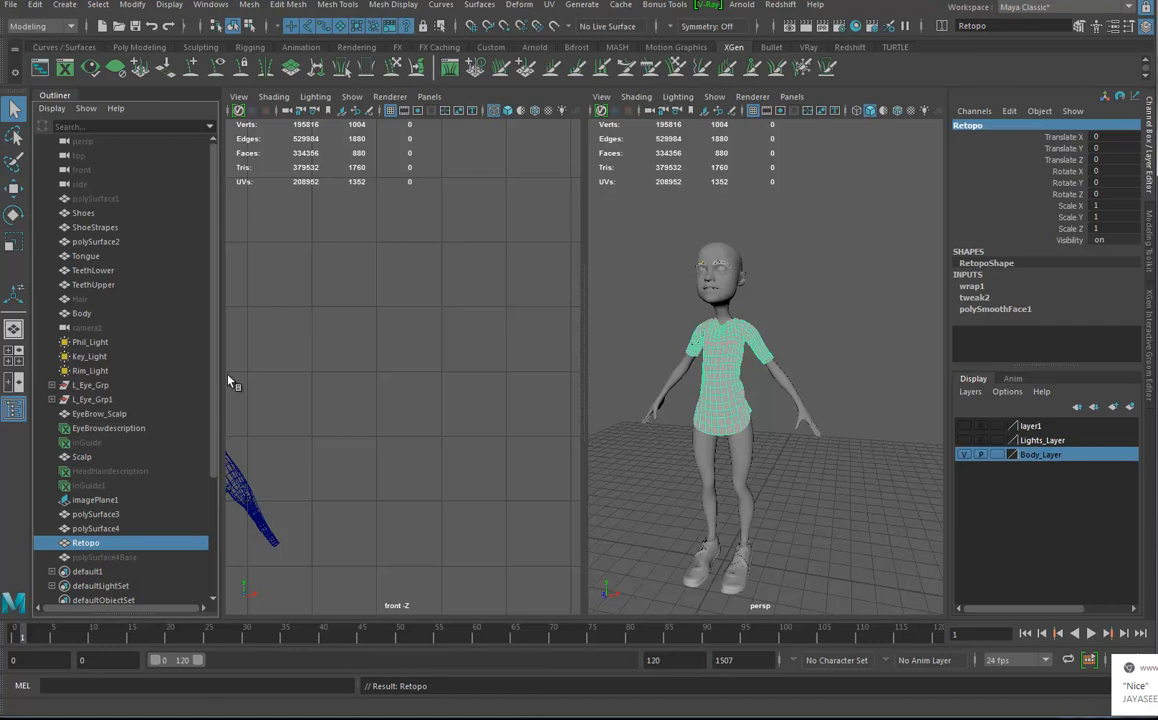
Step: Rename the blend-shaped pattern mesh polySurface4 as Shirt2D
{"action": "left_click", "coordinate": [102, 527]}
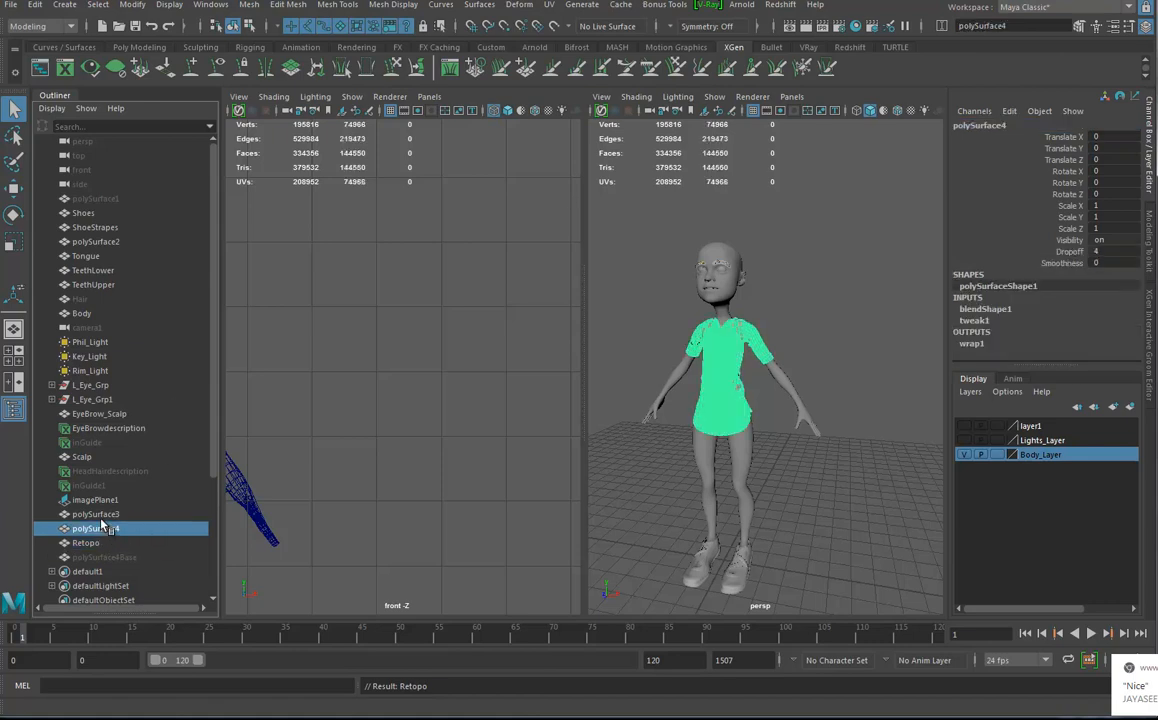
{"action": "double_click", "coordinate": [973, 126]}
{"action": "type", "text": "Shirt"}
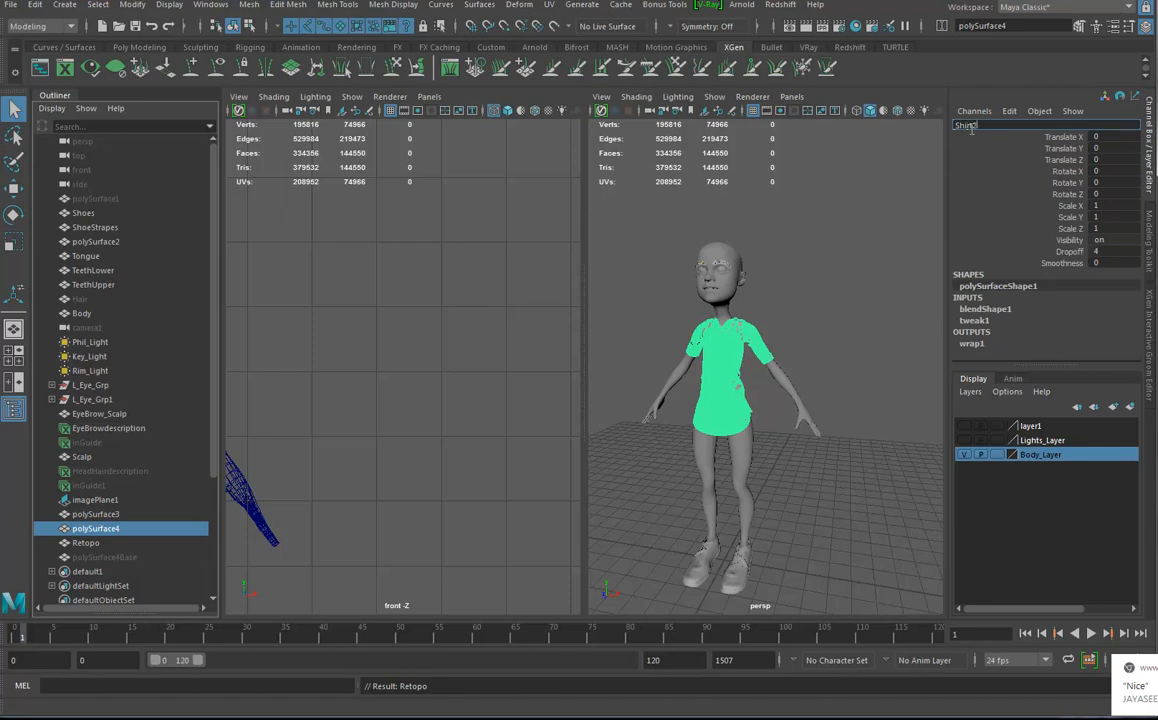
{"action": "type", "text": "2D"}
{"action": "key", "text": "Return"}
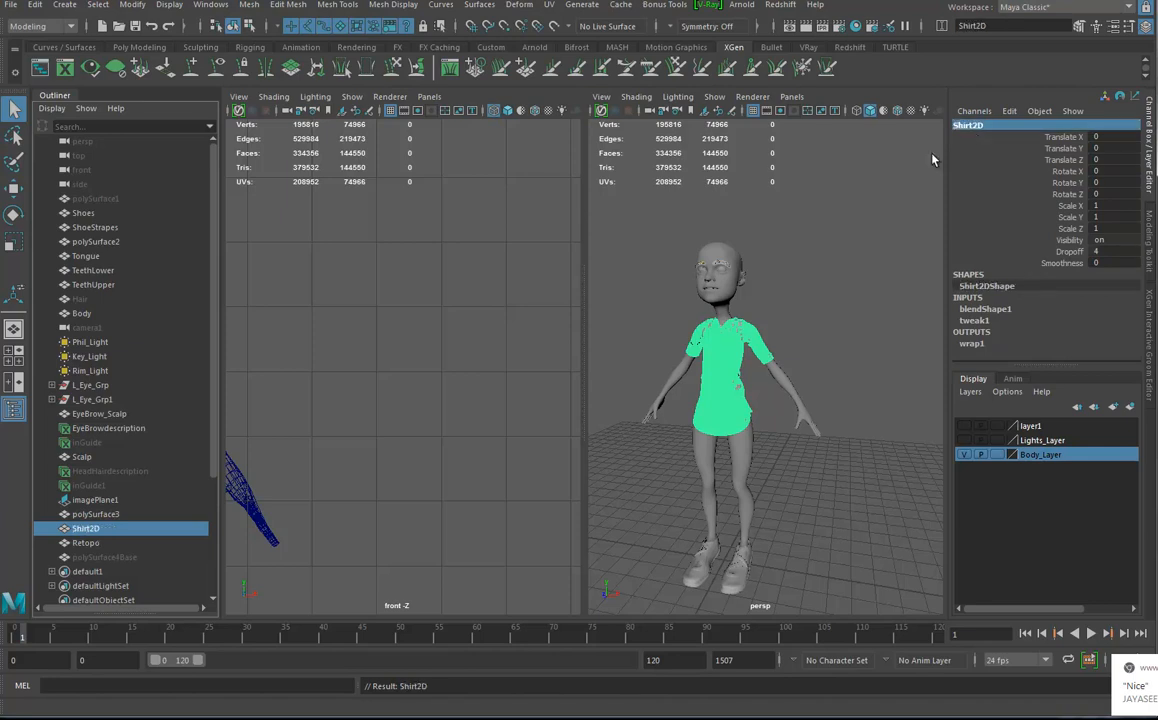
Step: Rename the draped dense shirt mesh polySurface3 as Shirt3D
{"action": "left_click", "coordinate": [92, 514]}
{"action": "left_click", "coordinate": [982, 125]}
{"action": "type", "text": "S"}
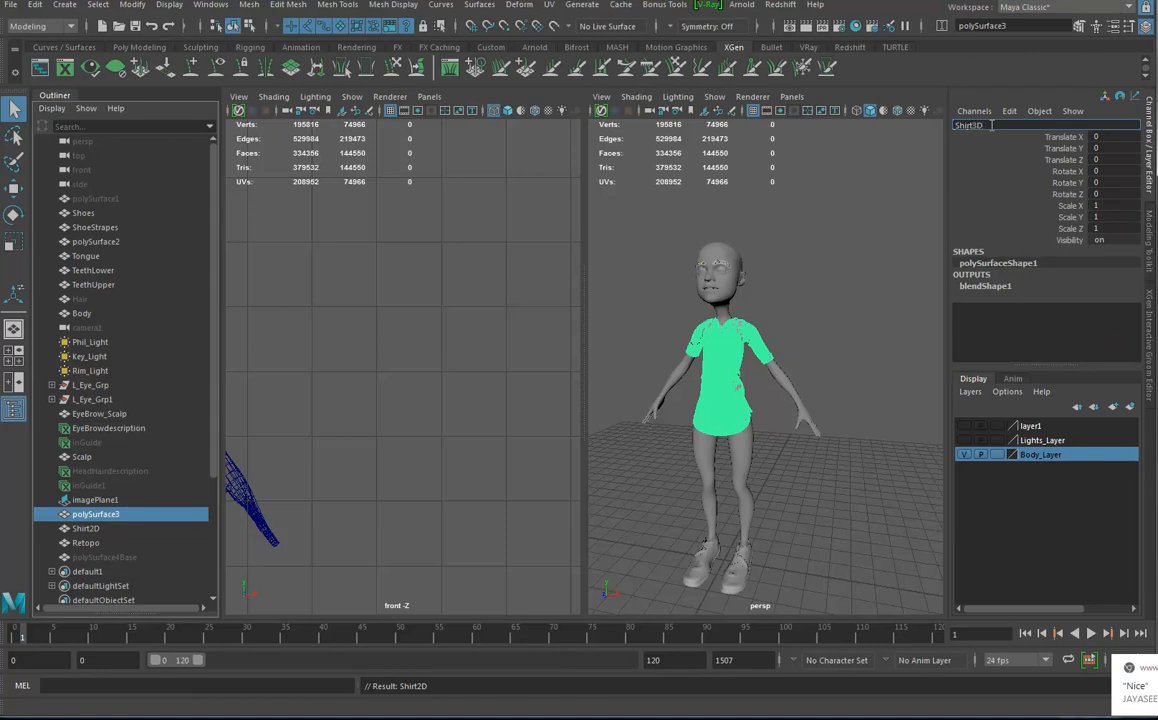
{"action": "type", "text": "hirt3D"}
{"action": "key", "text": "Return"}
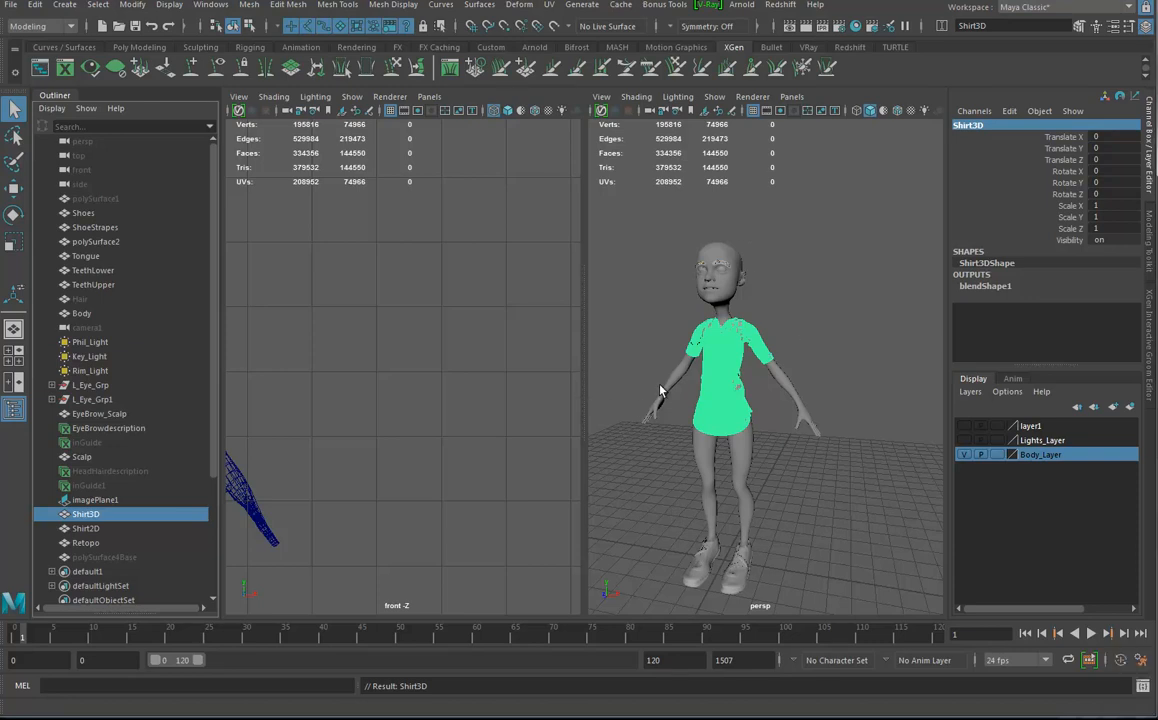
Step: Select the Retopo mesh and delete its construction history
{"action": "left_click_drag", "start_coordinate": [610, 478], "coordinate": [670, 462], "text": "alt"}
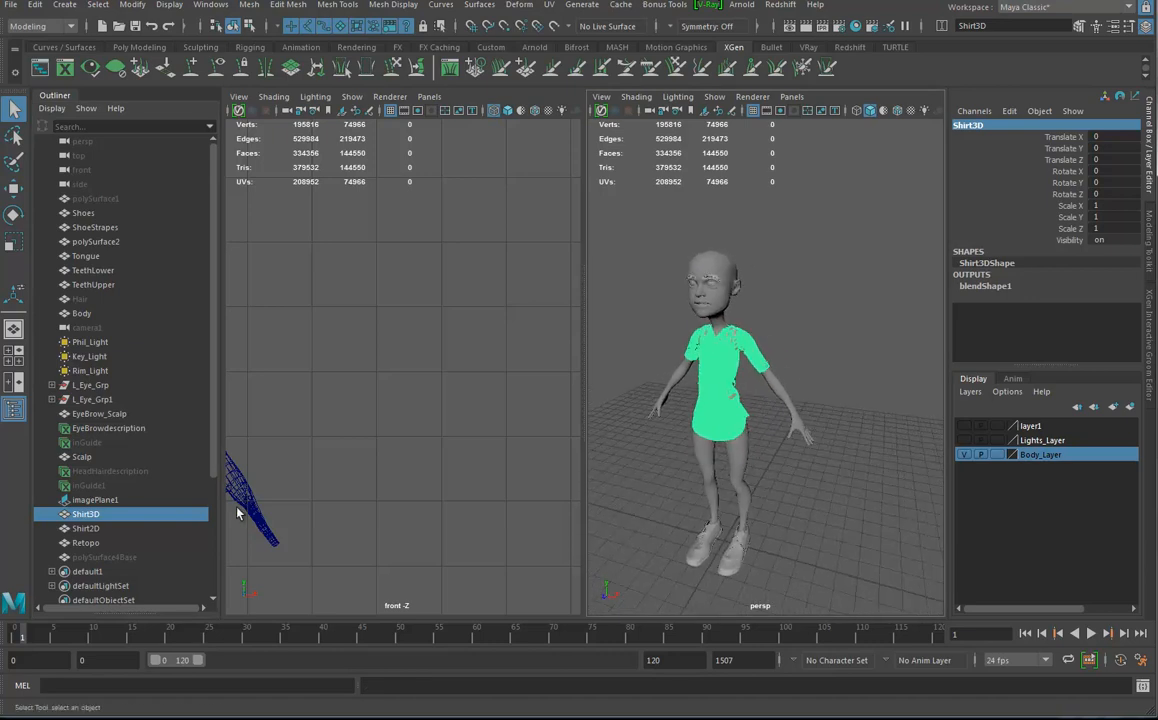
{"action": "left_click", "coordinate": [85, 543]}
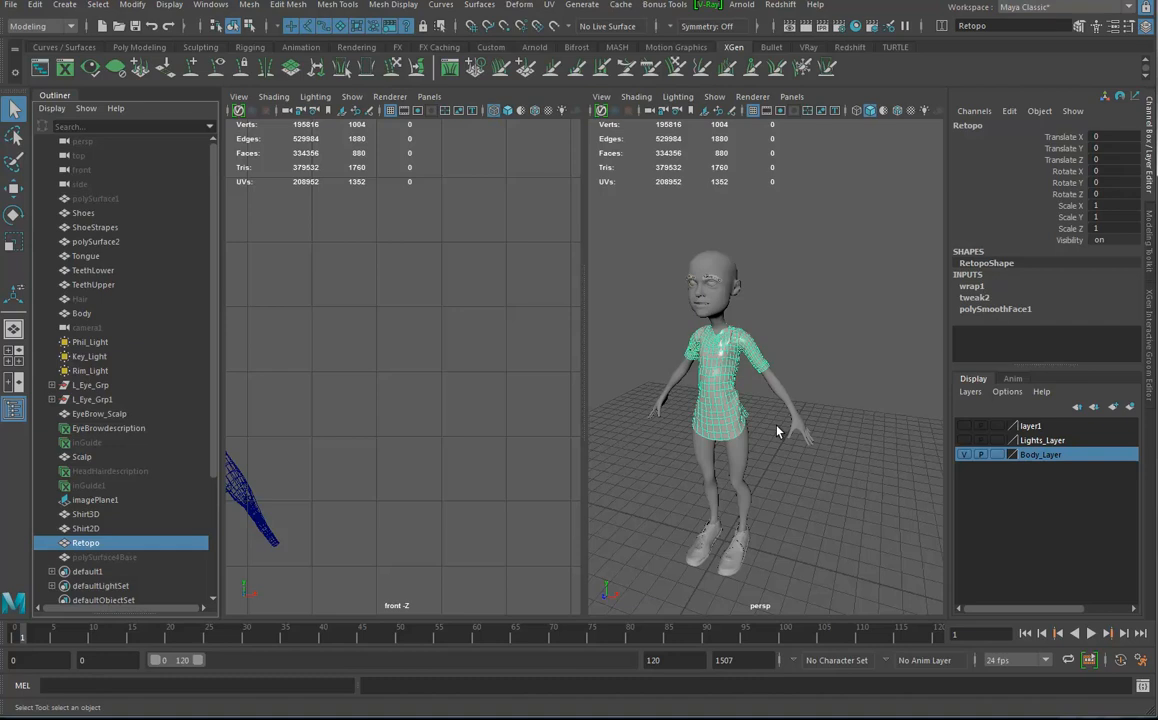
{"action": "key", "text": "alt+shift+d"}
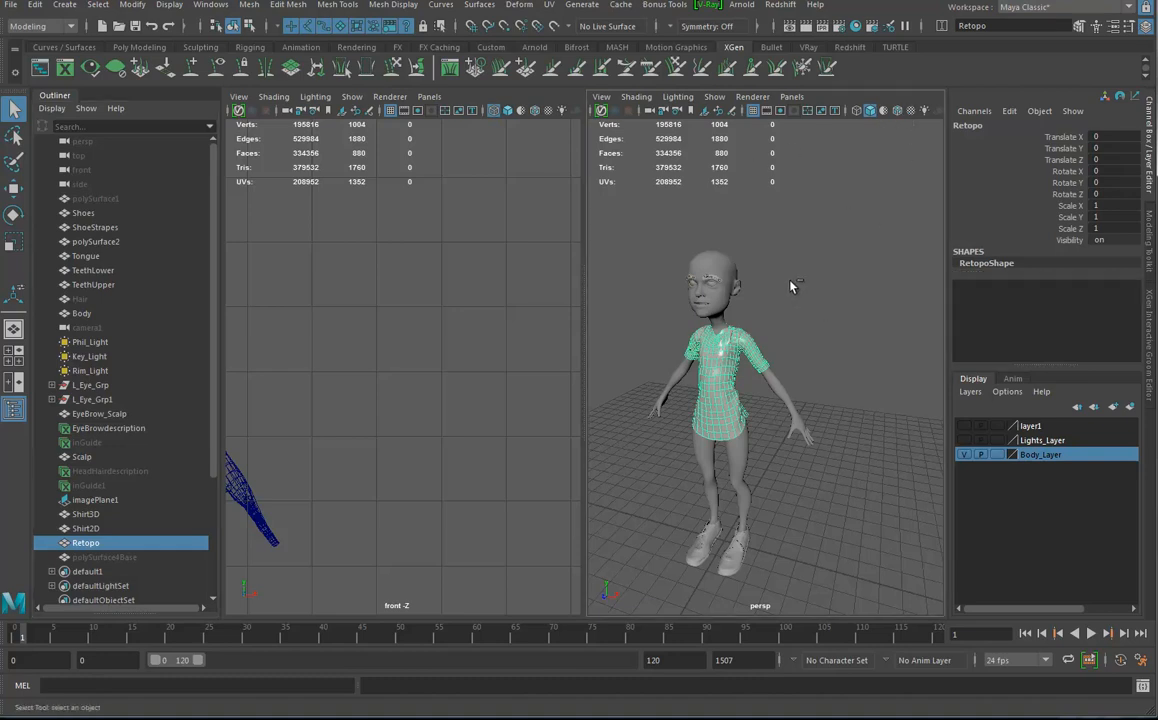
Step: Isolate the Retopo mesh, frame it, and enlarge the perspective view to fill the viewport area
{"action": "key", "text": "ctrl+1"}
{"action": "key", "text": "f"}
{"action": "left_click_drag", "start_coordinate": [848, 446], "coordinate": [680, 451], "text": "alt"}
{"action": "left_click", "coordinate": [860, 437]}
{"action": "left_click_drag", "start_coordinate": [860, 441], "coordinate": [998, 476], "text": "alt"}
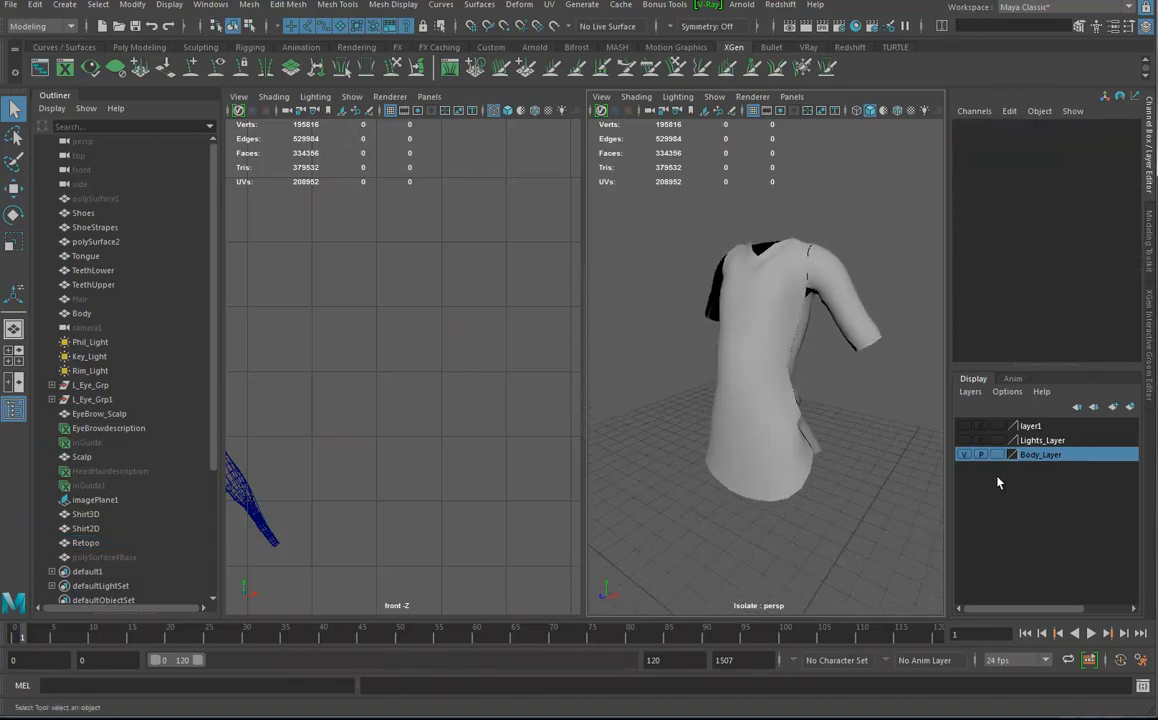
{"action": "key", "text": "space"}
{"action": "right_click_drag", "start_coordinate": [737, 439], "coordinate": [646, 414], "text": "alt"}
{"action": "mouse_move", "coordinate": [646, 414]}
{"action": "left_mouse_down", "text": "alt"}
{"action": "mouse_move", "coordinate": [827, 429]}
{"action": "mouse_move", "coordinate": [923, 422]}
{"action": "mouse_move", "coordinate": [724, 414]}
{"action": "mouse_move", "coordinate": [703, 494]}
{"action": "left_mouse_up", "text": "alt"}
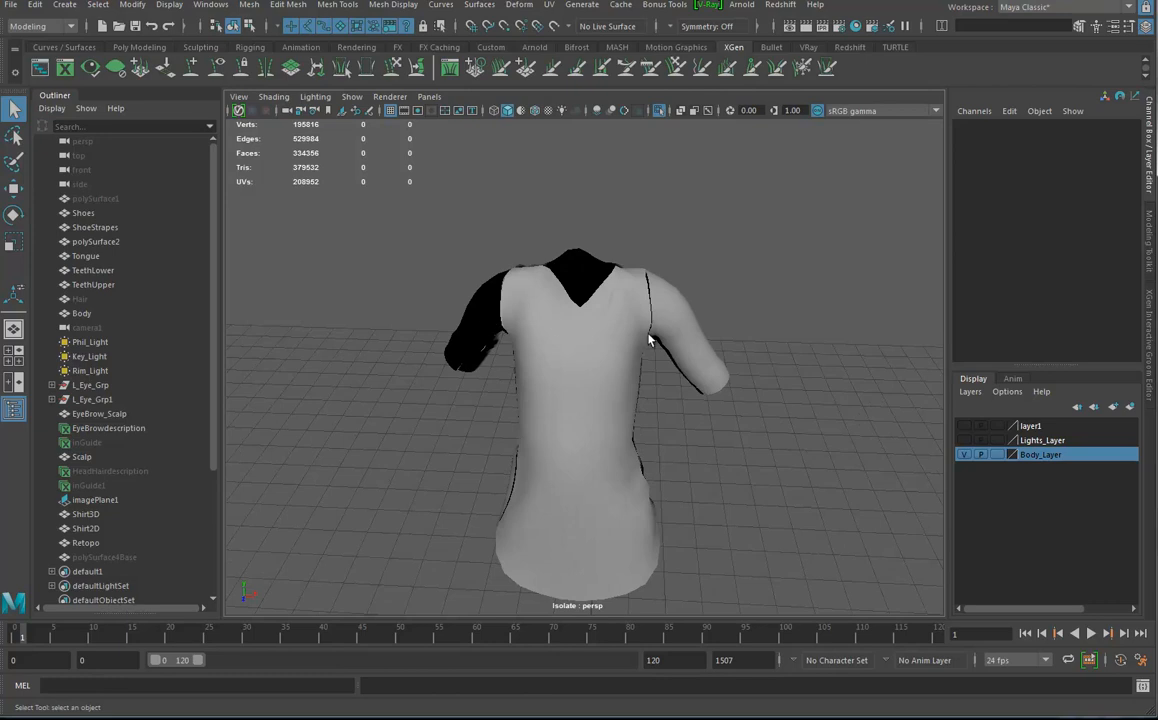
Step: Select all faces of the black inside-out sleeve on the Retopo mesh and reverse their normals
{"action": "left_click", "coordinate": [488, 323]}
{"action": "left_click_drag", "start_coordinate": [488, 323], "coordinate": [546, 383], "text": "alt"}
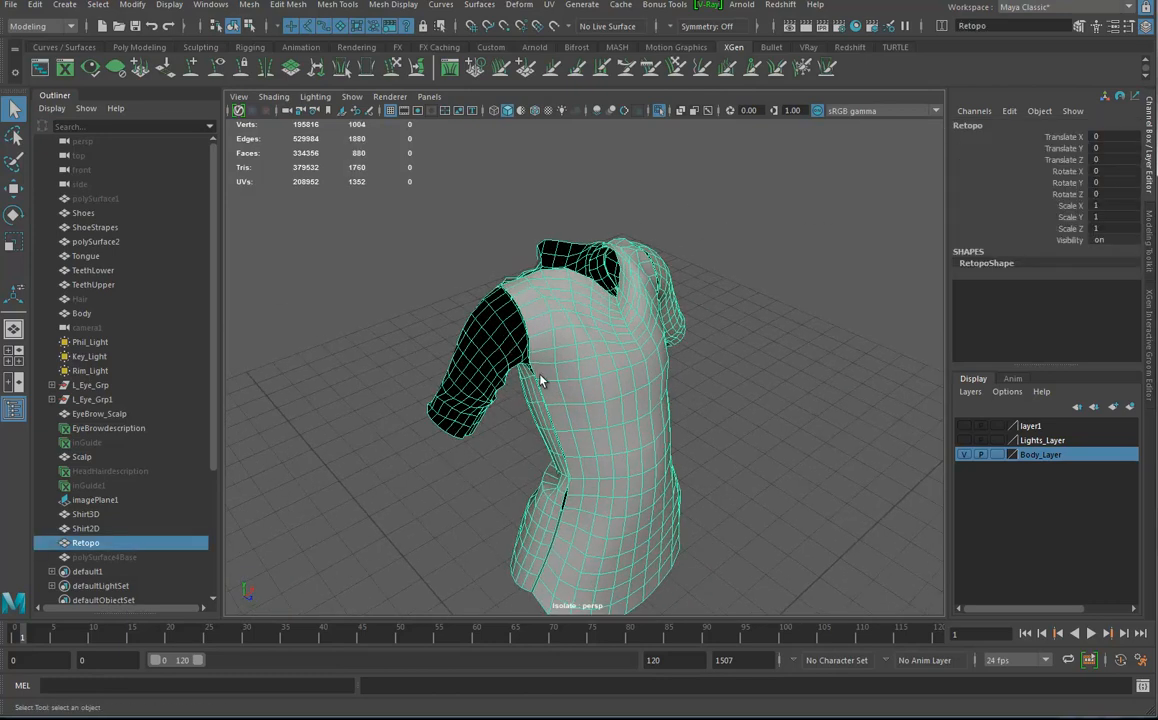
{"action": "right_click_drag", "start_coordinate": [508, 338], "coordinate": [512, 383]}
{"action": "double_click", "coordinate": [503, 338]}
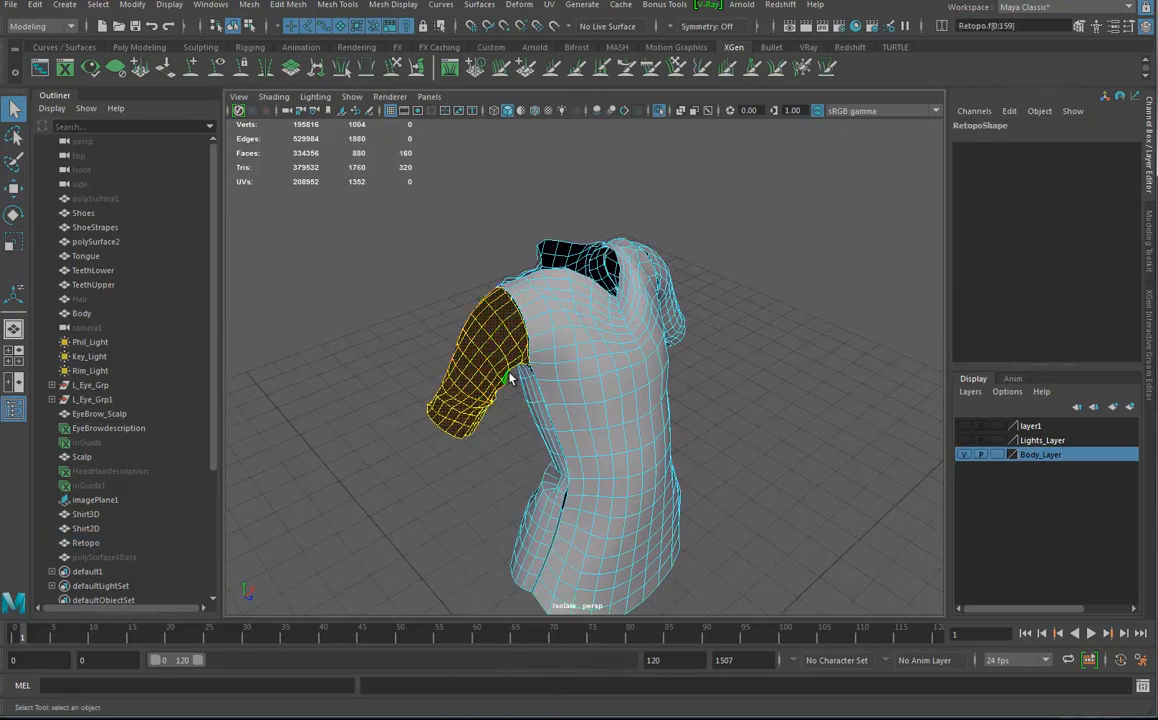
{"action": "left_click", "coordinate": [392, 5]}
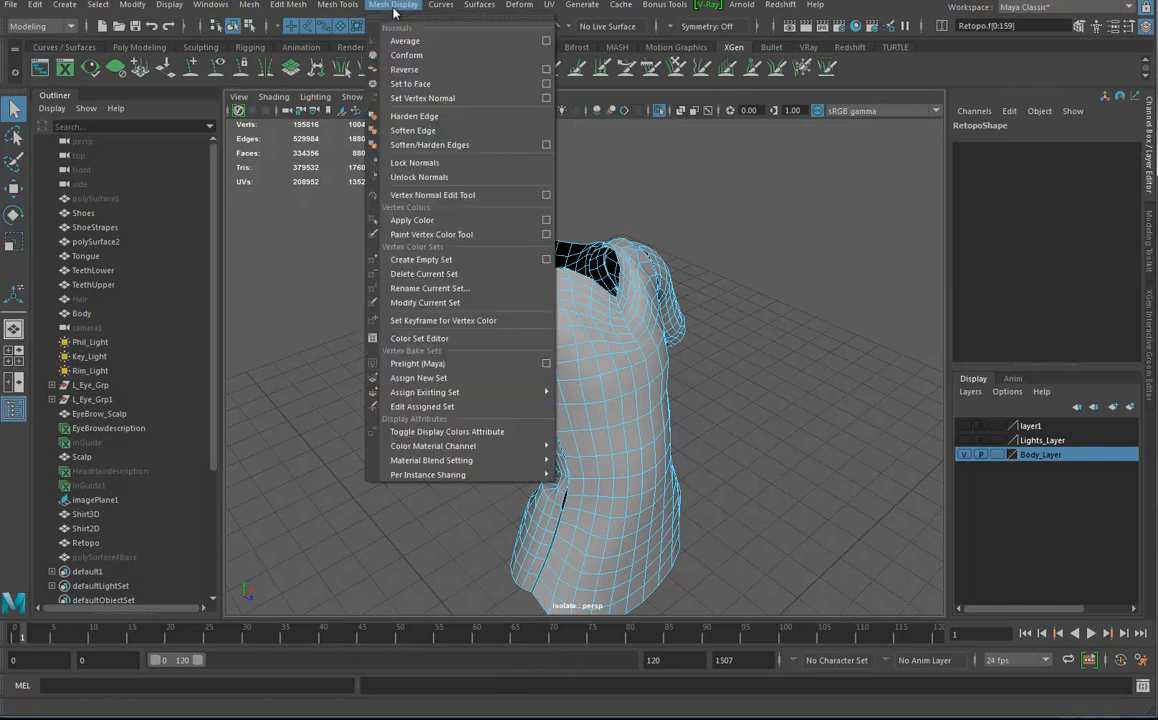
{"action": "left_click", "coordinate": [404, 70]}
{"action": "left_click_drag", "start_coordinate": [838, 400], "coordinate": [735, 370], "text": "alt"}
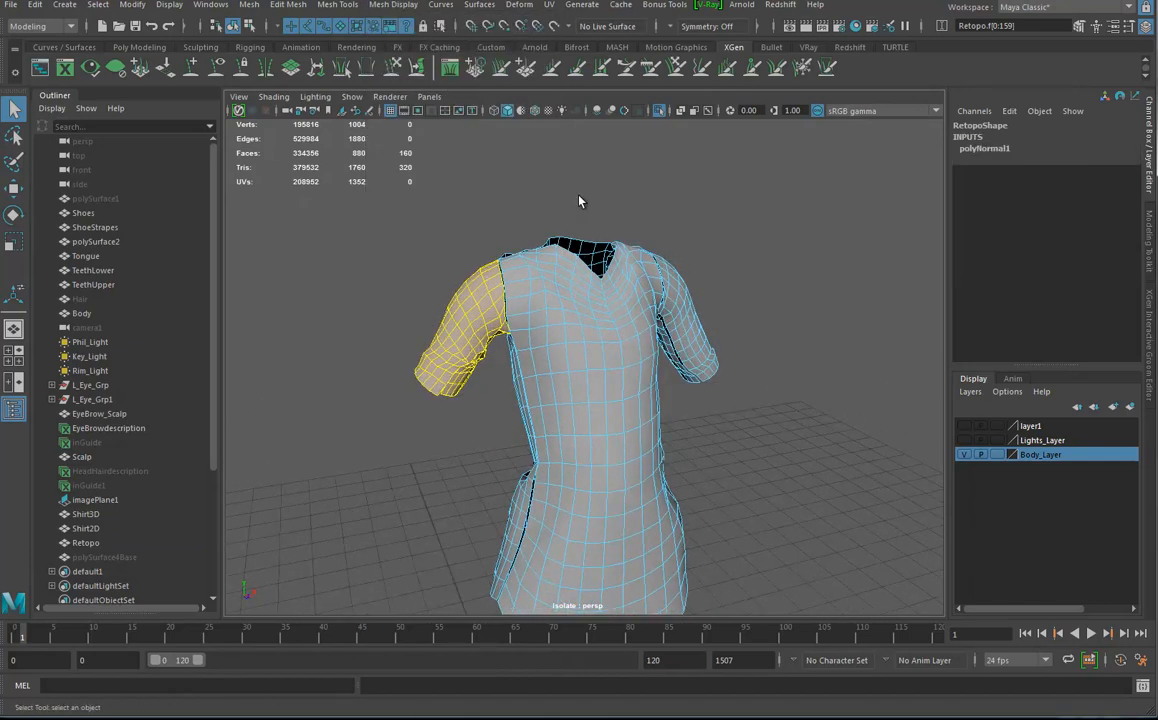
Step: Examine the open side seam, armhole and hem borders where the front, back and sleeve panels of the Retopo mesh meet
{"action": "left_click_drag", "start_coordinate": [811, 466], "coordinate": [783, 414], "text": "alt"}
{"action": "middle_click_drag", "start_coordinate": [785, 572], "coordinate": [820, 372], "text": "alt"}
{"action": "left_click_drag", "start_coordinate": [820, 372], "coordinate": [700, 372], "text": "alt"}
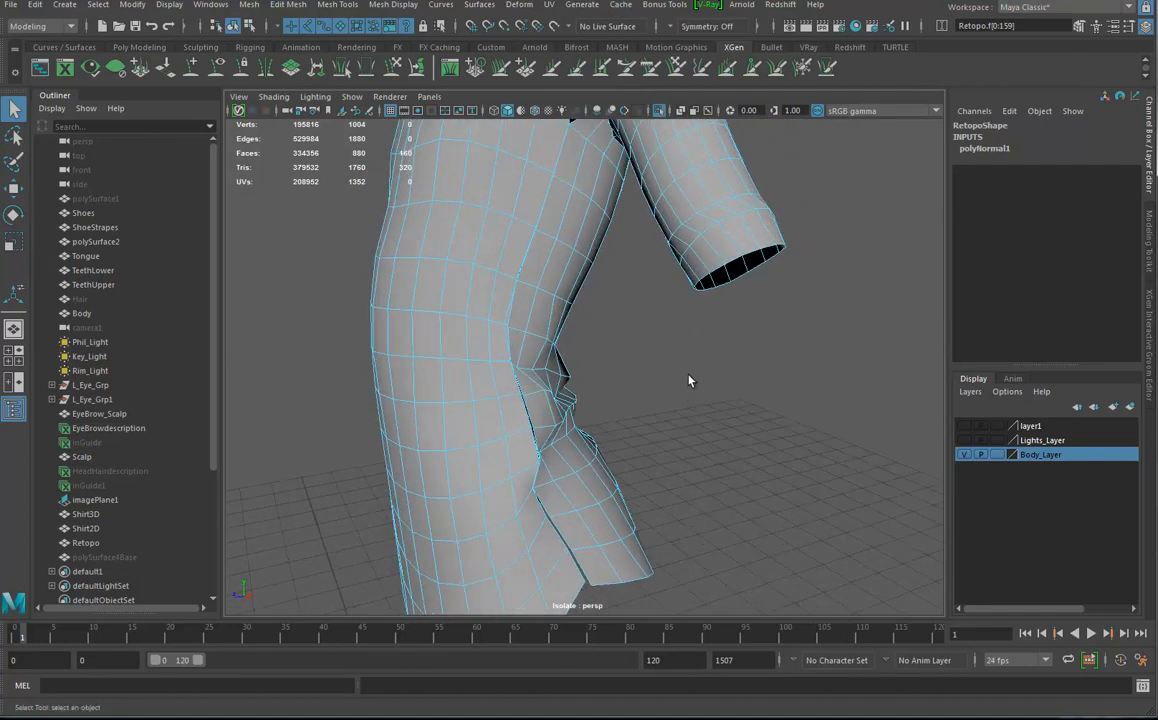
{"action": "left_click_drag", "start_coordinate": [644, 400], "coordinate": [810, 455], "text": "alt"}
{"action": "right_click_drag", "start_coordinate": [884, 443], "coordinate": [775, 414], "text": "alt"}
{"action": "left_click_drag", "start_coordinate": [775, 414], "coordinate": [587, 254], "text": "alt"}
{"action": "left_click_drag", "start_coordinate": [602, 338], "coordinate": [592, 367], "text": "alt"}
{"action": "middle_click_drag", "start_coordinate": [592, 400], "coordinate": [588, 262], "text": "alt"}
{"action": "left_click_drag", "start_coordinate": [588, 262], "coordinate": [567, 356], "text": "alt"}
{"action": "left_click_drag", "start_coordinate": [543, 422], "coordinate": [766, 428], "text": "alt"}
{"action": "left_click_drag", "start_coordinate": [630, 258], "coordinate": [733, 427], "text": "alt"}
{"action": "left_click_drag", "start_coordinate": [592, 207], "coordinate": [642, 283], "text": "alt"}
{"action": "right_click_drag", "start_coordinate": [606, 236], "coordinate": [607, 199]}
{"action": "right_click_drag", "start_coordinate": [602, 267], "coordinate": [666, 300], "text": "alt"}
{"action": "middle_click_drag", "start_coordinate": [666, 300], "coordinate": [651, 413], "text": "alt"}
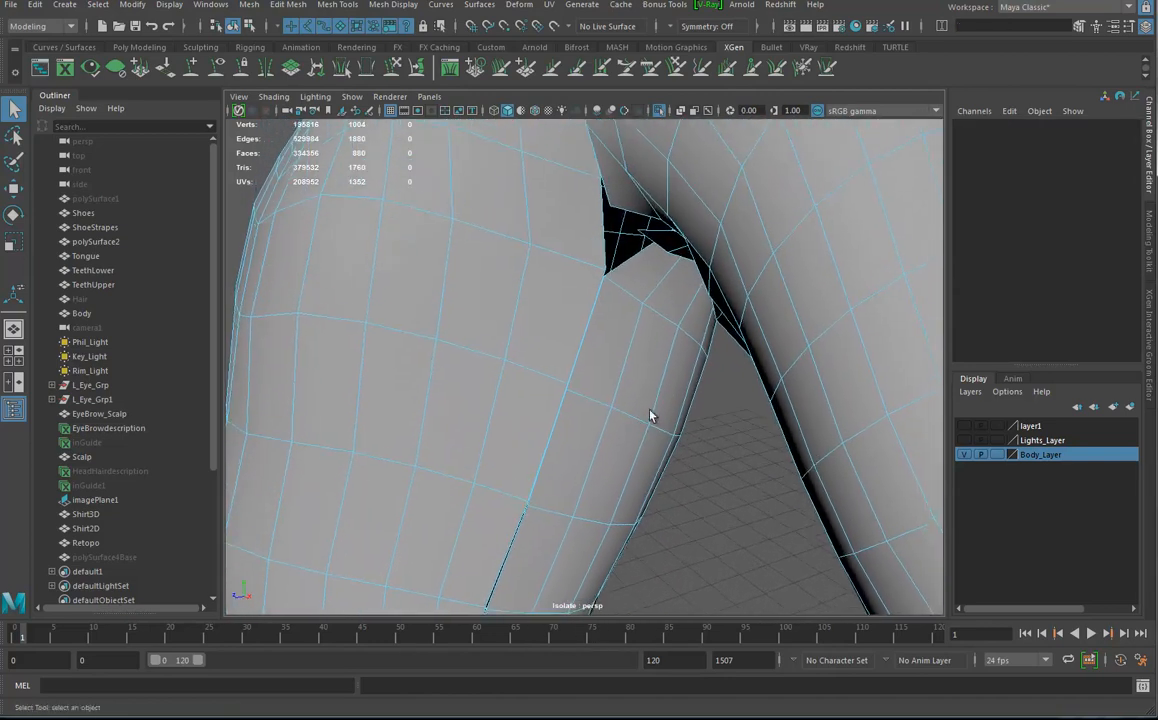
{"action": "left_click", "coordinate": [594, 309]}
{"action": "right_click_drag", "start_coordinate": [594, 309], "coordinate": [682, 436], "text": "alt"}
{"action": "right_click_drag", "start_coordinate": [800, 366], "coordinate": [680, 235], "text": "alt"}
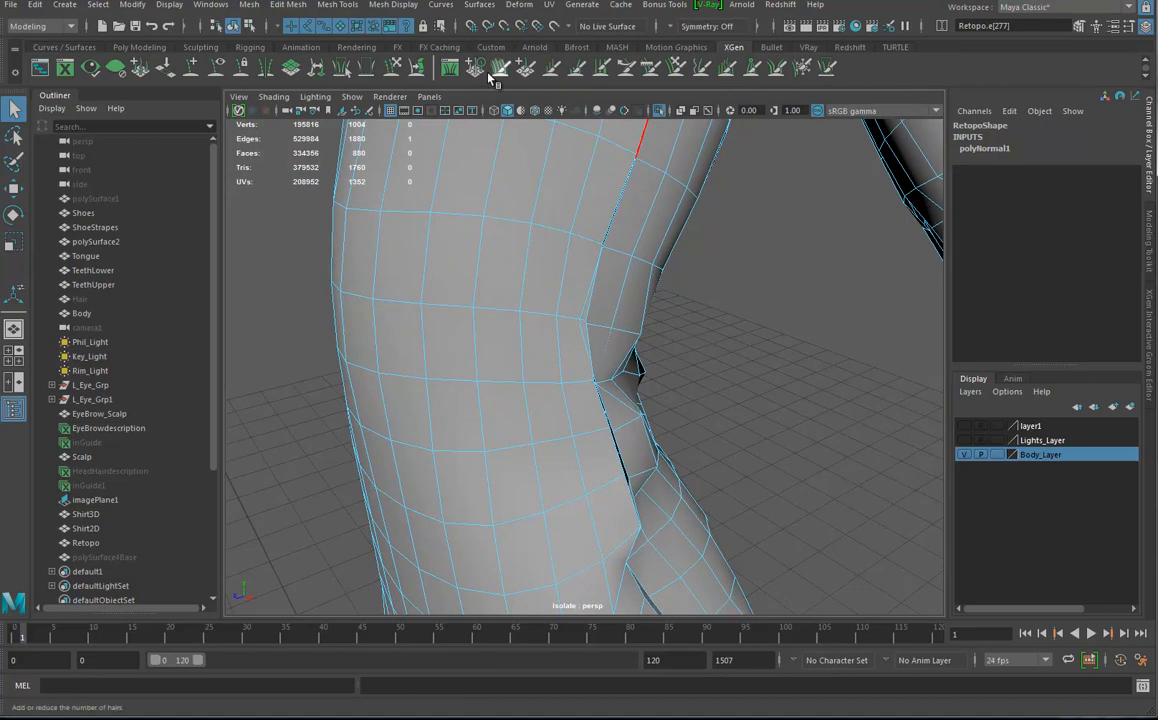
{"action": "left_click_drag", "start_coordinate": [734, 532], "coordinate": [690, 520], "text": "alt"}
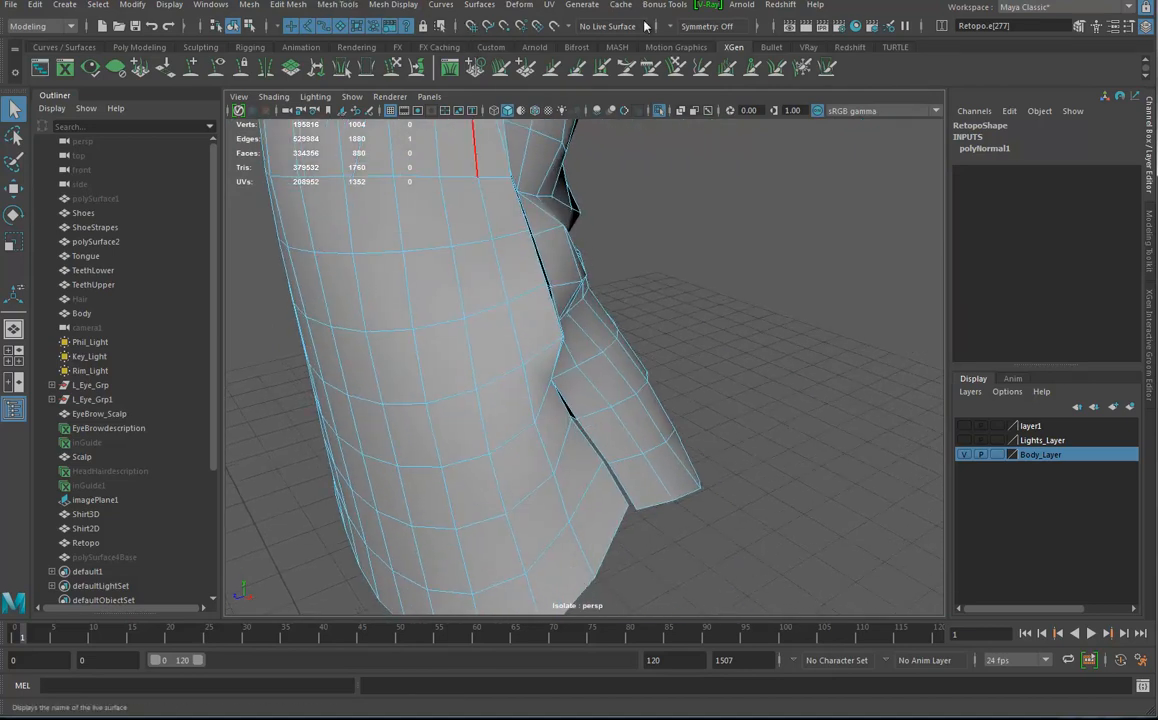
Step: Open the UV Editor beside the shirt and return the Retopo mesh to object selection to show its UVs
{"action": "left_click", "coordinate": [552, 5]}
{"action": "left_click", "coordinate": [582, 30]}
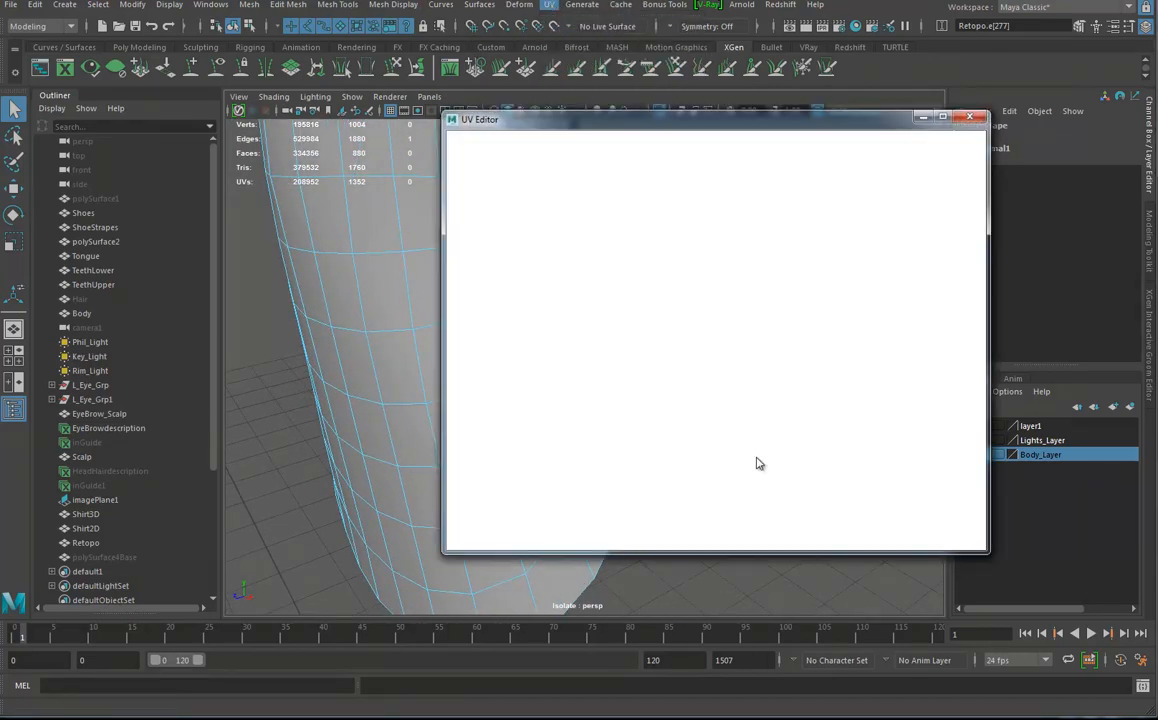
{"action": "left_click_drag", "start_coordinate": [688, 121], "coordinate": [924, 145]}
{"action": "right_click_drag", "start_coordinate": [414, 374], "coordinate": [230, 299], "text": "alt"}
{"action": "left_click_drag", "start_coordinate": [230, 299], "coordinate": [462, 360], "text": "alt"}
{"action": "right_click_drag", "start_coordinate": [462, 360], "coordinate": [467, 246]}
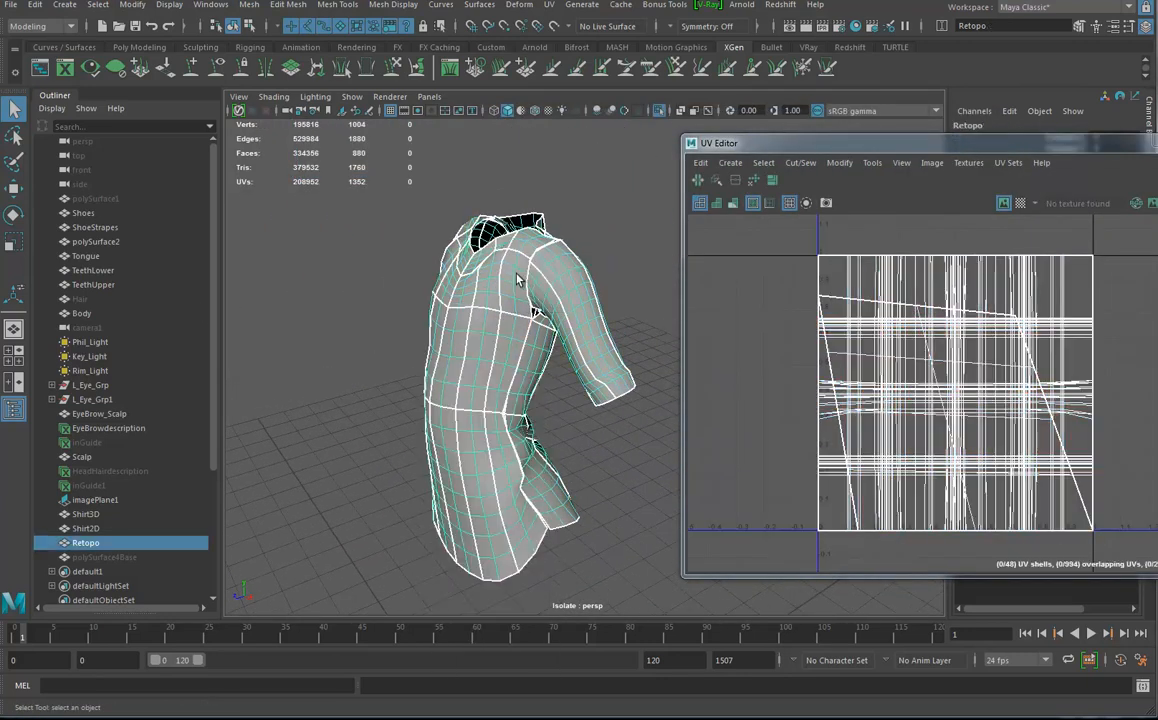
Step: Create a camera-based UV projection for the whole Retopo mesh and unfold the resulting UV shells
{"action": "left_click", "coordinate": [550, 6]}
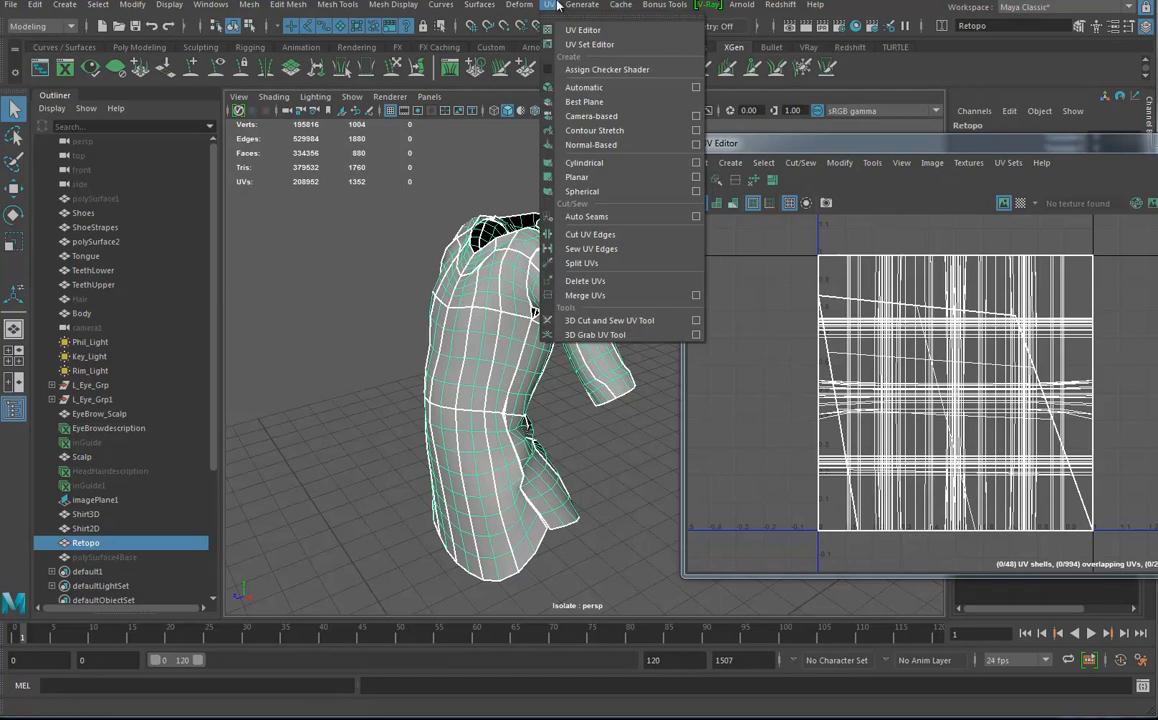
{"action": "left_click", "coordinate": [597, 131]}
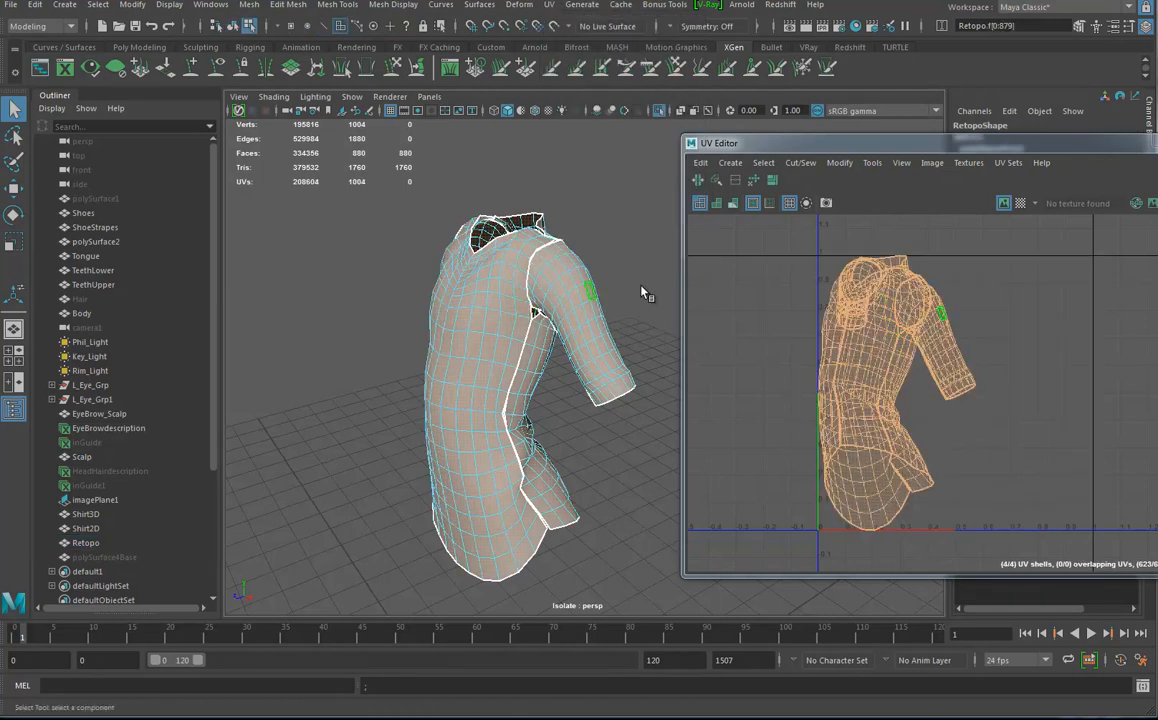
{"action": "left_click", "coordinate": [841, 163]}
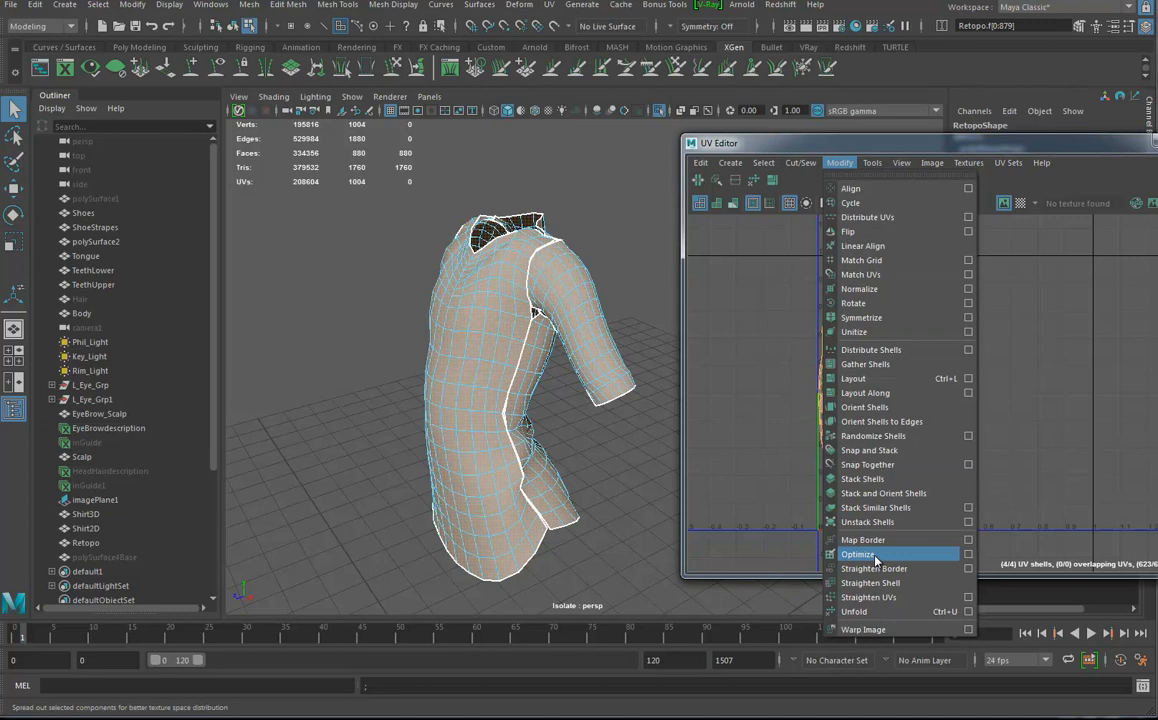
{"action": "left_click", "coordinate": [858, 612]}
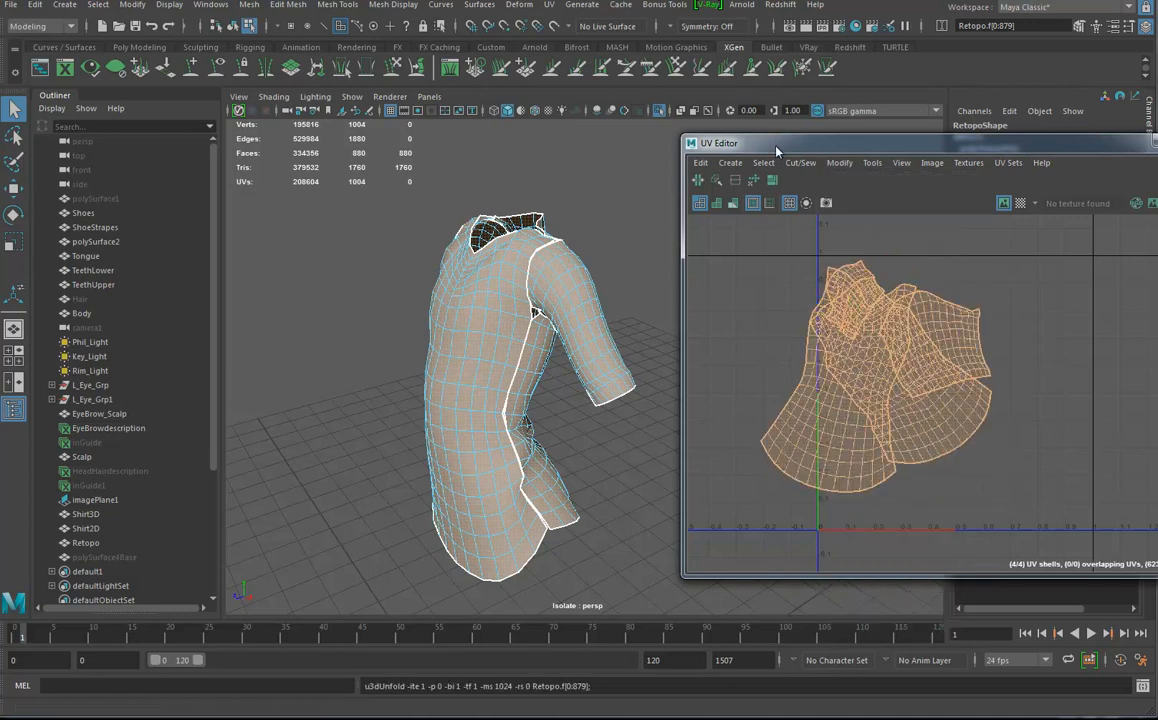
Step: Lay out the UV shells without overlap in the full square region, using the Legacy method and World prescale
{"action": "left_click", "coordinate": [839, 163]}
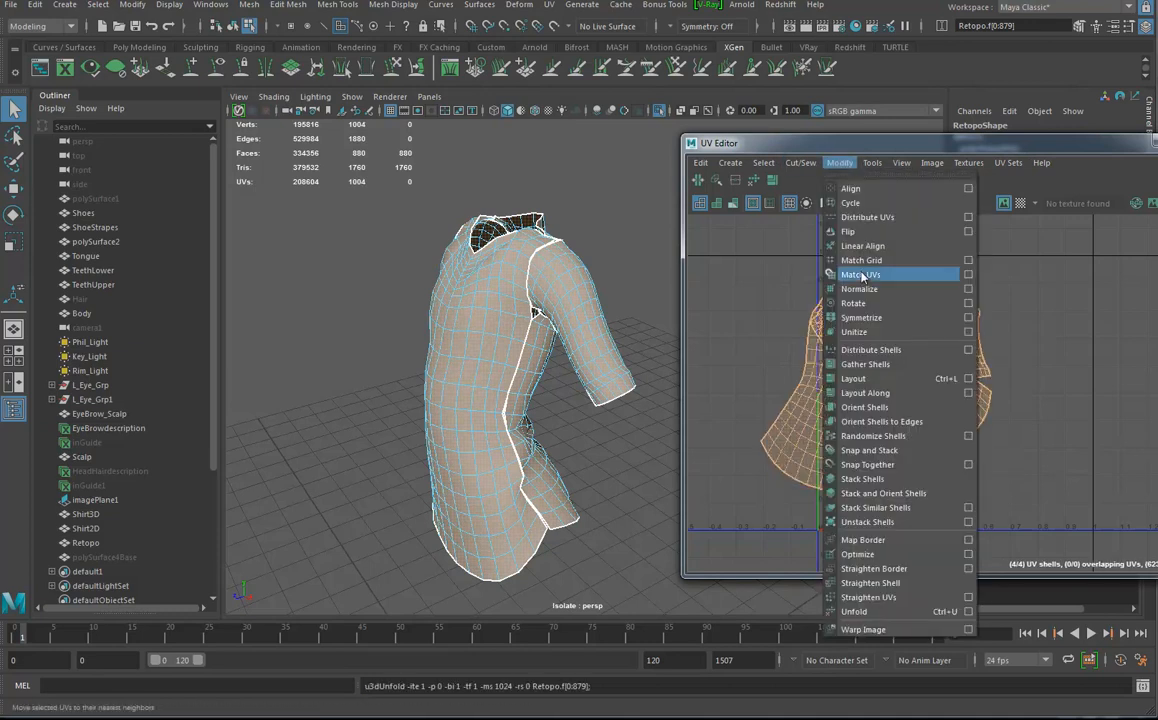
{"action": "left_click", "coordinate": [968, 379]}
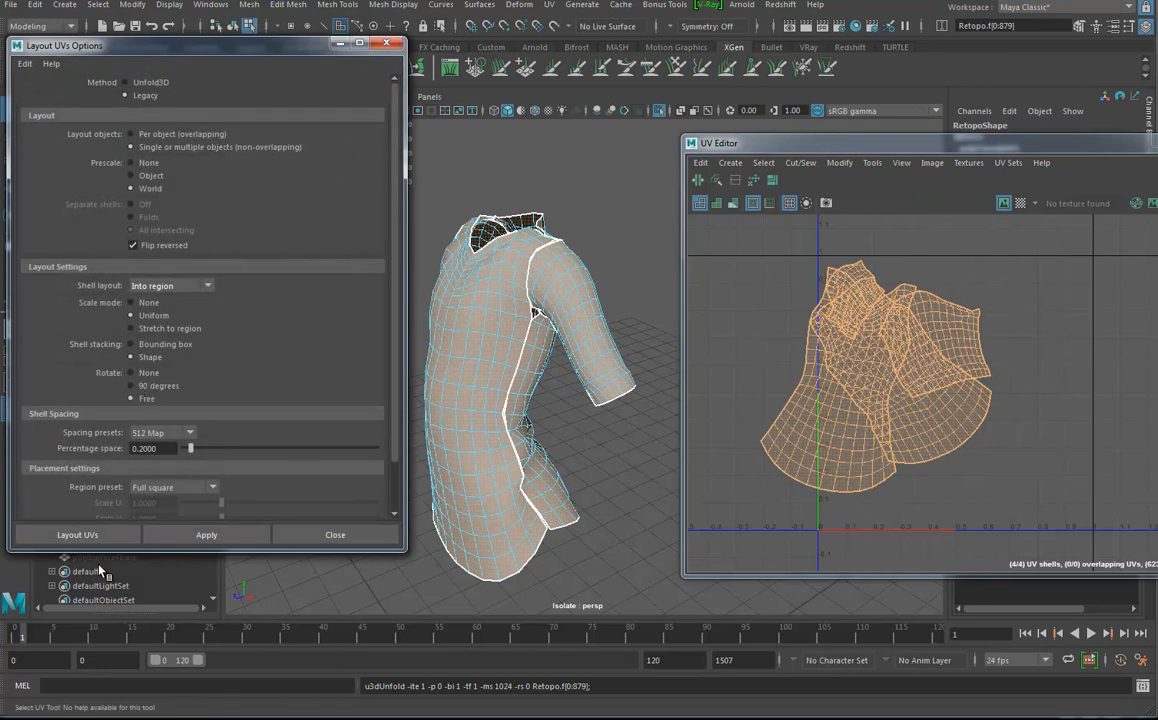
{"action": "left_click", "coordinate": [90, 535]}
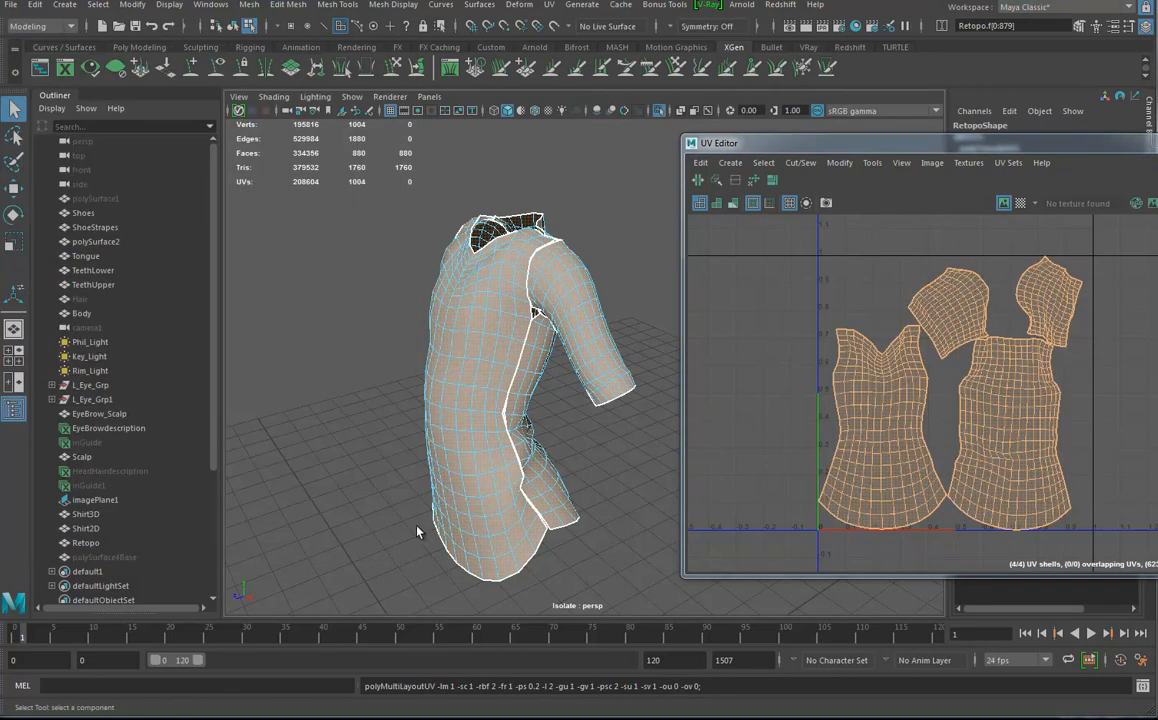
{"action": "middle_click_drag", "start_coordinate": [998, 359], "coordinate": [928, 365], "text": "alt"}
{"action": "right_click_drag", "start_coordinate": [928, 365], "coordinate": [1029, 390], "text": "alt"}
{"action": "middle_click_drag", "start_coordinate": [986, 394], "coordinate": [981, 330], "text": "alt"}
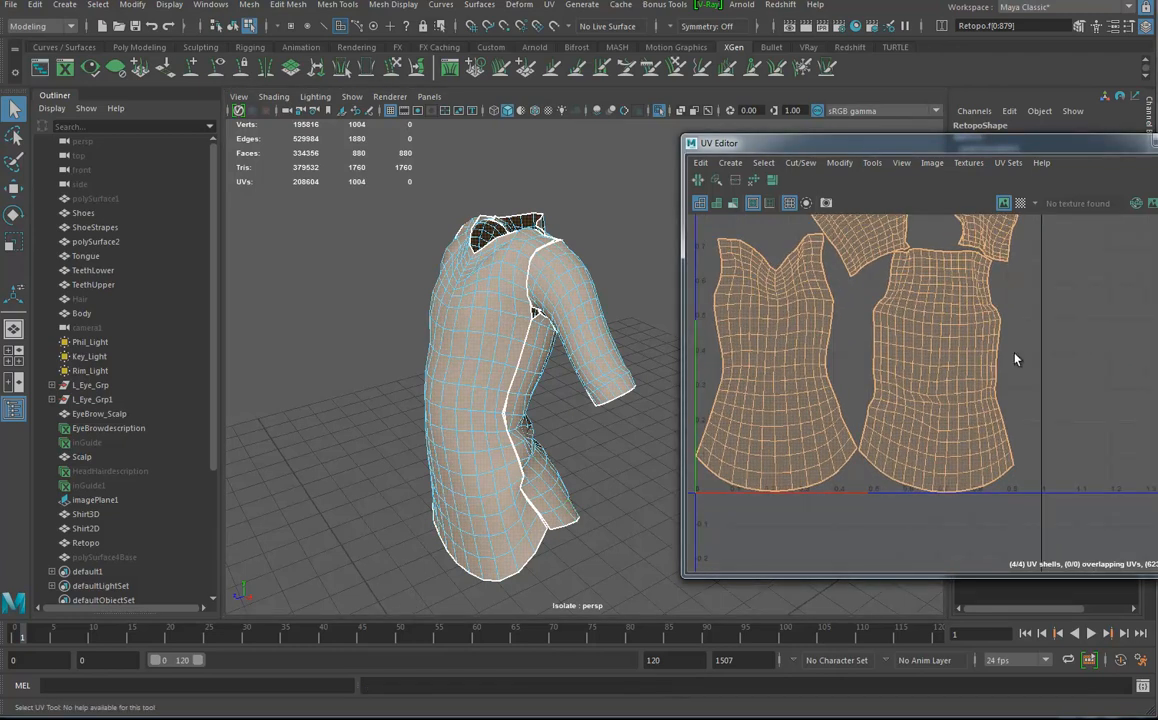
Step: Frame the front and back panels in both views and switch the UV Editor to edge selection
{"action": "middle_click_drag", "start_coordinate": [525, 388], "coordinate": [474, 332], "text": "alt"}
{"action": "right_click_drag", "start_coordinate": [474, 332], "coordinate": [566, 348], "text": "alt"}
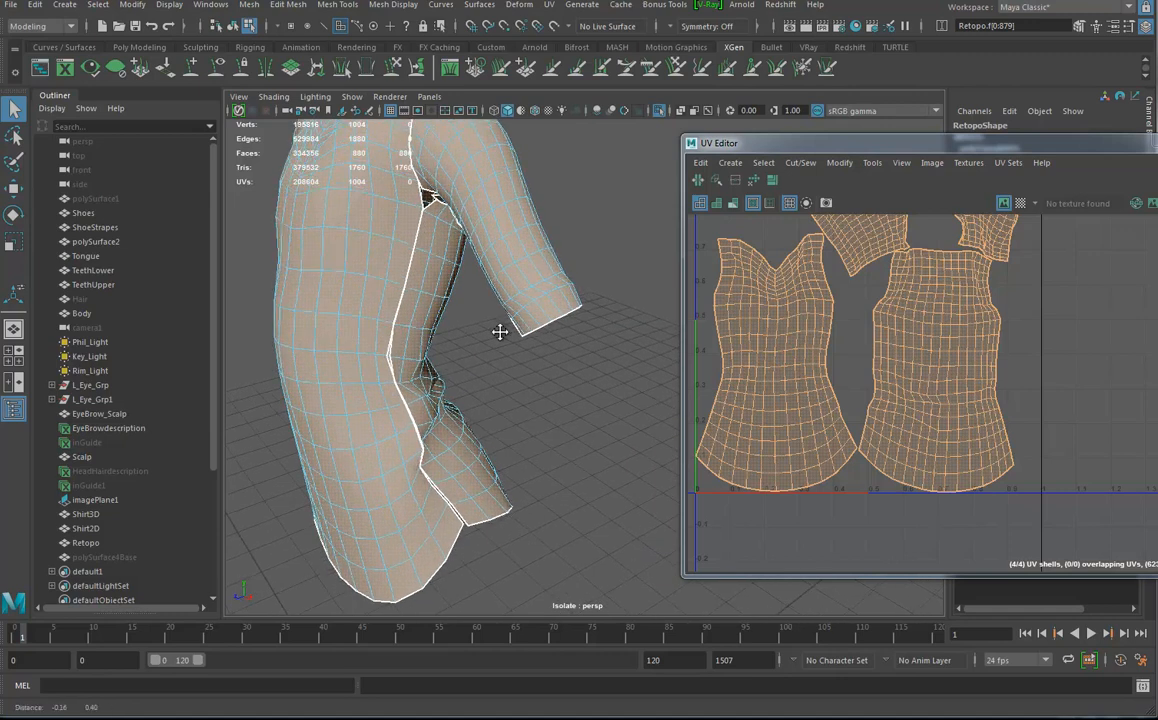
{"action": "middle_click_drag", "start_coordinate": [501, 318], "coordinate": [530, 383], "text": "alt"}
{"action": "right_click_drag", "start_coordinate": [882, 400], "coordinate": [917, 401], "text": "alt"}
{"action": "middle_click_drag", "start_coordinate": [917, 401], "coordinate": [944, 376], "text": "alt"}
{"action": "right_click", "coordinate": [841, 396]}
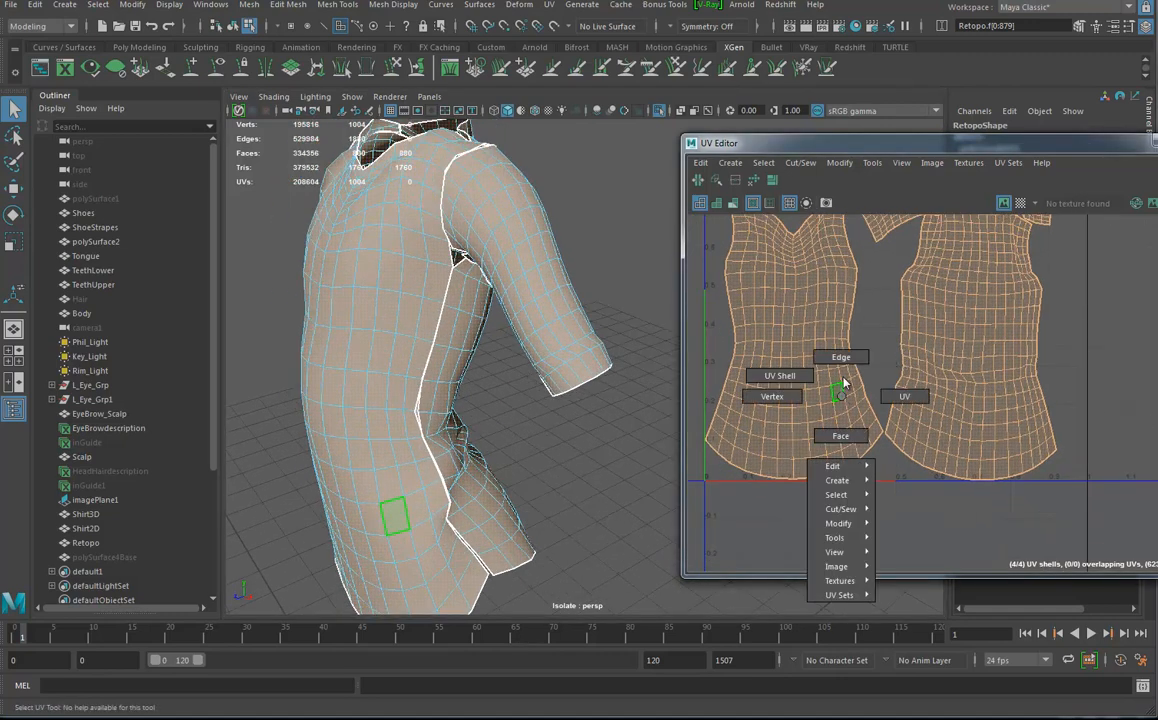
{"action": "left_click", "coordinate": [840, 358]}
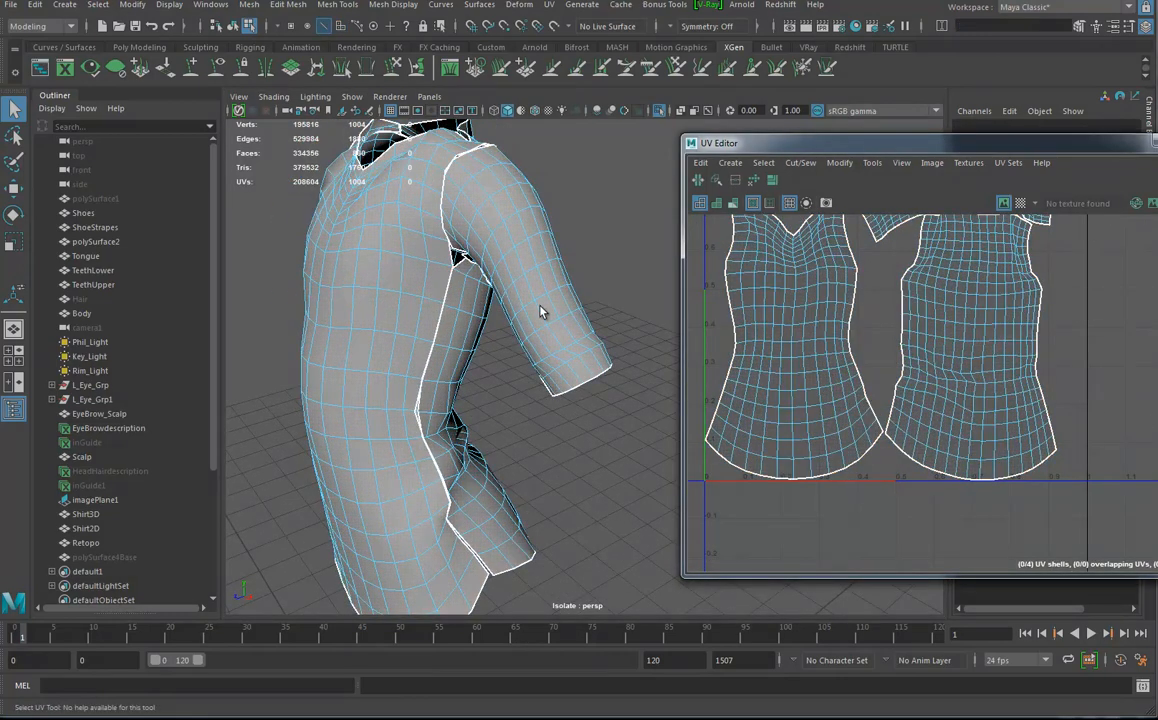
Step: Bridge the front panel's side-seam edges to the back panel's matching border edges on the side where their UV shells face each other
{"action": "left_click_drag", "start_coordinate": [450, 402], "coordinate": [636, 390], "text": "alt"}
{"action": "middle_click_drag", "start_coordinate": [636, 390], "coordinate": [543, 380], "text": "alt"}
{"action": "left_click_drag", "start_coordinate": [543, 380], "coordinate": [327, 366], "text": "alt"}
{"action": "right_click_drag", "start_coordinate": [327, 368], "coordinate": [562, 472], "text": "alt"}
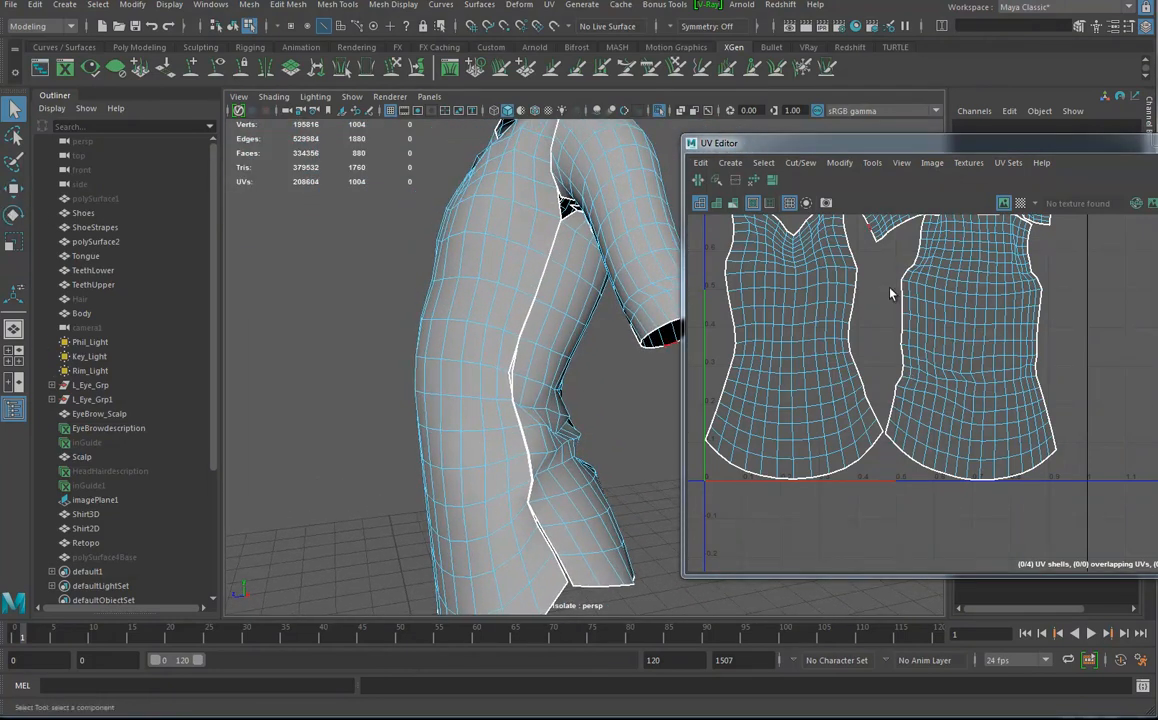
{"action": "left_click", "coordinate": [857, 286]}
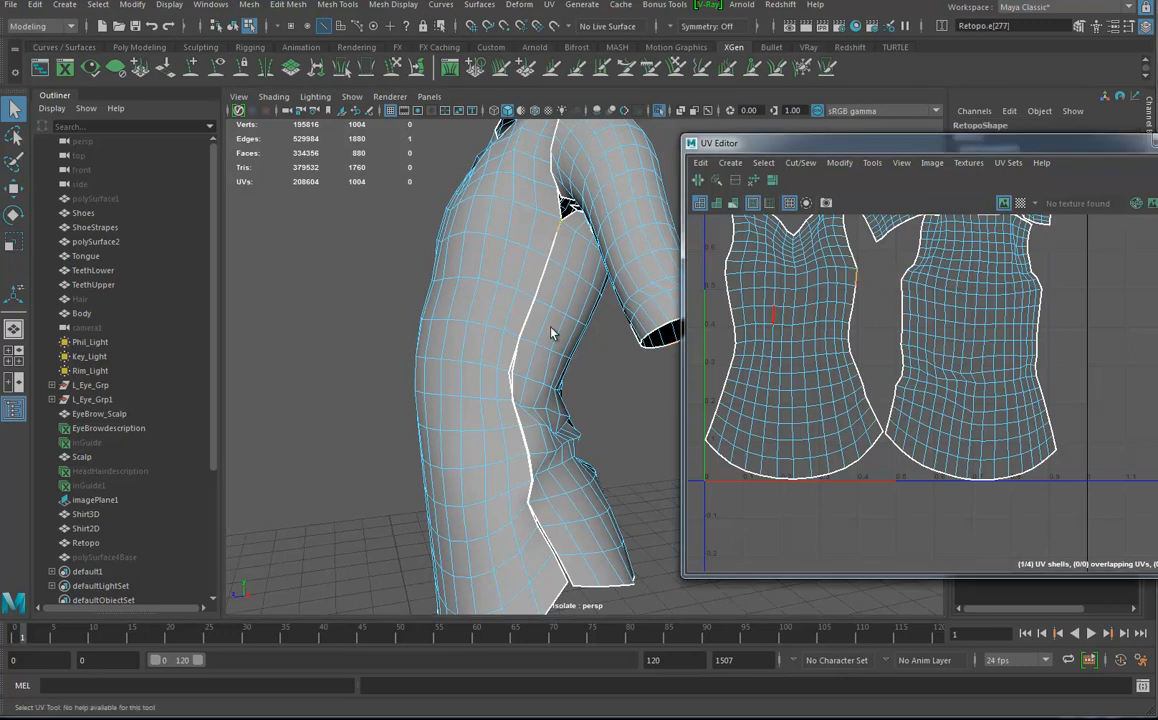
{"action": "left_click", "coordinate": [912, 313]}
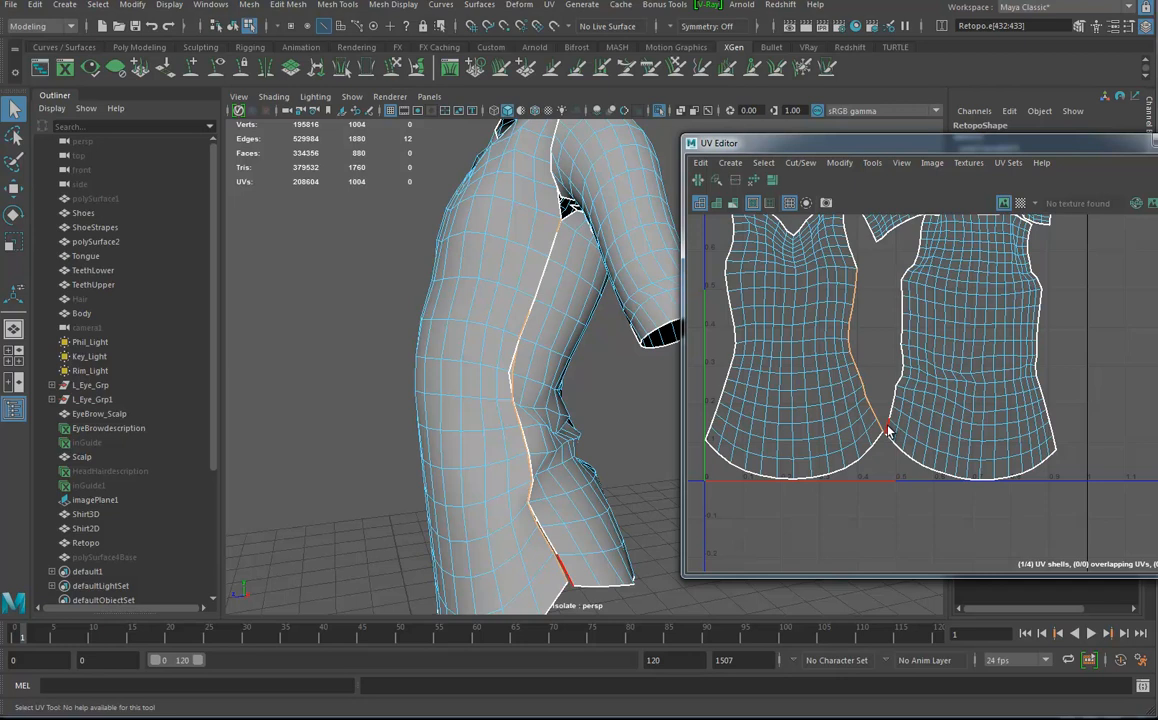
{"action": "scroll", "coordinate": [918, 345], "scroll_direction": "up", "scroll_amount": 4}
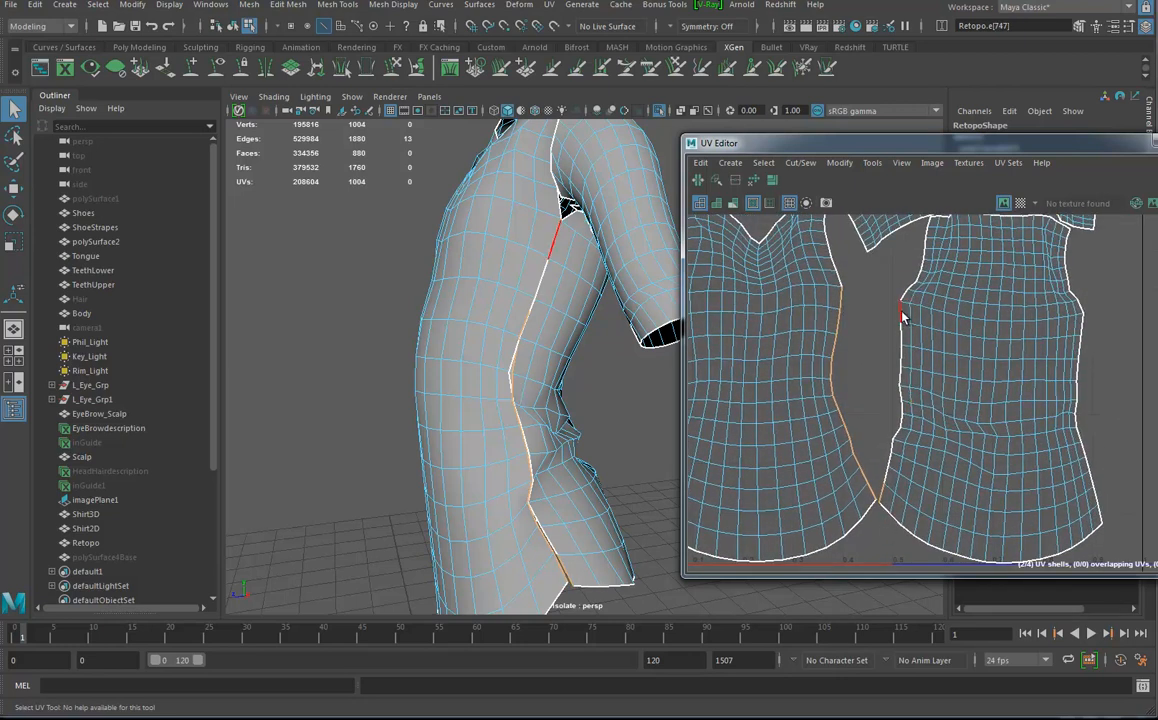
{"action": "double_click", "coordinate": [902, 316]}
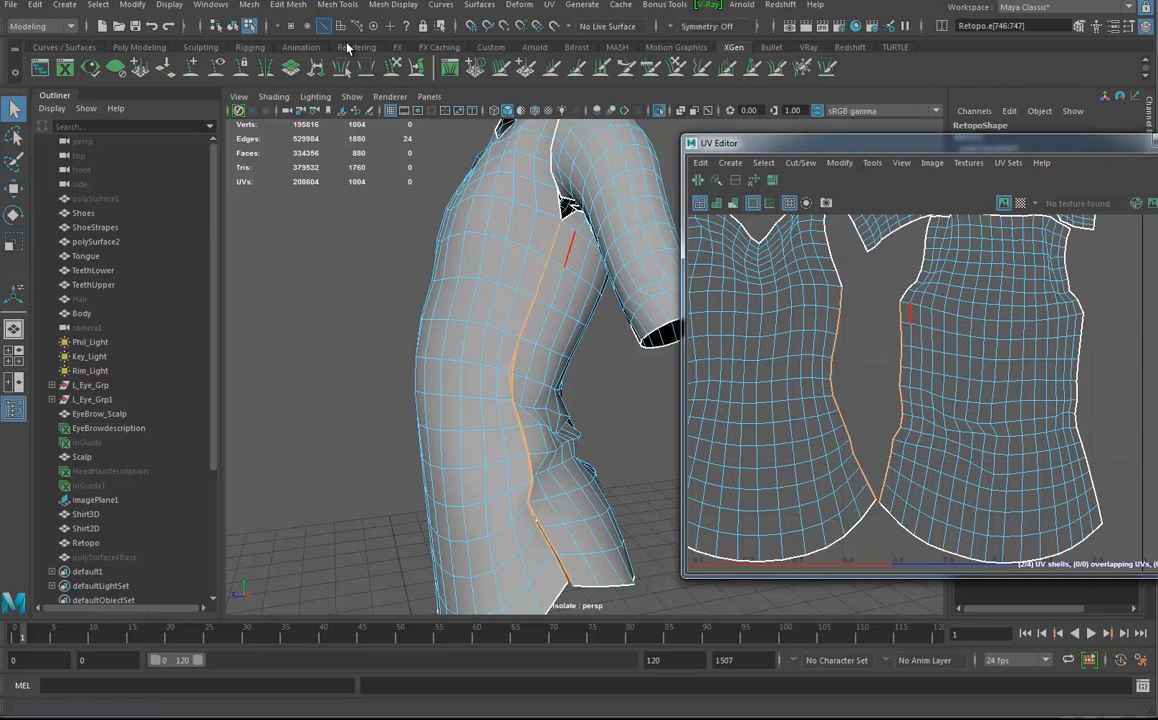
{"action": "left_click", "coordinate": [250, 5]}
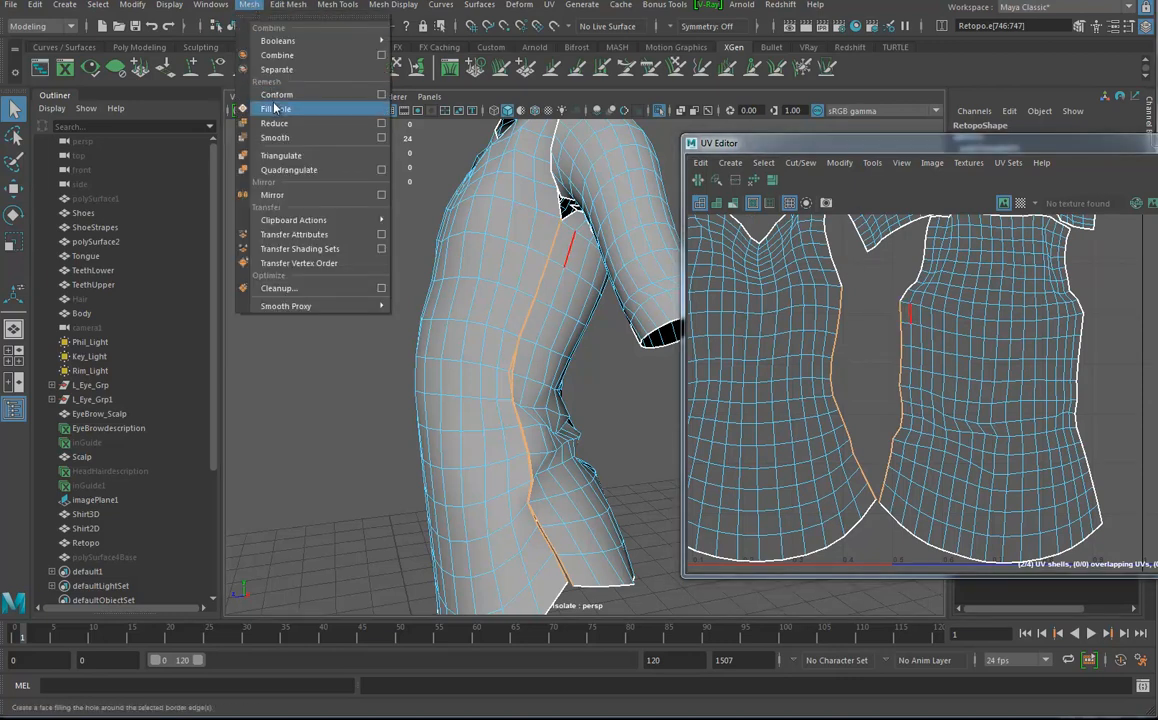
{"action": "mouse_move", "coordinate": [297, 8]}
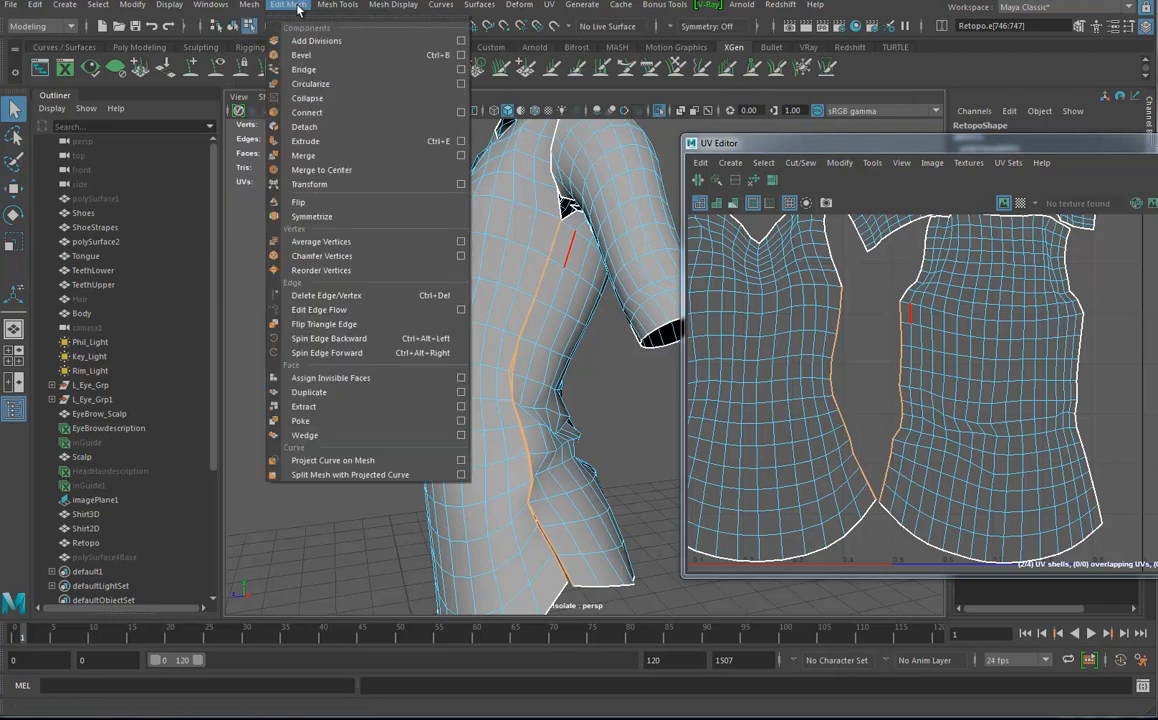
{"action": "left_click", "coordinate": [305, 69]}
{"action": "right_click_drag", "start_coordinate": [517, 456], "coordinate": [561, 452], "text": "alt"}
{"action": "mouse_move", "coordinate": [542, 424]}
{"action": "middle_mouse_down", "text": "alt"}
{"action": "mouse_move", "coordinate": [530, 470]}
{"action": "mouse_move", "coordinate": [537, 426]}
{"action": "middle_mouse_up", "text": "alt"}
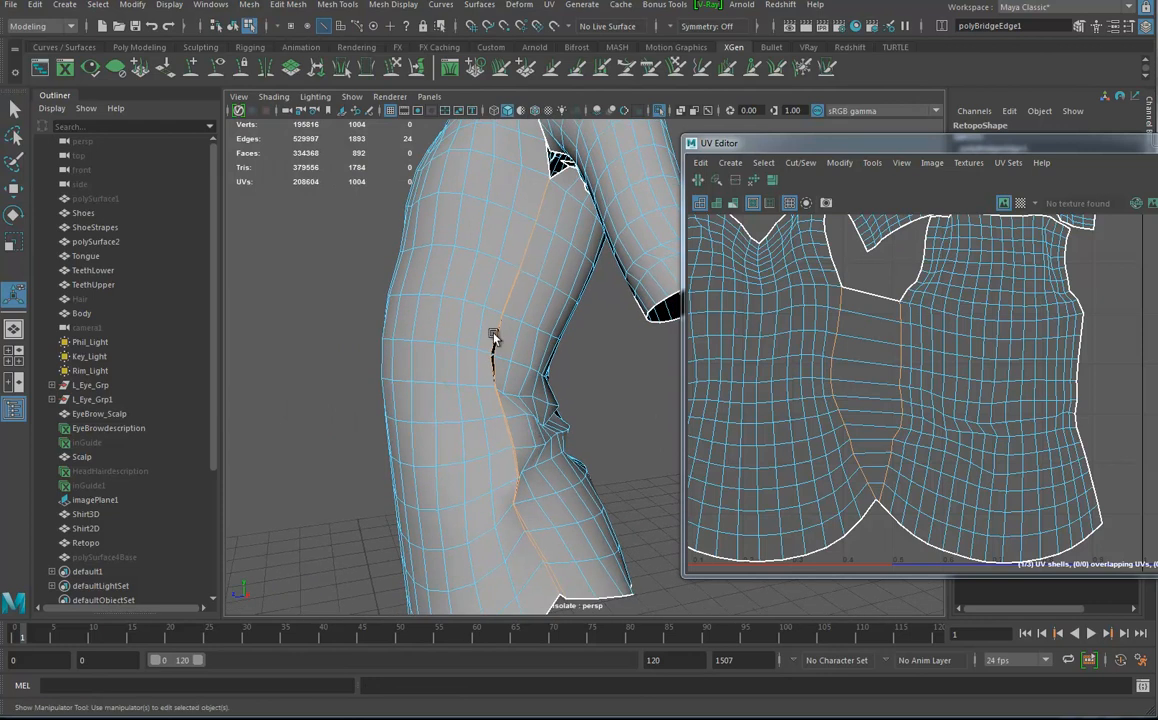
Step: Collapse the edge ring of the new side bridge so the front and back panels share one seam
{"action": "left_click", "coordinate": [874, 300]}
{"action": "right_click_drag", "start_coordinate": [873, 298], "coordinate": [871, 263]}
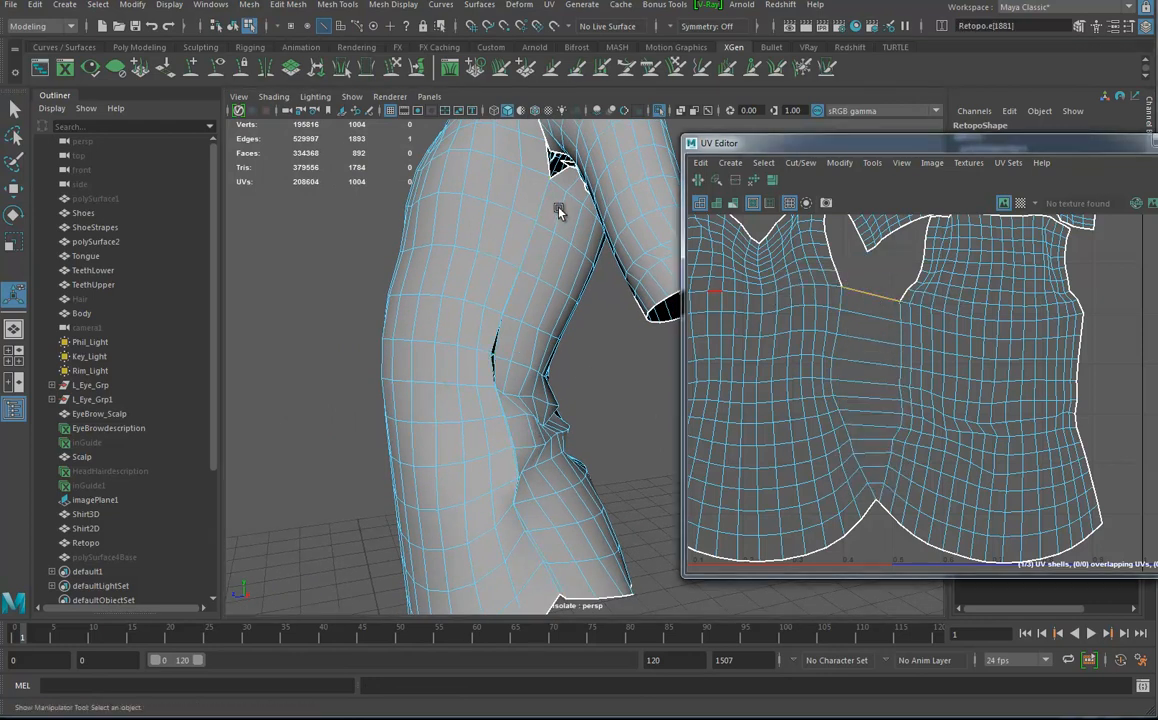
{"action": "right_click_drag", "start_coordinate": [552, 199], "coordinate": [424, 199], "text": "ctrl"}
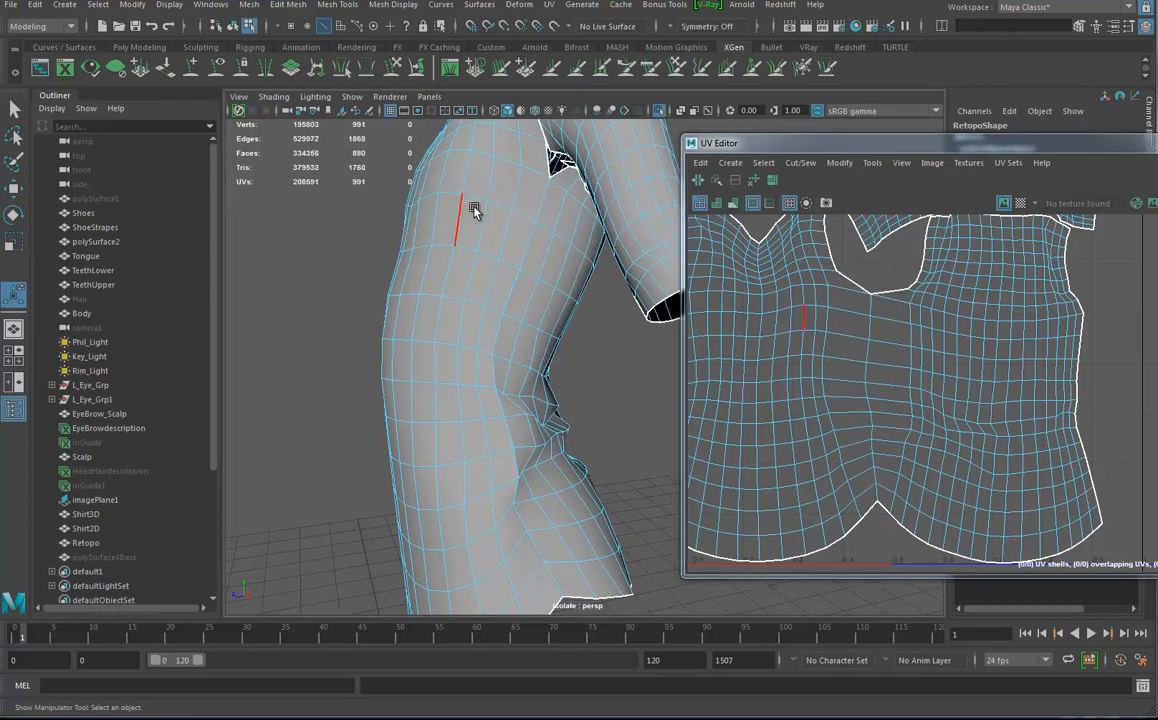
Step: Bridge the matching front and back panel edges along the opposite side seam, from underarm to hem
{"action": "left_click_drag", "start_coordinate": [617, 484], "coordinate": [660, 416], "text": "alt"}
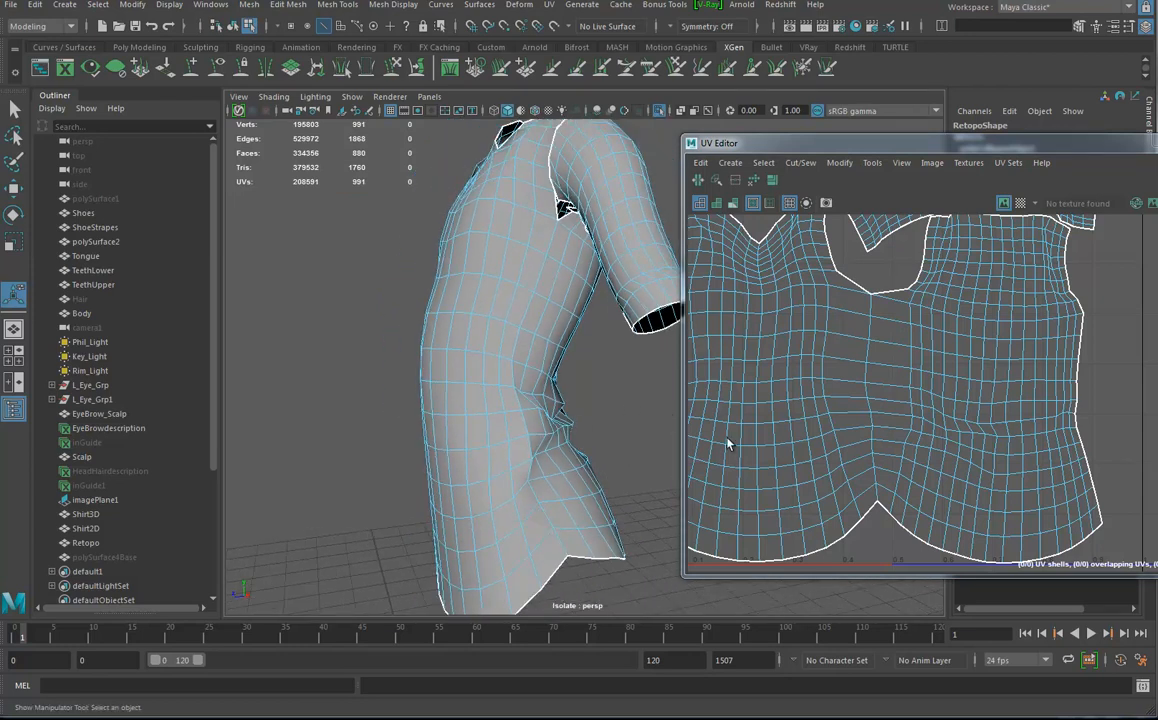
{"action": "left_click_drag", "start_coordinate": [488, 375], "coordinate": [700, 350], "text": "alt"}
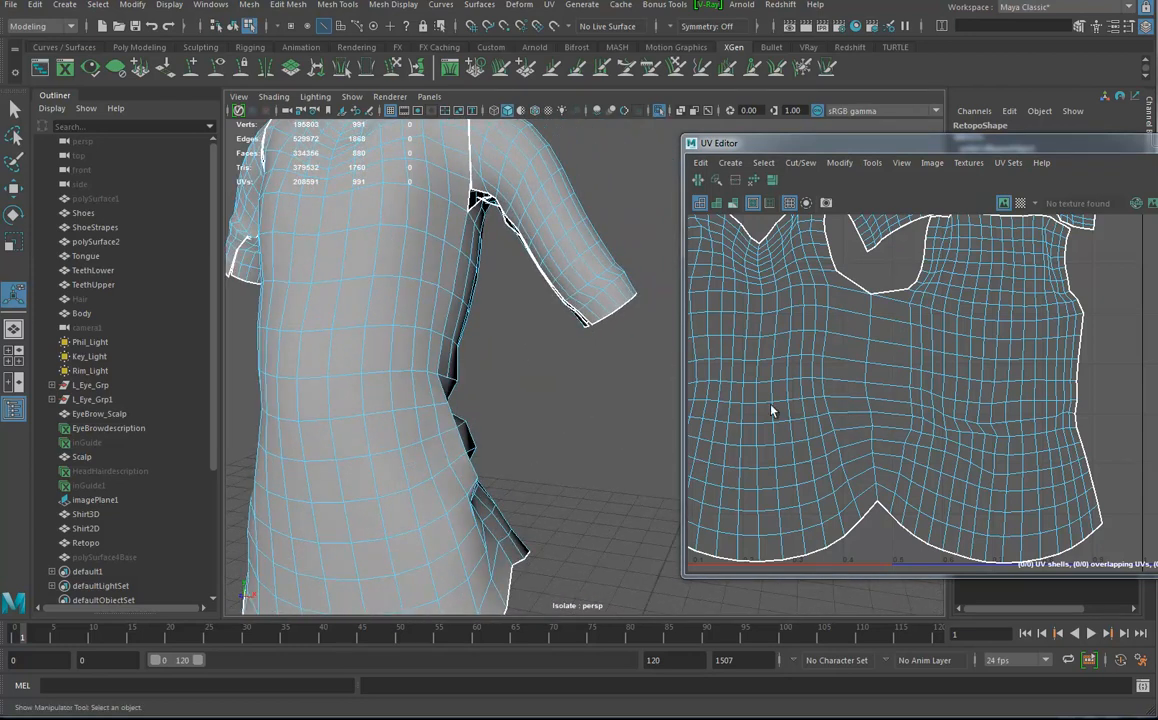
{"action": "middle_click_drag", "start_coordinate": [904, 406], "coordinate": [1005, 378], "text": "alt"}
{"action": "left_click_drag", "start_coordinate": [520, 398], "coordinate": [556, 404], "text": "alt"}
{"action": "right_click_drag", "start_coordinate": [524, 406], "coordinate": [477, 389], "text": "alt"}
{"action": "left_click_drag", "start_coordinate": [477, 389], "coordinate": [563, 381], "text": "alt"}
{"action": "middle_click_drag", "start_coordinate": [1004, 388], "coordinate": [962, 393], "text": "alt"}
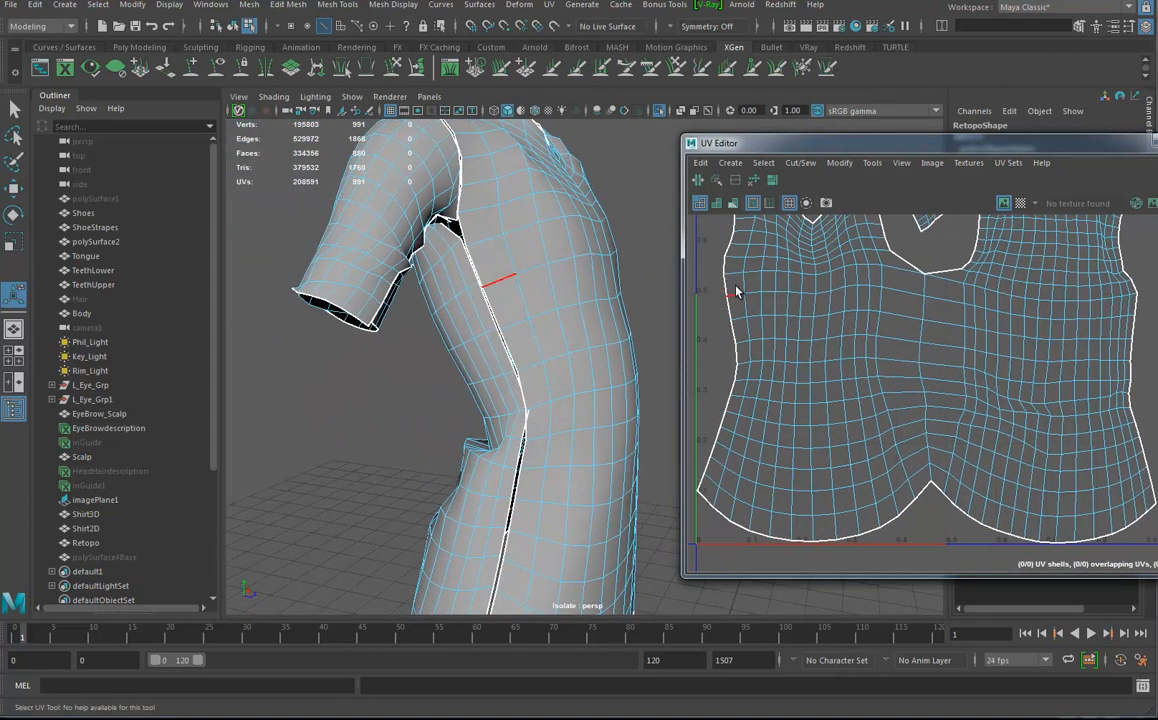
{"action": "right_click_drag", "start_coordinate": [736, 286], "coordinate": [735, 274]}
{"action": "double_click", "coordinate": [703, 484], "text": "shift"}
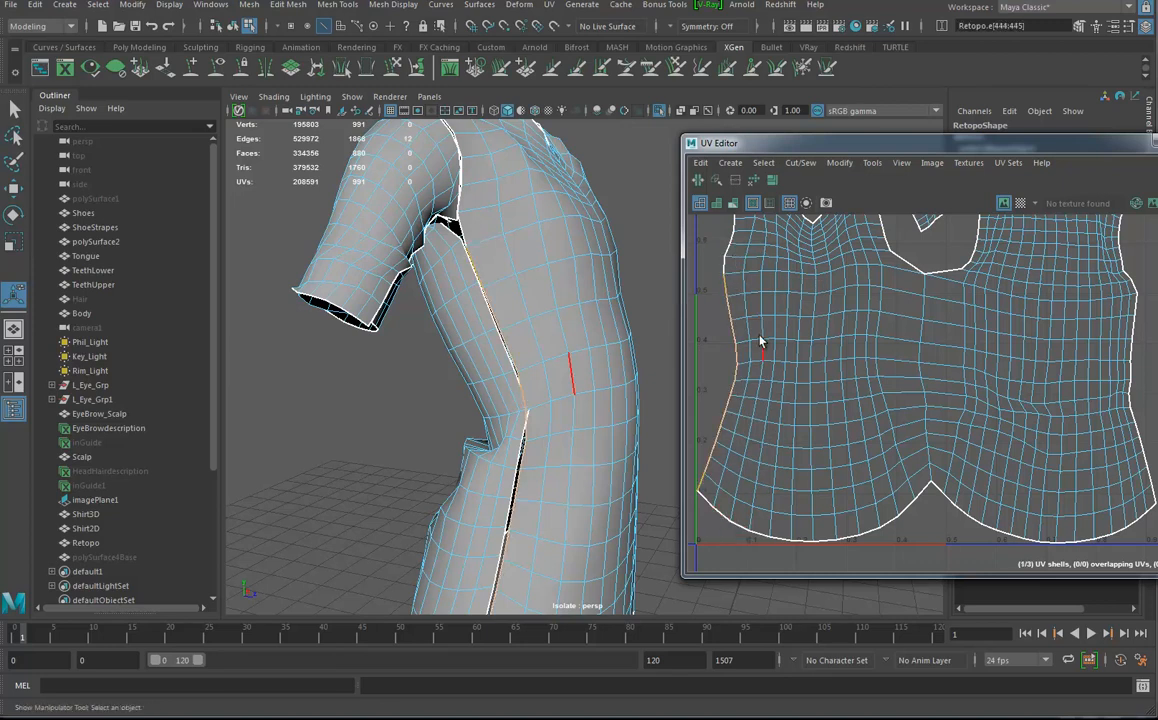
{"action": "left_click_drag", "start_coordinate": [563, 415], "coordinate": [541, 418], "text": "alt"}
{"action": "middle_click_drag", "start_coordinate": [930, 403], "coordinate": [893, 401], "text": "alt"}
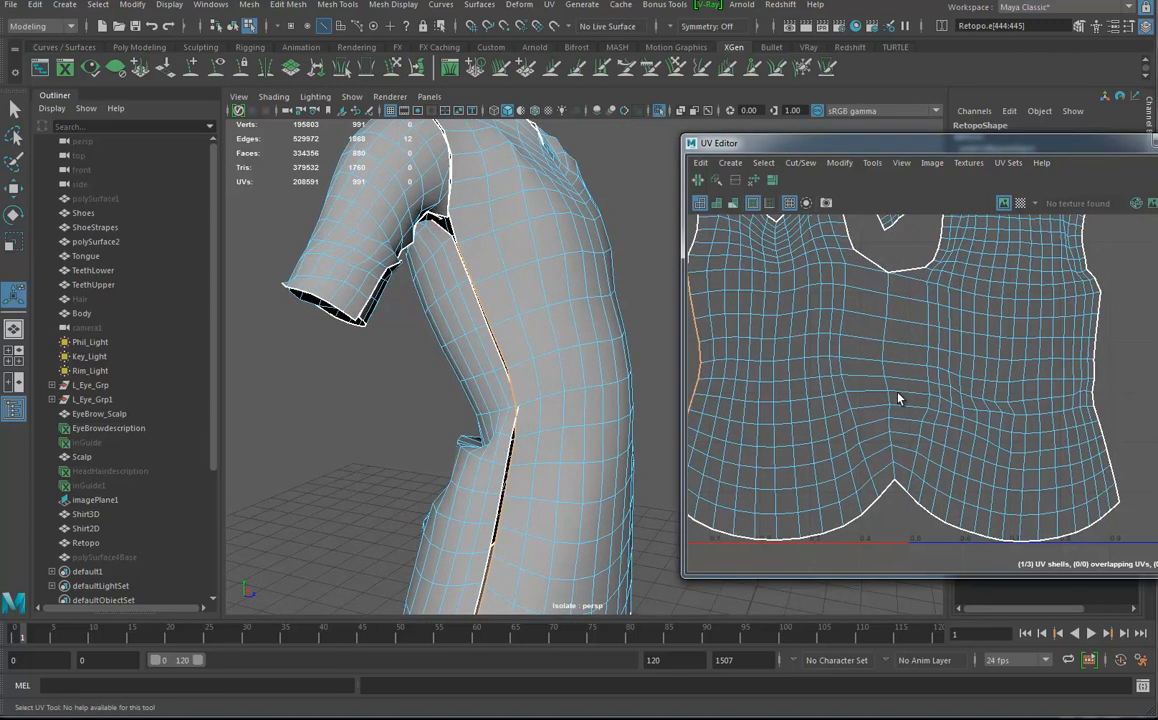
{"action": "left_click", "coordinate": [1099, 302], "text": "shift"}
{"action": "left_click", "coordinate": [1119, 492], "text": "shift"}
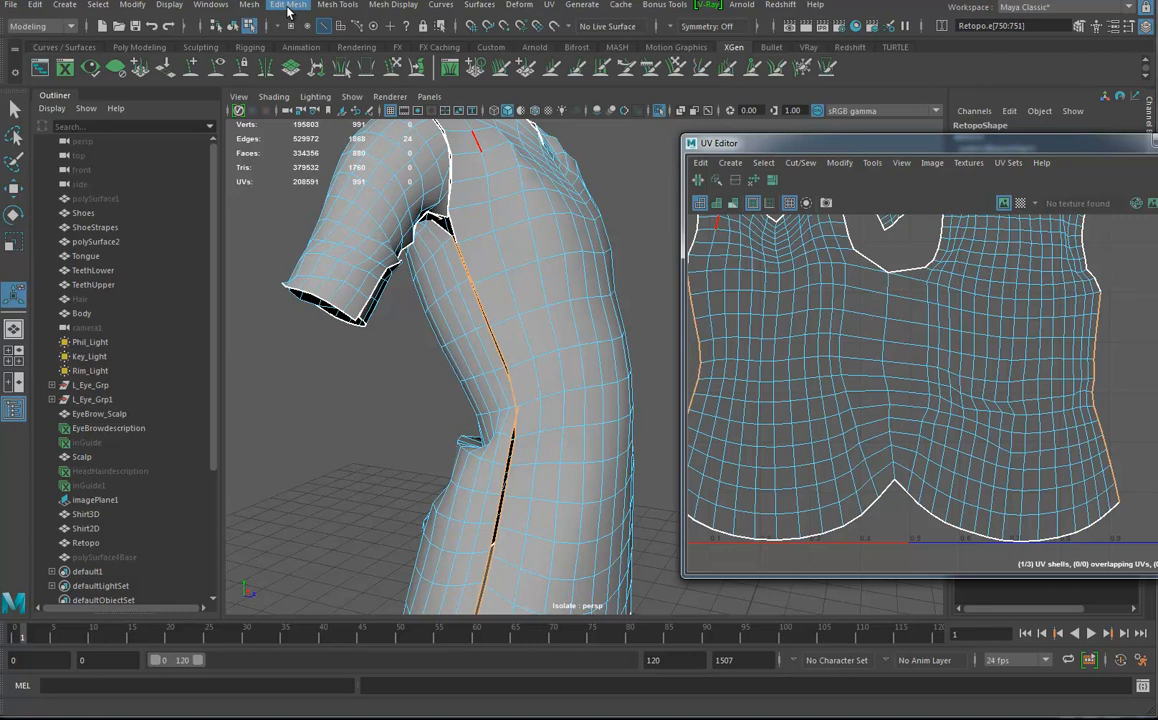
{"action": "left_click", "coordinate": [289, 6]}
{"action": "left_click", "coordinate": [312, 70]}
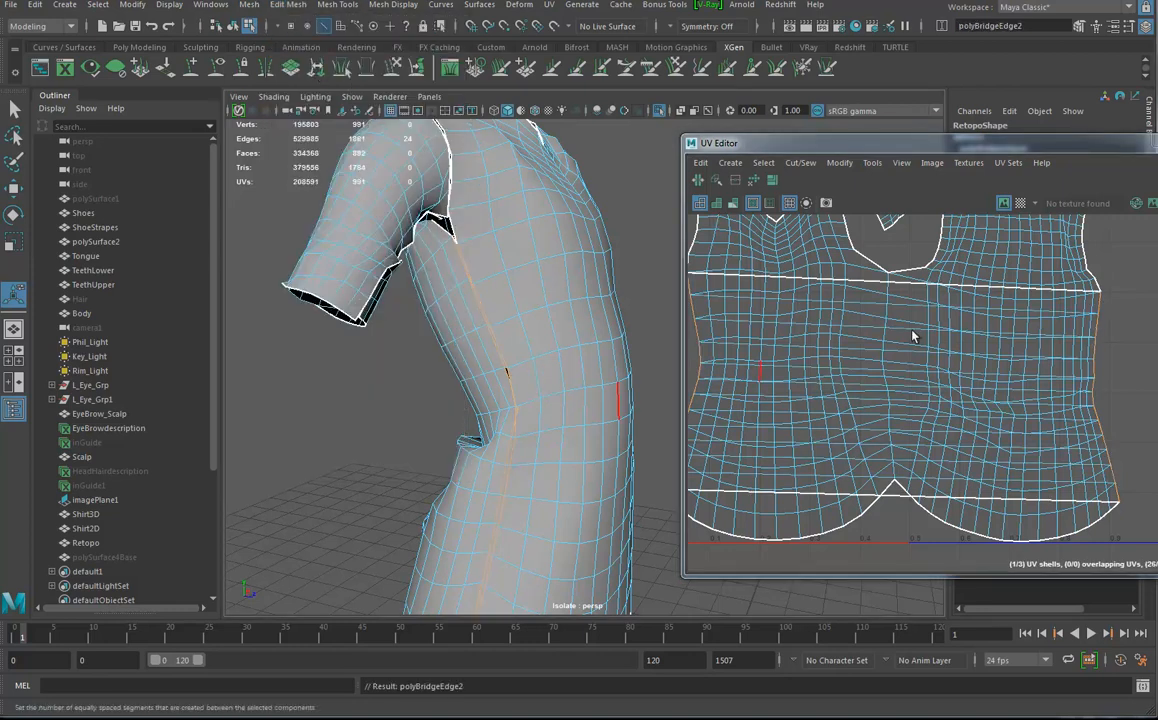
Step: Collapse the edge ring of the second side bridge with To Edge Ring and Collapse
{"action": "right_click_drag", "start_coordinate": [871, 287], "coordinate": [877, 248]}
{"action": "left_click", "coordinate": [884, 284]}
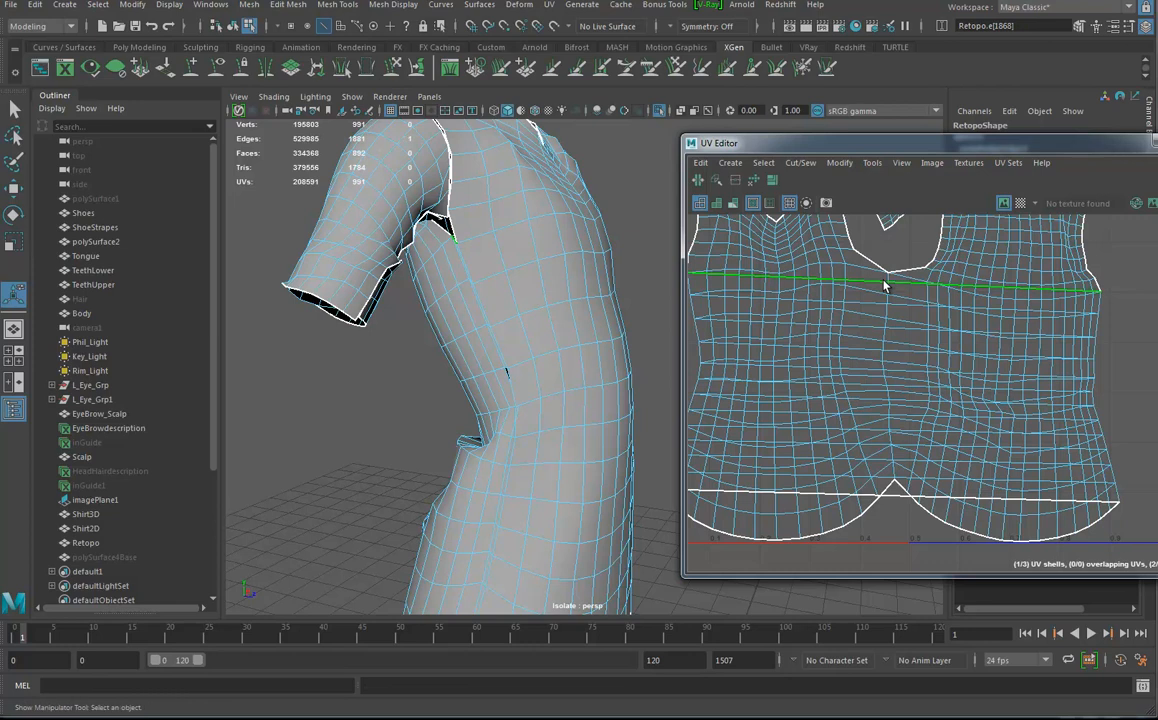
{"action": "right_click", "coordinate": [432, 276], "text": "ctrl"}
{"action": "left_click", "coordinate": [434, 272]}
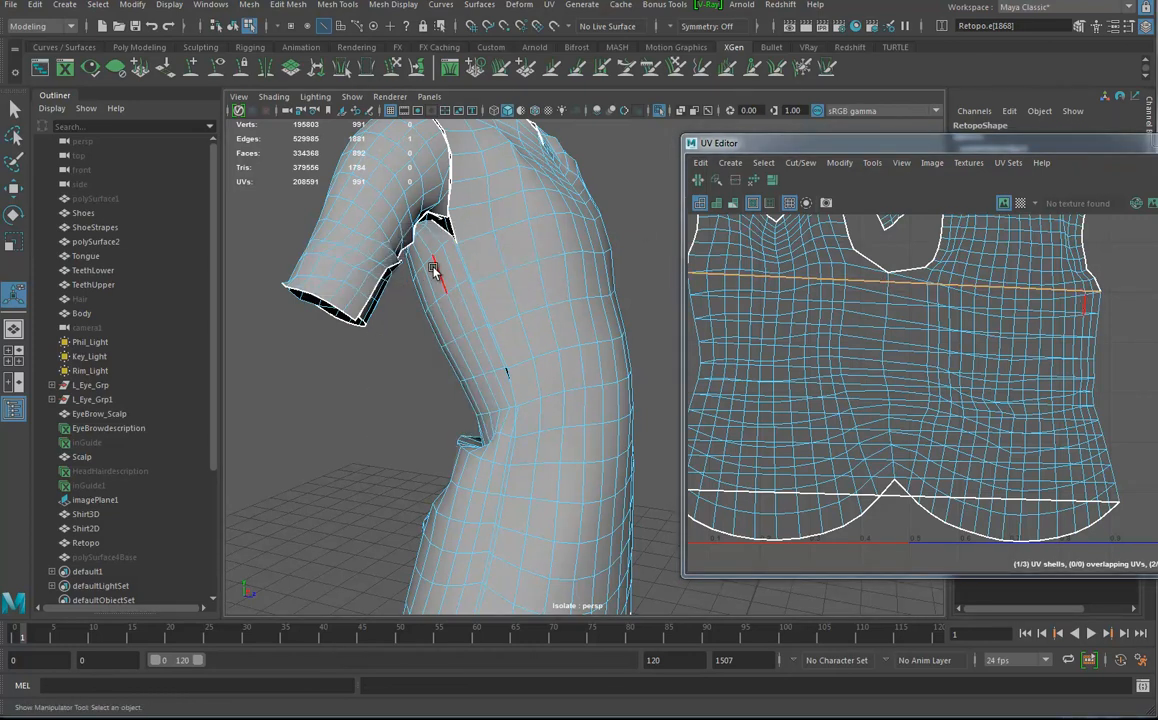
{"action": "right_click", "coordinate": [434, 272], "text": "ctrl"}
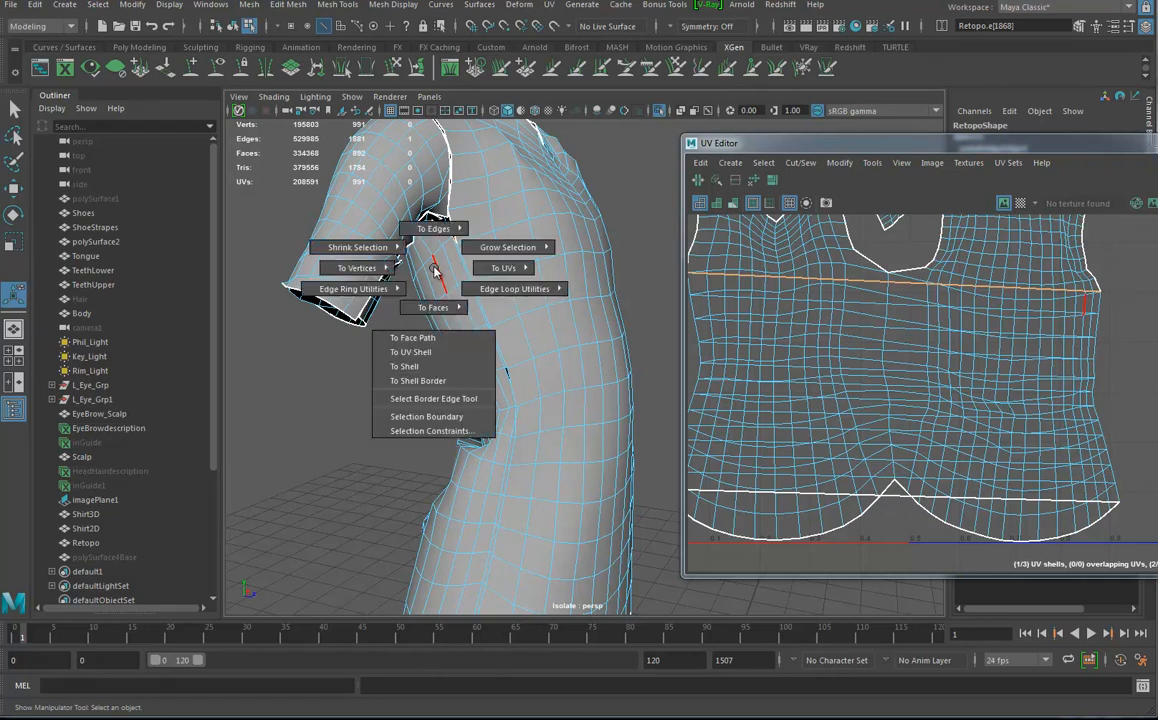
{"action": "mouse_move", "coordinate": [353, 288]}
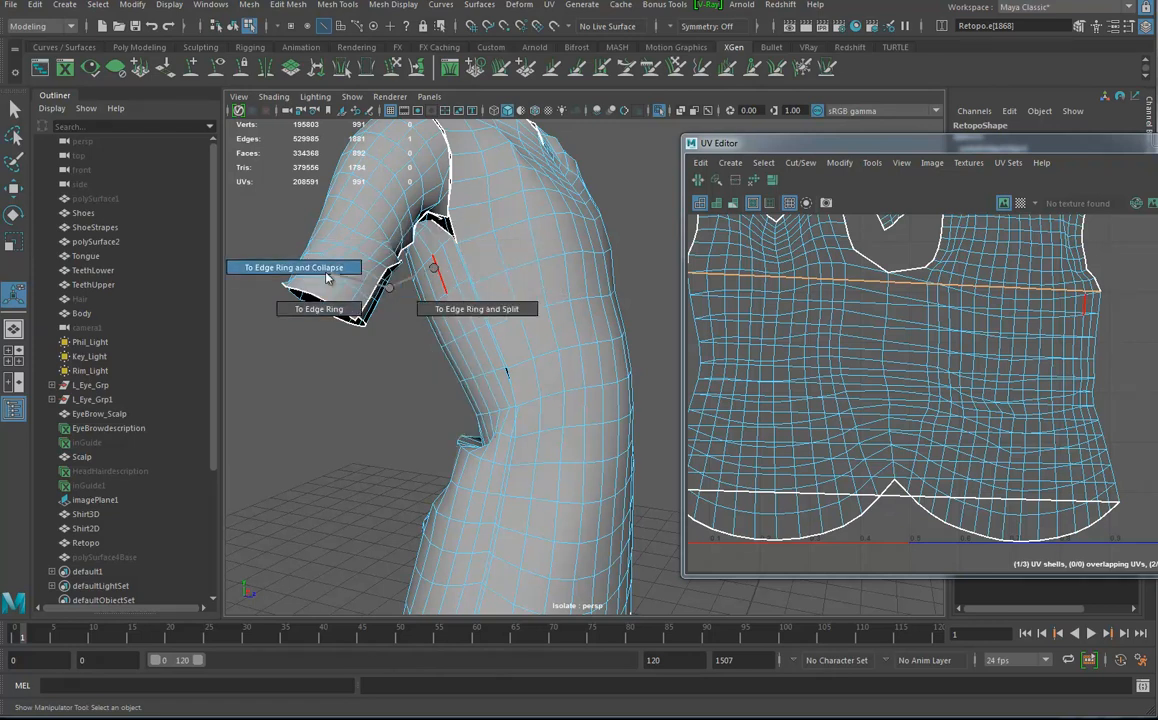
{"action": "left_click", "coordinate": [345, 266]}
Step: Cut the UVs along both joined side seams to separate the front and back shells
{"action": "scroll", "coordinate": [554, 367], "scroll_direction": "down", "scroll_amount": 5}
{"action": "left_click_drag", "start_coordinate": [554, 367], "coordinate": [480, 368], "text": "alt"}
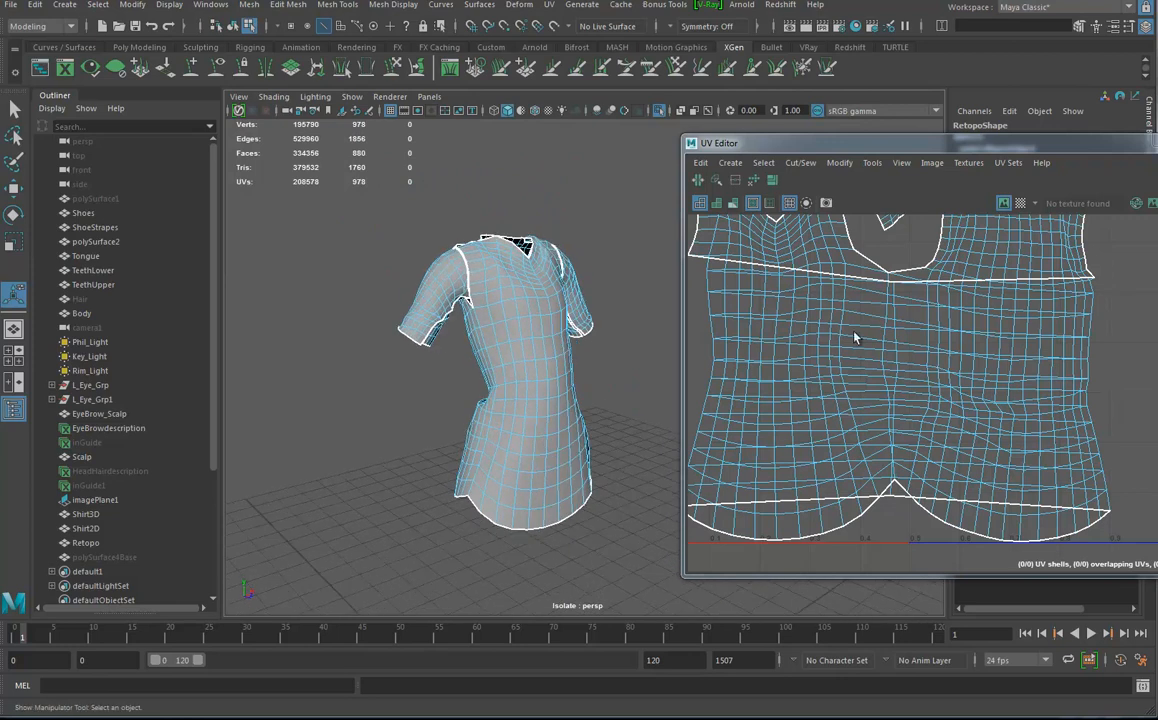
{"action": "double_click", "coordinate": [896, 304]}
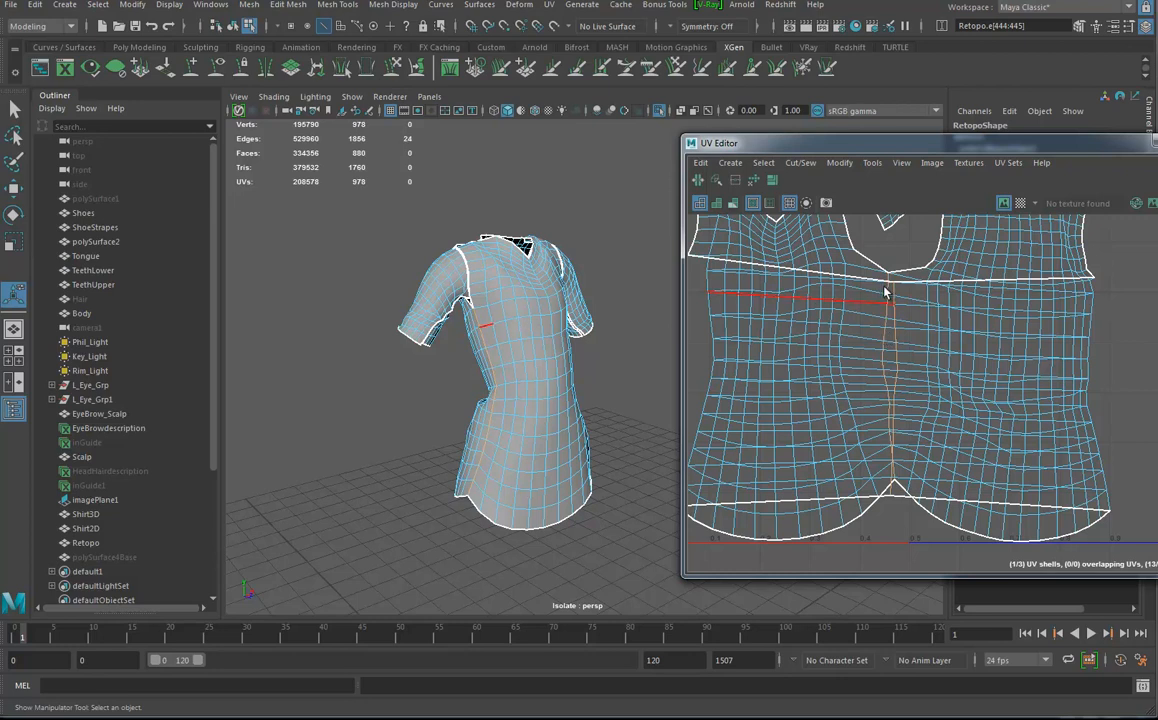
{"action": "left_click", "coordinate": [699, 182]}
Step: Unfold the front and back UV shells and lay out all shells without overlap
{"action": "right_click_drag", "start_coordinate": [923, 357], "coordinate": [885, 318]}
{"action": "left_click", "coordinate": [965, 358]}
{"action": "left_click", "coordinate": [815, 376], "text": "shift"}
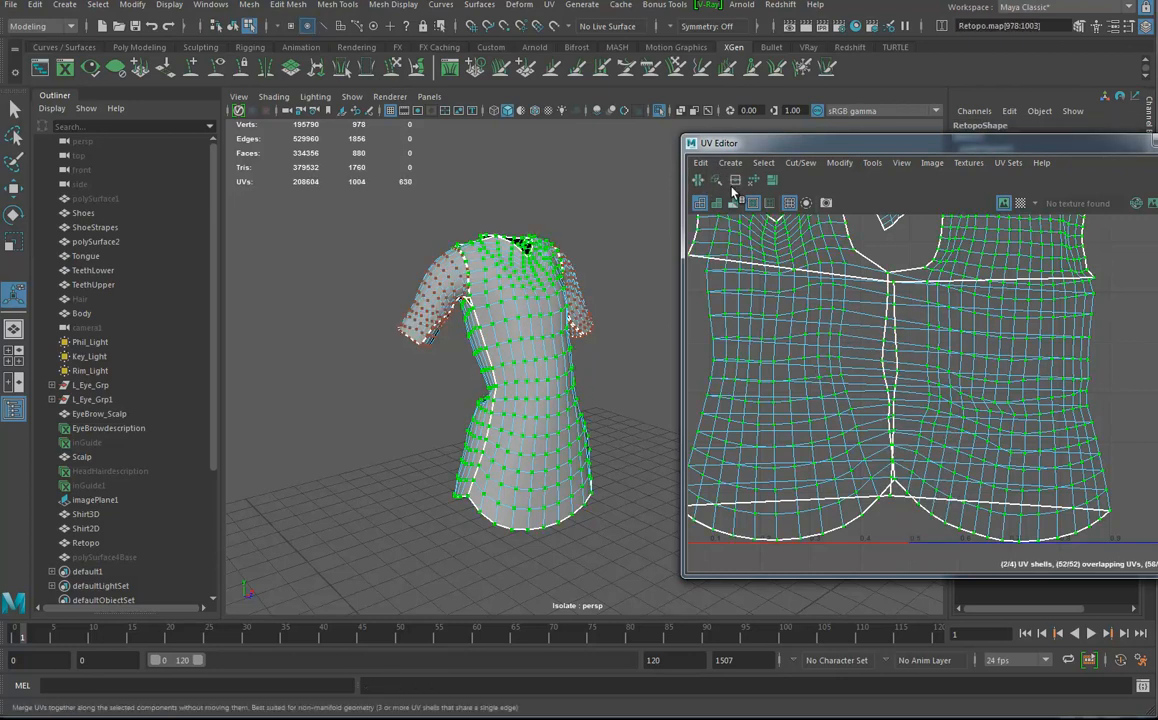
{"action": "left_click", "coordinate": [754, 181]}
{"action": "right_click_drag", "start_coordinate": [1067, 403], "coordinate": [874, 341], "text": "alt"}
{"action": "middle_click_drag", "start_coordinate": [874, 341], "coordinate": [850, 370], "text": "alt"}
{"action": "left_click", "coordinate": [773, 181]}
{"action": "middle_click_drag", "start_coordinate": [1038, 455], "coordinate": [964, 440], "text": "alt"}
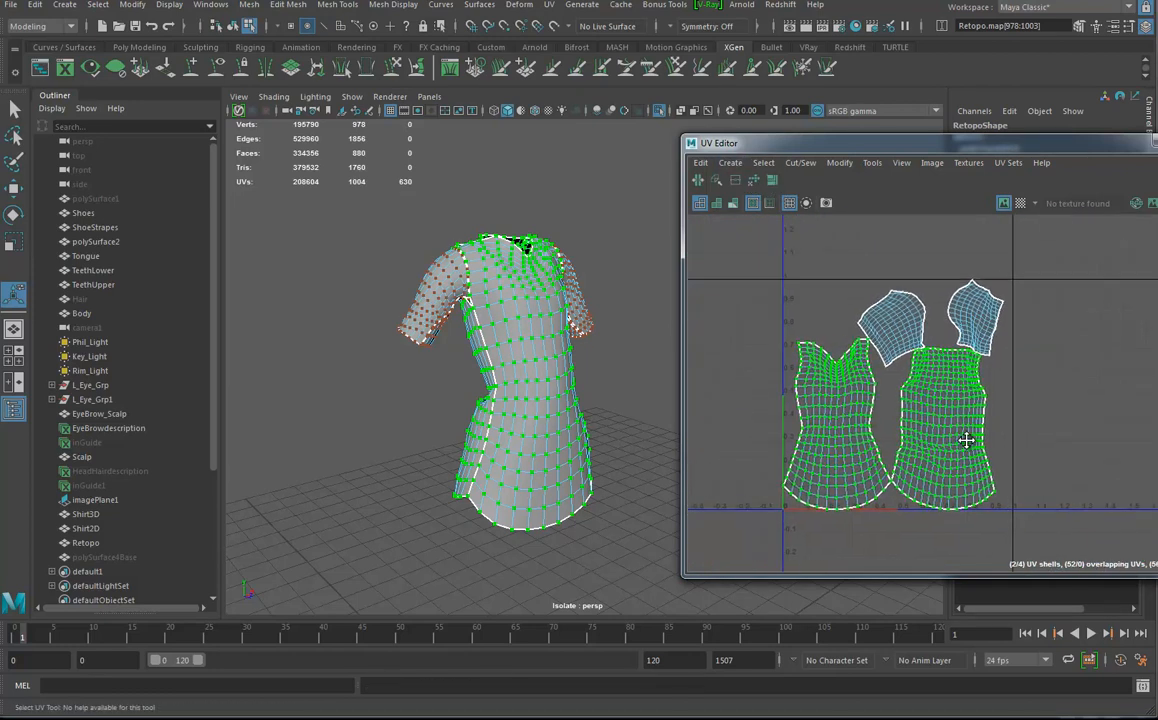
Step: Select the sleeve's border edges and examine the open armhole and shoulder seams
{"action": "left_click_drag", "start_coordinate": [535, 414], "coordinate": [370, 434], "text": "alt"}
{"action": "right_click_drag", "start_coordinate": [370, 434], "coordinate": [778, 531], "text": "alt"}
{"action": "left_click_drag", "start_coordinate": [558, 318], "coordinate": [530, 346], "text": "alt"}
{"action": "right_click_drag", "start_coordinate": [524, 282], "coordinate": [517, 243]}
{"action": "double_click", "coordinate": [502, 282]}
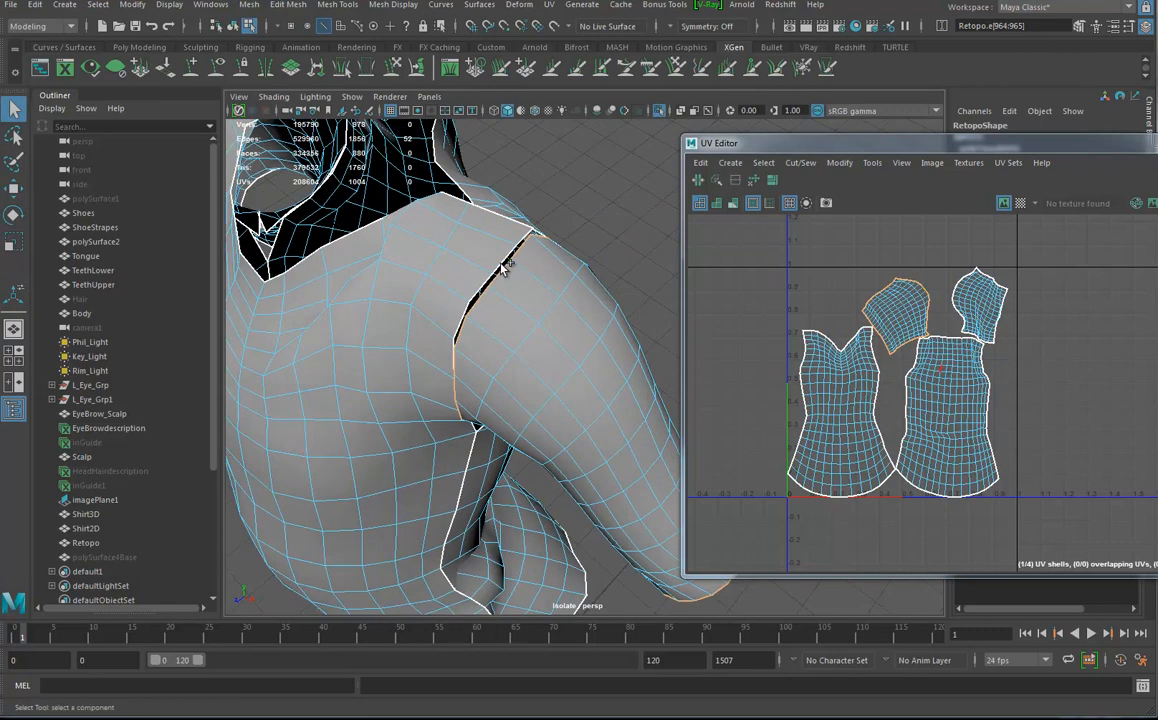
{"action": "left_click_drag", "start_coordinate": [502, 267], "coordinate": [447, 402], "text": "alt"}
{"action": "left_click_drag", "start_coordinate": [408, 357], "coordinate": [535, 414], "text": "alt"}
Step: Insert an extra edge loop into the mesh beside the shoulder and armhole seam
{"action": "right_click_drag", "start_coordinate": [535, 414], "coordinate": [620, 442], "text": "alt"}
{"action": "left_click", "coordinate": [463, 440]}
{"action": "right_click_drag", "start_coordinate": [460, 439], "coordinate": [526, 470], "text": "shift"}
{"action": "left_click_drag", "start_coordinate": [526, 470], "coordinate": [430, 460], "text": "alt"}
{"action": "middle_click_drag", "start_coordinate": [430, 460], "coordinate": [457, 492], "text": "alt"}
{"action": "left_click_drag", "start_coordinate": [457, 492], "coordinate": [512, 476], "text": "alt"}
Step: Weld the shoulder seam vertices nearest the armhole onto their matching vertices with the Target Weld tool
{"action": "right_click_drag", "start_coordinate": [406, 294], "coordinate": [438, 260]}
{"action": "left_click", "coordinate": [435, 195]}
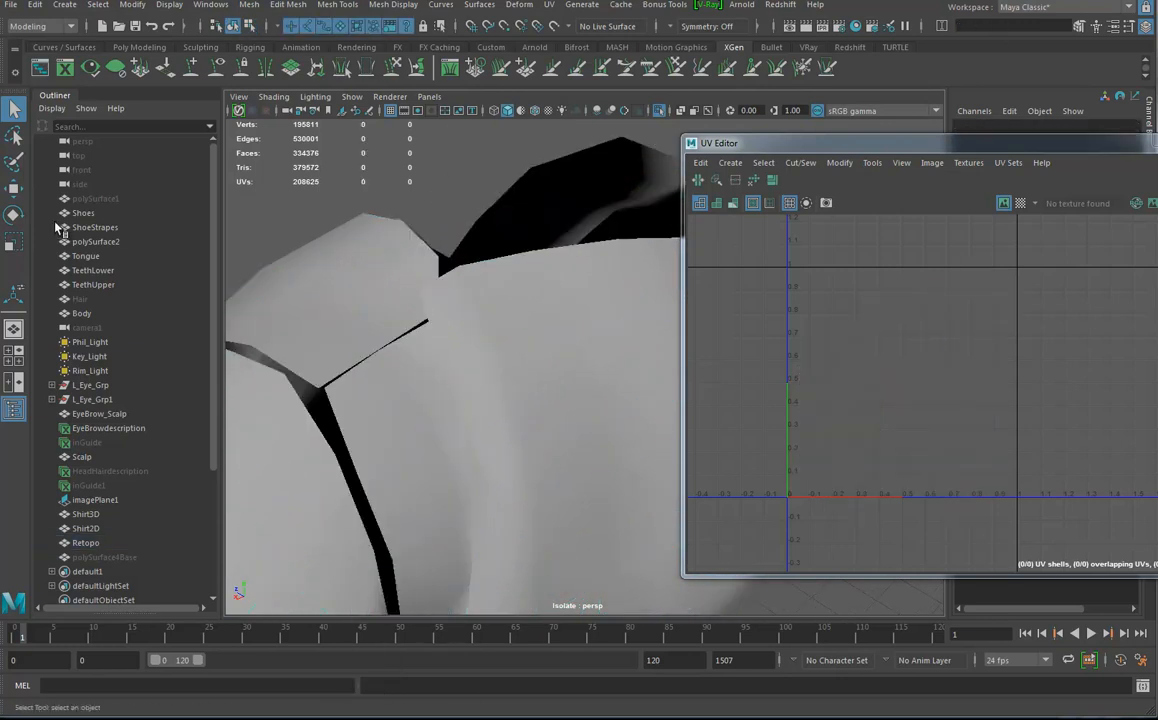
{"action": "left_click", "coordinate": [13, 189]}
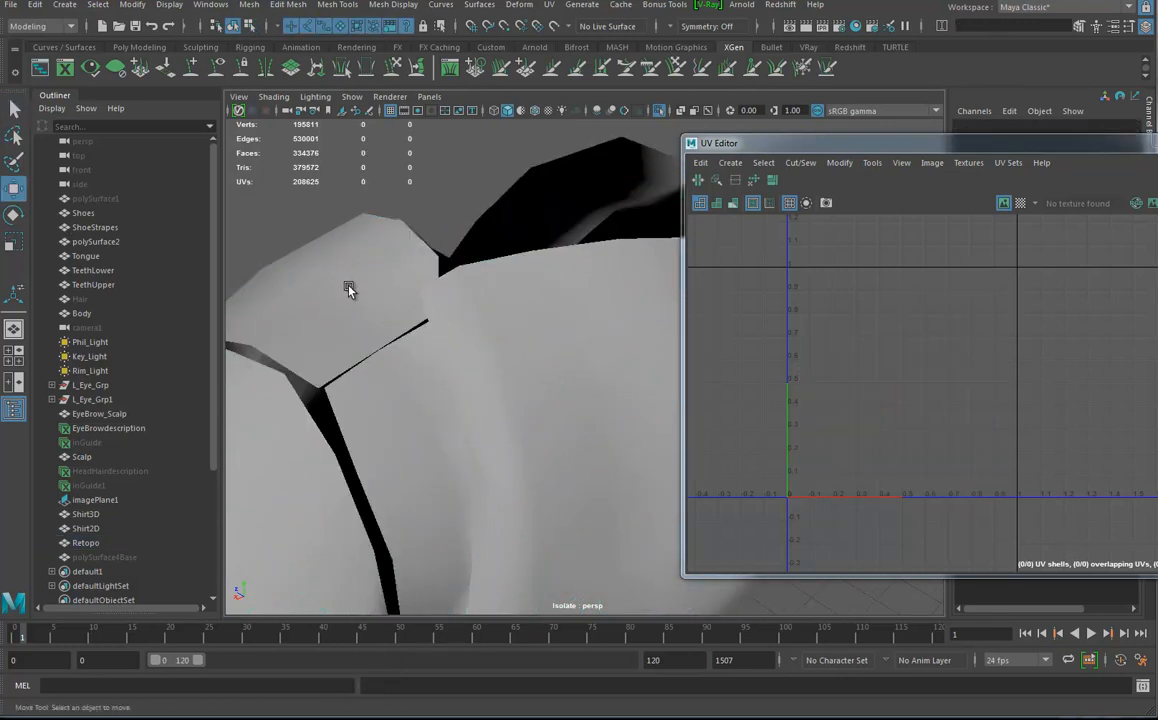
{"action": "left_click", "coordinate": [337, 5]}
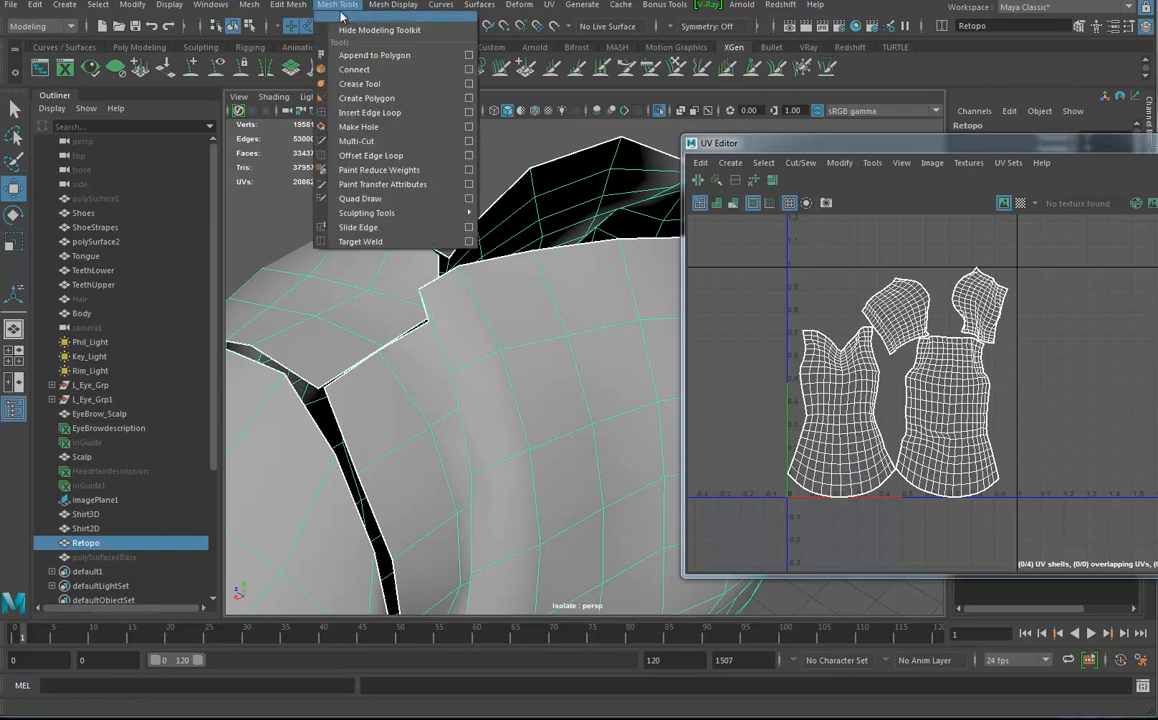
{"action": "left_click", "coordinate": [371, 243]}
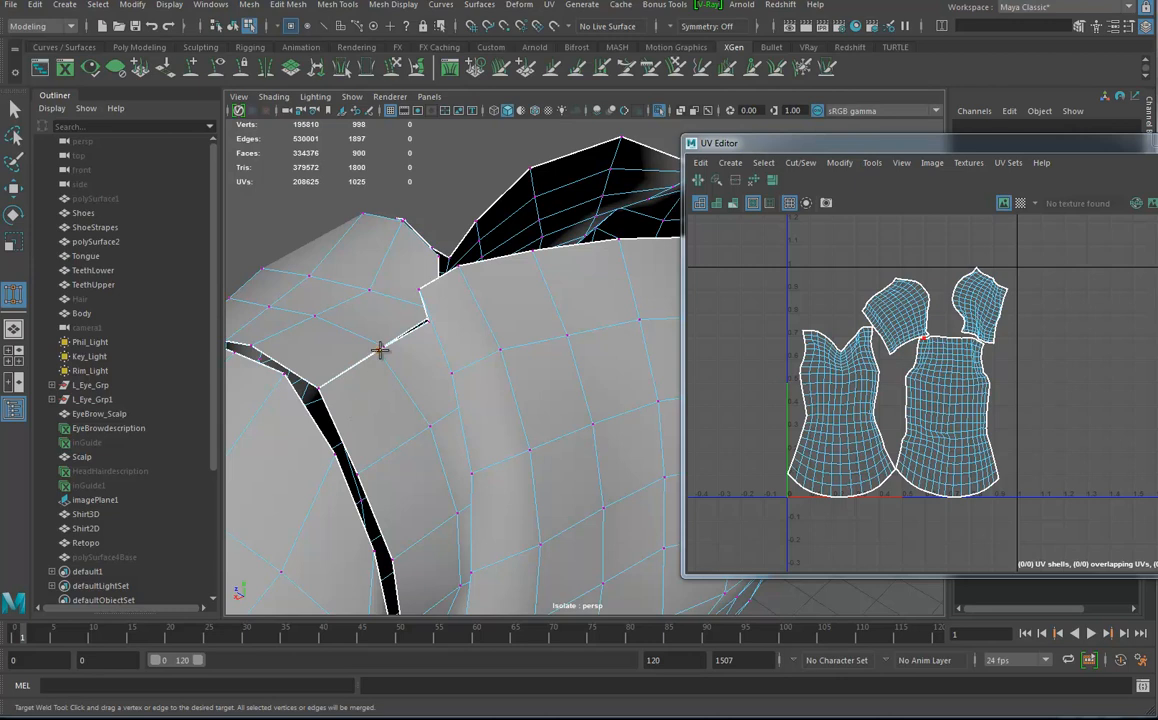
{"action": "left_click_drag", "start_coordinate": [450, 354], "coordinate": [407, 325], "text": "alt"}
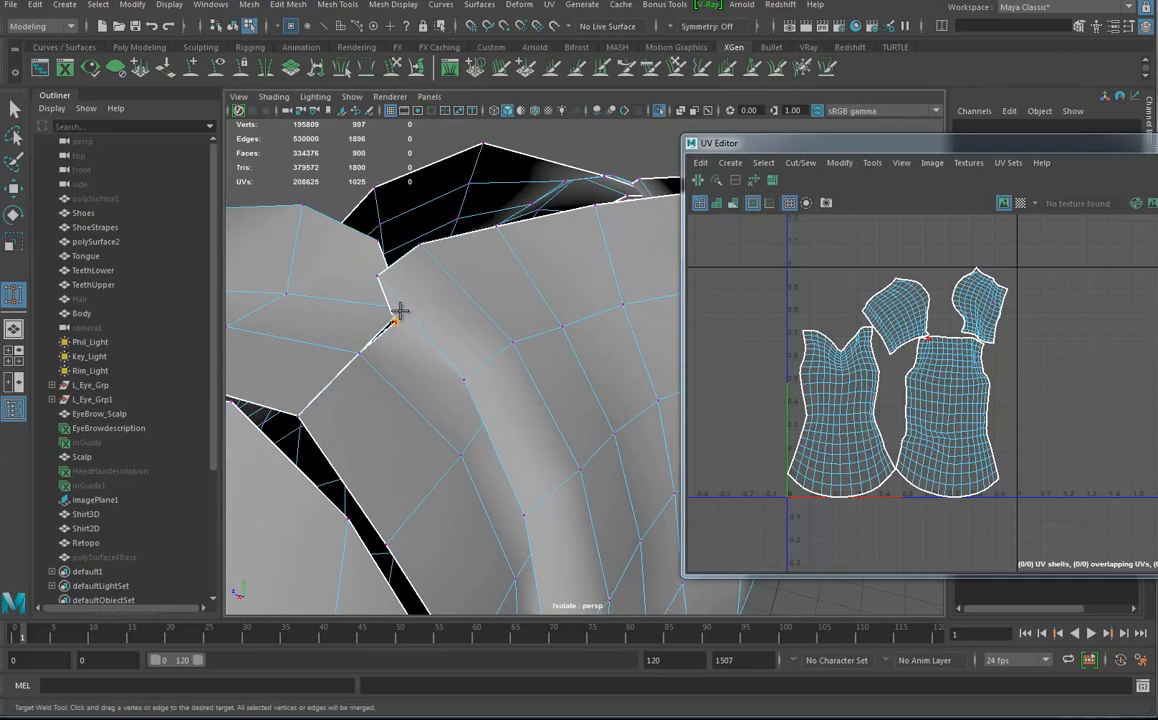
{"action": "mouse_move", "coordinate": [400, 303]}
{"action": "left_mouse_down", "text": "alt"}
{"action": "mouse_move", "coordinate": [442, 359]}
{"action": "mouse_move", "coordinate": [527, 377]}
{"action": "mouse_move", "coordinate": [453, 291]}
{"action": "mouse_move", "coordinate": [421, 305]}
{"action": "mouse_move", "coordinate": [370, 292]}
{"action": "mouse_move", "coordinate": [427, 300]}
{"action": "mouse_move", "coordinate": [395, 304]}
{"action": "mouse_move", "coordinate": [410, 300]}
{"action": "left_mouse_up", "text": "alt"}
Step: Merge the remaining front and back vertex pairs along this shoulder seam to their centers
{"action": "key", "text": "w"}
{"action": "left_click_drag", "start_coordinate": [500, 290], "coordinate": [494, 338], "text": "alt"}
{"action": "left_click", "coordinate": [443, 231]}
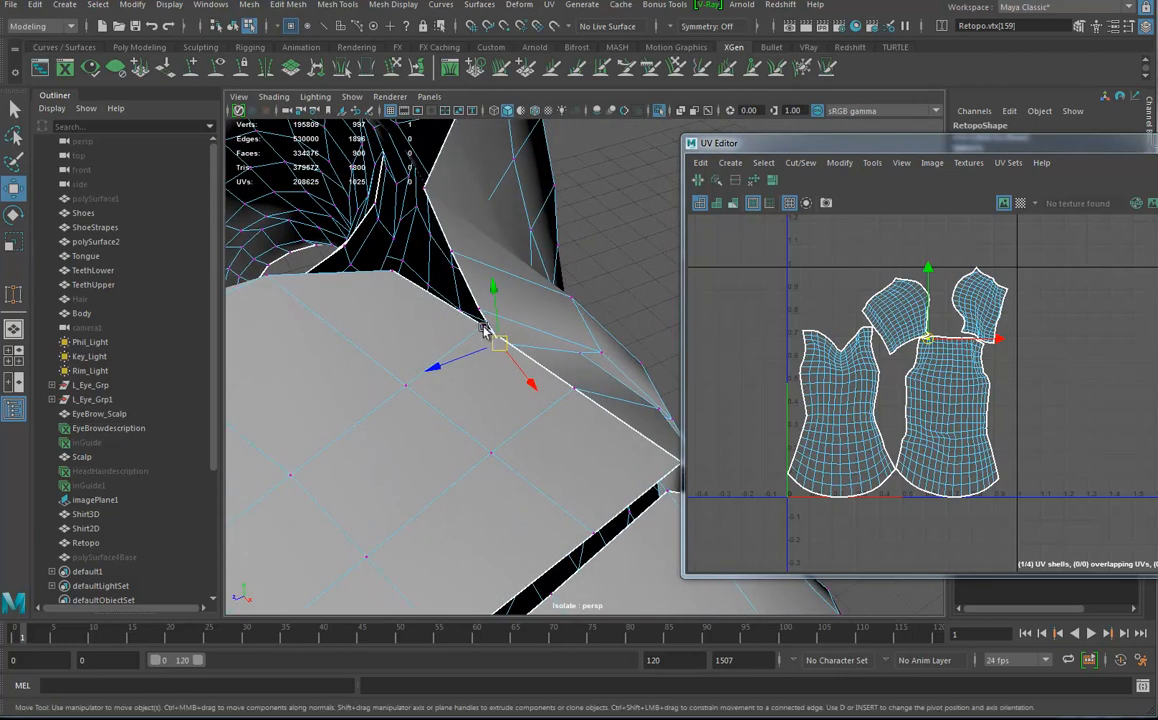
{"action": "right_click_drag", "start_coordinate": [485, 327], "coordinate": [478, 278], "text": "shift"}
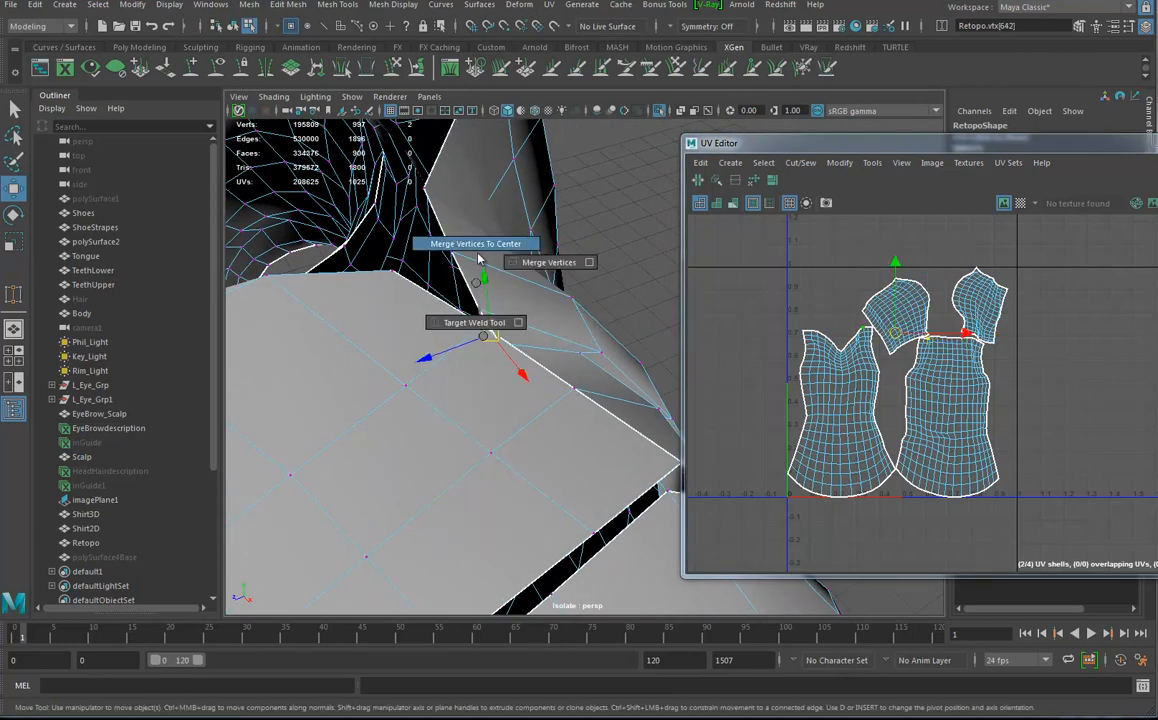
{"action": "left_click_drag", "start_coordinate": [492, 272], "coordinate": [430, 420], "text": "alt"}
{"action": "left_click", "coordinate": [457, 289]}
{"action": "left_click", "coordinate": [492, 273]}
{"action": "left_click", "coordinate": [525, 339]}
{"action": "right_click_drag", "start_coordinate": [491, 349], "coordinate": [491, 481], "text": "shift"}
Step: Insert a matching extra edge loop into the mesh at the opposite shoulder
{"action": "left_click_drag", "start_coordinate": [491, 481], "coordinate": [509, 445], "text": "alt"}
{"action": "right_click_drag", "start_coordinate": [505, 440], "coordinate": [432, 336]}
{"action": "left_click", "coordinate": [475, 469]}
{"action": "left_click_drag", "start_coordinate": [481, 457], "coordinate": [500, 480], "text": "alt"}
{"action": "right_click_drag", "start_coordinate": [442, 460], "coordinate": [416, 340], "text": "shift"}
{"action": "left_click_drag", "start_coordinate": [500, 465], "coordinate": [462, 420], "text": "alt"}
{"action": "key", "text": "ctrl+z"}
{"action": "right_click_drag", "start_coordinate": [462, 420], "coordinate": [693, 465], "text": "alt"}
{"action": "middle_click_drag", "start_coordinate": [528, 396], "coordinate": [526, 507], "text": "alt"}
{"action": "left_click_drag", "start_coordinate": [472, 461], "coordinate": [418, 420], "text": "alt"}
Step: Merge the remaining front and back vertex pairs along the opposite shoulder seam to their centers
{"action": "left_click", "coordinate": [418, 415]}
{"action": "left_click", "coordinate": [391, 433], "text": "shift"}
{"action": "key", "text": "g"}
{"action": "left_click", "coordinate": [438, 345]}
{"action": "left_click_drag", "start_coordinate": [438, 345], "coordinate": [555, 398], "text": "alt"}
{"action": "left_click", "coordinate": [580, 387], "text": "shift"}
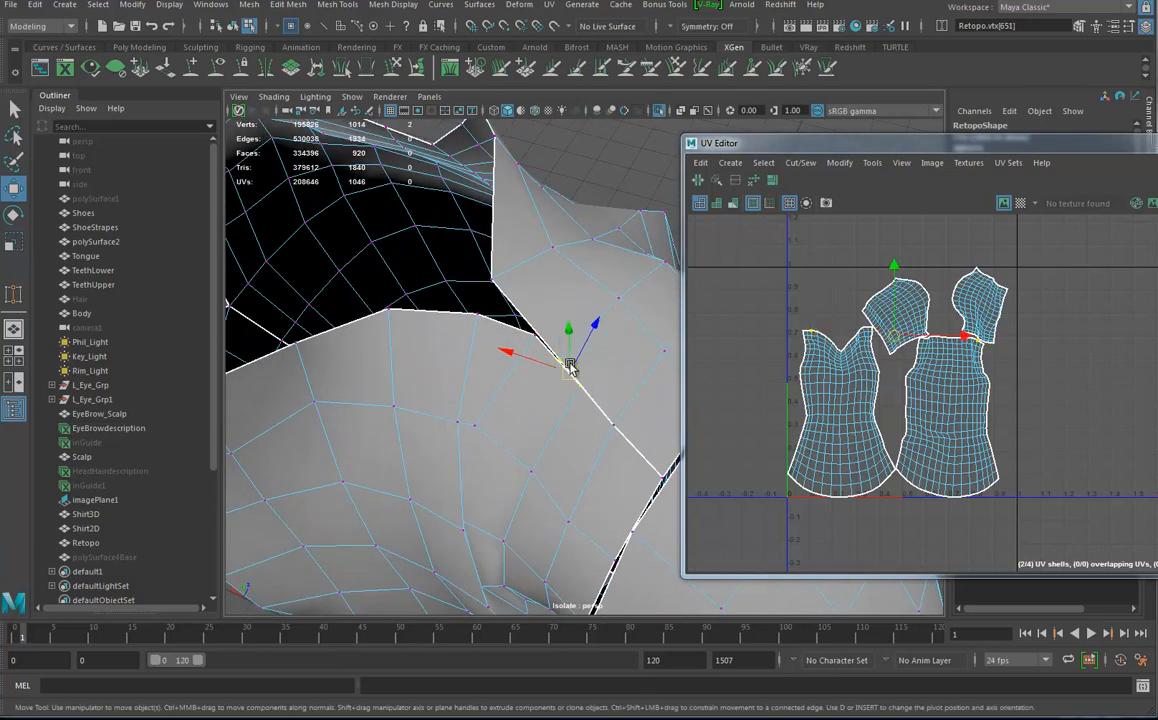
{"action": "left_click", "coordinate": [531, 334]}
{"action": "left_click", "coordinate": [492, 280], "text": "shift"}
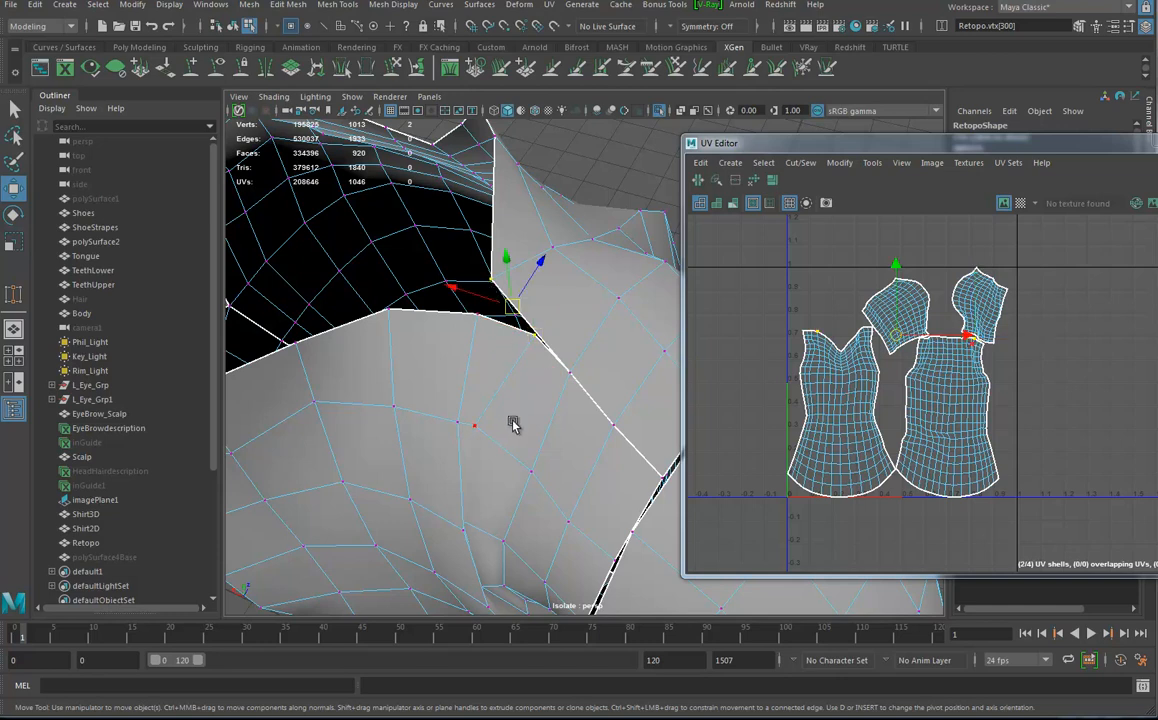
{"action": "key", "text": "g"}
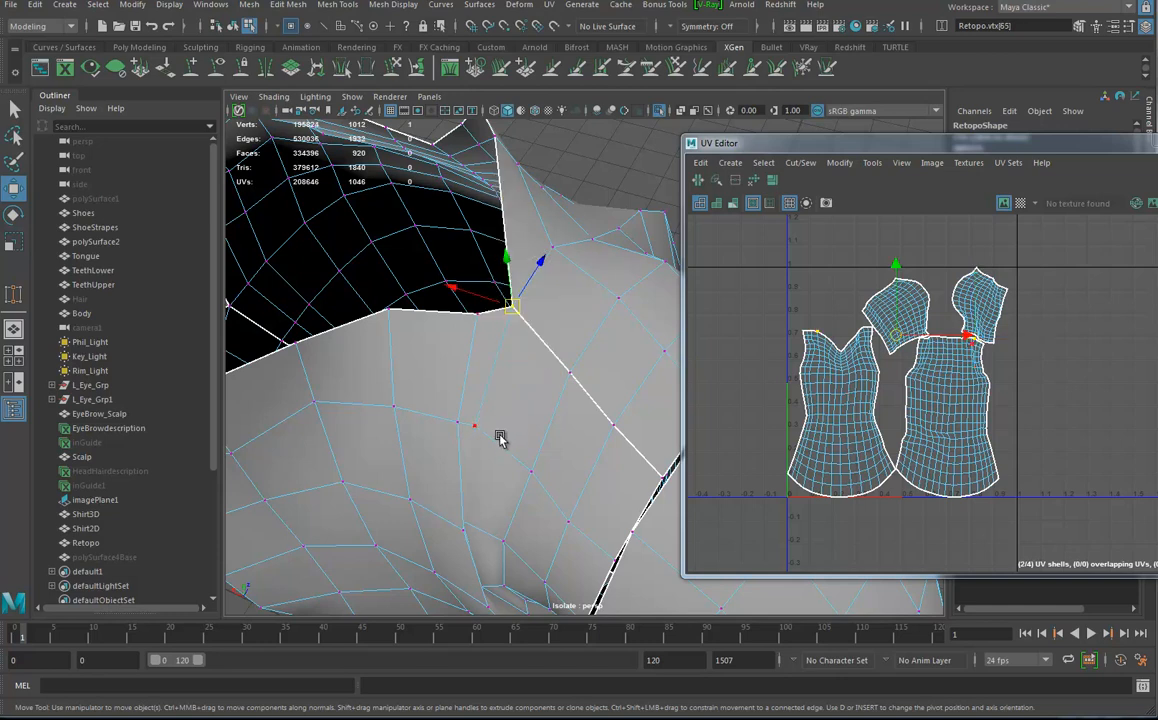
Step: Try to bridge the body's armhole edges to the sleeve's complete border edge loop
{"action": "left_click_drag", "start_coordinate": [502, 362], "coordinate": [491, 323], "text": "alt"}
{"action": "right_click_drag", "start_coordinate": [489, 315], "coordinate": [490, 264]}
{"action": "double_click", "coordinate": [517, 396]}
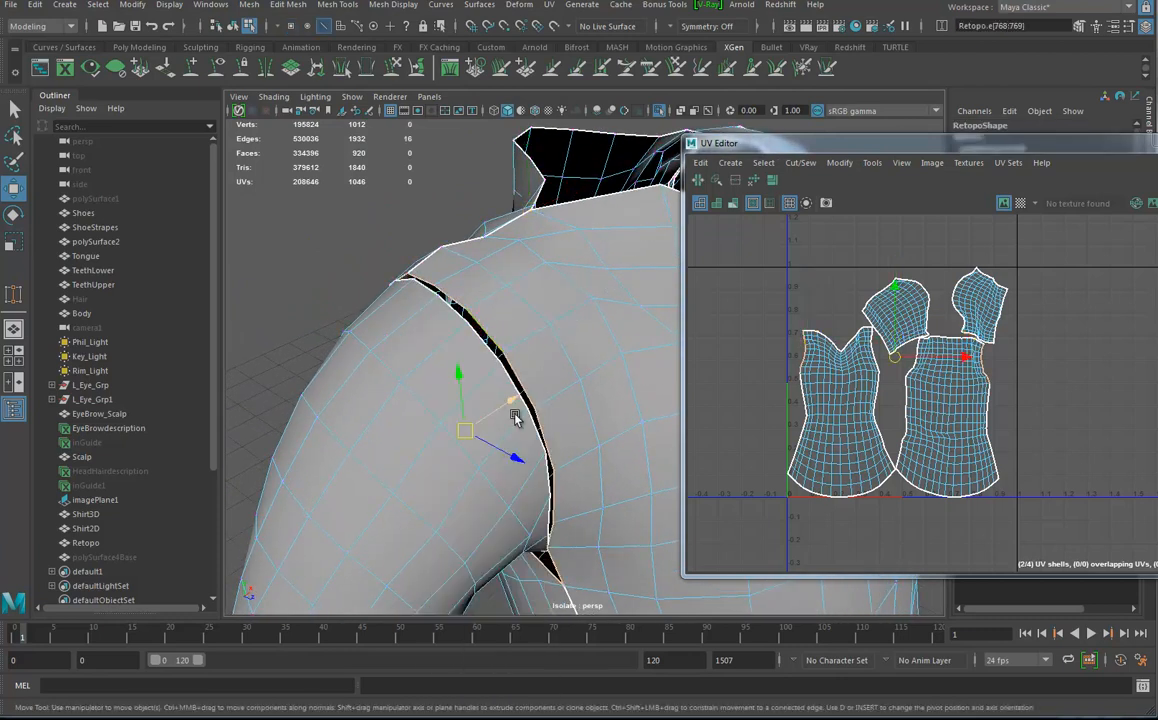
{"action": "left_click_drag", "start_coordinate": [527, 405], "coordinate": [547, 403], "text": "alt"}
{"action": "double_click", "coordinate": [491, 356]}
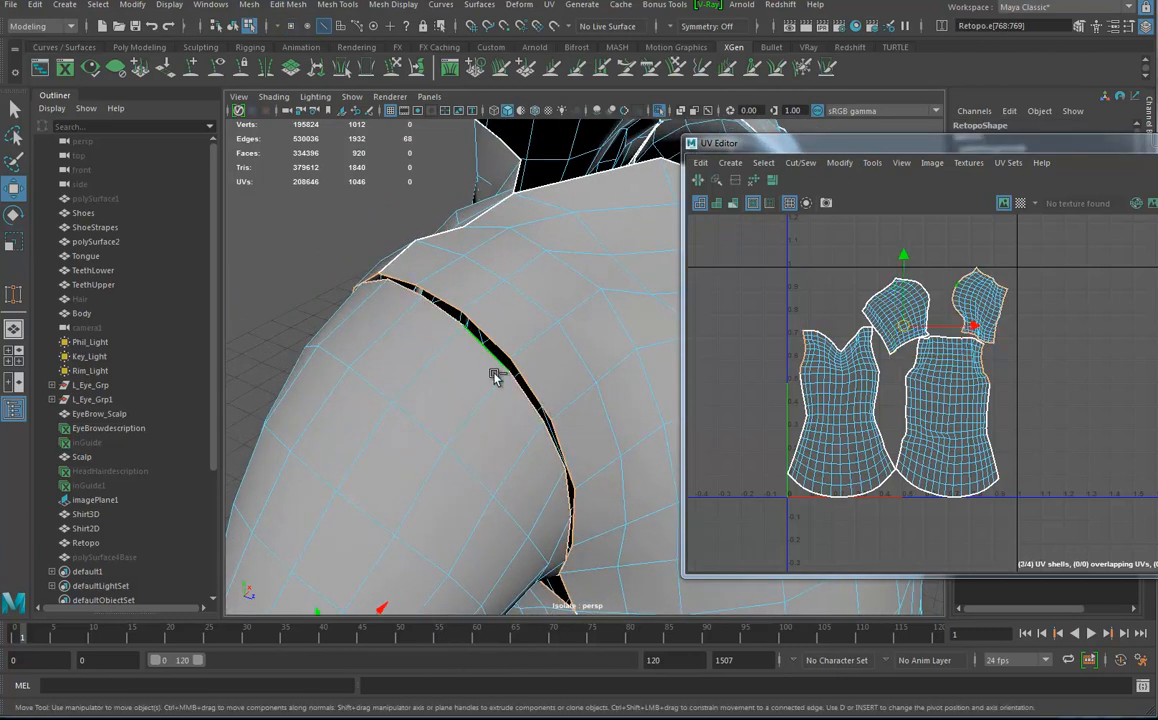
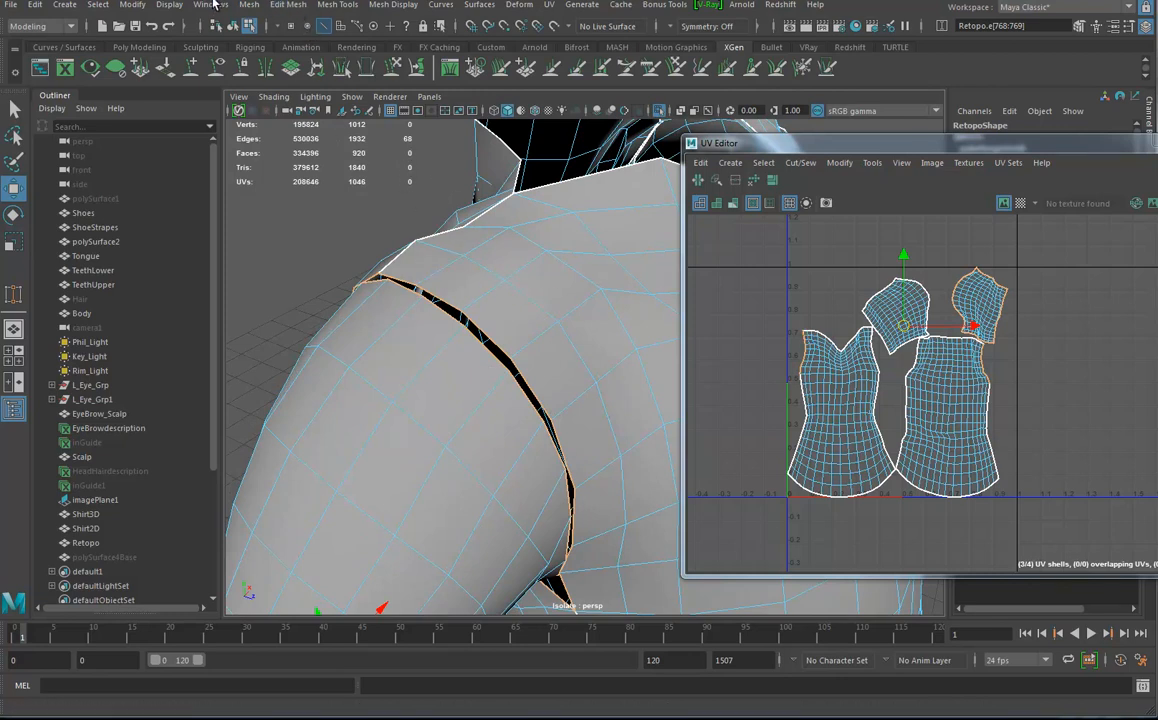
{"action": "left_click", "coordinate": [276, 6]}
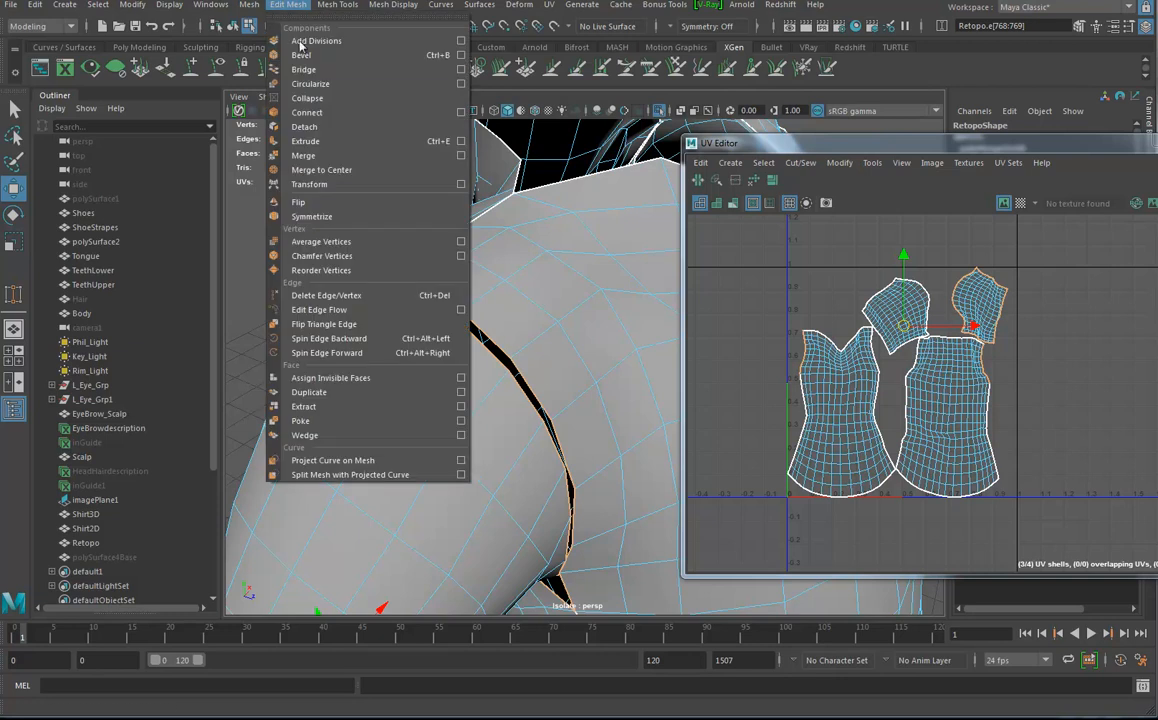
{"action": "left_click", "coordinate": [285, 70]}
Step: Try to bridge the body's armhole edges to only the curved sleeve-cap edges of the sleeve's UV shell
{"action": "left_click_drag", "start_coordinate": [512, 414], "coordinate": [541, 405], "text": "alt"}
{"action": "double_click", "coordinate": [511, 386]}
{"action": "double_click", "coordinate": [466, 320]}
{"action": "left_click_drag", "start_coordinate": [545, 473], "coordinate": [605, 390], "text": "alt"}
{"action": "scroll", "coordinate": [923, 473], "scroll_direction": "up", "scroll_amount": 6}
{"action": "scroll", "coordinate": [923, 452], "scroll_direction": "up", "scroll_amount": 4}
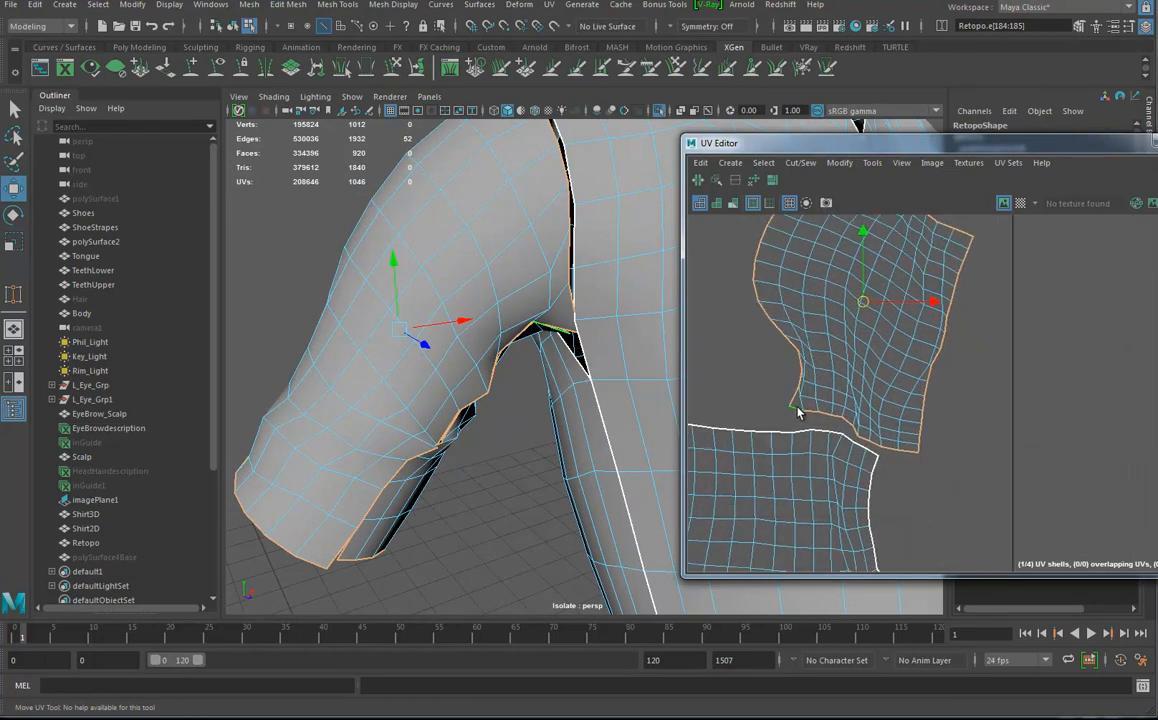
{"action": "key", "text": "f"}
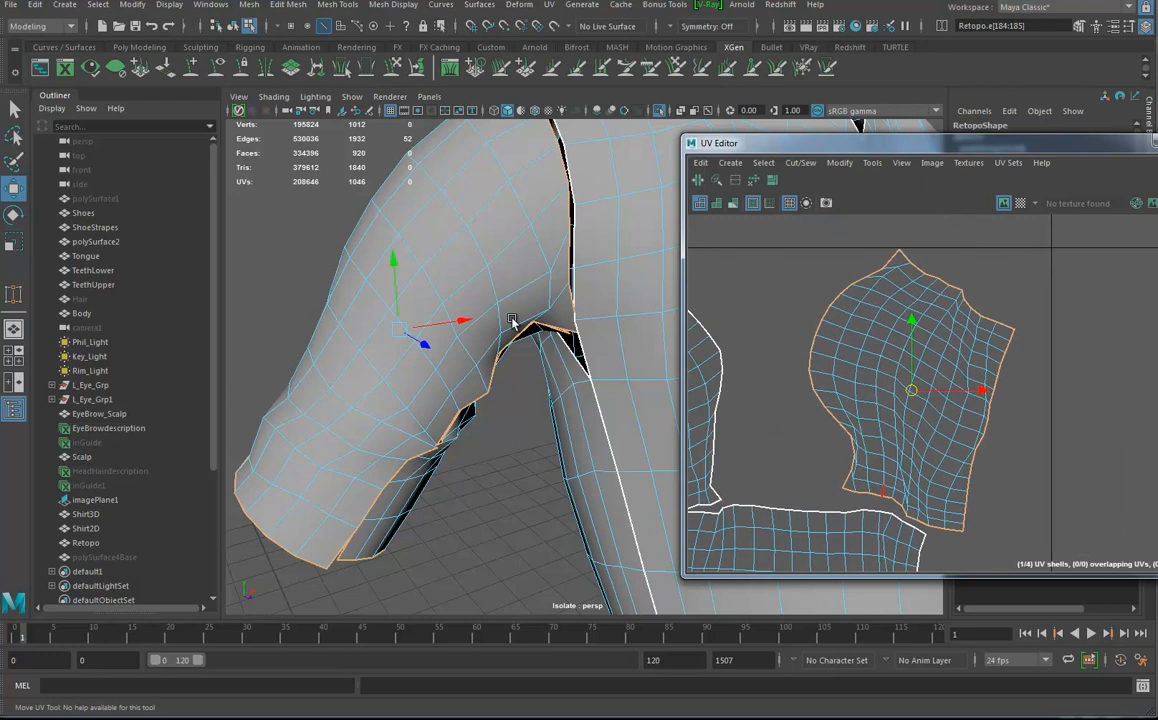
{"action": "left_click", "coordinate": [573, 236]}
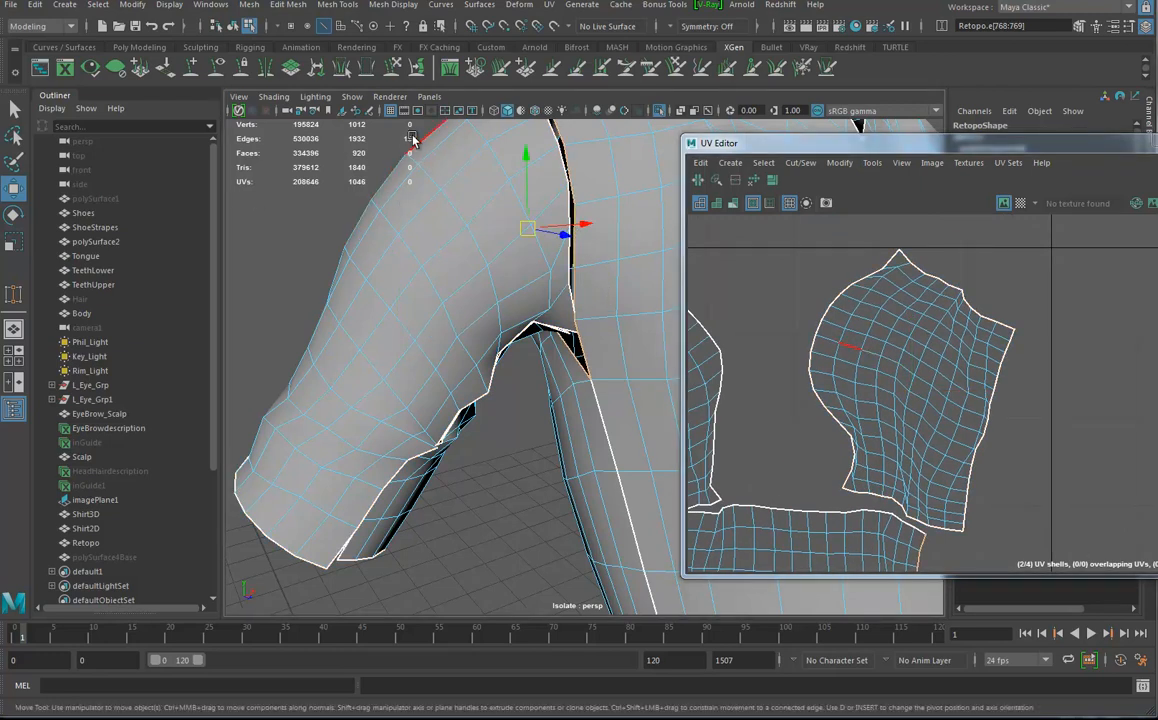
{"action": "scroll", "coordinate": [843, 397], "scroll_direction": "up", "scroll_amount": 1}
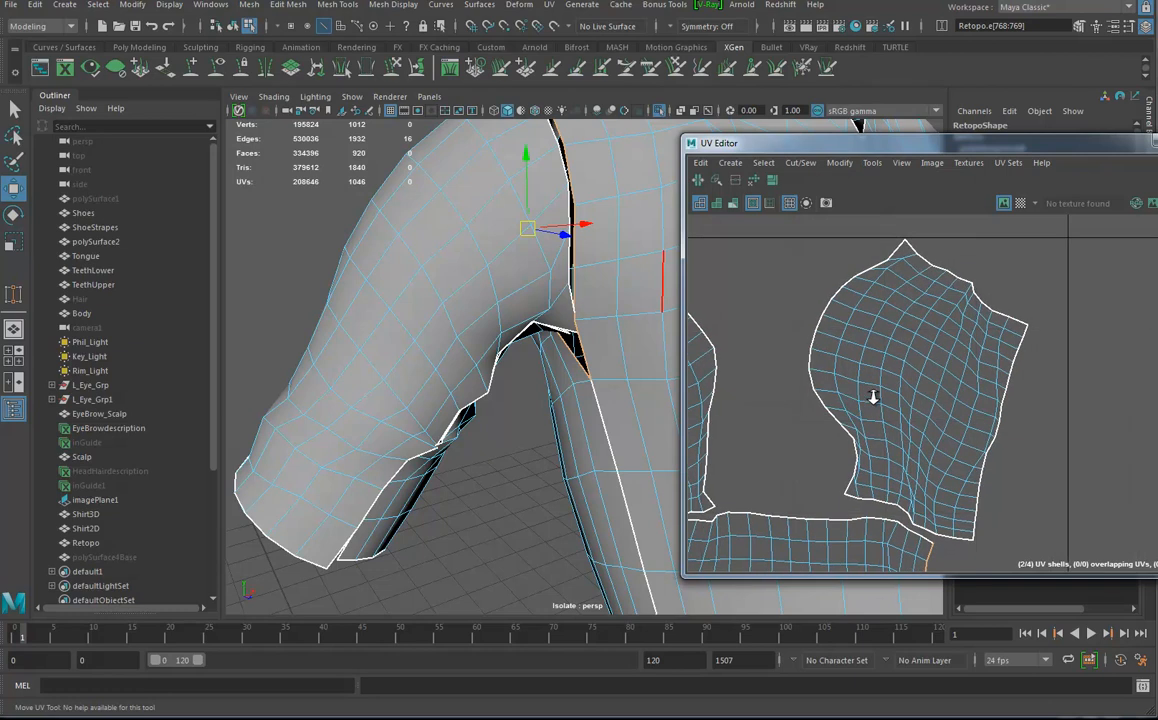
{"action": "left_click", "coordinate": [848, 488], "text": "shift"}
{"action": "double_click", "coordinate": [894, 255], "text": "shift"}
{"action": "left_click_drag", "start_coordinate": [501, 318], "coordinate": [495, 305], "text": "alt"}
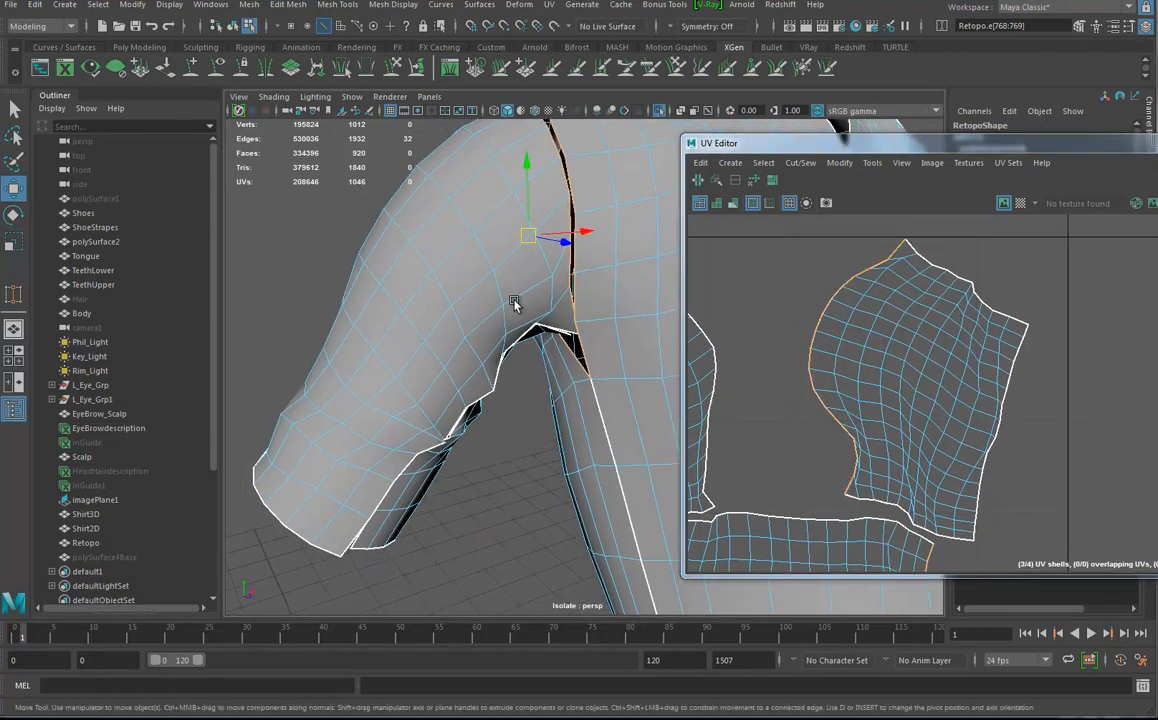
{"action": "middle_click_drag", "start_coordinate": [495, 305], "coordinate": [441, 398], "text": "alt"}
{"action": "left_click", "coordinate": [289, 6]}
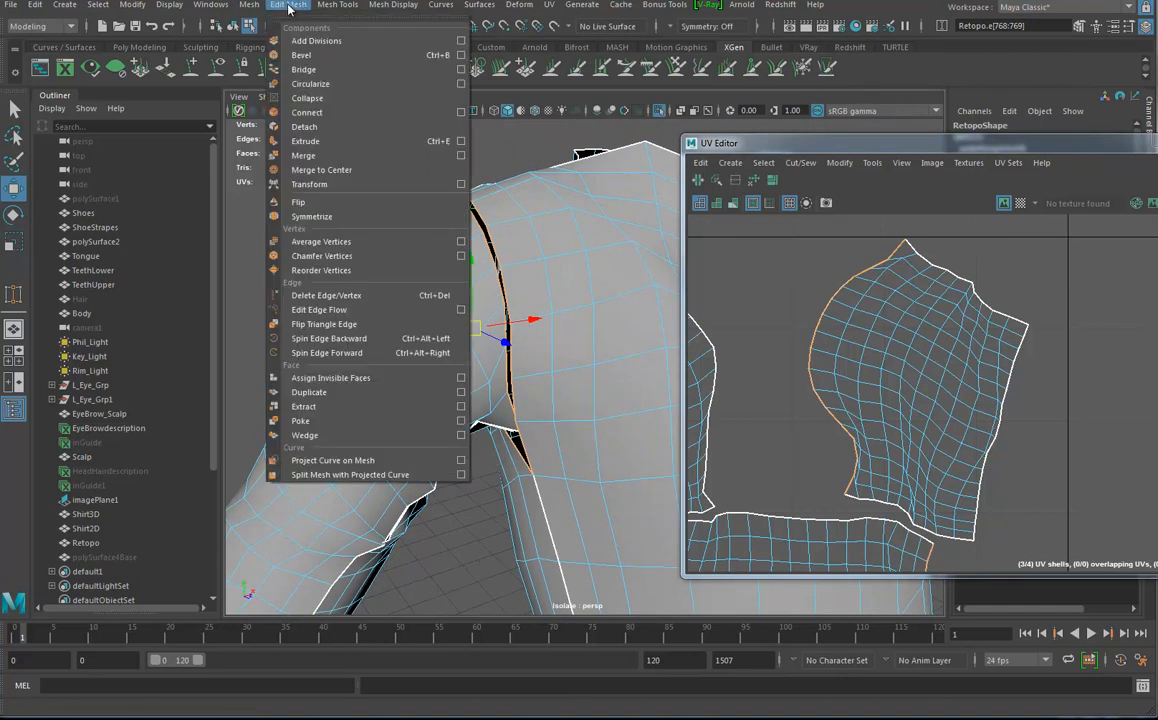
{"action": "left_click", "coordinate": [303, 69]}
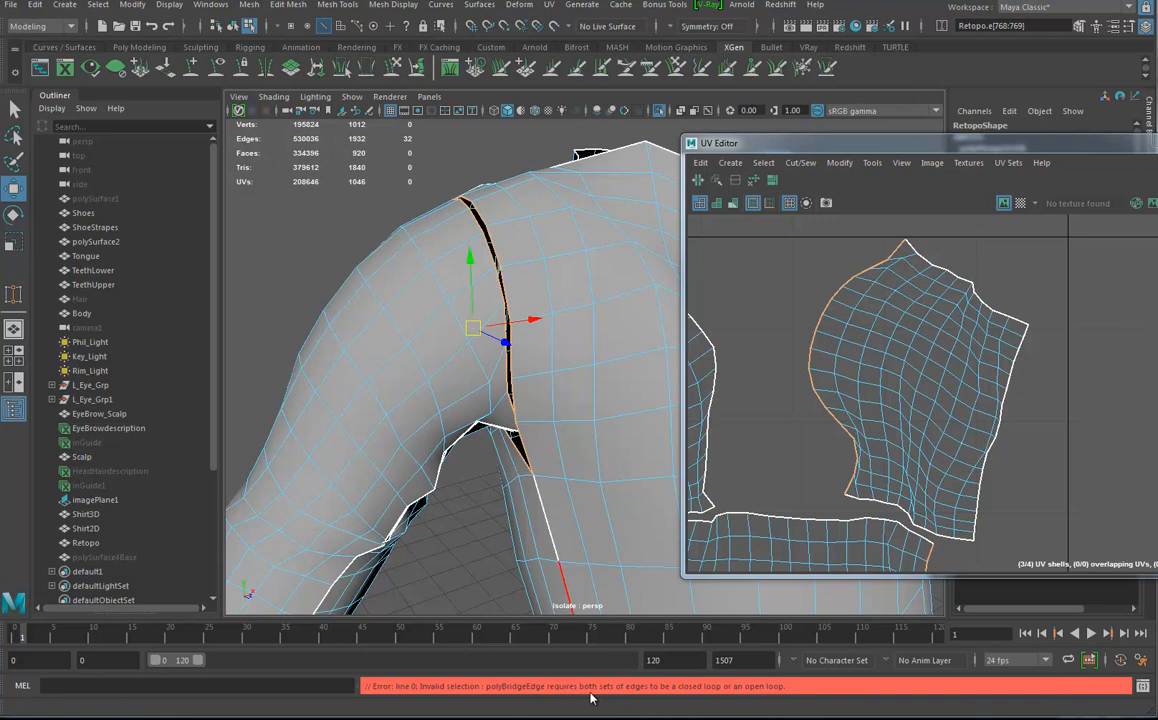
Step: Bridge the sleeve's two underarm border edge runs, picking both runs on its UV shell
{"action": "middle_click_drag", "start_coordinate": [549, 525], "coordinate": [580, 451], "text": "alt"}
{"action": "middle_click_drag", "start_coordinate": [986, 405], "coordinate": [920, 348], "text": "alt"}
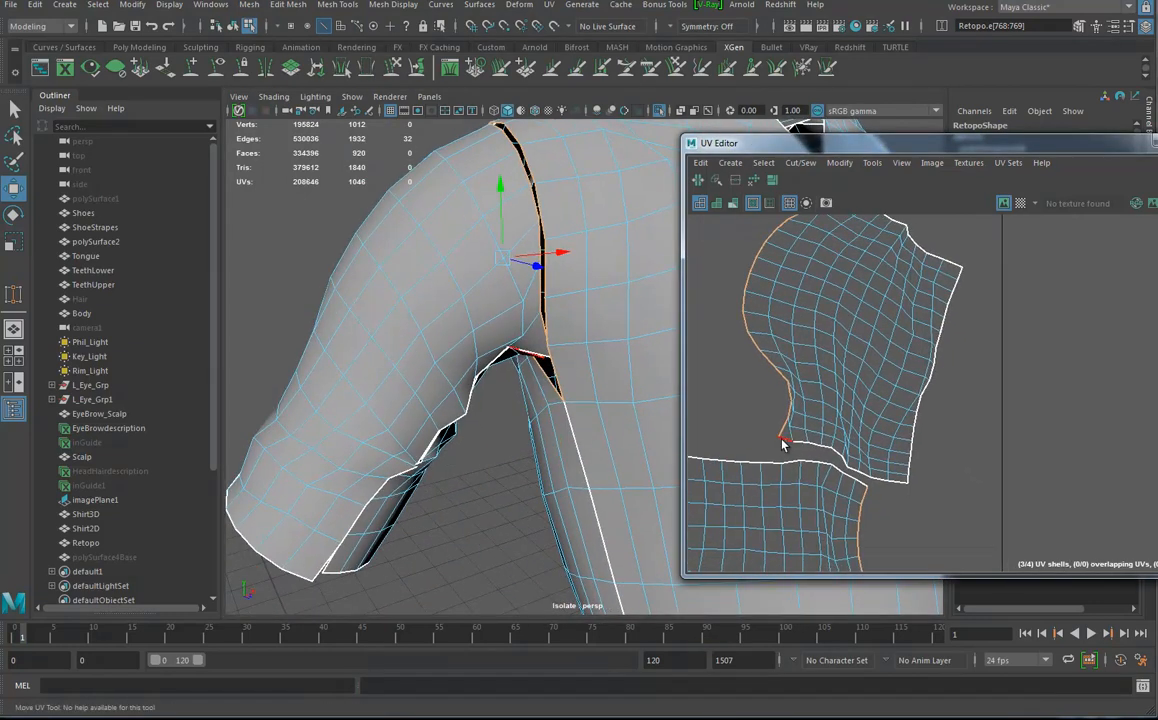
{"action": "left_click", "coordinate": [784, 440]}
{"action": "double_click", "coordinate": [895, 482], "text": "shift"}
{"action": "middle_click_drag", "start_coordinate": [1003, 331], "coordinate": [989, 389], "text": "alt"}
{"action": "left_click", "coordinate": [771, 497]}
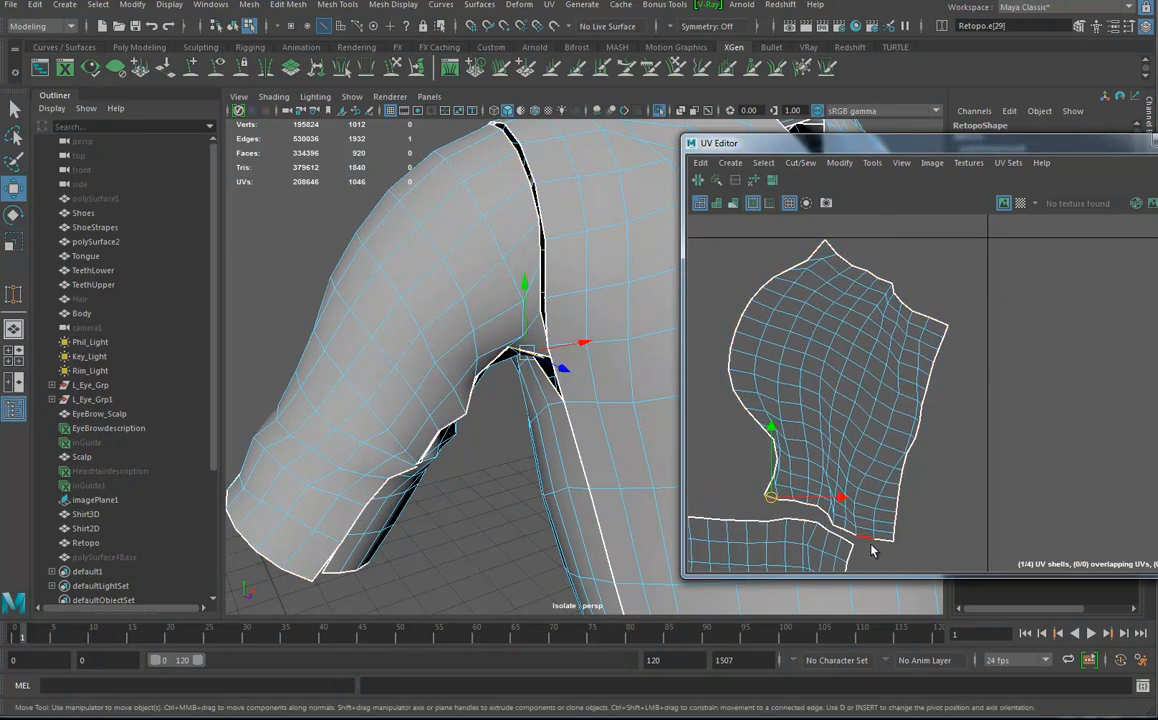
{"action": "double_click", "coordinate": [883, 541], "text": "shift"}
{"action": "left_click", "coordinate": [835, 256], "text": "shift"}
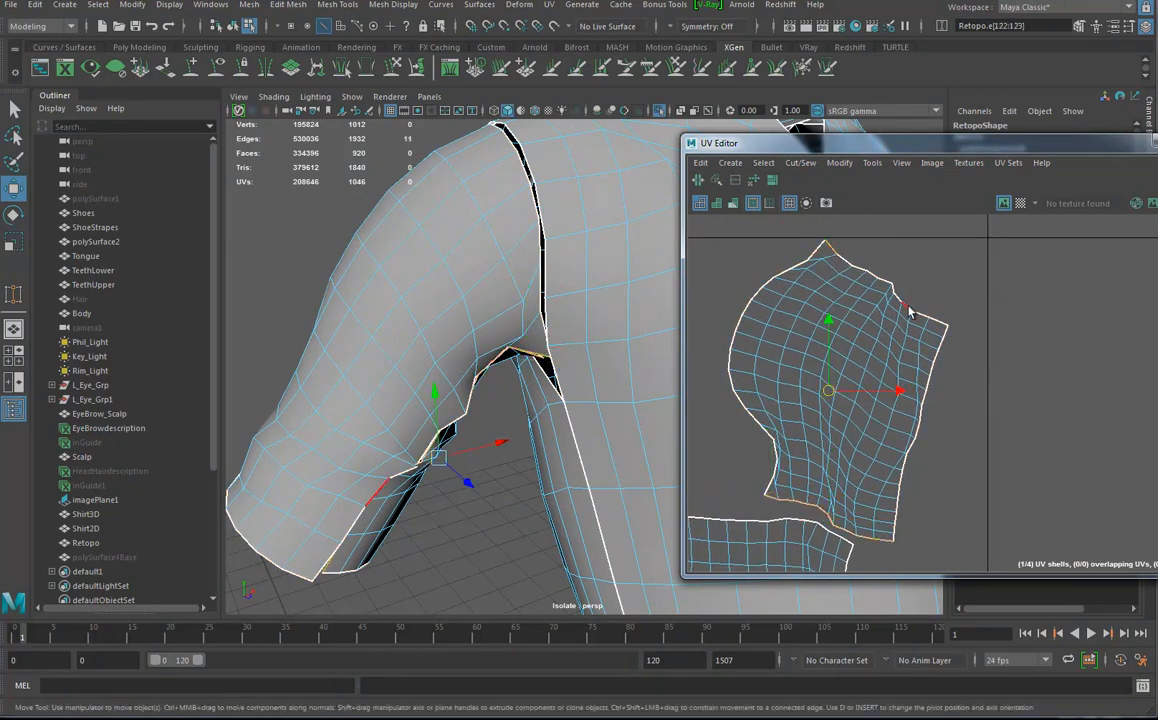
{"action": "double_click", "coordinate": [938, 326], "text": "shift"}
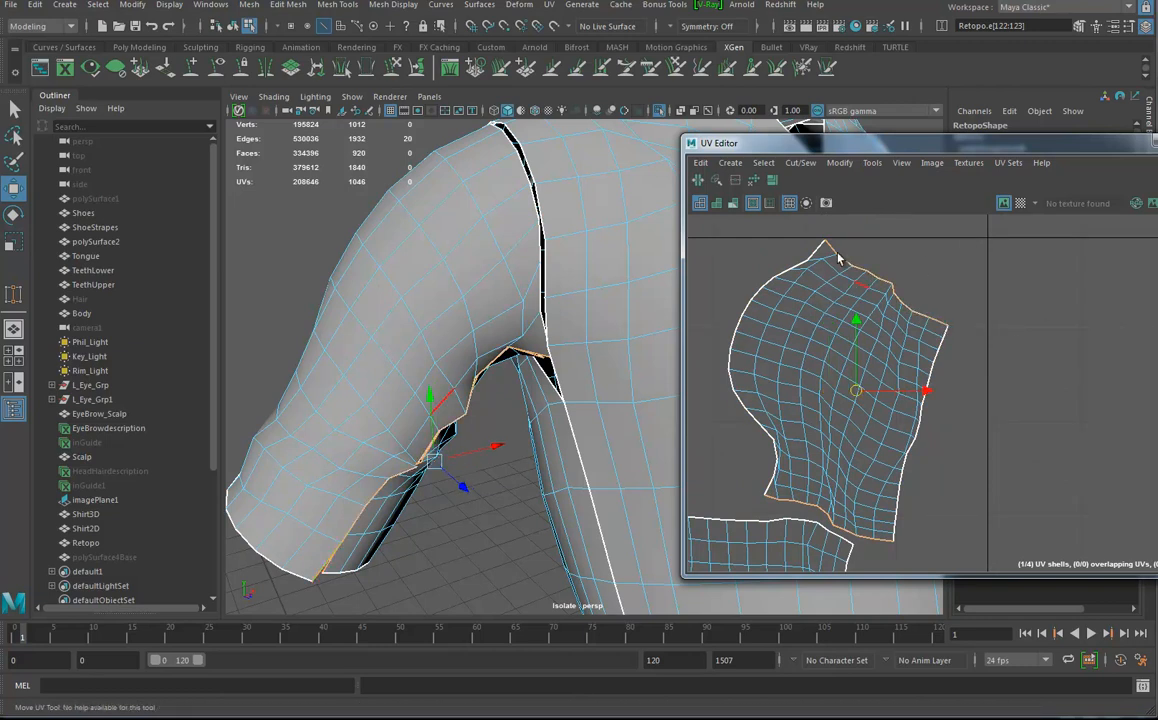
{"action": "left_click", "coordinate": [288, 5]}
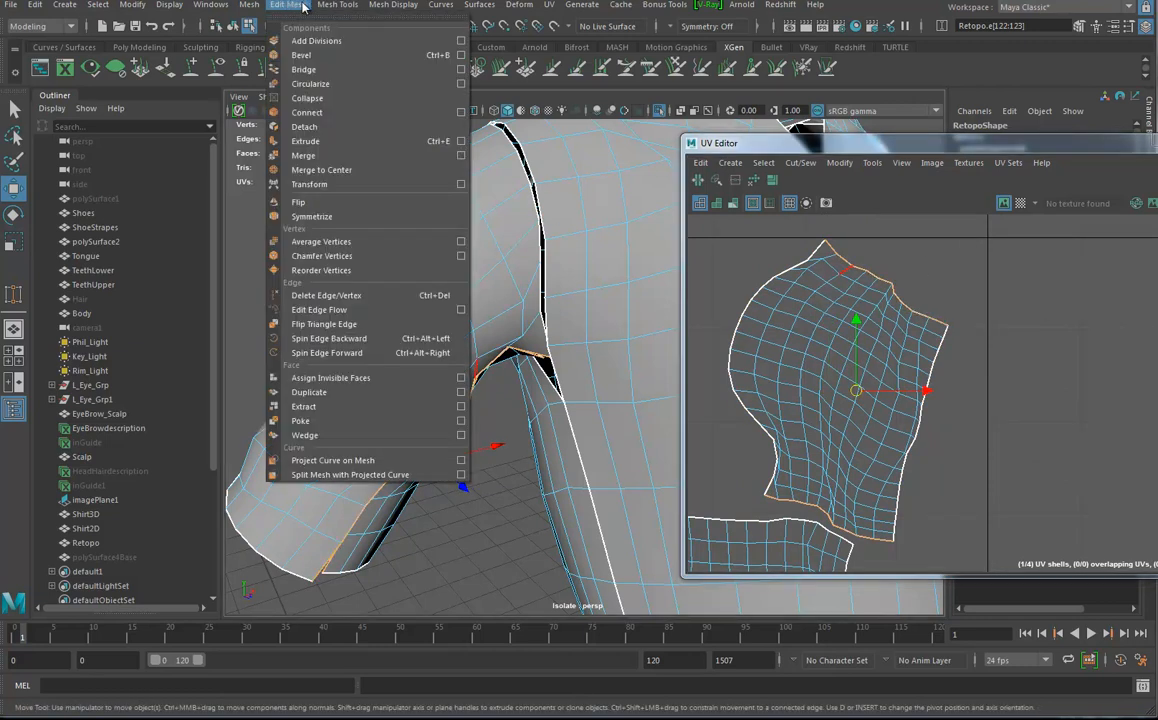
{"action": "left_click", "coordinate": [300, 62]}
Step: Collapse the edge ring of the bridge faces to weld the sleeve's underarm seam shut
{"action": "left_click_drag", "start_coordinate": [480, 255], "coordinate": [424, 367], "text": "alt"}
{"action": "left_click", "coordinate": [320, 400]}
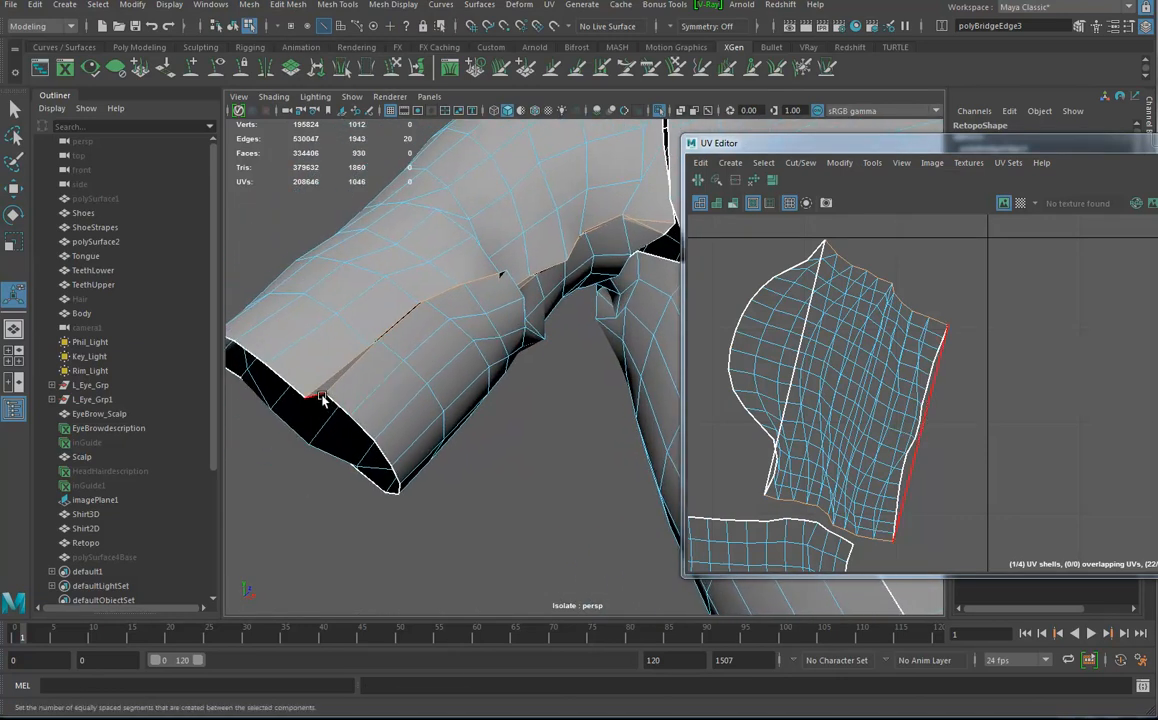
{"action": "right_click_drag", "start_coordinate": [320, 404], "coordinate": [235, 393], "text": "shift"}
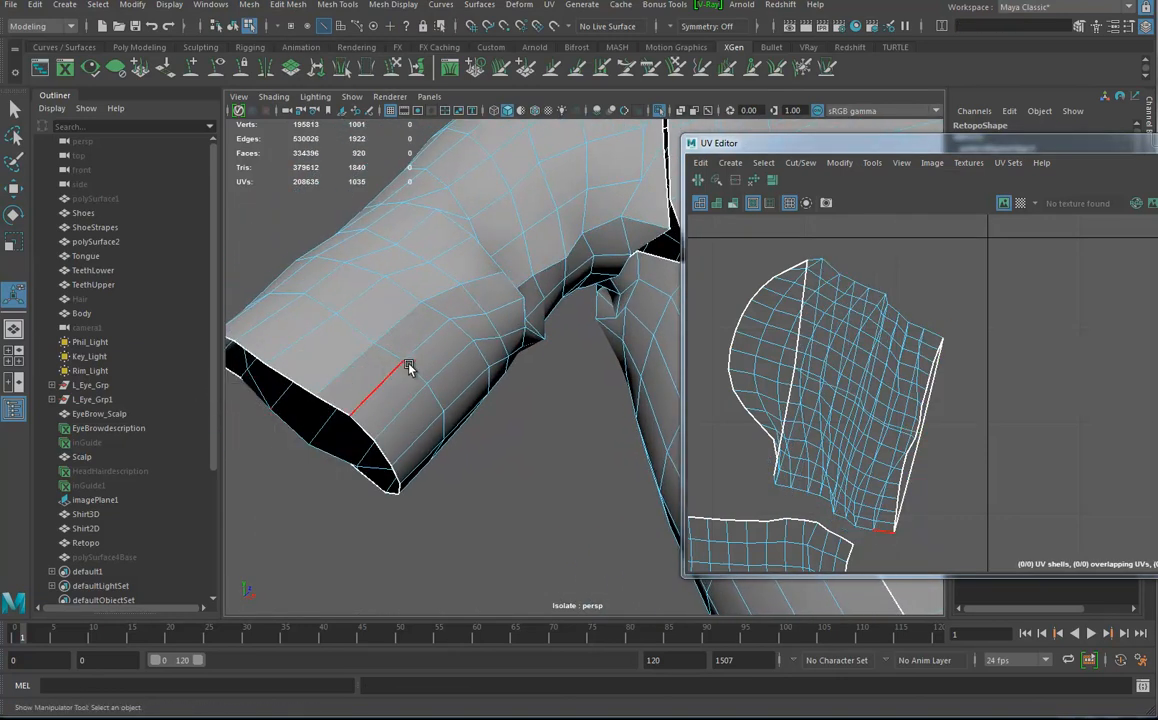
Step: Bridge the closed sleeve's cap border to the matching armhole edges of the body
{"action": "double_click", "coordinate": [769, 289]}
{"action": "middle_click_drag", "start_coordinate": [845, 387], "coordinate": [927, 383], "text": "alt"}
{"action": "right_click_drag", "start_coordinate": [925, 383], "coordinate": [830, 375], "text": "alt"}
{"action": "middle_click_drag", "start_coordinate": [830, 375], "coordinate": [881, 353], "text": "alt"}
{"action": "right_click_drag", "start_coordinate": [545, 328], "coordinate": [528, 267], "text": "alt"}
{"action": "middle_click_drag", "start_coordinate": [528, 267], "coordinate": [508, 289], "text": "alt"}
{"action": "left_click_drag", "start_coordinate": [508, 289], "coordinate": [562, 377], "text": "alt"}
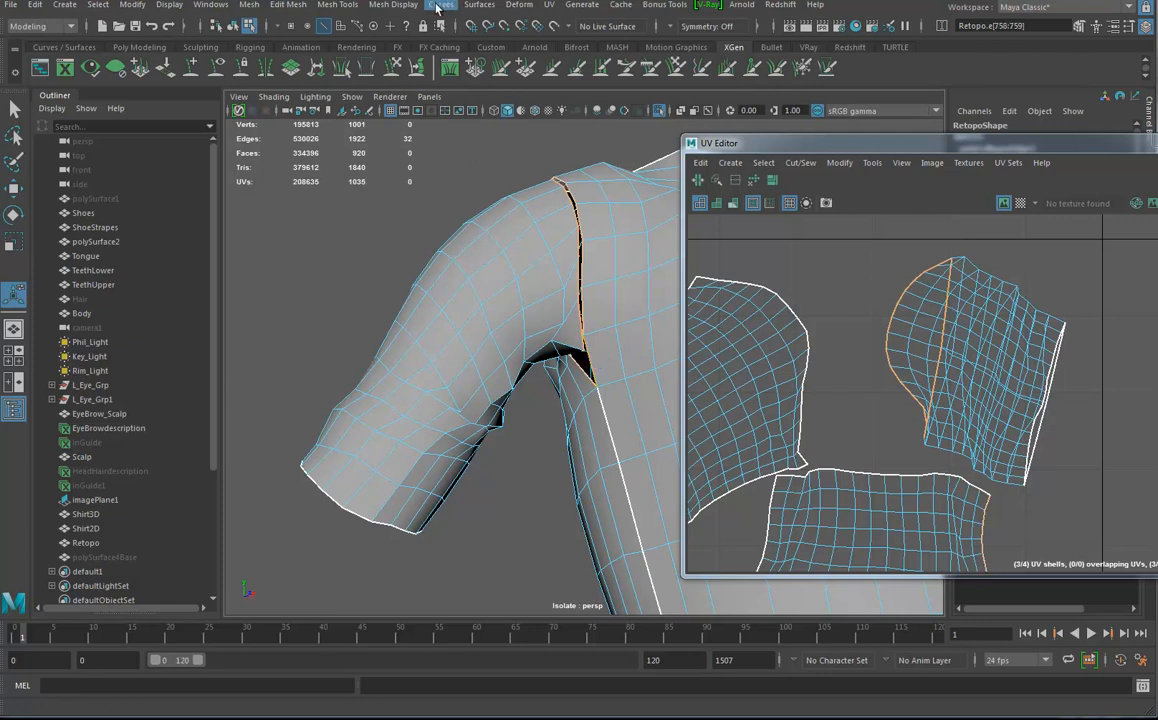
{"action": "left_click", "coordinate": [289, 7]}
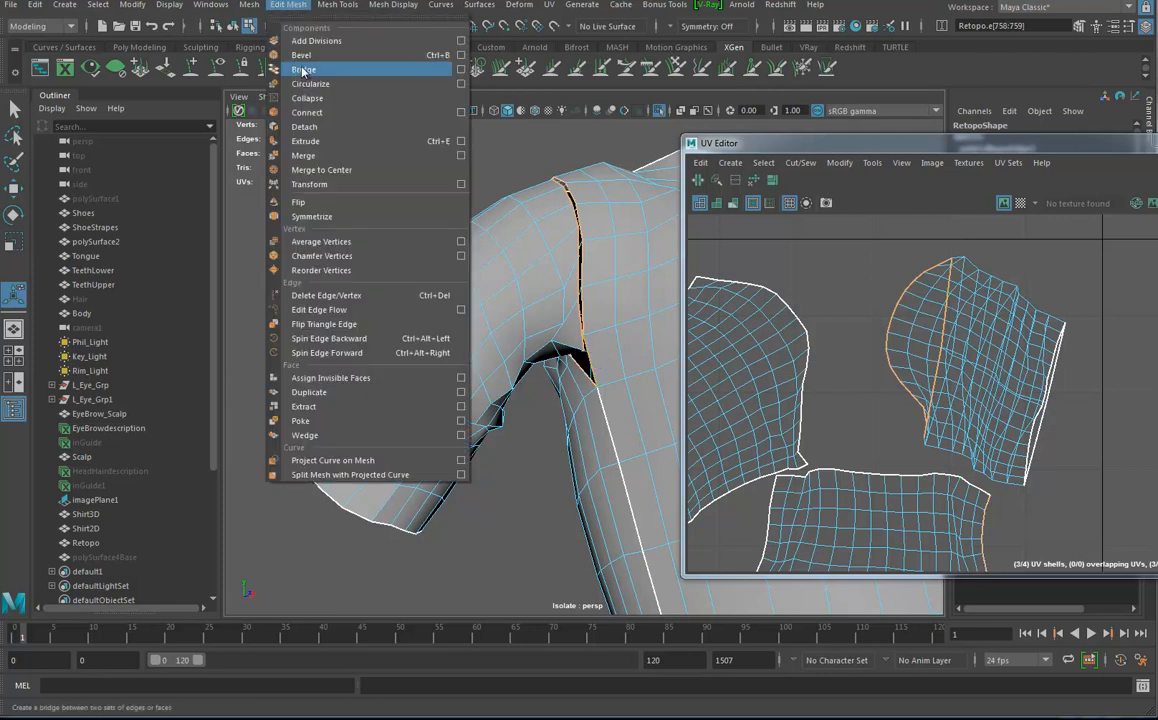
{"action": "left_click", "coordinate": [303, 70]}
Step: Collapse the bridge's edge ring around the armhole so the sleeve is welded to the body
{"action": "right_click_drag", "start_coordinate": [543, 315], "coordinate": [604, 360], "text": "alt"}
{"action": "middle_click_drag", "start_coordinate": [604, 360], "coordinate": [600, 406], "text": "alt"}
{"action": "left_click", "coordinate": [555, 295]}
{"action": "right_click_drag", "start_coordinate": [557, 294], "coordinate": [416, 310], "text": "shift"}
Step: Try moving the underarm vertex at the top of the side seam, undoing both moves
{"action": "left_click_drag", "start_coordinate": [416, 310], "coordinate": [581, 462], "text": "alt"}
{"action": "middle_click_drag", "start_coordinate": [555, 429], "coordinate": [529, 381], "text": "alt"}
{"action": "right_click_drag", "start_coordinate": [527, 347], "coordinate": [475, 349]}
{"action": "left_click", "coordinate": [494, 347]}
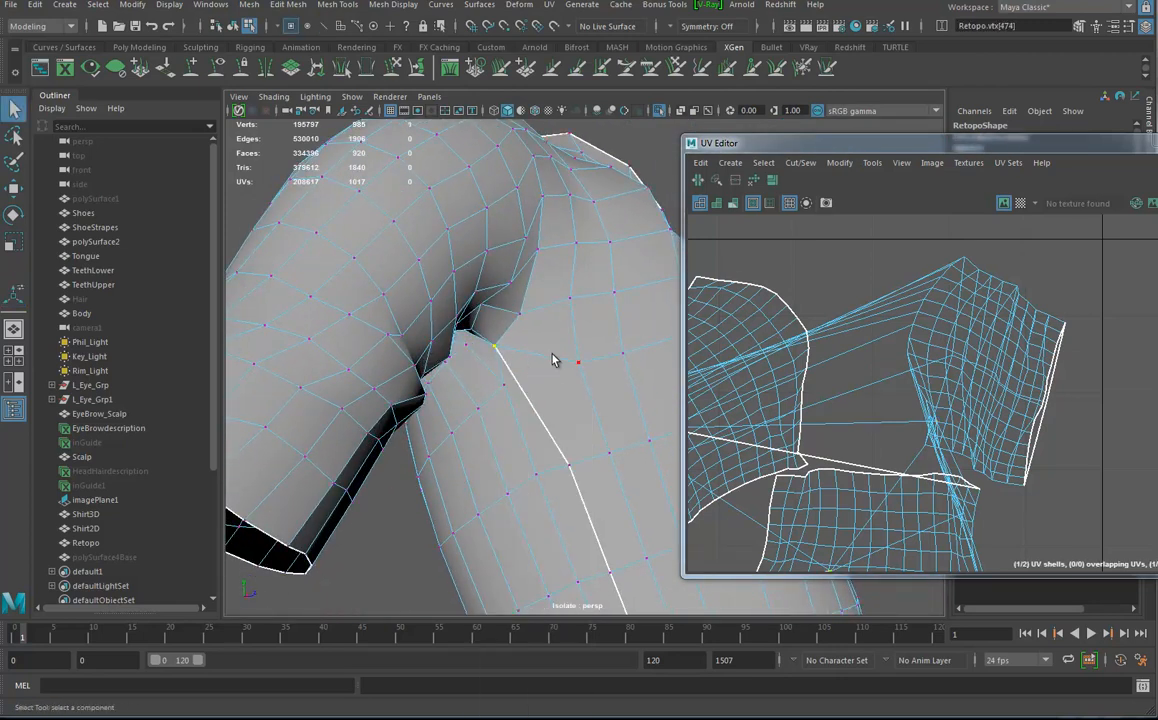
{"action": "key", "text": "w"}
{"action": "left_click_drag", "start_coordinate": [497, 347], "coordinate": [573, 393]}
{"action": "left_click_drag", "start_coordinate": [499, 357], "coordinate": [456, 384]}
{"action": "key", "text": "ctrl+z"}
{"action": "key", "text": "ctrl+z"}
Step: Reposition the underarm vertex where the side seam meets the attached sleeve
{"action": "left_click_drag", "start_coordinate": [506, 414], "coordinate": [536, 439], "text": "alt"}
{"action": "left_click_drag", "start_coordinate": [499, 346], "coordinate": [529, 374]}
{"action": "left_click_drag", "start_coordinate": [607, 465], "coordinate": [557, 421], "text": "alt"}
Step: Select the other sleeve's entire UV shell and move it clear of the body panels' shells
{"action": "right_click_drag", "start_coordinate": [557, 421], "coordinate": [463, 372], "text": "alt"}
{"action": "left_click_drag", "start_coordinate": [463, 372], "coordinate": [352, 370], "text": "alt"}
{"action": "middle_click_drag", "start_coordinate": [570, 375], "coordinate": [421, 373], "text": "alt"}
{"action": "left_click_drag", "start_coordinate": [421, 373], "coordinate": [507, 349], "text": "alt"}
{"action": "right_click_drag", "start_coordinate": [507, 349], "coordinate": [483, 414], "text": "alt"}
{"action": "left_click_drag", "start_coordinate": [483, 414], "coordinate": [571, 385], "text": "alt"}
{"action": "middle_click_drag", "start_coordinate": [917, 447], "coordinate": [1124, 366], "text": "alt"}
{"action": "right_click_drag", "start_coordinate": [1078, 382], "coordinate": [874, 401], "text": "alt"}
{"action": "middle_click_drag", "start_coordinate": [886, 401], "coordinate": [857, 380], "text": "alt"}
{"action": "right_click_drag", "start_coordinate": [981, 366], "coordinate": [1017, 373], "text": "alt"}
{"action": "middle_click_drag", "start_coordinate": [1017, 373], "coordinate": [1043, 439], "text": "alt"}
{"action": "right_click_drag", "start_coordinate": [955, 300], "coordinate": [996, 306]}
{"action": "double_click", "coordinate": [992, 316]}
{"action": "left_click_drag", "start_coordinate": [952, 382], "coordinate": [832, 247]}
{"action": "middle_click_drag", "start_coordinate": [870, 310], "coordinate": [879, 346], "text": "alt"}
{"action": "right_click_drag", "start_coordinate": [879, 346], "coordinate": [893, 352], "text": "alt"}
{"action": "middle_click_drag", "start_coordinate": [893, 352], "coordinate": [923, 468], "text": "alt"}
Step: Bridge the two underarm border edge runs of the second sleeve, picked on its UV shell
{"action": "right_click_drag", "start_coordinate": [851, 305], "coordinate": [862, 267]}
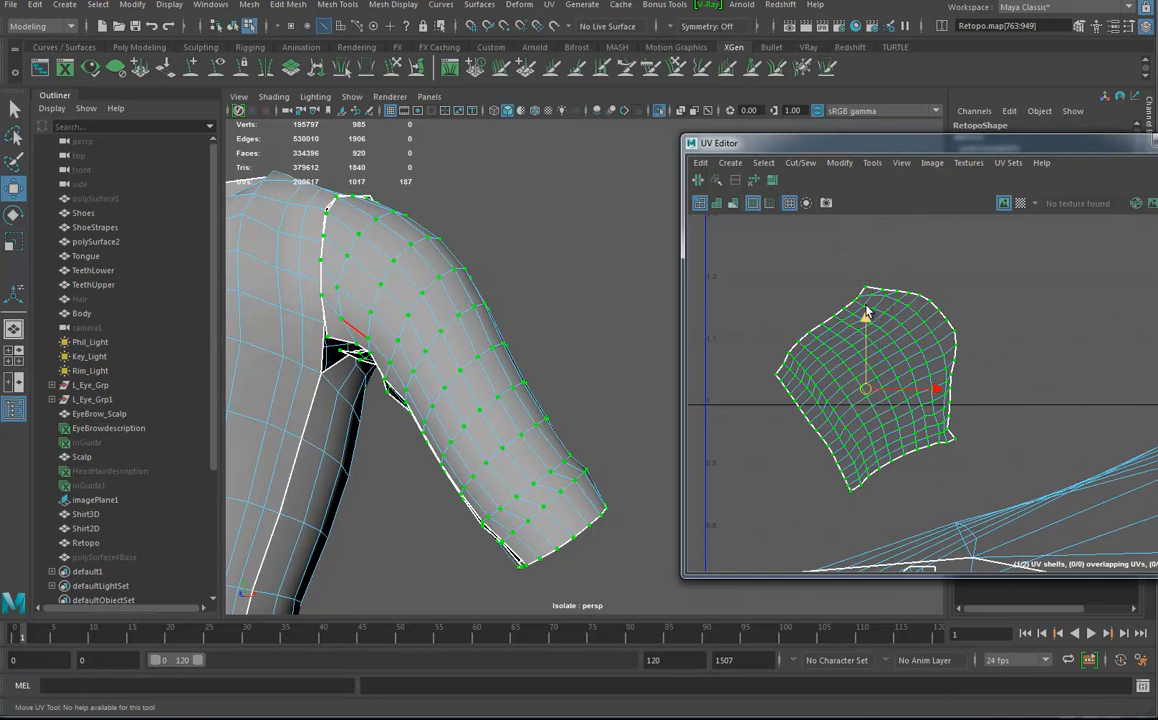
{"action": "left_click", "coordinate": [862, 295]}
{"action": "double_click", "coordinate": [781, 374]}
{"action": "left_click", "coordinate": [857, 490], "text": "shift"}
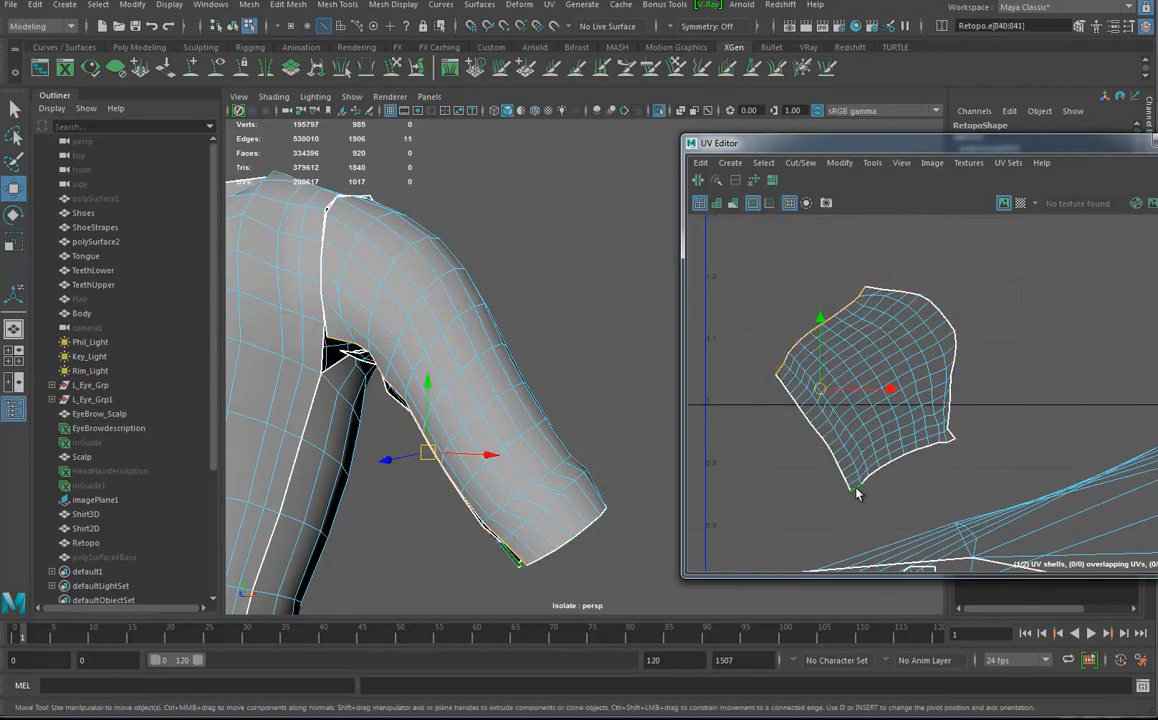
{"action": "double_click", "coordinate": [950, 443], "text": "shift"}
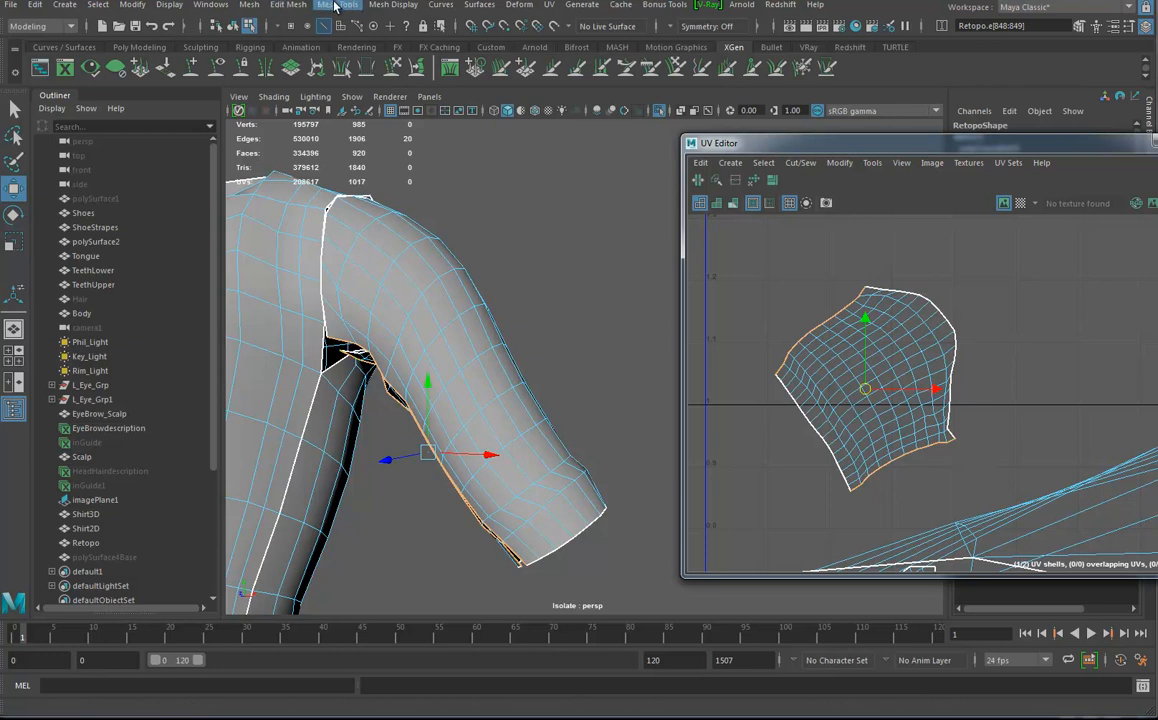
{"action": "left_click", "coordinate": [336, 5]}
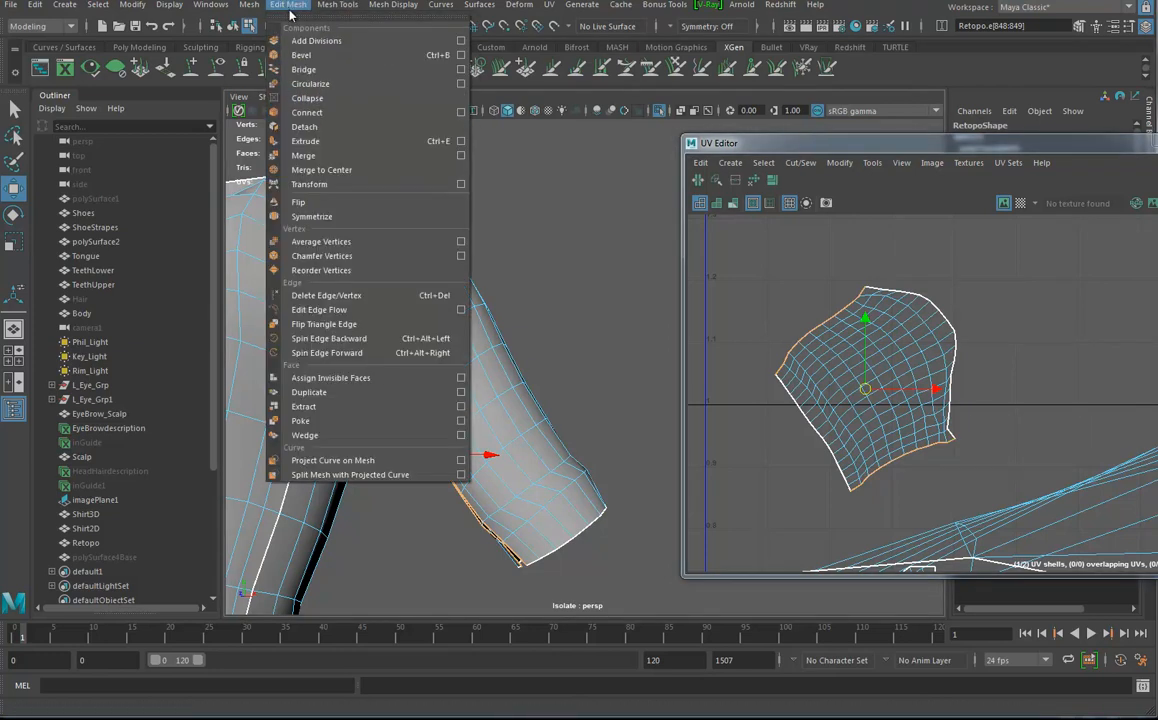
{"action": "left_click", "coordinate": [301, 69]}
Step: Collapse the bridge's edge ring along the second sleeve's underarm seam
{"action": "left_click_drag", "start_coordinate": [460, 413], "coordinate": [543, 340], "text": "alt"}
{"action": "right_click", "coordinate": [537, 337], "text": "shift"}
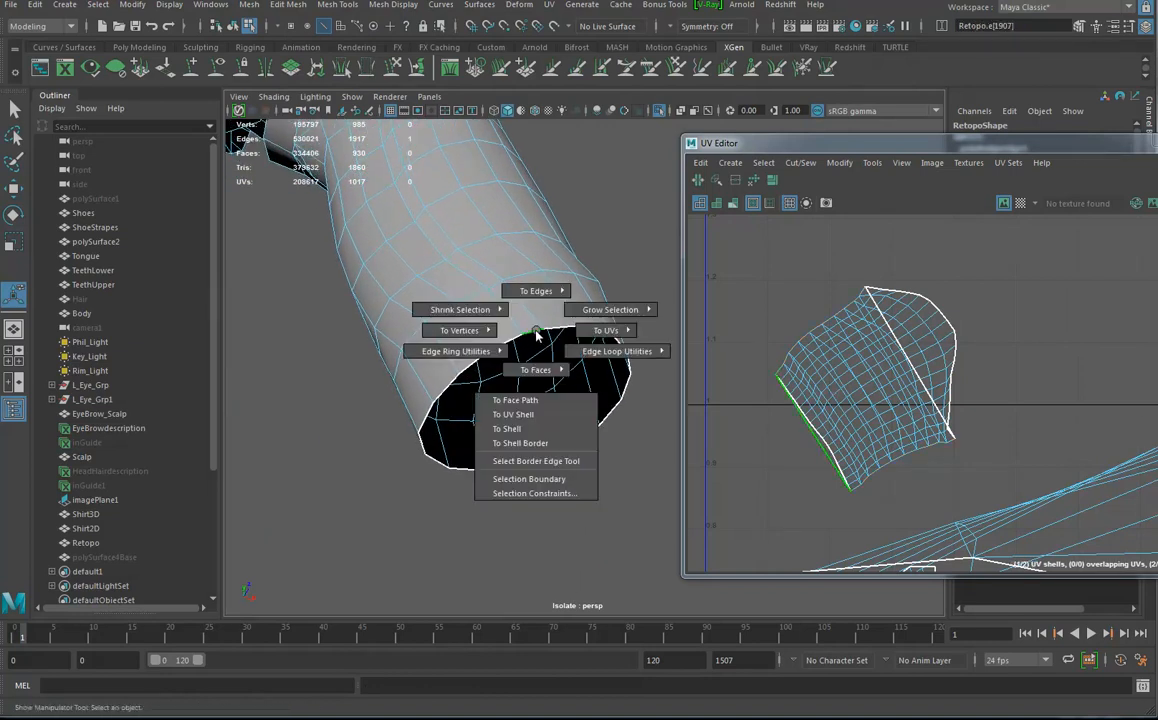
{"action": "right_click_drag", "start_coordinate": [476, 354], "coordinate": [405, 338], "text": "ctrl"}
Step: Bridge the second sleeve's cap border to the body's armhole edges on that side
{"action": "left_click_drag", "start_coordinate": [405, 338], "coordinate": [453, 390], "text": "alt"}
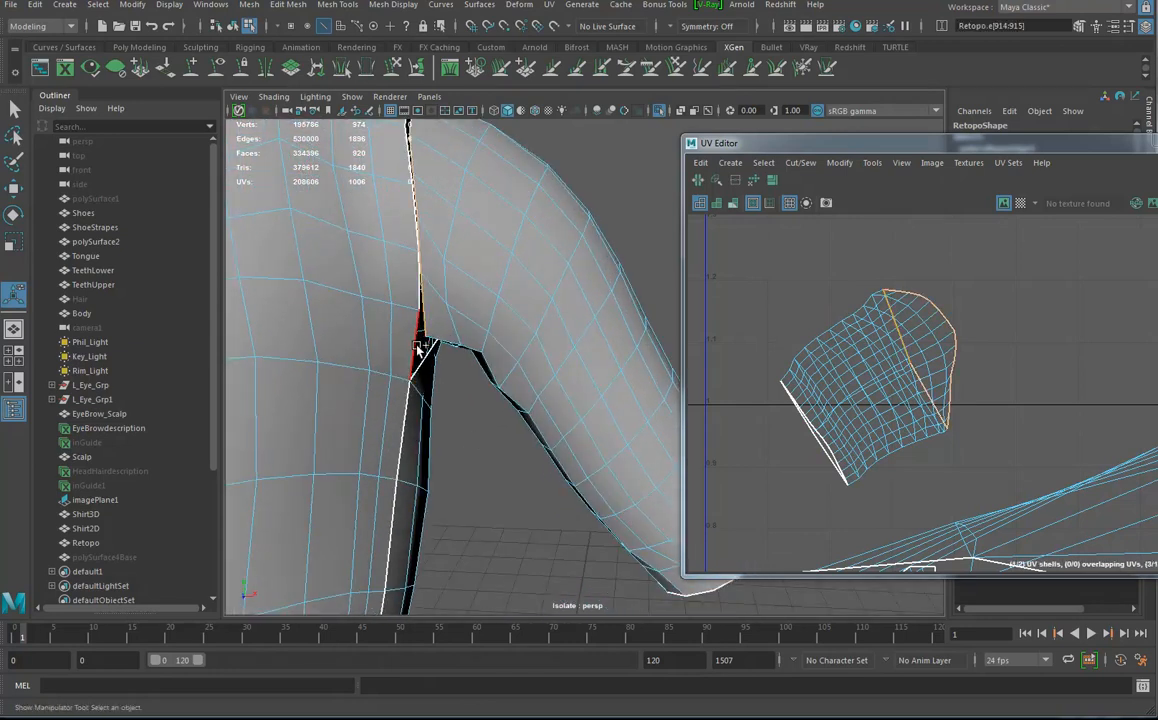
{"action": "left_click", "coordinate": [288, 4]}
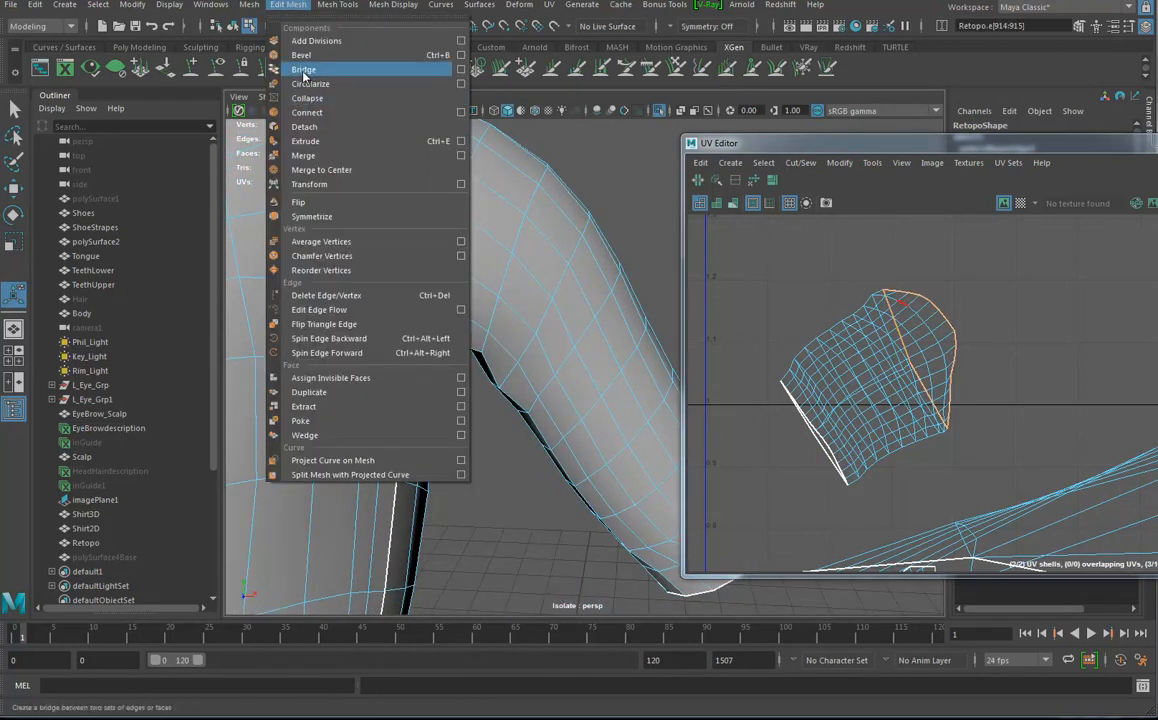
{"action": "left_click", "coordinate": [282, 69]}
Step: Collapse the edge ring of the second armhole's bridge faces using To Edge Ring and Collapse
{"action": "left_click_drag", "start_coordinate": [545, 385], "coordinate": [517, 401], "text": "alt"}
{"action": "right_click_drag", "start_coordinate": [517, 401], "coordinate": [543, 287], "text": "alt"}
{"action": "middle_click_drag", "start_coordinate": [543, 287], "coordinate": [557, 383], "text": "alt"}
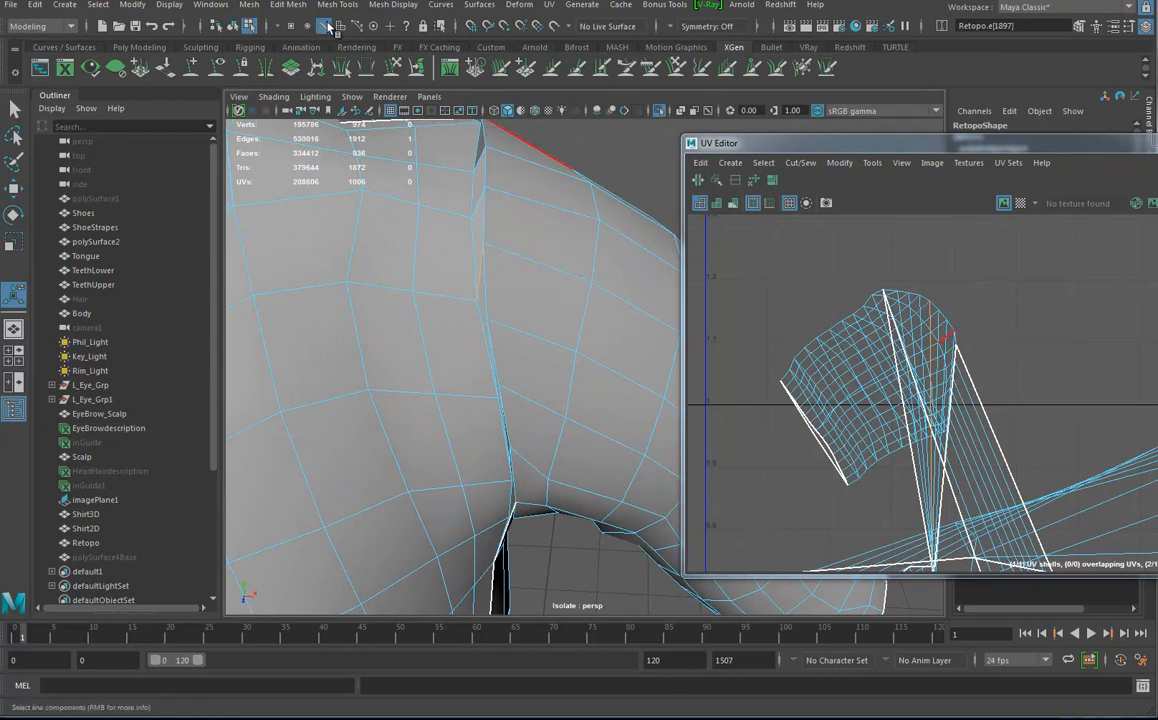
{"action": "right_click_drag", "start_coordinate": [537, 258], "coordinate": [478, 272], "text": "ctrl"}
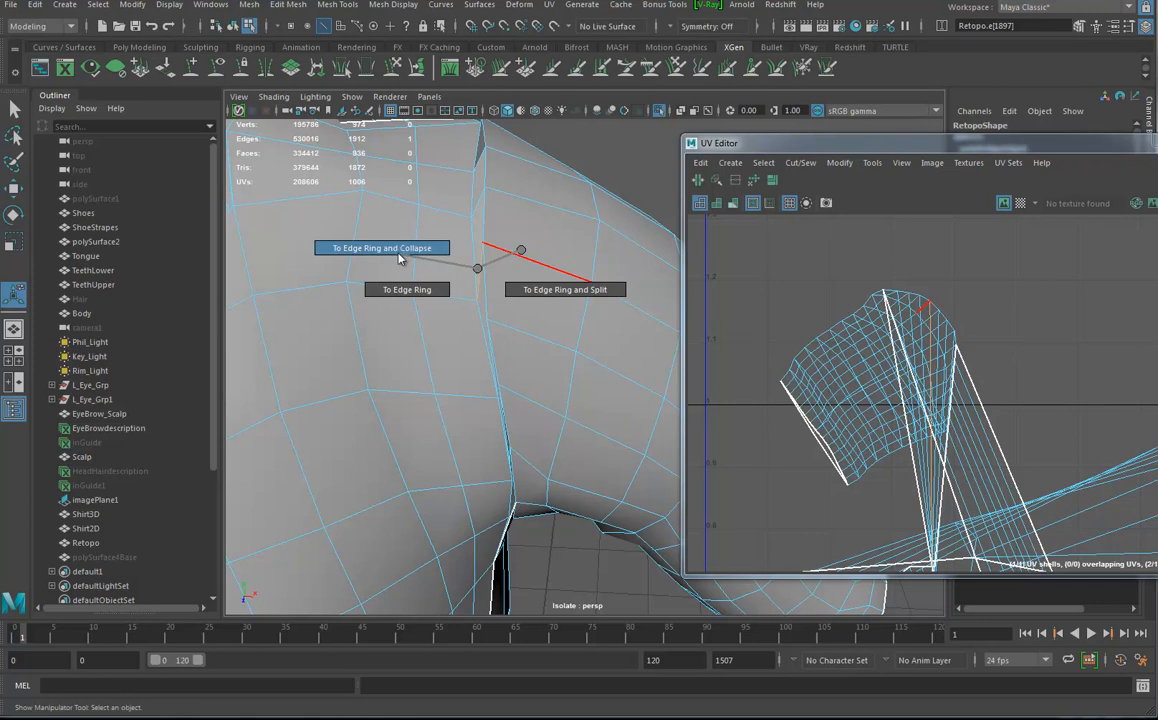
{"action": "right_click_drag", "start_coordinate": [398, 258], "coordinate": [402, 260], "text": "ctrl"}
Step: Return to object mode and examine the joined shoulder, sleeve and underarm seams together with the UV layout
{"action": "scroll", "coordinate": [600, 356], "scroll_direction": "down", "scroll_amount": 5}
{"action": "left_click_drag", "start_coordinate": [613, 339], "coordinate": [504, 320], "text": "alt"}
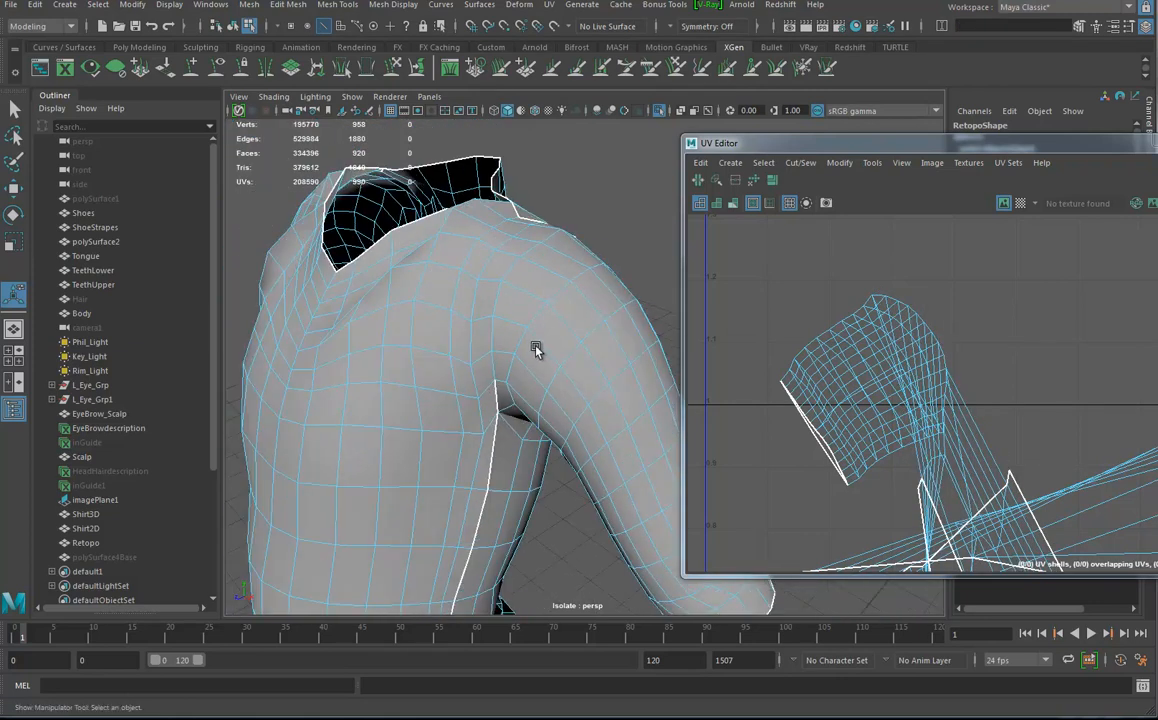
{"action": "scroll", "coordinate": [504, 320], "scroll_direction": "down", "scroll_amount": 4}
{"action": "middle_click_drag", "start_coordinate": [540, 401], "coordinate": [534, 260], "text": "alt"}
{"action": "right_click_drag", "start_coordinate": [470, 287], "coordinate": [536, 267]}
{"action": "left_click_drag", "start_coordinate": [525, 362], "coordinate": [508, 412], "text": "alt"}
{"action": "scroll", "coordinate": [944, 409], "scroll_direction": "down", "scroll_amount": 3}
{"action": "middle_click_drag", "start_coordinate": [944, 409], "coordinate": [916, 235], "text": "alt"}
{"action": "left_click_drag", "start_coordinate": [498, 363], "coordinate": [499, 438], "text": "alt"}
{"action": "scroll", "coordinate": [518, 364], "scroll_direction": "up", "scroll_amount": 4}
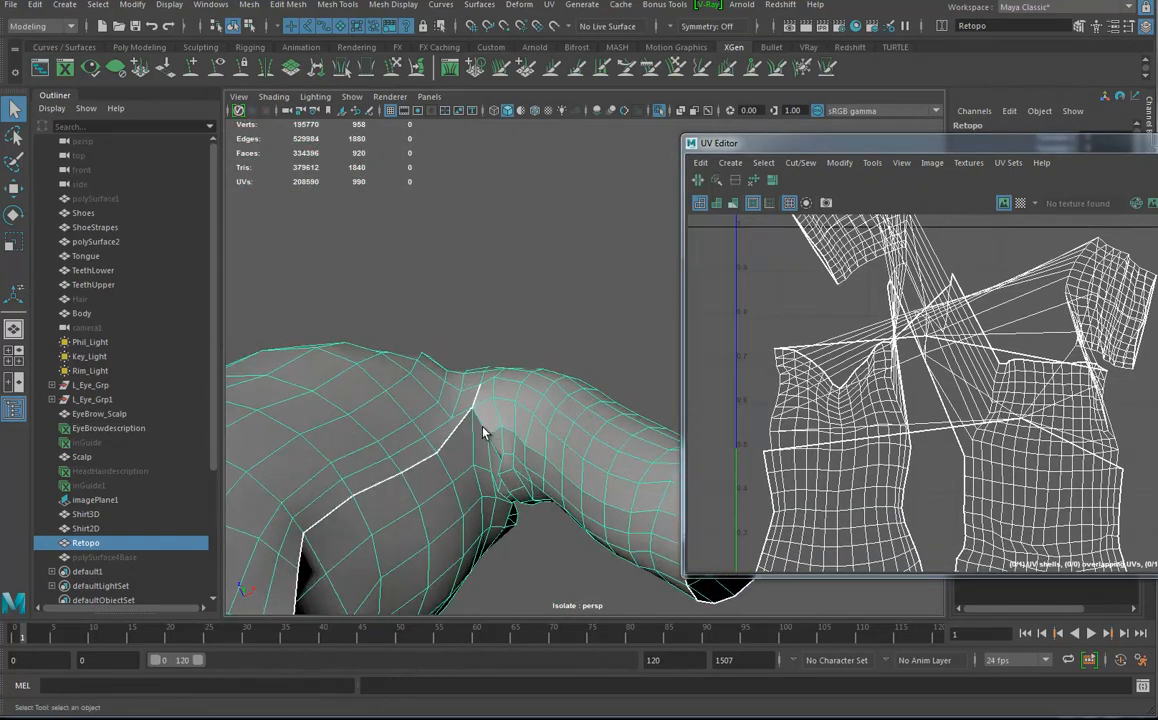
Step: Select the first sleeve's armhole loop and underarm seam edges and cut the UVs along them
{"action": "right_click_drag", "start_coordinate": [486, 346], "coordinate": [487, 410]}
{"action": "right_click_drag", "start_coordinate": [492, 317], "coordinate": [492, 317]}
{"action": "left_click_drag", "start_coordinate": [492, 330], "coordinate": [512, 366], "text": "alt"}
{"action": "double_click", "coordinate": [465, 350]}
{"action": "middle_click_drag", "start_coordinate": [951, 357], "coordinate": [864, 395], "text": "alt"}
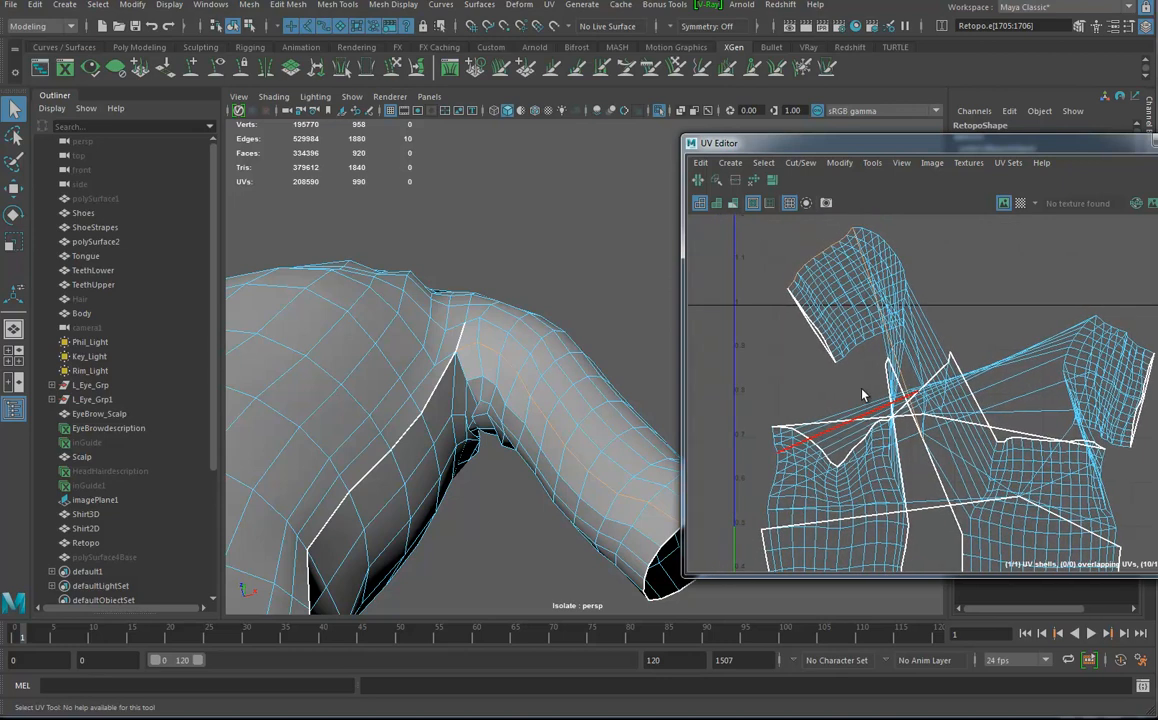
{"action": "double_click", "coordinate": [473, 379]}
{"action": "left_click_drag", "start_coordinate": [473, 379], "coordinate": [420, 440], "text": "alt"}
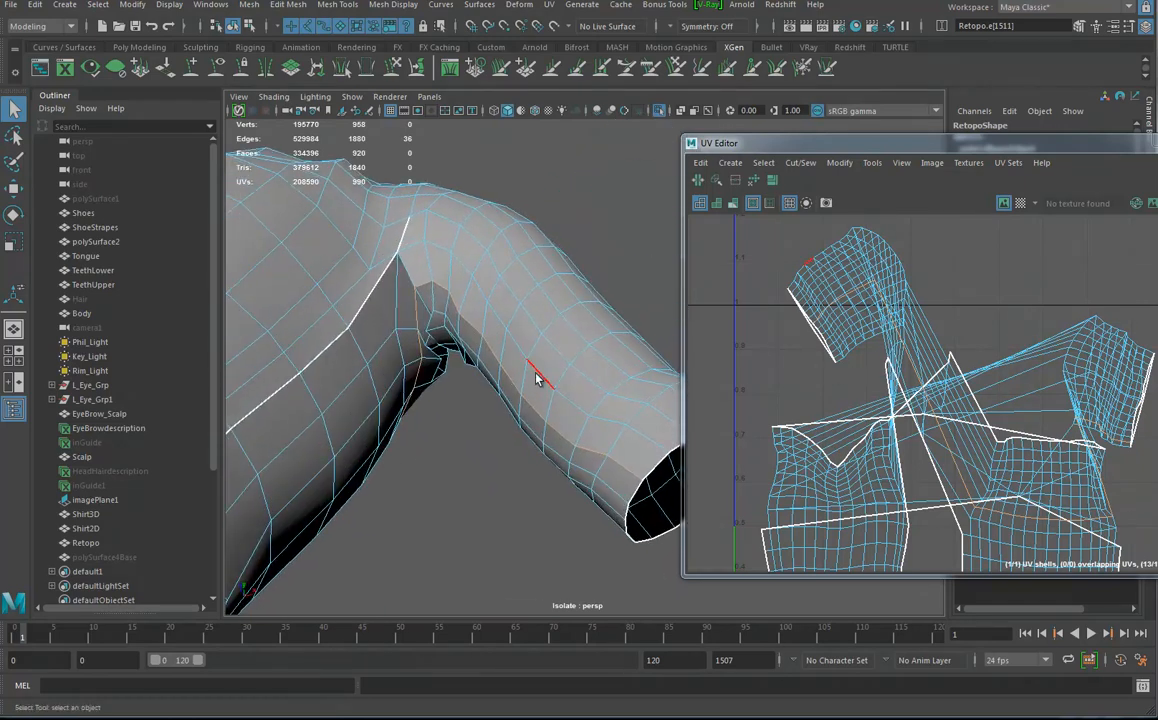
{"action": "left_click_drag", "start_coordinate": [538, 388], "coordinate": [455, 332], "text": "alt"}
{"action": "left_click_drag", "start_coordinate": [540, 440], "coordinate": [570, 391], "text": "alt"}
{"action": "double_click", "coordinate": [479, 317], "text": "shift"}
{"action": "left_click", "coordinate": [700, 182]}
Step: Cut the UVs along the opposite sleeve's armhole loop and its underarm seam
{"action": "right_click_drag", "start_coordinate": [978, 502], "coordinate": [886, 398], "text": "alt"}
{"action": "middle_click_drag", "start_coordinate": [886, 398], "coordinate": [878, 326], "text": "alt"}
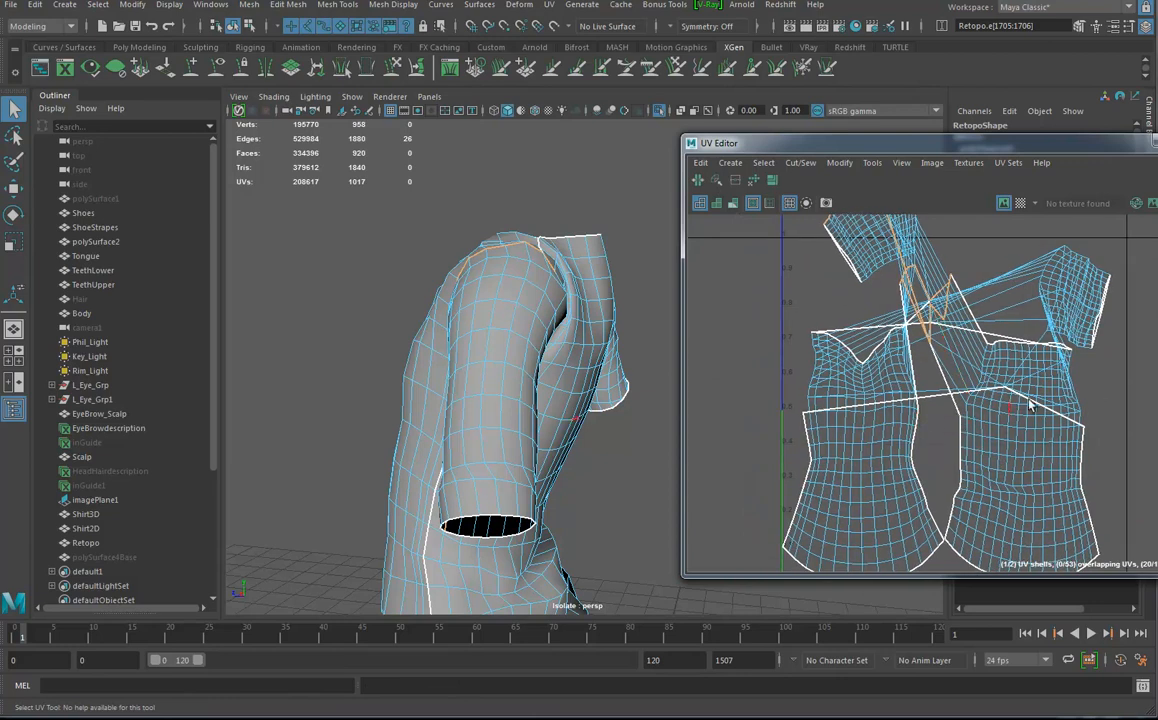
{"action": "left_click_drag", "start_coordinate": [508, 421], "coordinate": [580, 415], "text": "alt"}
{"action": "middle_click_drag", "start_coordinate": [715, 365], "coordinate": [674, 459], "text": "alt"}
{"action": "left_click_drag", "start_coordinate": [592, 312], "coordinate": [524, 420], "text": "alt"}
{"action": "double_click", "coordinate": [472, 345]}
{"action": "left_click_drag", "start_coordinate": [486, 366], "coordinate": [529, 360], "text": "alt"}
{"action": "left_click", "coordinate": [706, 185]}
{"action": "left_click_drag", "start_coordinate": [540, 238], "coordinate": [497, 208], "text": "alt"}
{"action": "left_click_drag", "start_coordinate": [538, 290], "coordinate": [705, 250], "text": "alt"}
{"action": "left_click", "coordinate": [701, 182]}
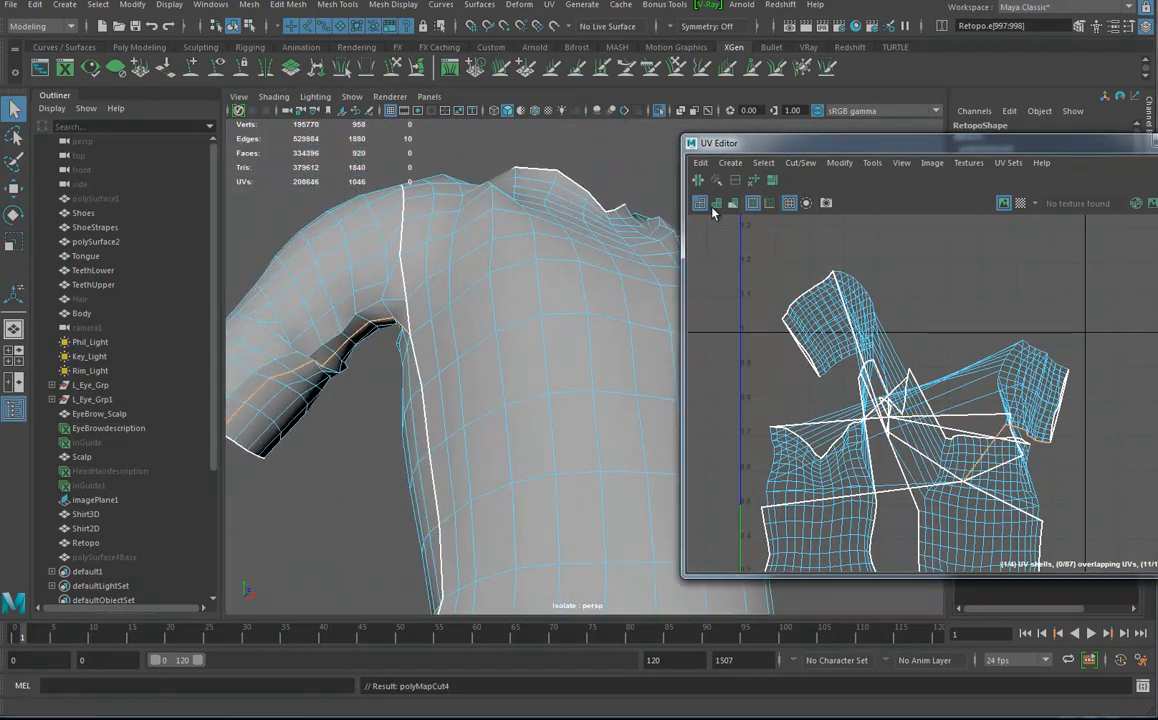
Step: Select all of the shirt's UVs, unfold them, and lay out the shells in UV space
{"action": "scroll", "coordinate": [840, 440], "scroll_direction": "down", "scroll_amount": 3}
{"action": "middle_click_drag", "start_coordinate": [840, 463], "coordinate": [855, 414], "text": "alt"}
{"action": "right_click_drag", "start_coordinate": [1031, 401], "coordinate": [1066, 399]}
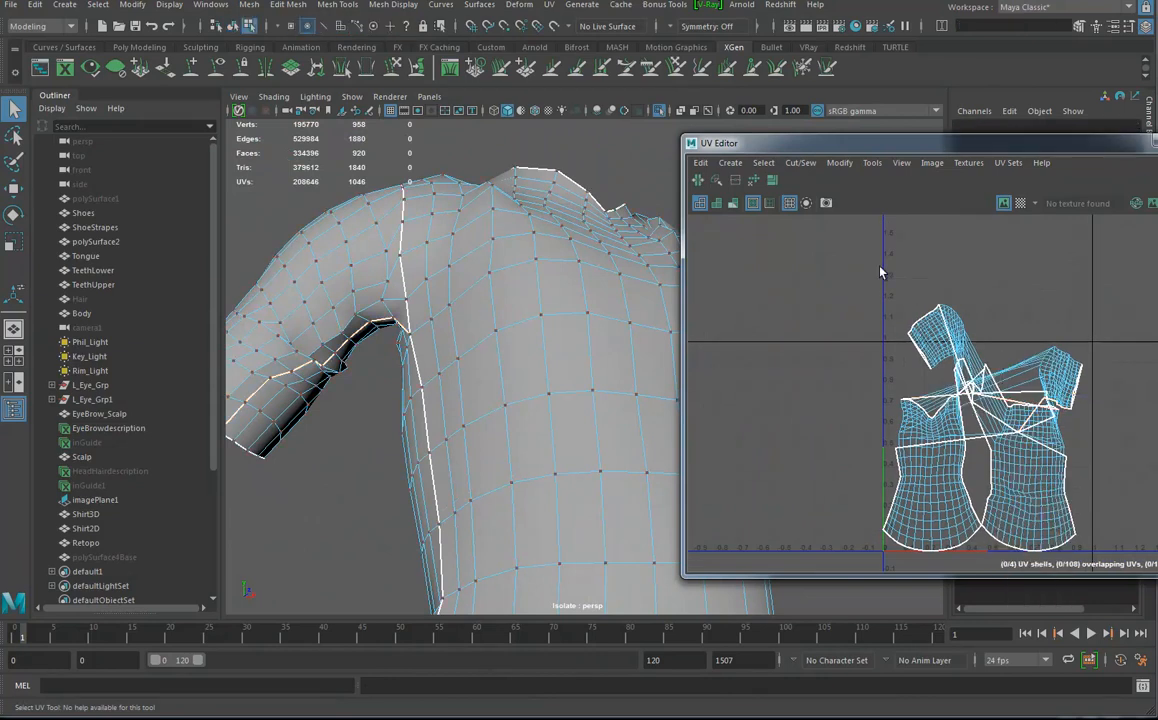
{"action": "left_click_drag", "start_coordinate": [850, 250], "coordinate": [1157, 572]}
{"action": "left_click", "coordinate": [754, 181]}
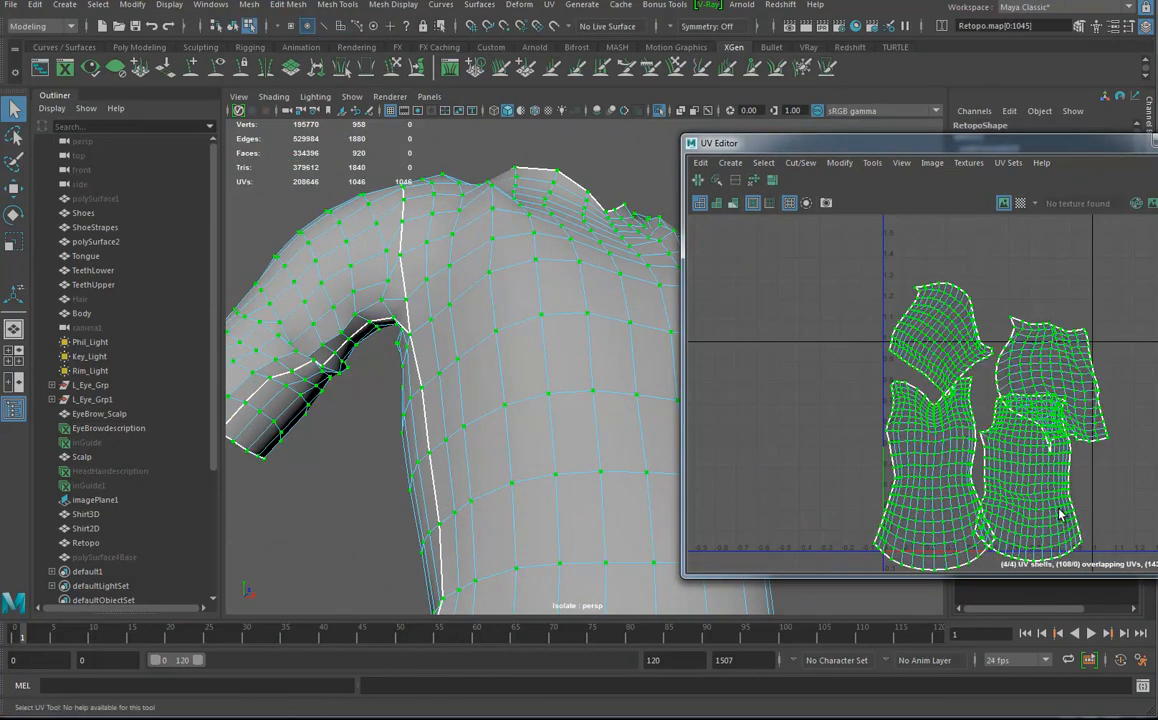
{"action": "left_click", "coordinate": [771, 181]}
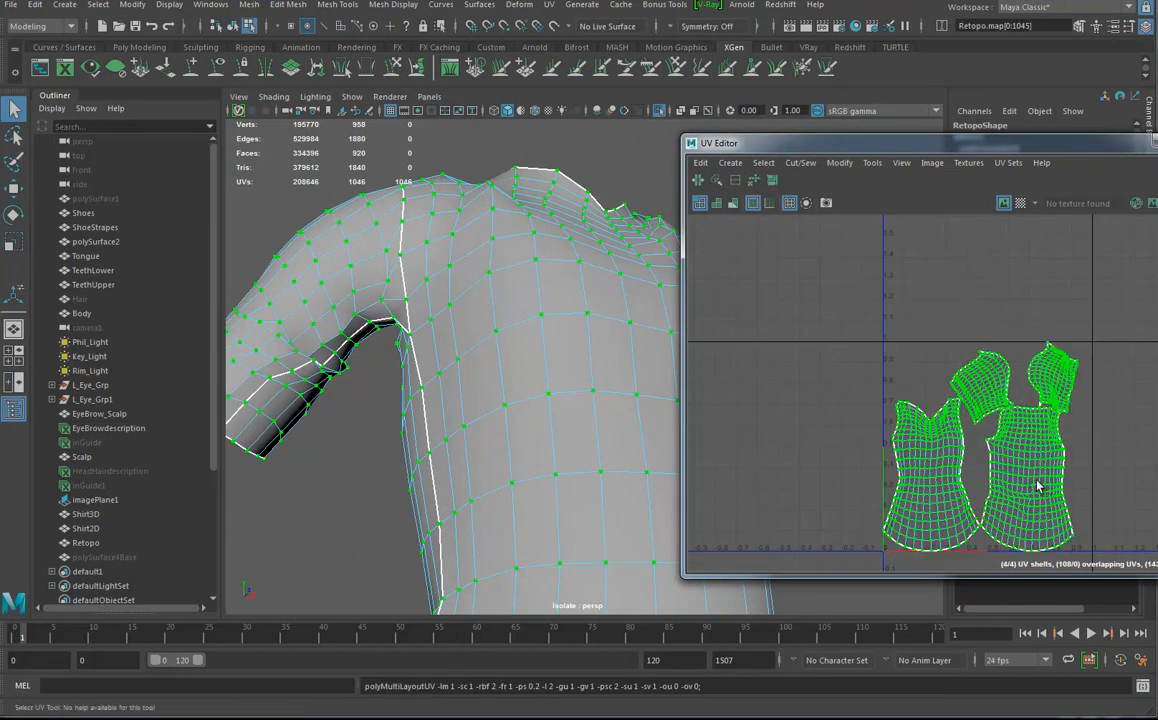
Step: Return the shirt to object mode, check its seams all around, and close the UV Editor
{"action": "right_click_drag", "start_coordinate": [1055, 450], "coordinate": [996, 443], "text": "alt"}
{"action": "right_click_drag", "start_coordinate": [520, 342], "coordinate": [592, 317]}
{"action": "right_click_drag", "start_coordinate": [571, 372], "coordinate": [427, 349], "text": "alt"}
{"action": "left_click_drag", "start_coordinate": [427, 349], "coordinate": [605, 320], "text": "alt"}
{"action": "left_click_drag", "start_coordinate": [437, 326], "coordinate": [578, 332], "text": "alt"}
{"action": "middle_click_drag", "start_coordinate": [578, 332], "coordinate": [629, 378], "text": "alt"}
{"action": "left_click_drag", "start_coordinate": [629, 378], "coordinate": [600, 300], "text": "alt"}
{"action": "left_click", "coordinate": [1156, 143]}
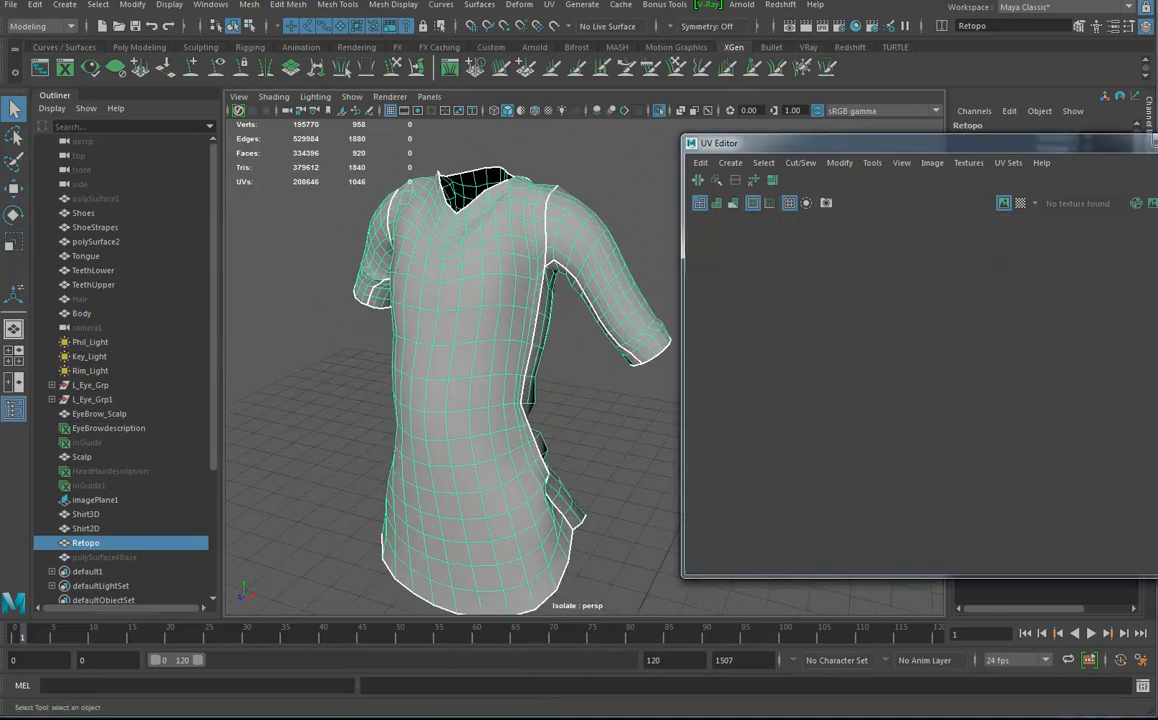
{"action": "middle_click_drag", "start_coordinate": [593, 418], "coordinate": [651, 396], "text": "alt"}
{"action": "left_click_drag", "start_coordinate": [651, 396], "coordinate": [631, 367], "text": "alt"}
{"action": "left_click", "coordinate": [626, 365]}
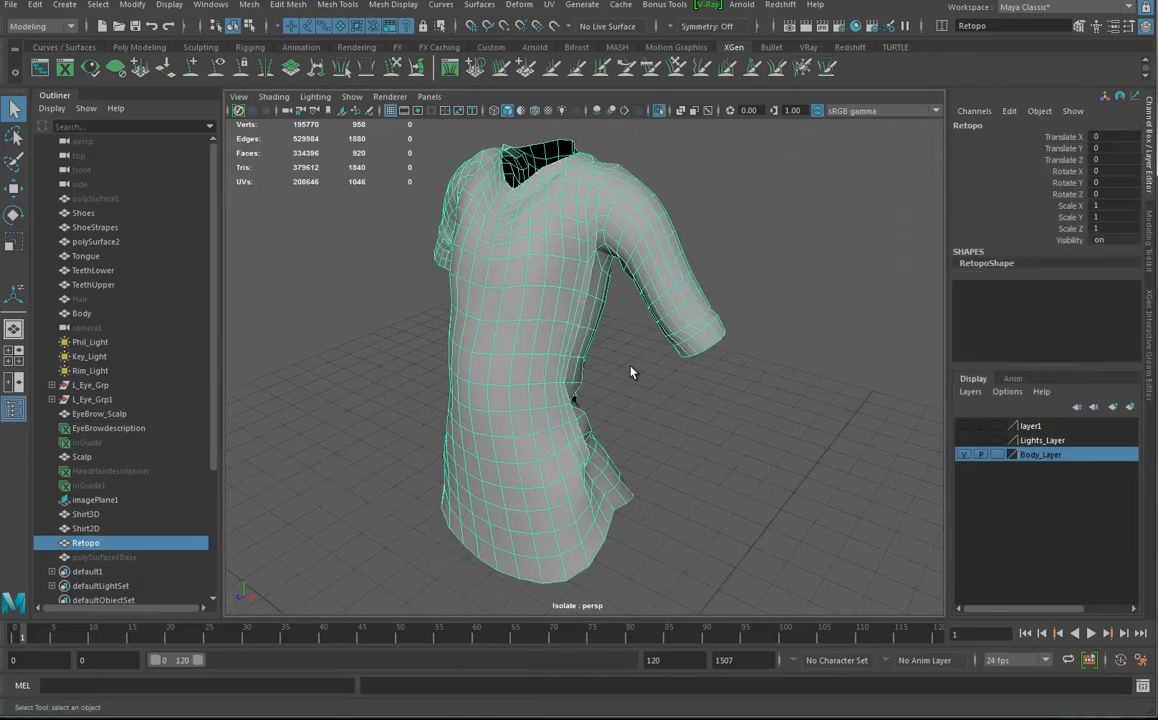